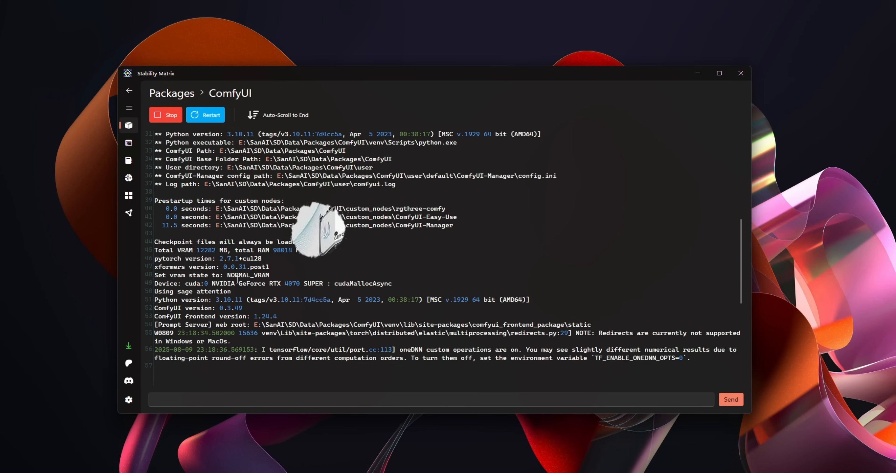
# Step: Check the graphics card model and the PyTorch version in the ComfyUI startup log
pyautogui.click(271, 283)
pyautogui.moveTo(273, 282); pyautogui.dragTo(323, 283)
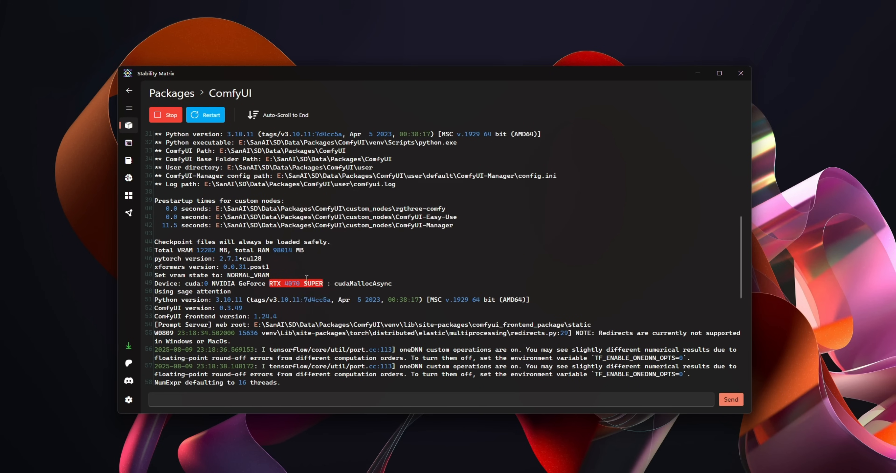
pyautogui.moveTo(220, 258); pyautogui.dragTo(265, 261)
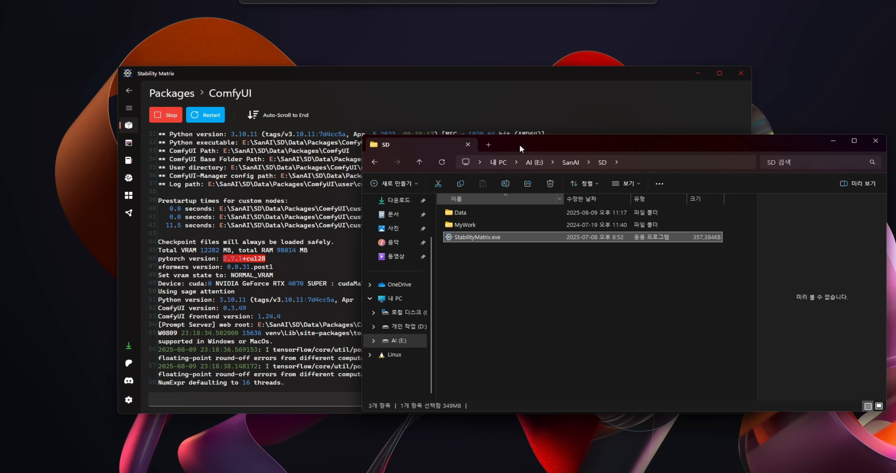
pyautogui.scroll(-6, 256, 294)
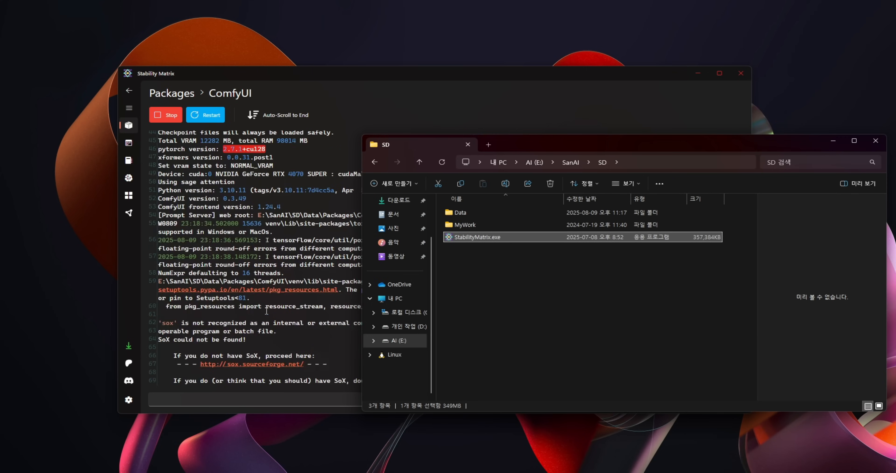
pyautogui.scroll(6, 284, 260)
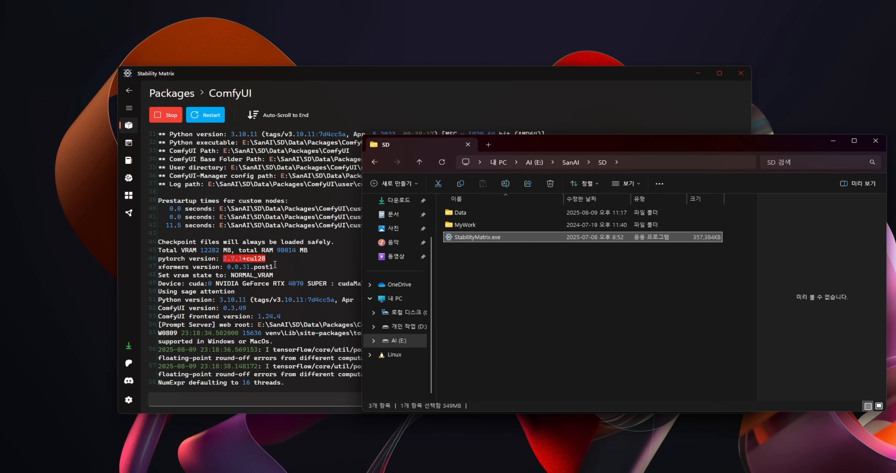
# Step: Browse from the SD folder to Data\Packages\ComfyUI\venv\Scripts and reposition the folder window over the log
pyautogui.doubleClick(466, 211)
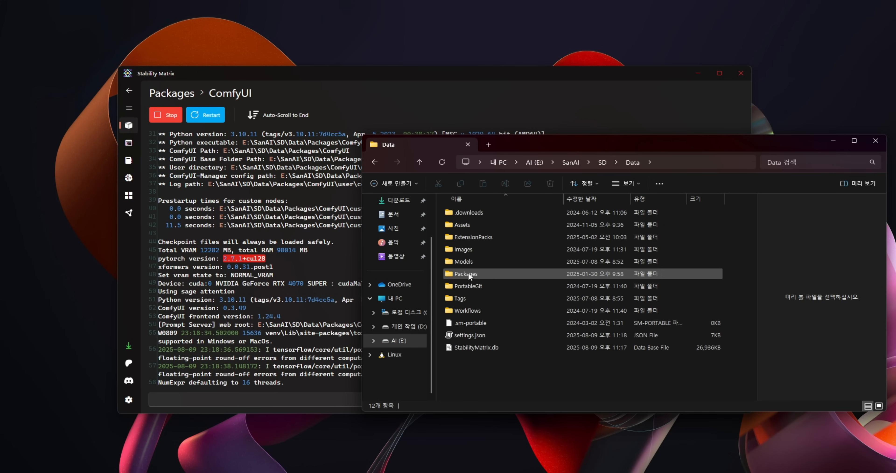
pyautogui.doubleClick(479, 272)
pyautogui.doubleClick(477, 214)
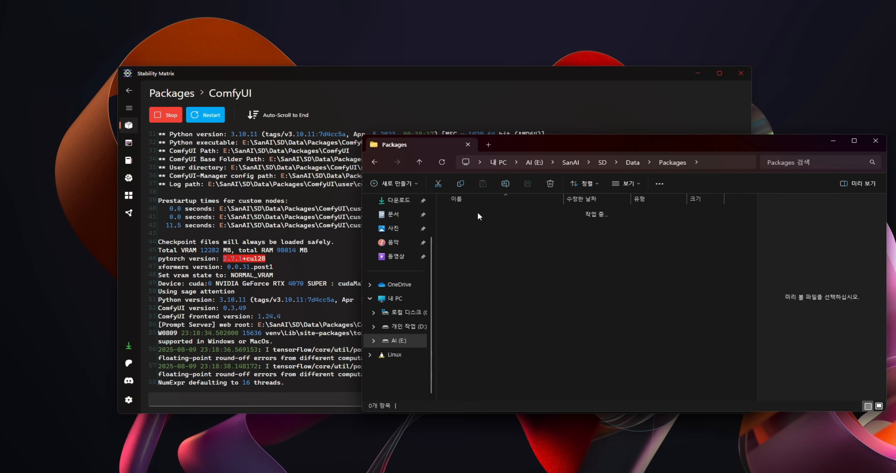
pyautogui.scroll(-6, 464, 251)
pyautogui.doubleClick(465, 308)
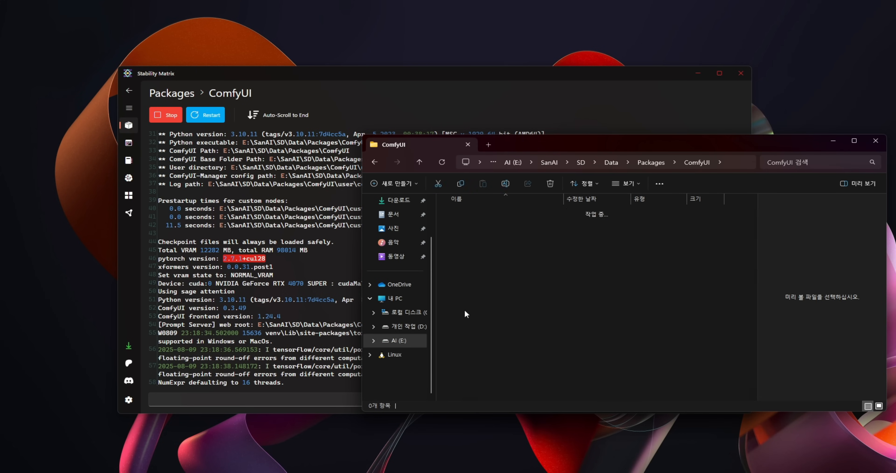
pyautogui.doubleClick(463, 287)
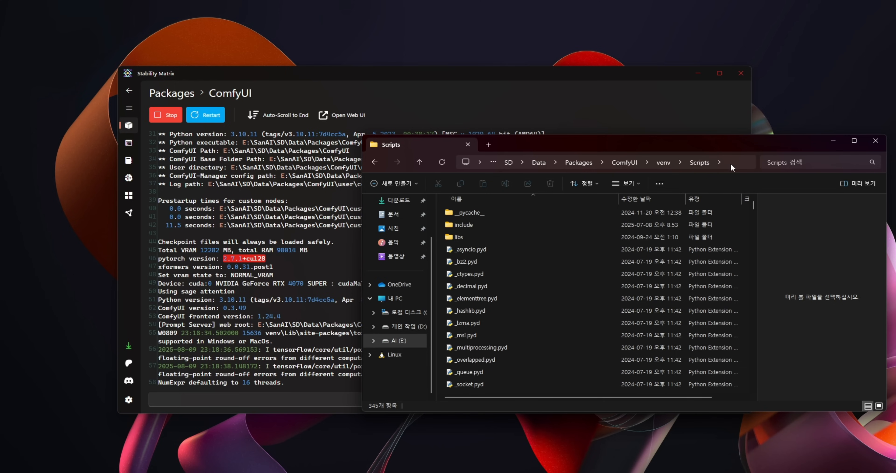
pyautogui.moveTo(714, 140); pyautogui.dragTo(629, 135)
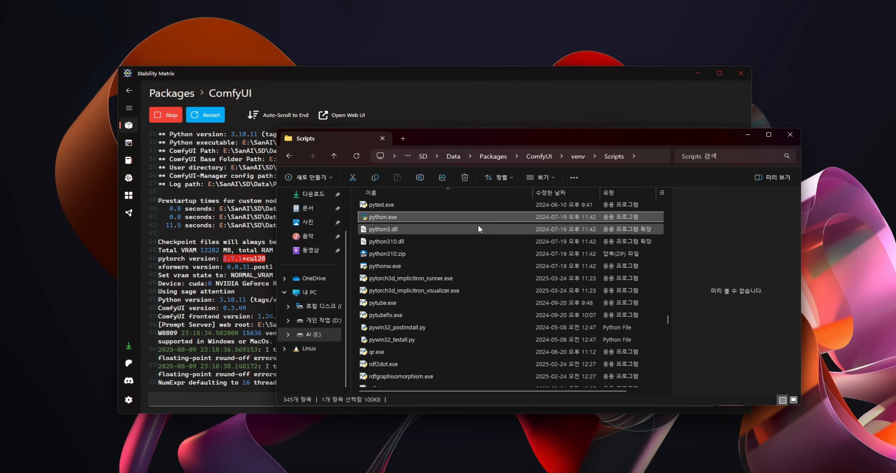
pyautogui.click(660, 157)
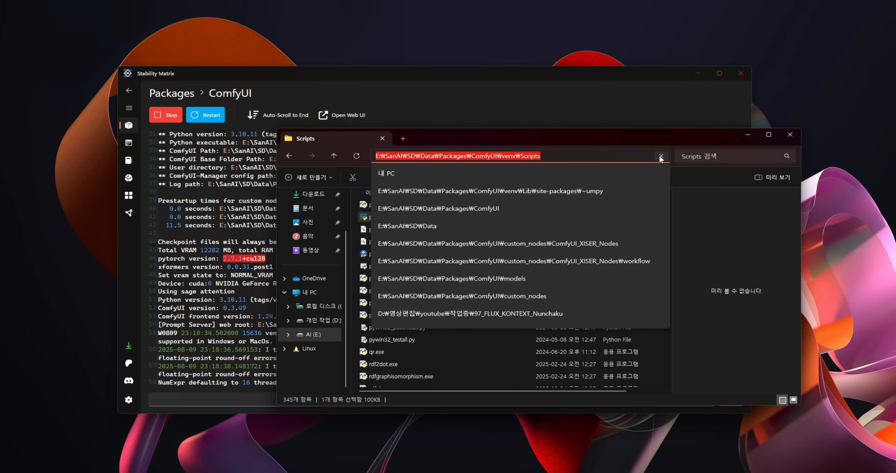
pyautogui.write('cmd')
pyautogui.press('Return')
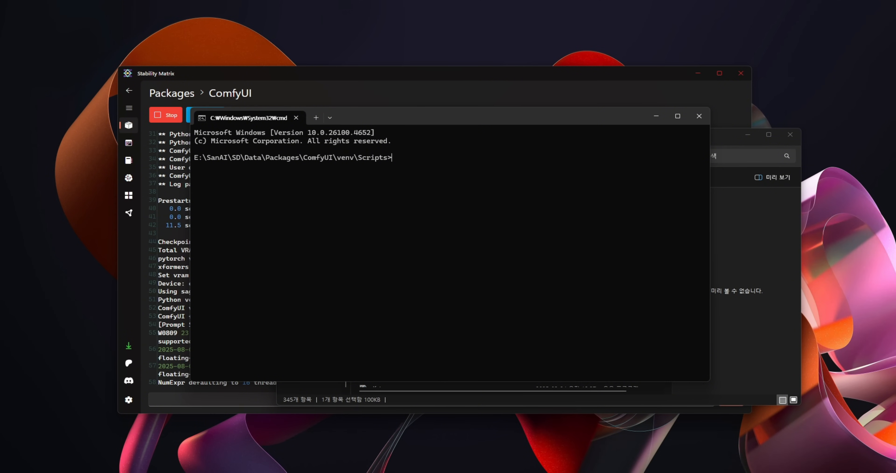
pyautogui.write('pip install -U xformers --index-url https://download.pytorch.org/whl/cu128')
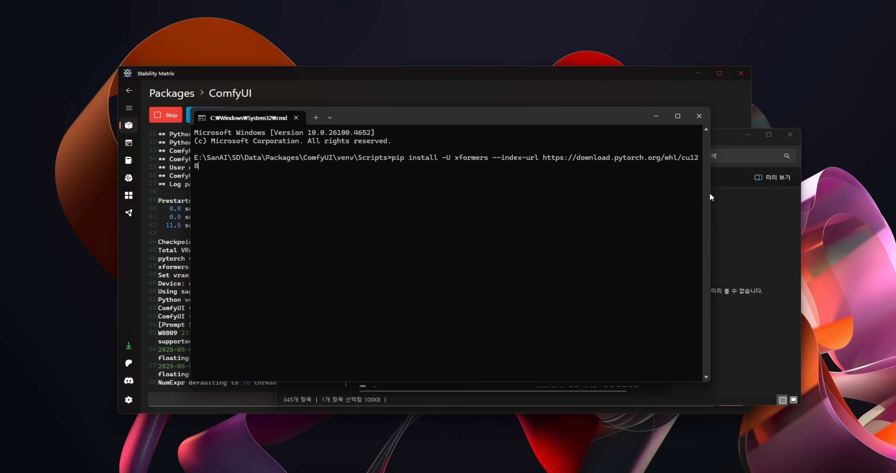
pyautogui.moveTo(713, 194); pyautogui.dragTo(774, 194)
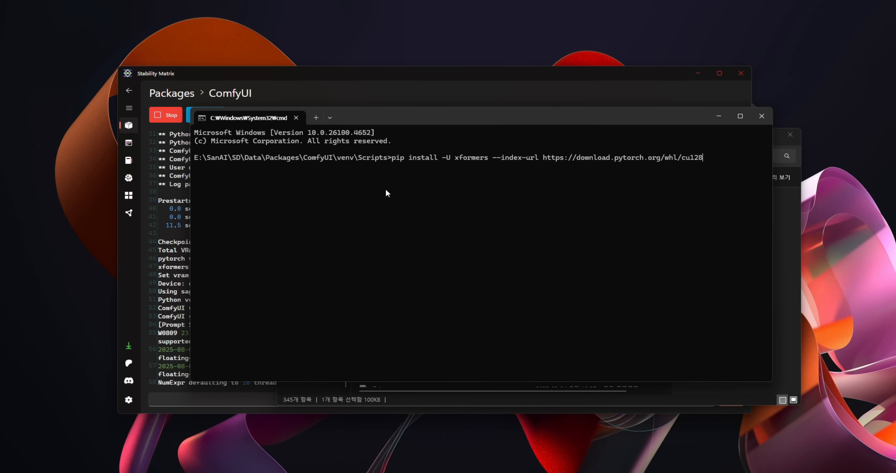
pyautogui.moveTo(354, 117); pyautogui.dragTo(435, 117)
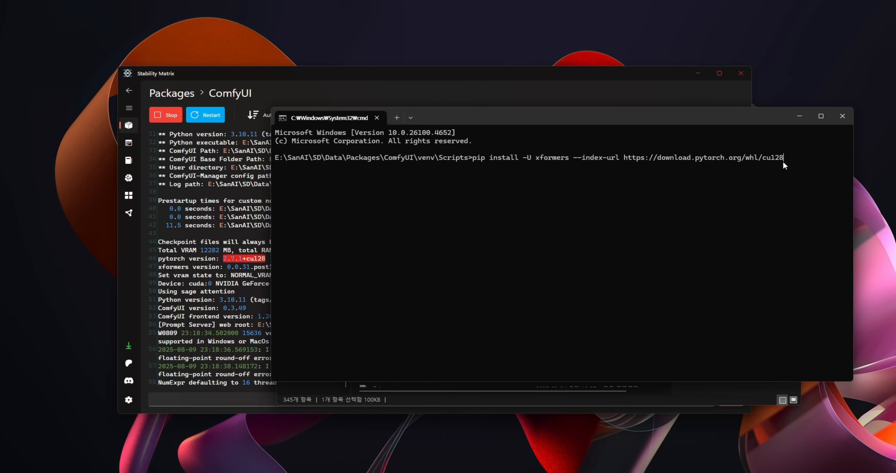
pyautogui.press('BackSpace')
pyautogui.press('BackSpace')
pyautogui.press('BackSpace')
pyautogui.press('BackSpace')
pyautogui.press('BackSpace')
pyautogui.press('BackSpace')
pyautogui.press('BackSpace')
pyautogui.press('BackSpace')
pyautogui.press('BackSpace')
pyautogui.press('BackSpace')
pyautogui.press('BackSpace')
pyautogui.press('BackSpace')
pyautogui.press('BackSpace')
pyautogui.press('BackSpace')
pyautogui.press('BackSpace')
pyautogui.press('BackSpace')
pyautogui.press('BackSpace')
pyautogui.press('BackSpace')
pyautogui.press('BackSpace')
pyautogui.press('BackSpace')
pyautogui.press('BackSpace')
pyautogui.press('BackSpace')
pyautogui.press('BackSpace')
pyautogui.press('BackSpace')
pyautogui.press('BackSpace')
pyautogui.press('BackSpace')
pyautogui.press('BackSpace')
pyautogui.press('BackSpace')
pyautogui.press('BackSpace')
pyautogui.press('BackSpace')
pyautogui.press('BackSpace')
pyautogui.press('BackSpace')
pyautogui.press('BackSpace')
pyautogui.press('BackSpace')
pyautogui.press('BackSpace')
pyautogui.press('BackSpace')
pyautogui.press('BackSpace')
pyautogui.press('BackSpace')
pyautogui.press('BackSpace')
pyautogui.press('BackSpace')
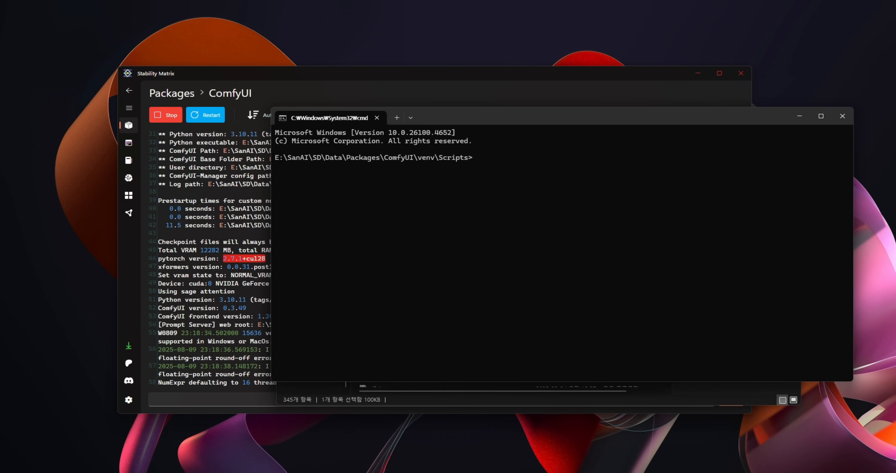
pyautogui.write('pip install torch==2.7.1 torchvision==0.22.1 torchaudio==2.7.1 --extra-index-url https://download.pytorch.org/whl/cu128')
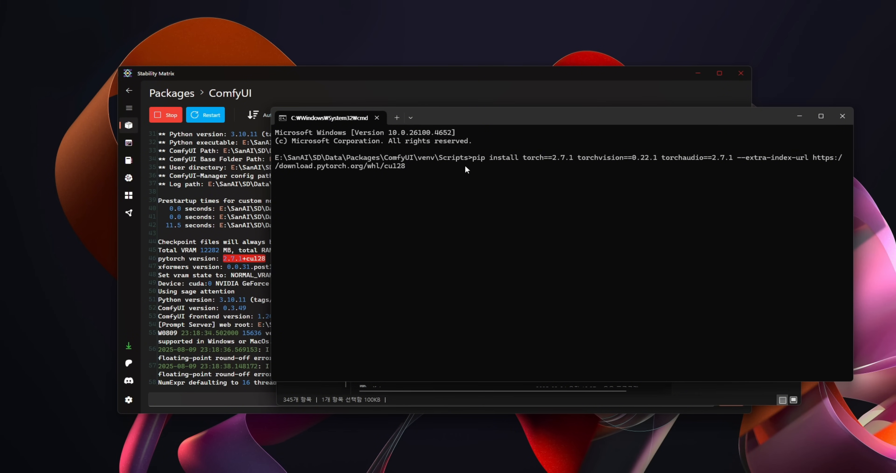
pyautogui.click(842, 116)
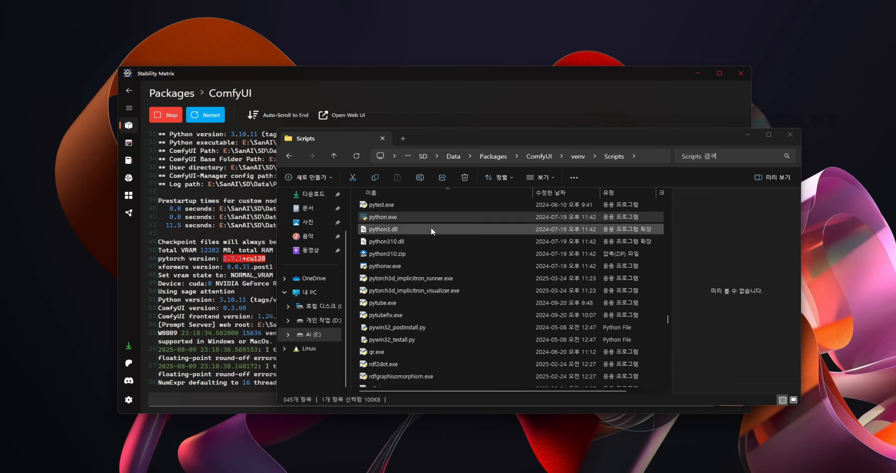
# Step: Switch to ComfyUI in the browser and load the Flux.1 Krea Dev workflow from the Flux templates
pyautogui.click(409, 77)
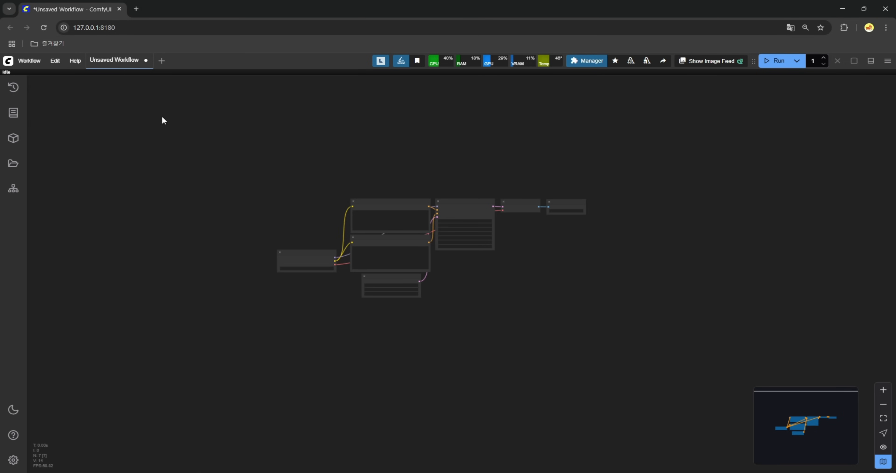
pyautogui.click(33, 62)
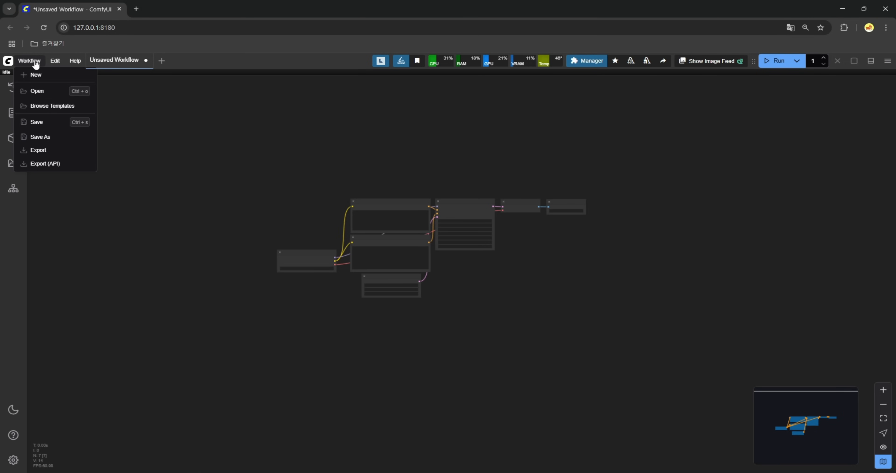
pyautogui.click(41, 107)
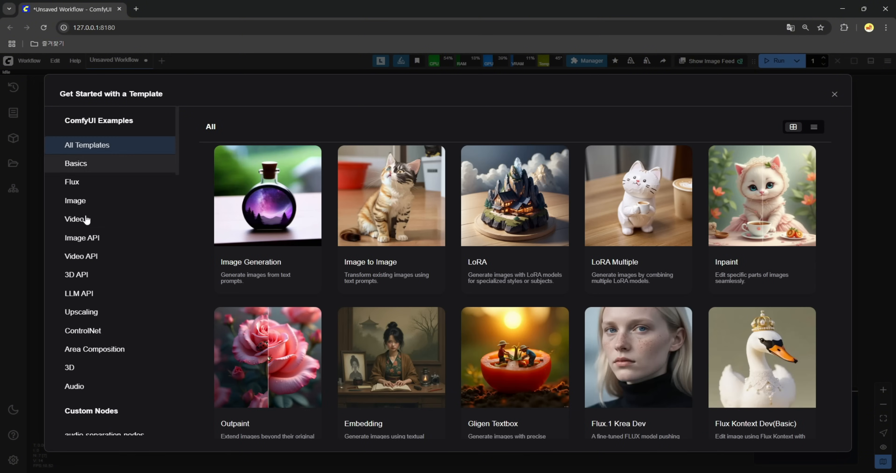
pyautogui.click(85, 185)
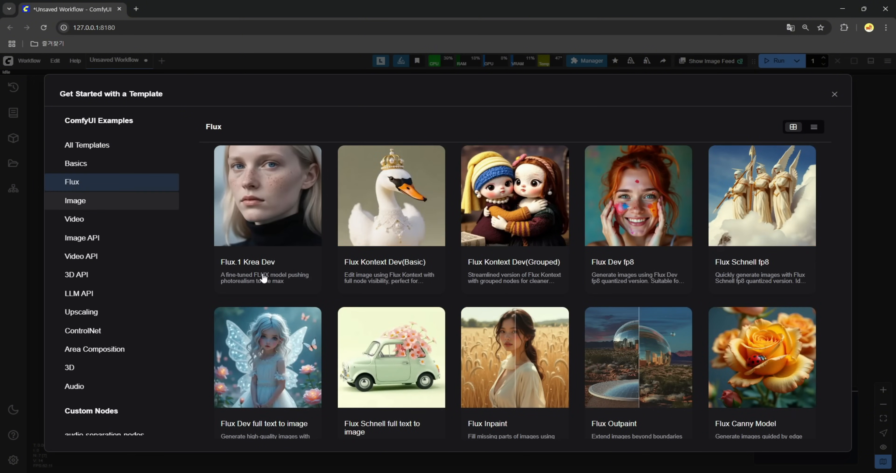
pyautogui.click(257, 269)
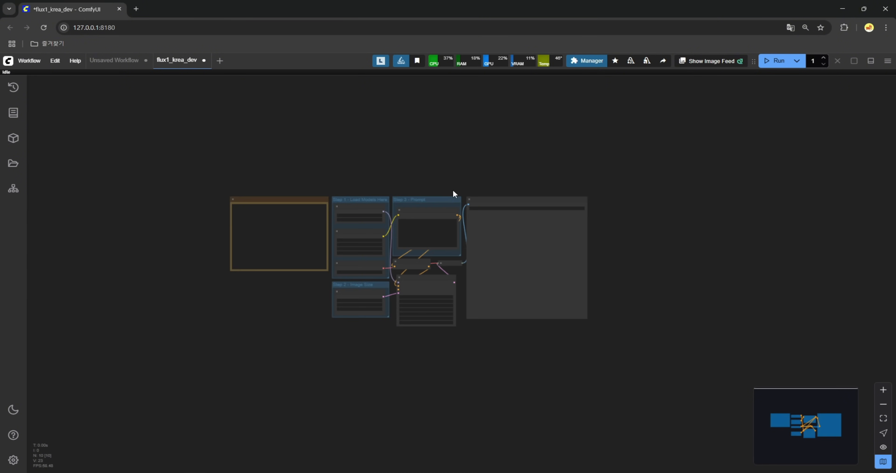
# Step: Widen the Model links note so its folder tree fits, and move it clear of the Step 3 - Prompt group
pyautogui.scroll(5, 453, 195)
pyautogui.moveTo(448, 168); pyautogui.dragTo(410, 100)
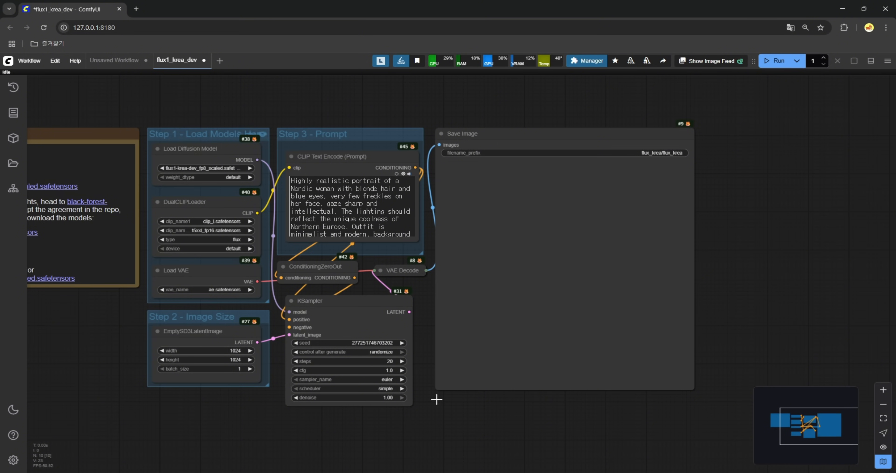
pyautogui.moveTo(183, 98); pyautogui.dragTo(360, 115)
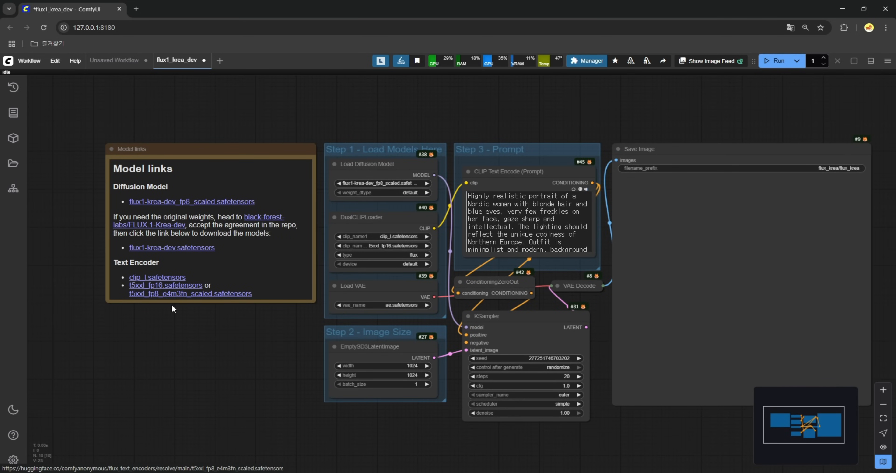
pyautogui.scroll(-3, 144, 219)
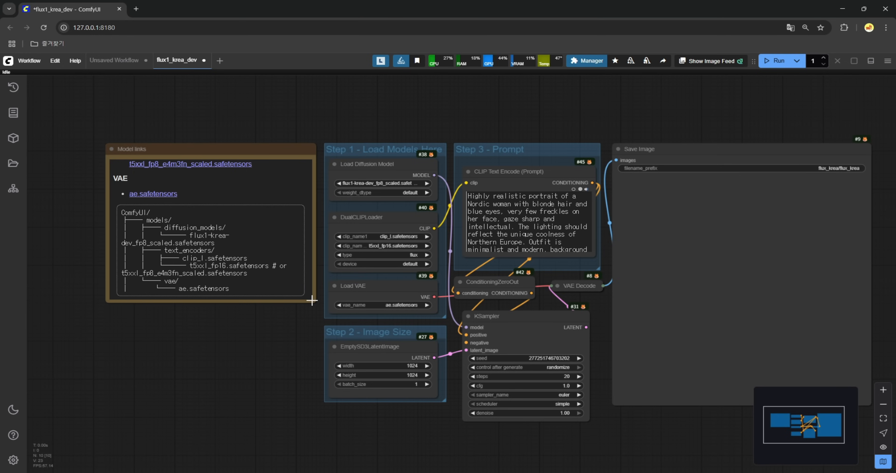
pyautogui.moveTo(312, 300); pyautogui.dragTo(483, 290)
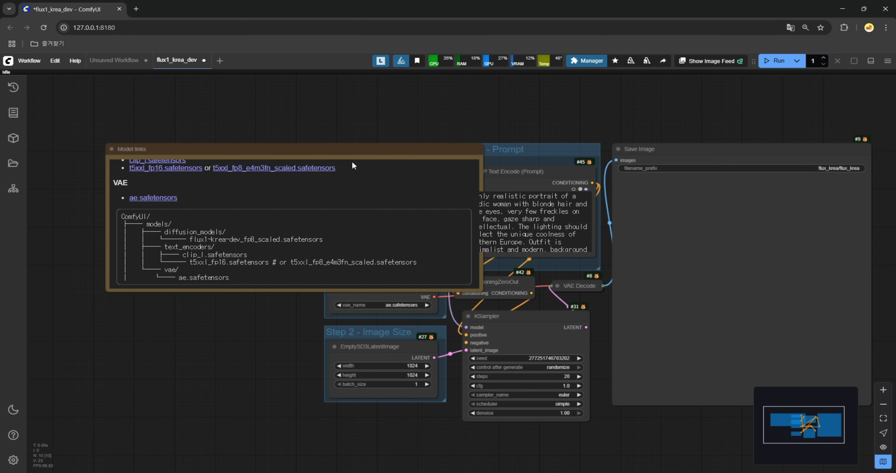
pyautogui.moveTo(348, 150); pyautogui.dragTo(273, 123)
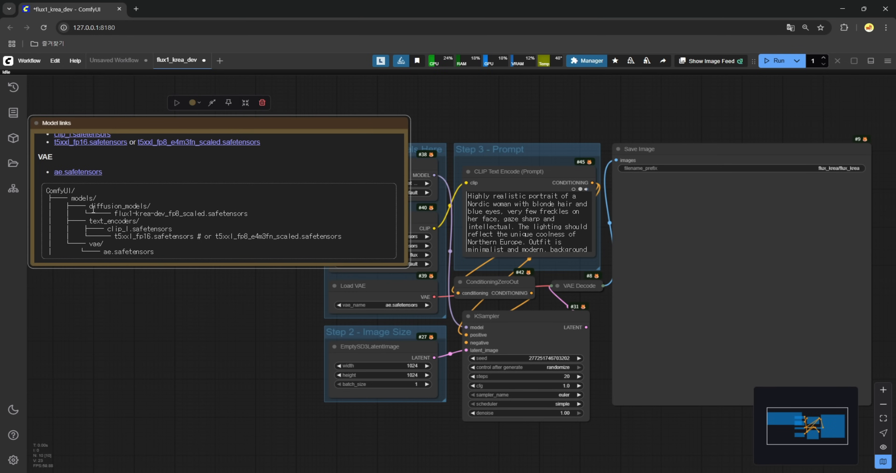
# Step: Examine the download links and the target folders for the diffusion model, text encoders and VAE in the Model links note
pyautogui.doubleClick(115, 214)
pyautogui.click(189, 286)
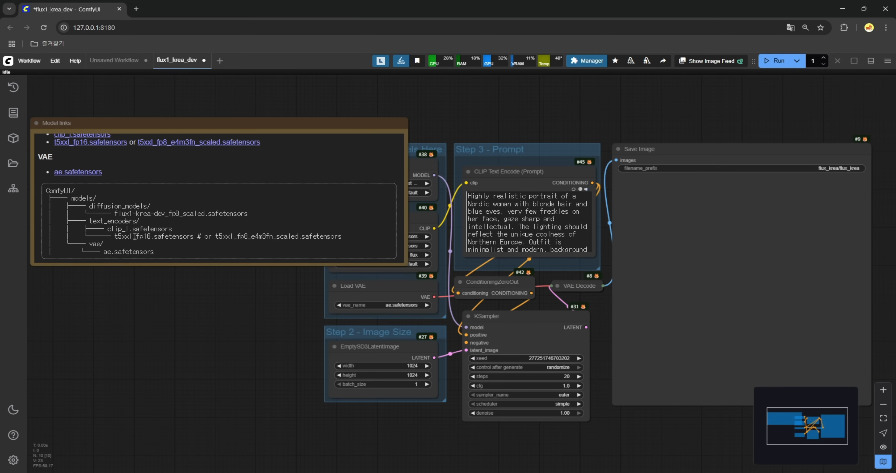
pyautogui.scroll(1, 186, 186)
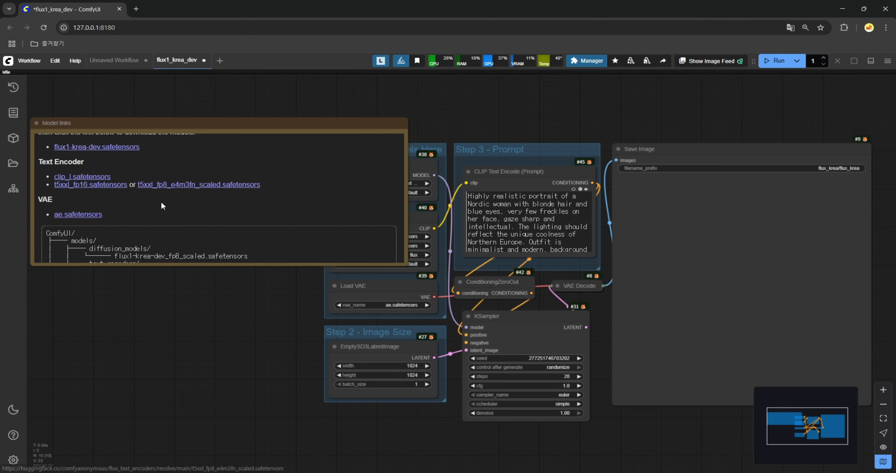
pyautogui.scroll(-2, 161, 201)
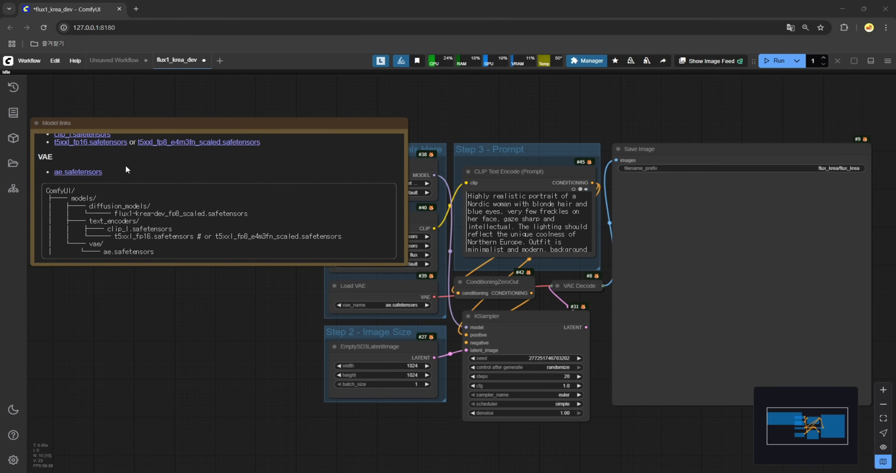
pyautogui.scroll(3, 125, 163)
pyautogui.scroll(-5, 123, 244)
# Step: Switch to File Explorer and open SD\Data\Models\DiffusionModels\FLUX_KREA to view the Flux Krea model files
pyautogui.hotkey('alt', 'Tab')
pyautogui.click(452, 155)
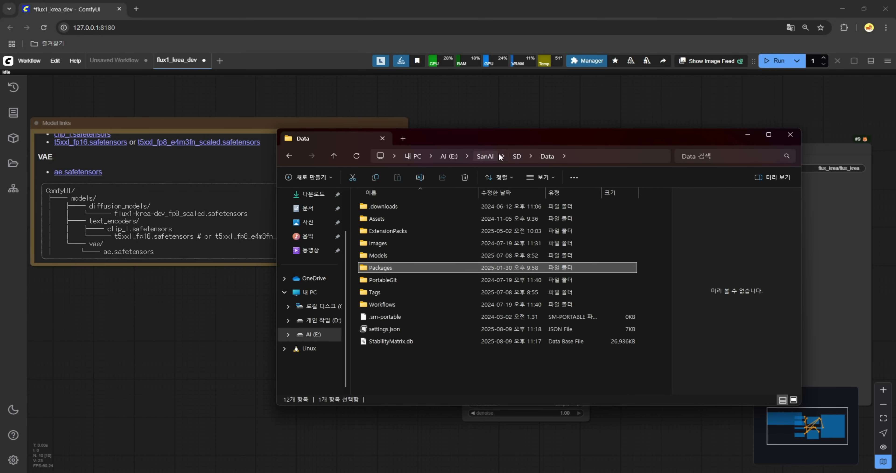
pyautogui.hotkey('alt', 'Up')
pyautogui.doubleClick(379, 207)
pyautogui.doubleClick(378, 257)
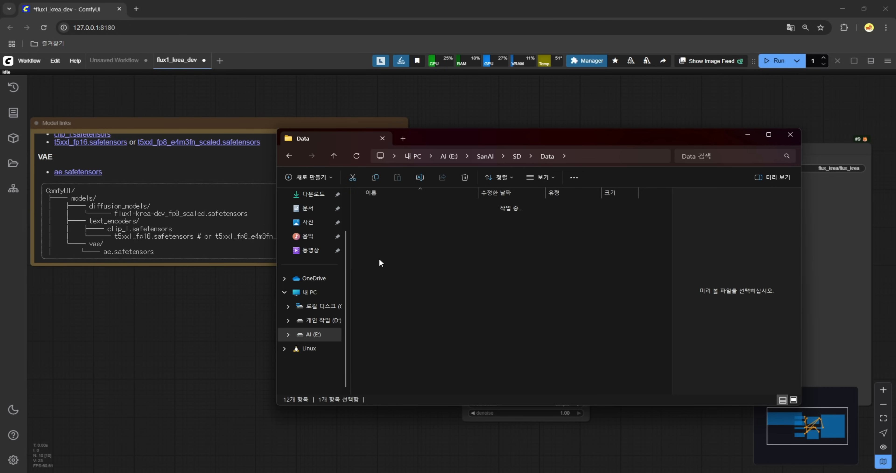
pyautogui.click(384, 305)
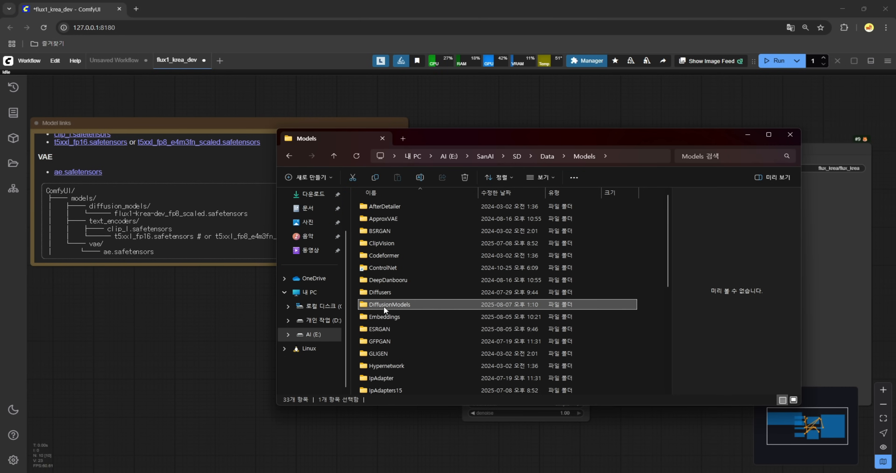
pyautogui.doubleClick(385, 305)
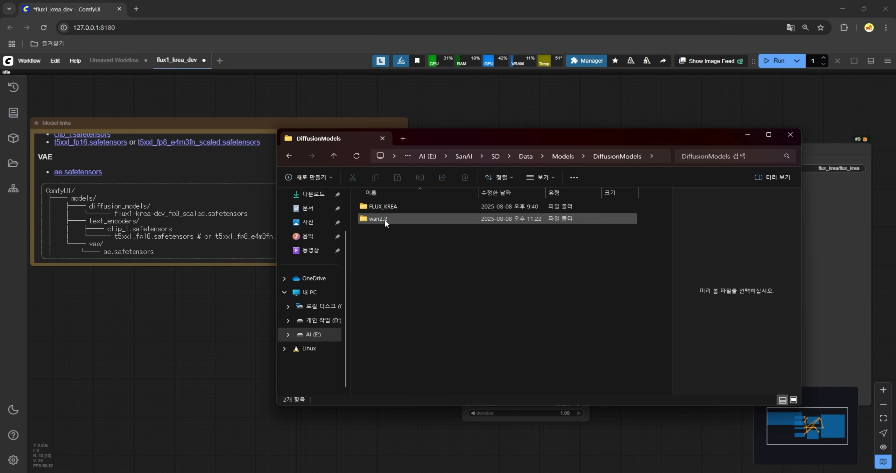
pyautogui.doubleClick(386, 206)
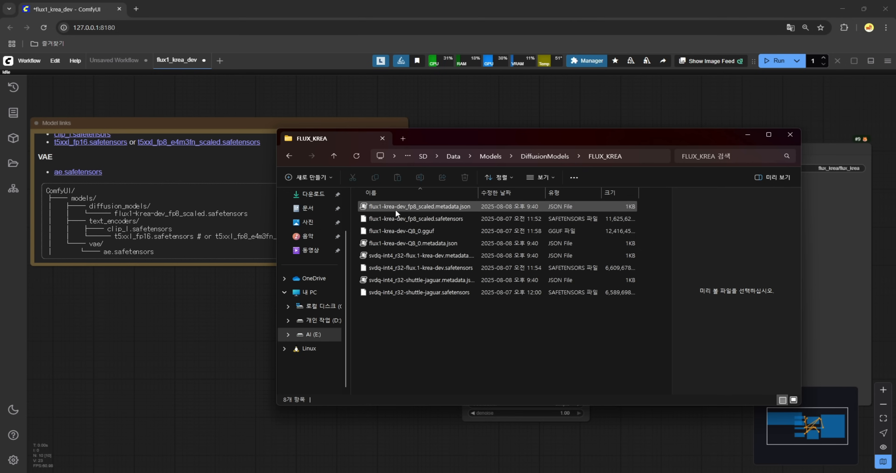
# Step: Check the flux1-krea-dev_fp8_scaled files in the FLUX_KREA folder against the note's folder tree, and return to DiffusionModels
pyautogui.click(412, 206)
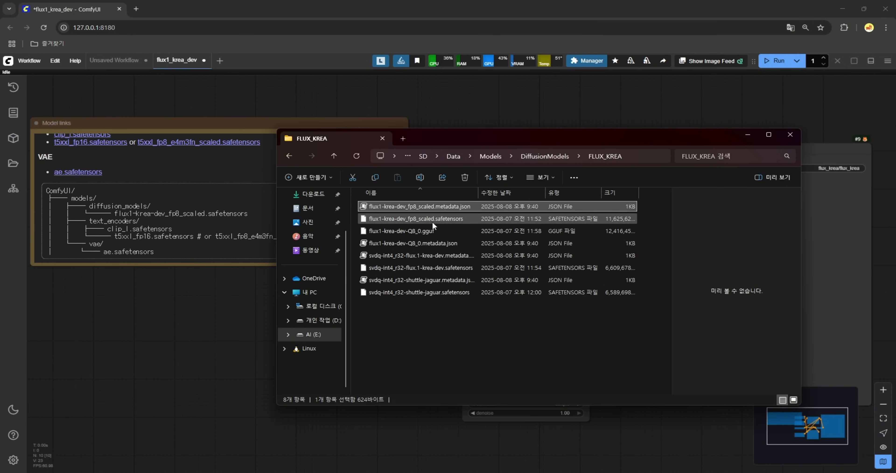
pyautogui.click(425, 220)
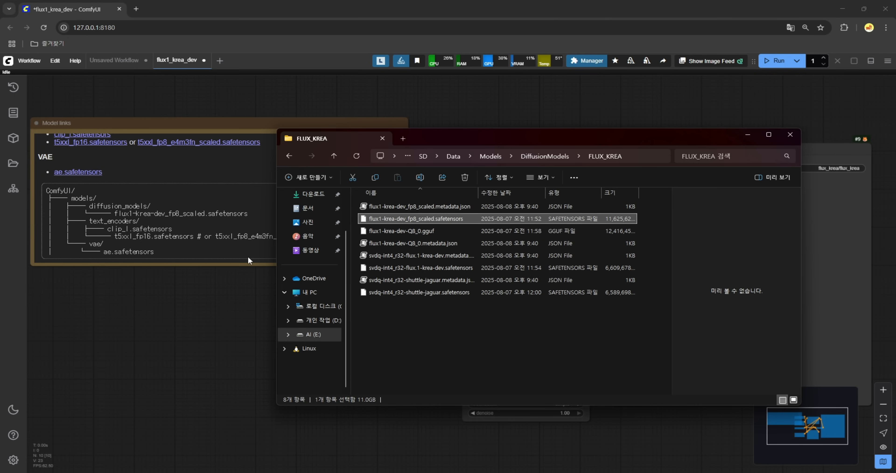
pyautogui.click(549, 156)
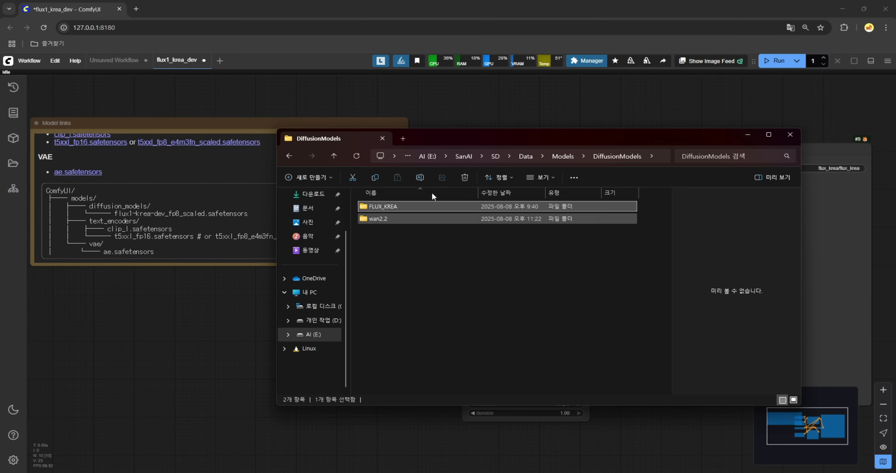
# Step: Open the TextEncoders folder under Models to check its subfolders, and return to Models
pyautogui.click(565, 158)
pyautogui.scroll(-6, 389, 331)
pyautogui.click(389, 341)
pyautogui.doubleClick(388, 352)
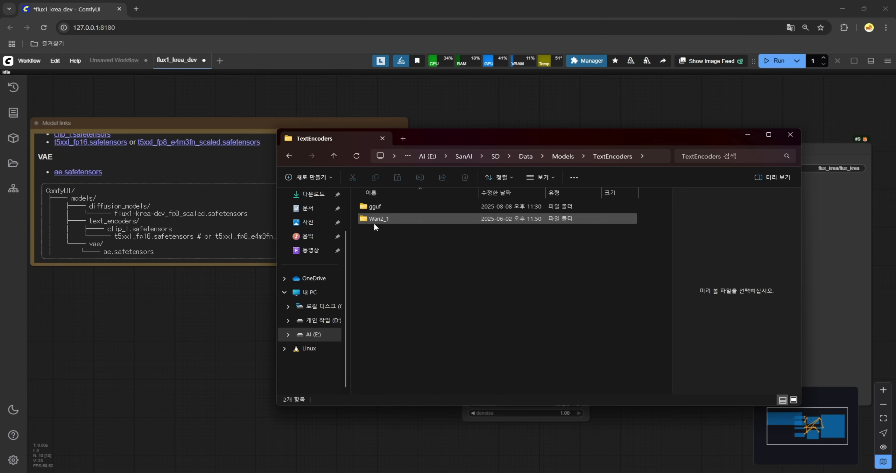
pyautogui.click(375, 220)
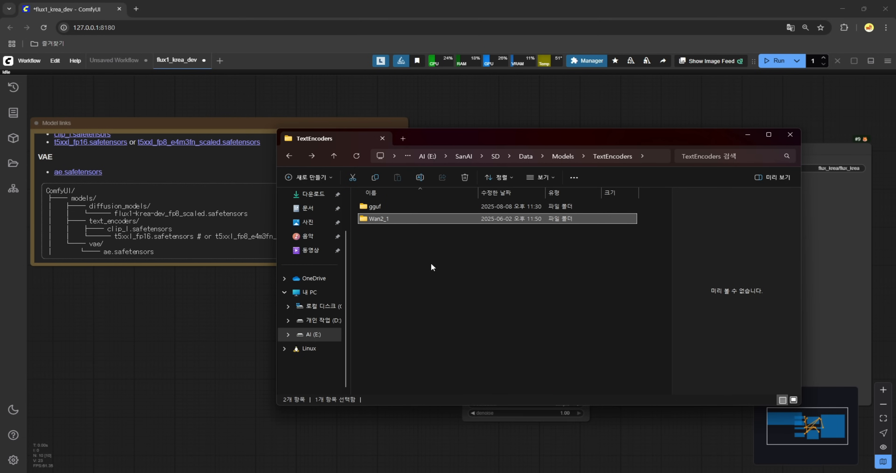
pyautogui.hotkey('alt', 'Left')
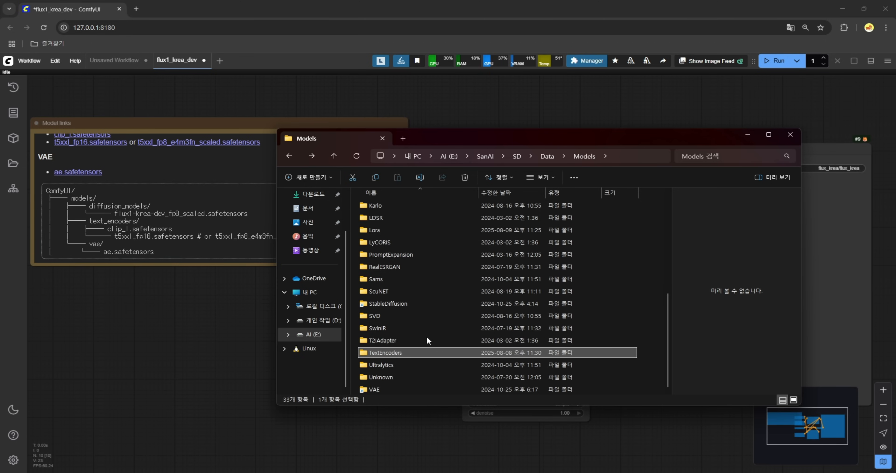
# Step: View ae.safetensors in the Models\VAE\FLUX folder, return to VAE, and minimize File Explorer to get back to ComfyUI
pyautogui.moveTo(394, 353)
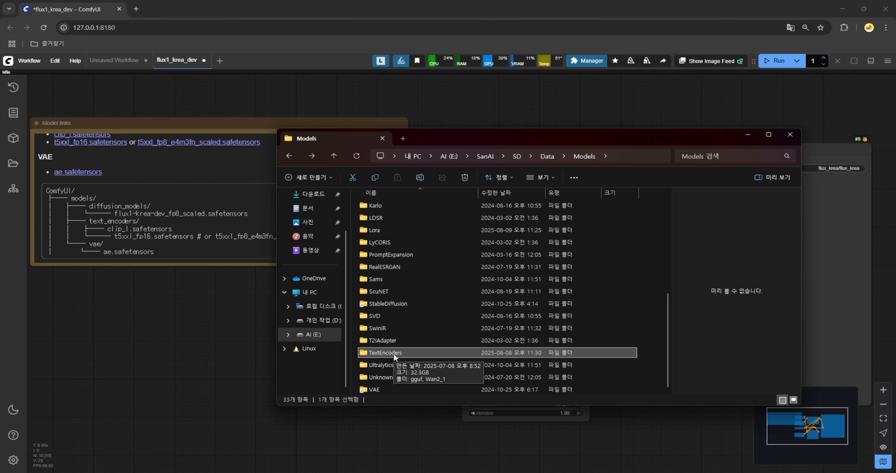
pyautogui.doubleClick(377, 388)
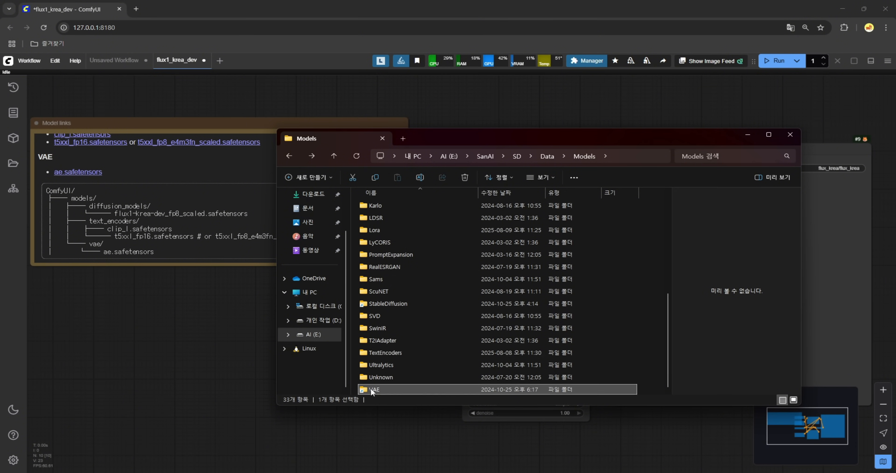
pyautogui.doubleClick(378, 206)
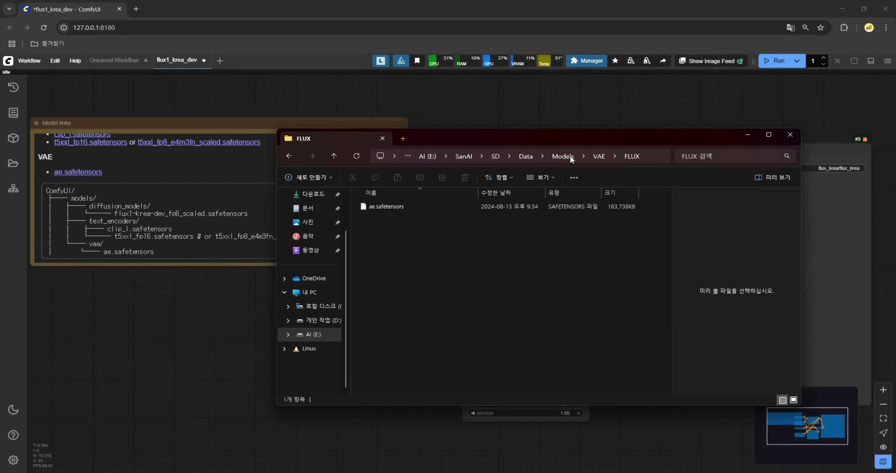
pyautogui.click(598, 156)
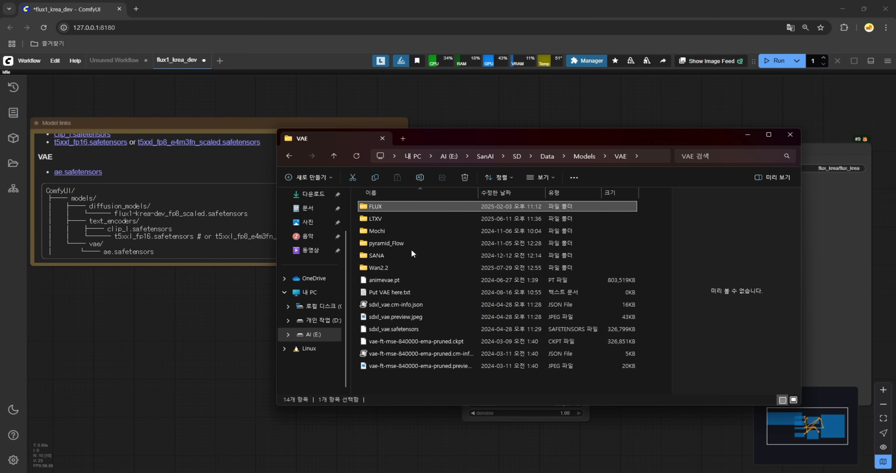
pyautogui.click(746, 136)
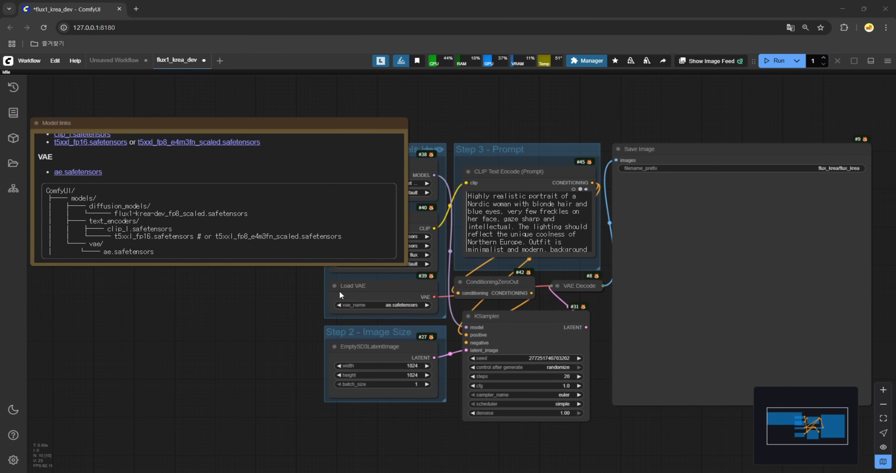
# Step: Shrink the Model links note clear of the Step 1 group and set Load Diffusion Model to FLUX_KREA\flux1-krea-dev_fp8_scaled.safetensors
pyautogui.moveTo(390, 263); pyautogui.dragTo(249, 236)
pyautogui.click(385, 184)
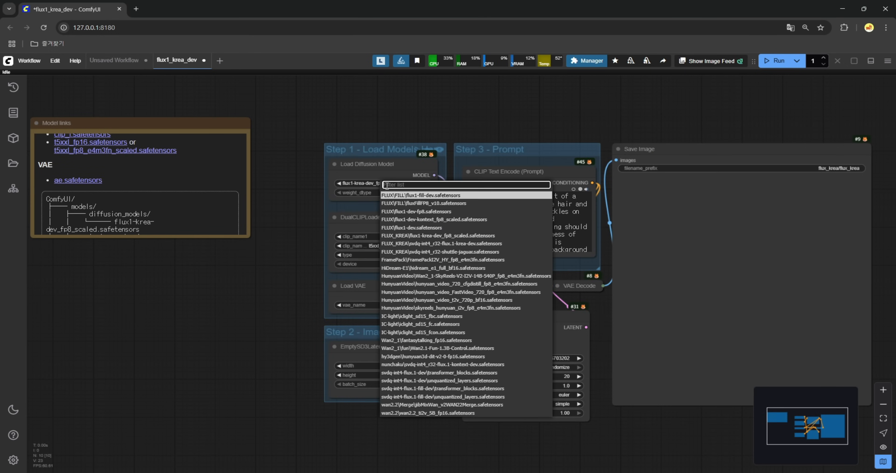
pyautogui.click(430, 238)
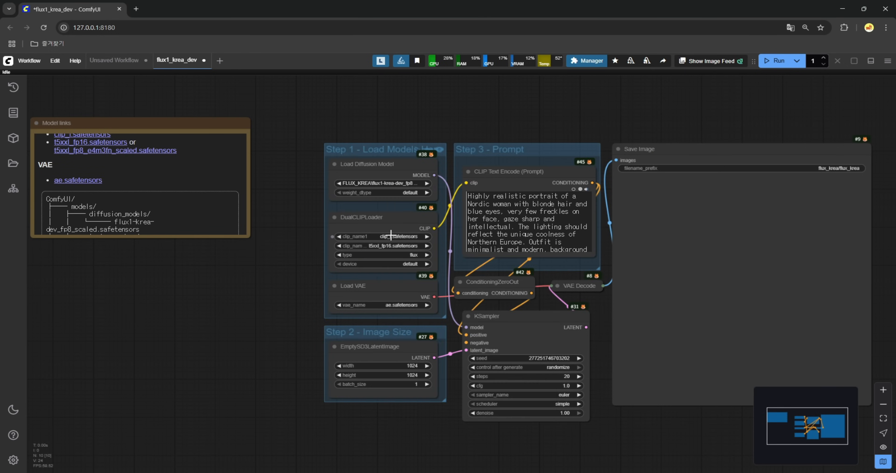
# Step: Set DualCLIPLoader to SD3_FLUX\clip_l.safetensors and SD3_FLUX\t5xxl_fp8_e4m3fn_scaled.safetensors, and Load VAE to FLUX\ae.safetensors
pyautogui.click(430, 238)
pyautogui.click(428, 435)
pyautogui.click(393, 245)
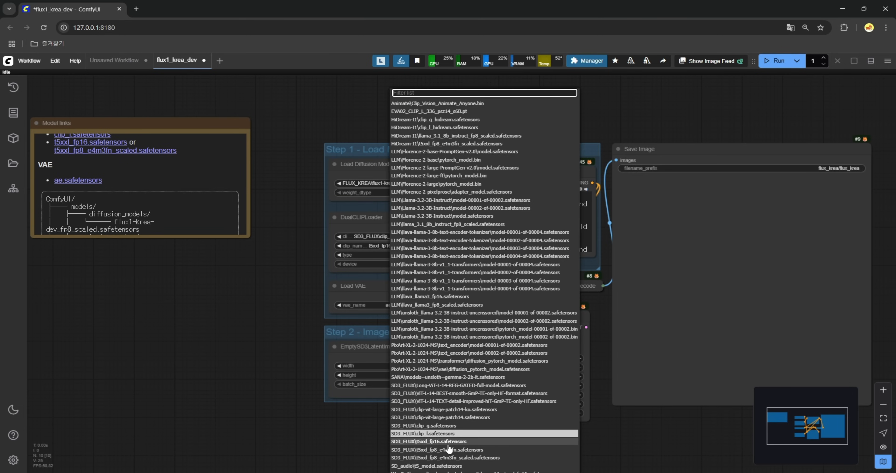
pyautogui.click(449, 458)
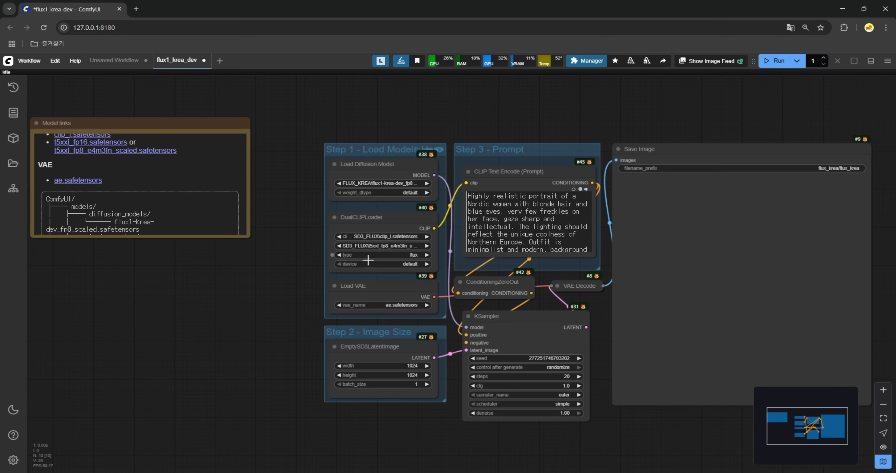
pyautogui.click(391, 306)
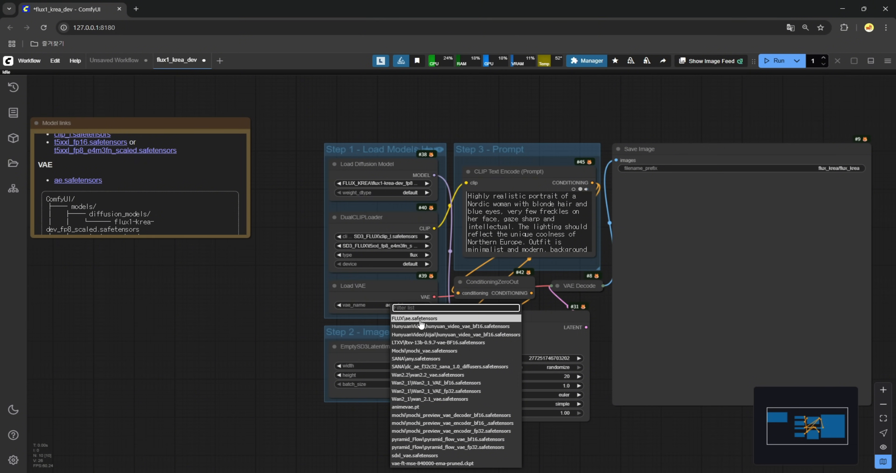
pyautogui.click(420, 319)
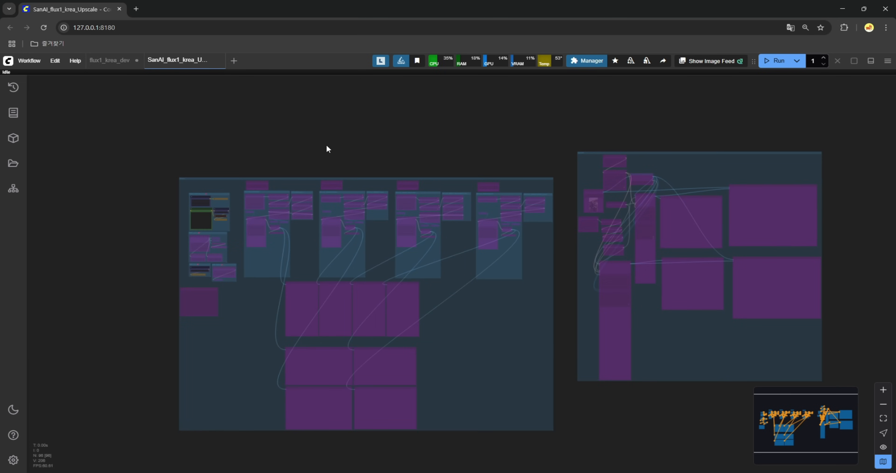
# Step: Examine the 공통 CLIP & Prompt group in the SanAI_flux1_krea_Upscale workflow
pyautogui.scroll(5, 318, 207)
pyautogui.scroll(4, 318, 207)
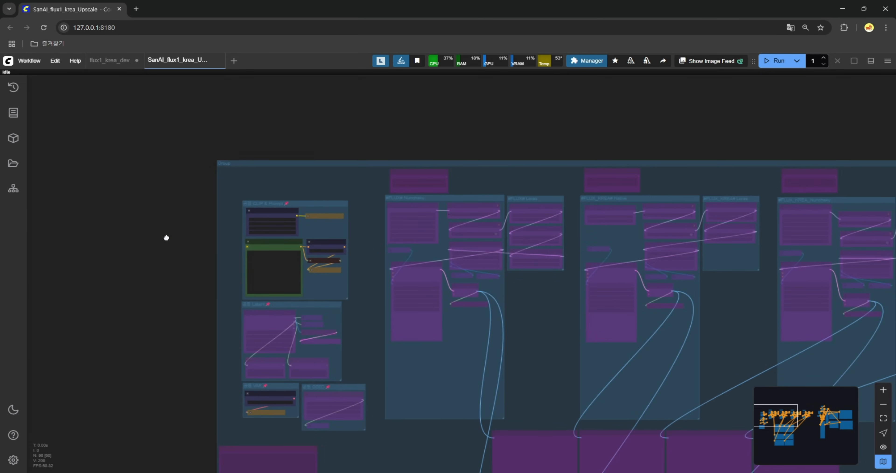
pyautogui.moveTo(166, 239); pyautogui.dragTo(172, 224)
pyautogui.scroll(6, 268, 150)
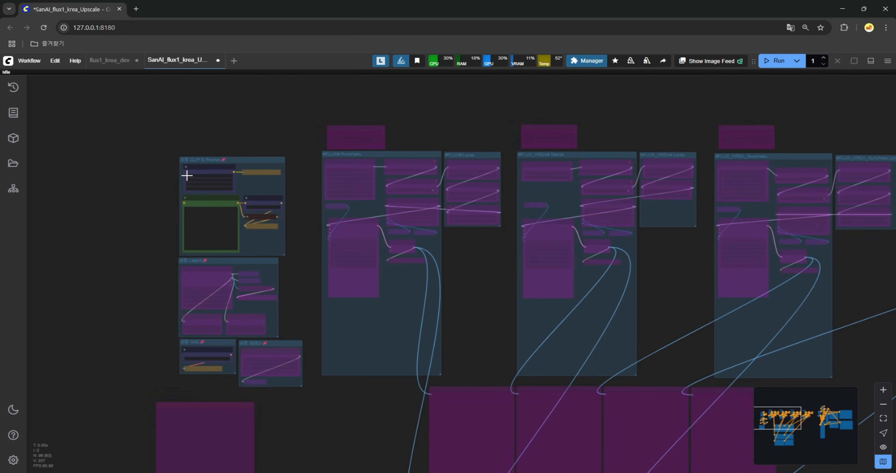
pyautogui.scroll(-5, 182, 160)
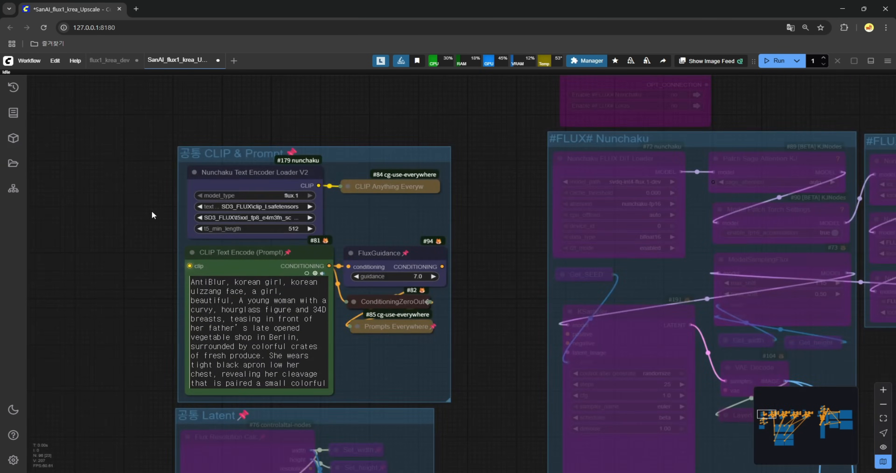
# Step: Compare the flux1_krea_dev loaders with the Nunchaku Text Encoder Loader V2 settings in the SanAI_flux1_krea_Upscale workflow
pyautogui.hotkey('alt', '`')
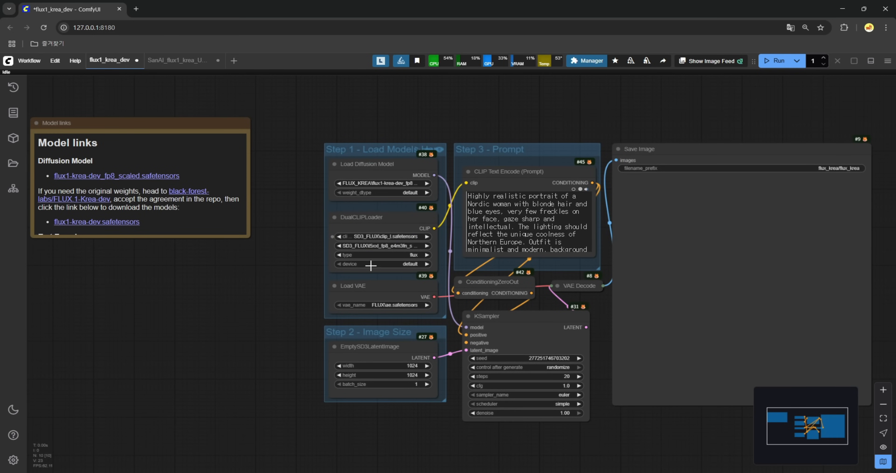
pyautogui.click(186, 61)
pyautogui.scroll(8, 314, 181)
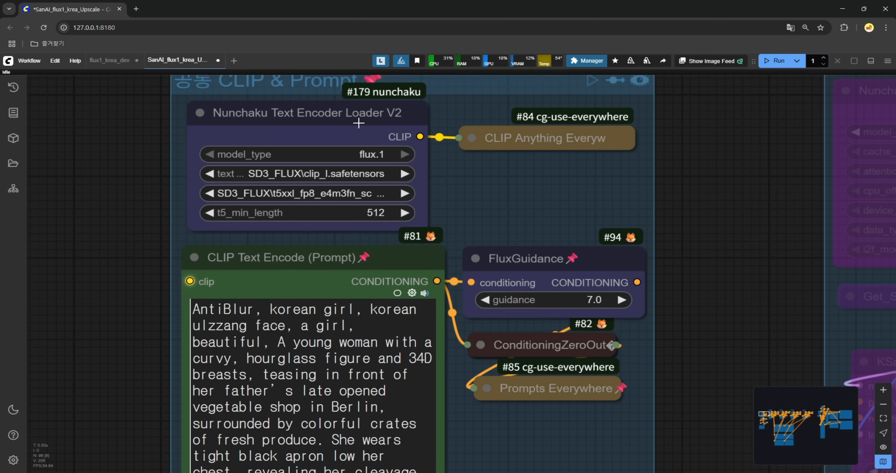
pyautogui.scroll(-8, 358, 123)
pyautogui.scroll(6, 332, 162)
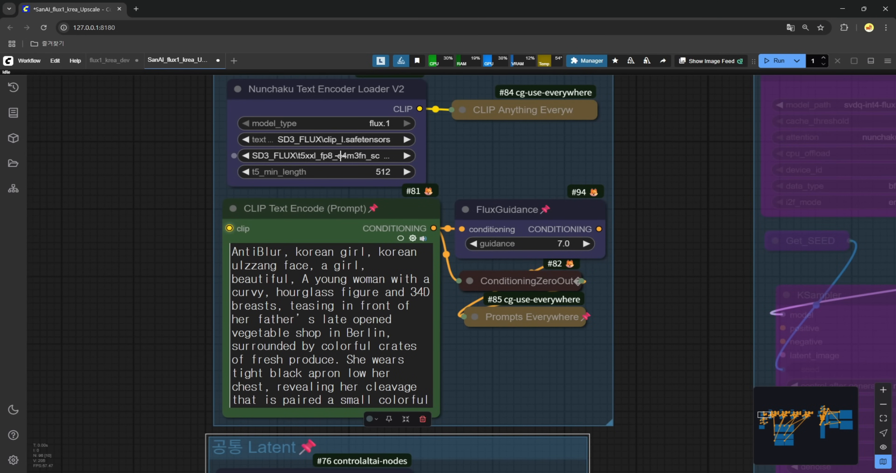
pyautogui.scroll(-2, 385, 159)
# Step: Inspect the CLIP Text Encode prompt and ConditioningZeroOut node, and expand the Prompts Everywhere node to view its conditioning inputs
pyautogui.click(286, 213)
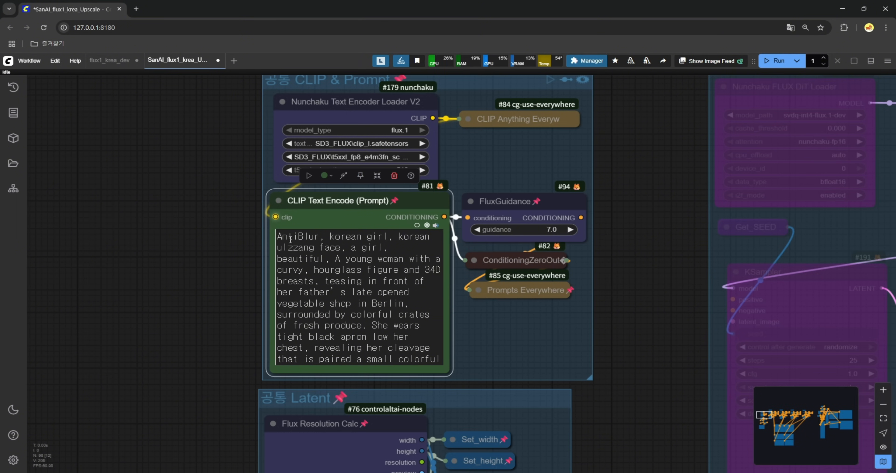
pyautogui.click(305, 313)
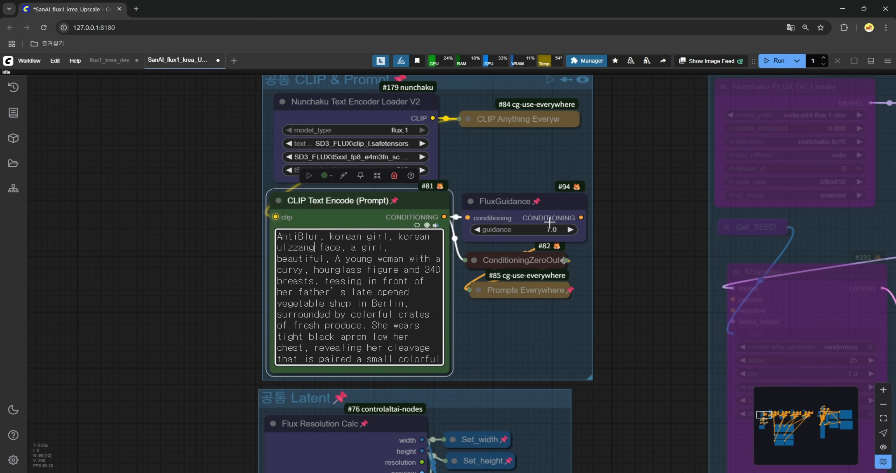
pyautogui.click(474, 260)
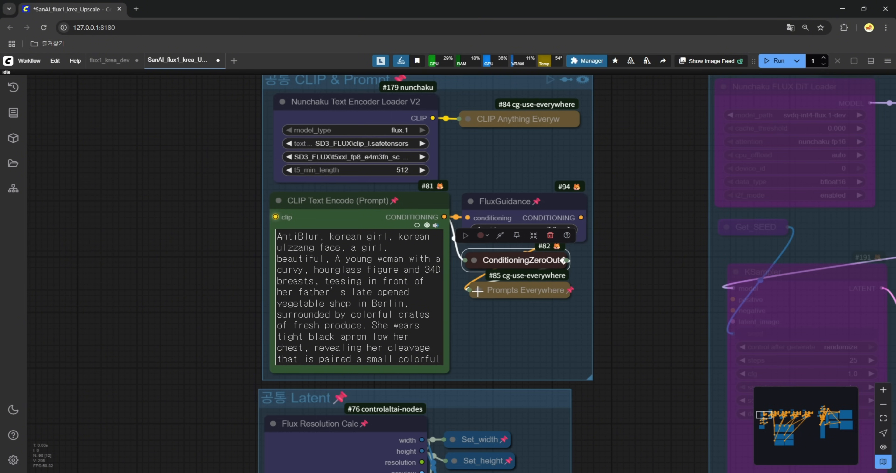
pyautogui.press('Escape')
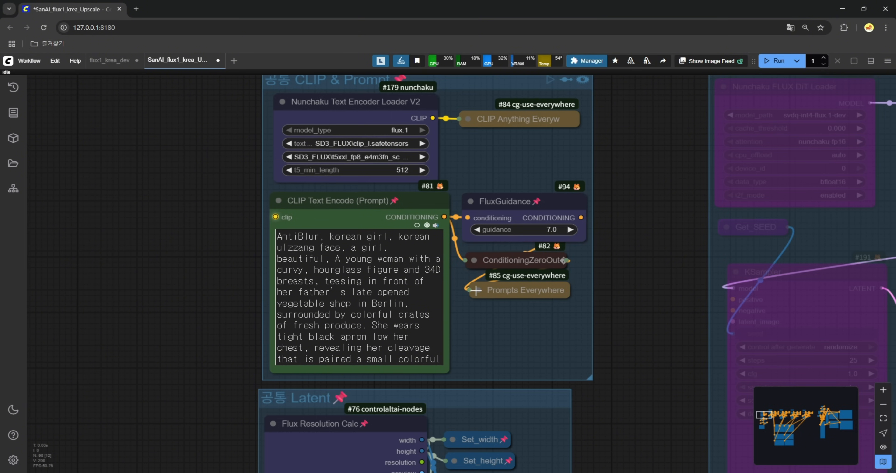
pyautogui.click(476, 290)
pyautogui.click(478, 290)
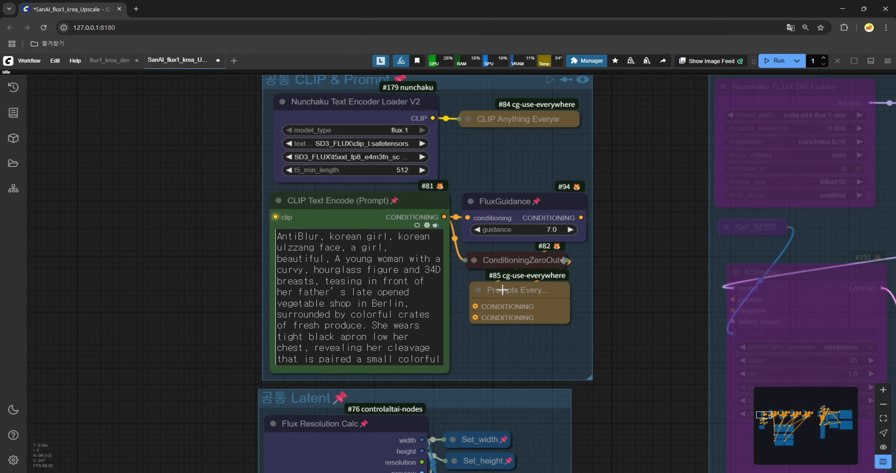
# Step: Enable the #FLUX# Nunchaku group next to the 공통 CLIP & Prompt group
pyautogui.scroll(-4, 557, 285)
pyautogui.moveTo(613, 289); pyautogui.dragTo(323, 280)
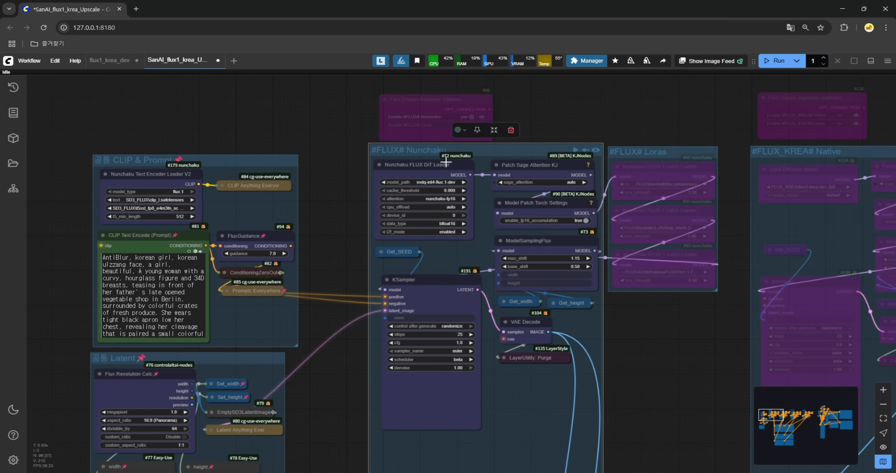
pyautogui.click(348, 192)
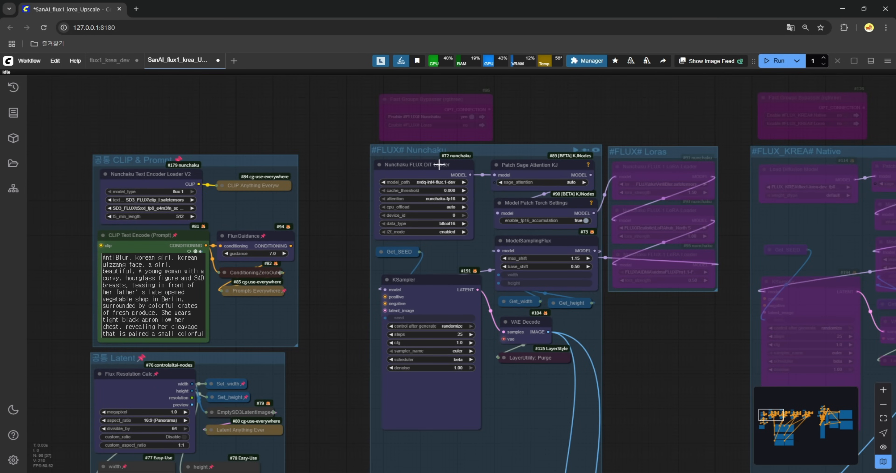
# Step: Check the Nunchaku FLUX DiT Loader settings and set the KSampler steps to 20 in the #FLUX# Nunchaku group
pyautogui.click(426, 164)
pyautogui.scroll(9, 427, 181)
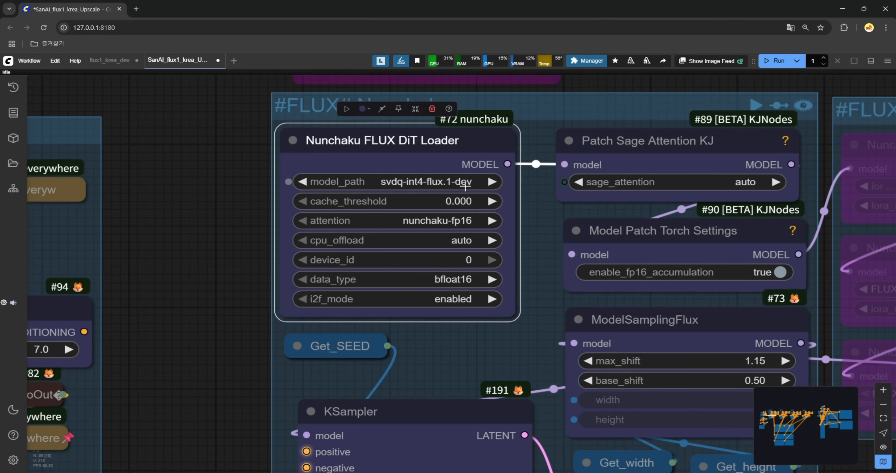
pyautogui.scroll(-5, 460, 187)
pyautogui.scroll(5, 487, 317)
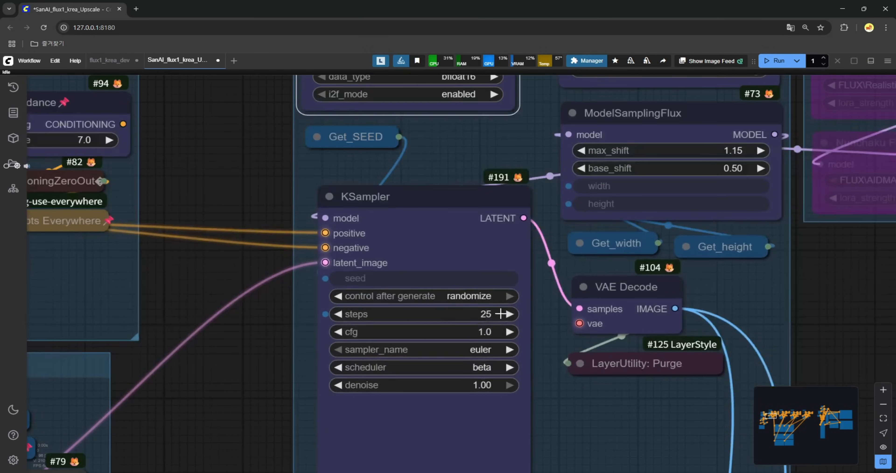
pyautogui.click(485, 314)
pyautogui.write('20')
pyautogui.press('Return')
# Step: Review the KSampler settings and select the Flux Resolution Calc node in the 공통 Latent group
pyautogui.scroll(-8, 482, 351)
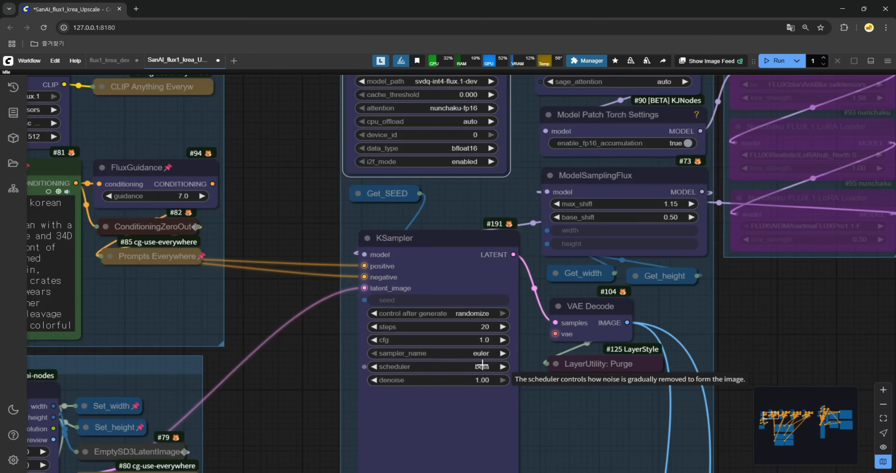
pyautogui.moveTo(365, 413); pyautogui.dragTo(499, 376)
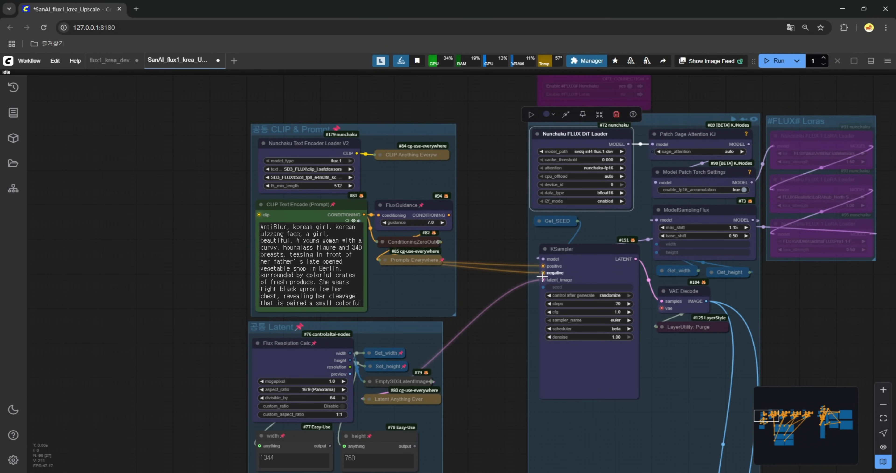
pyautogui.moveTo(196, 352); pyautogui.dragTo(175, 317)
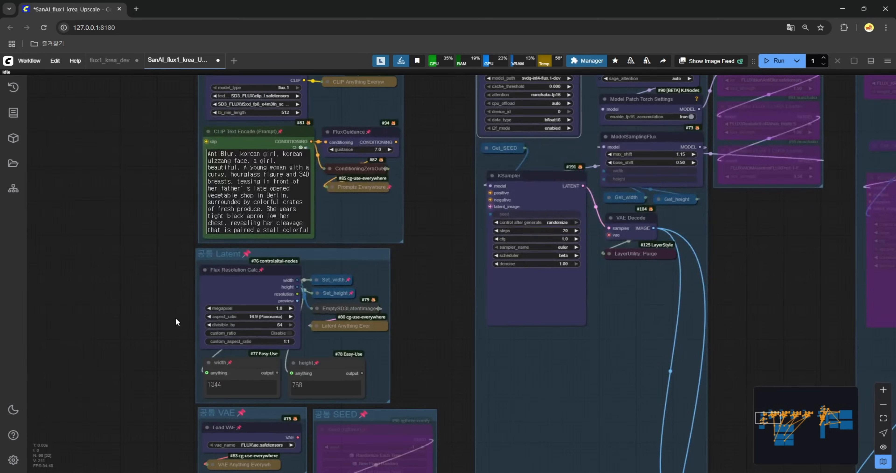
pyautogui.scroll(5, 175, 317)
pyautogui.click(220, 235)
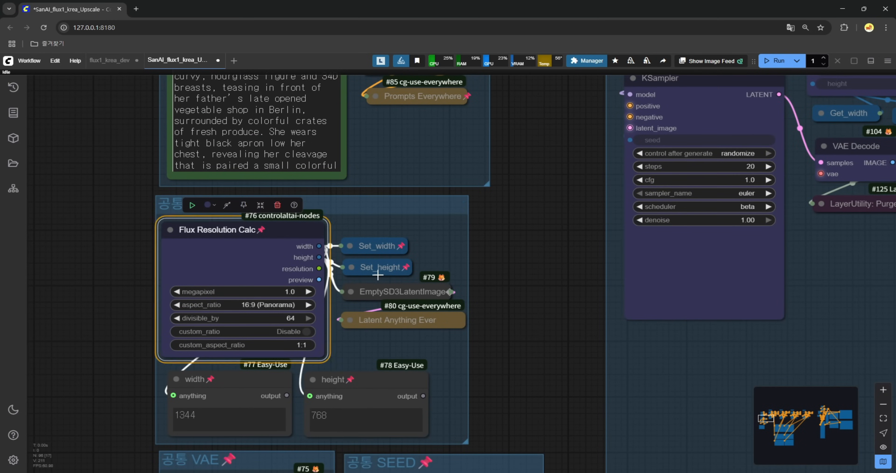
# Step: Add an Empty Latent Size Picker node beside the 공통 Latent group and look through its resolution options
pyautogui.moveTo(63, 261); pyautogui.dragTo(228, 313)
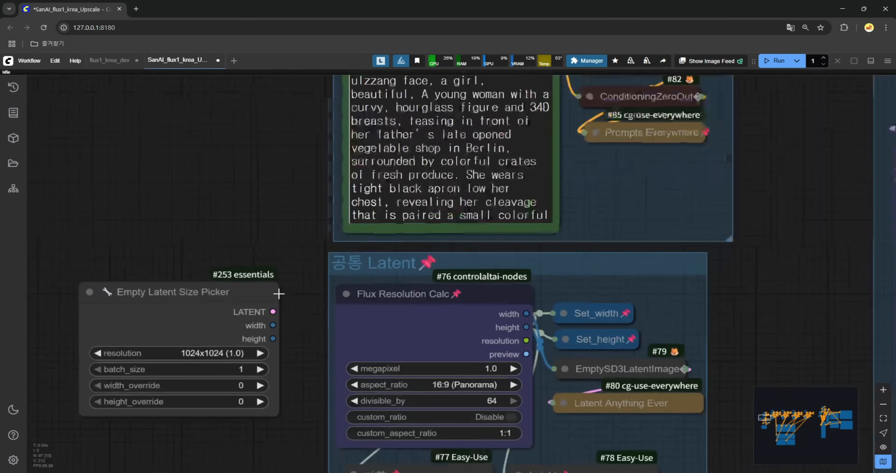
pyautogui.scroll(1, 279, 295)
pyautogui.moveTo(187, 255); pyautogui.dragTo(254, 243)
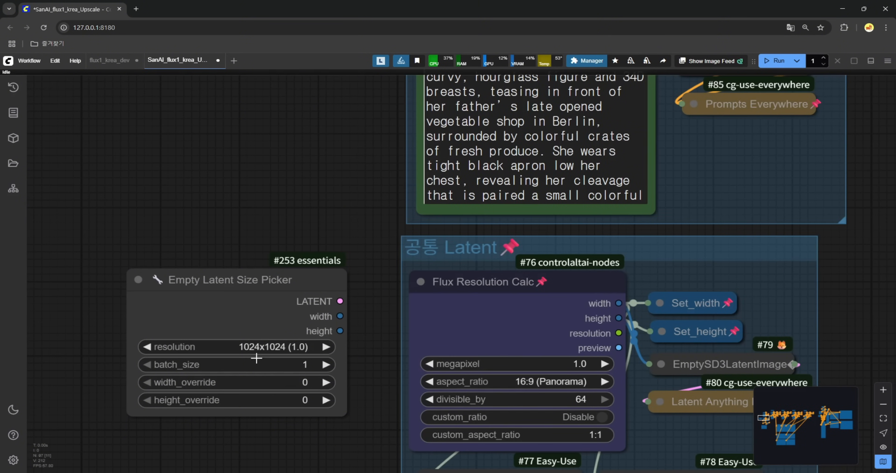
pyautogui.click(262, 351)
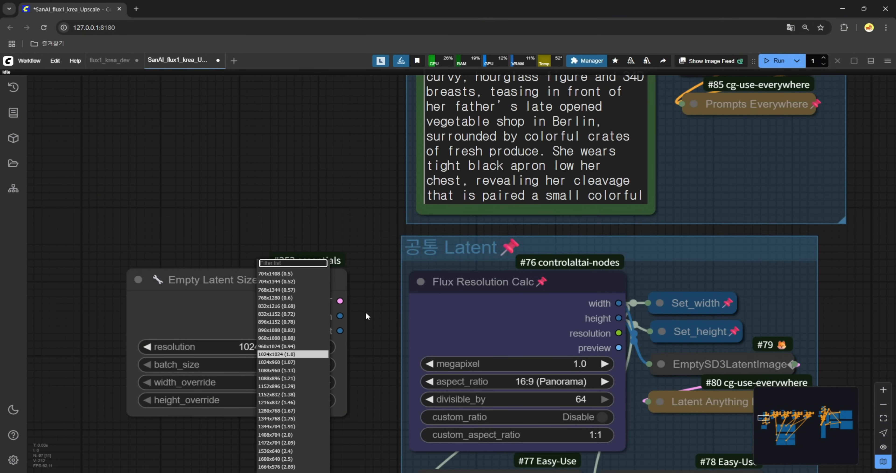
pyautogui.click(352, 324)
pyautogui.scroll(-3, 386, 398)
pyautogui.moveTo(380, 407); pyautogui.dragTo(310, 357)
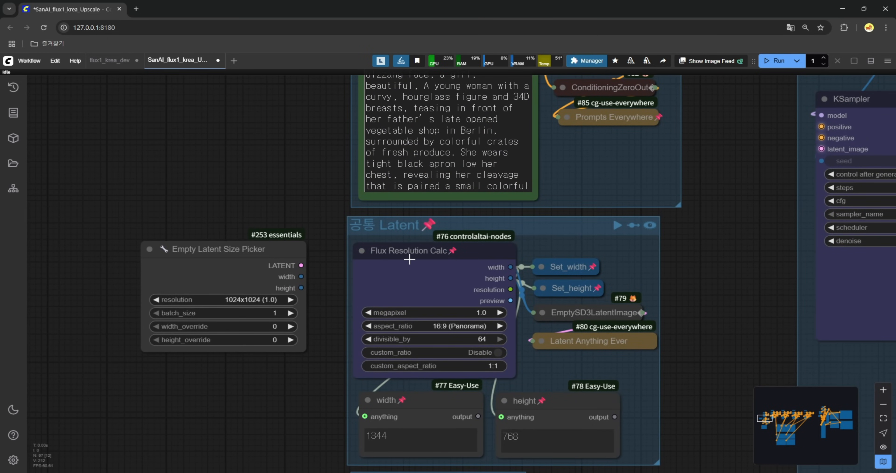
# Step: Look through the aspect_ratio options of the Flux Resolution Calc node without changing the selection
pyautogui.scroll(6, 477, 310)
pyautogui.click(459, 326)
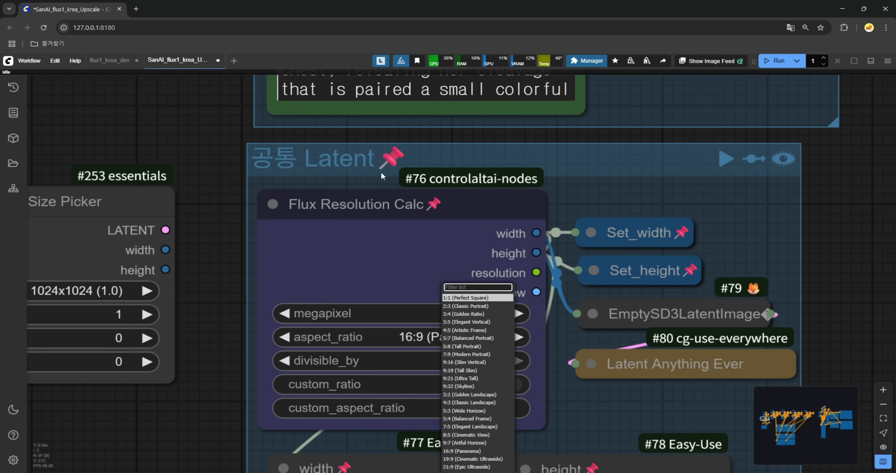
pyautogui.click(203, 273)
pyautogui.click(454, 340)
pyautogui.click(204, 324)
# Step: Check the calculated width and height values below the Flux Resolution Calc node and view its megapixel options
pyautogui.scroll(-4, 443, 364)
pyautogui.moveTo(282, 425); pyautogui.dragTo(234, 322)
pyautogui.doubleClick(370, 388)
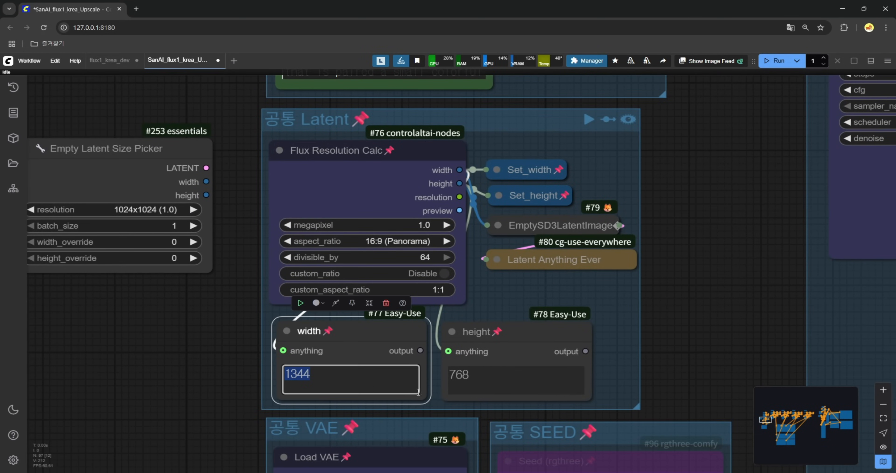
pyautogui.doubleClick(476, 375)
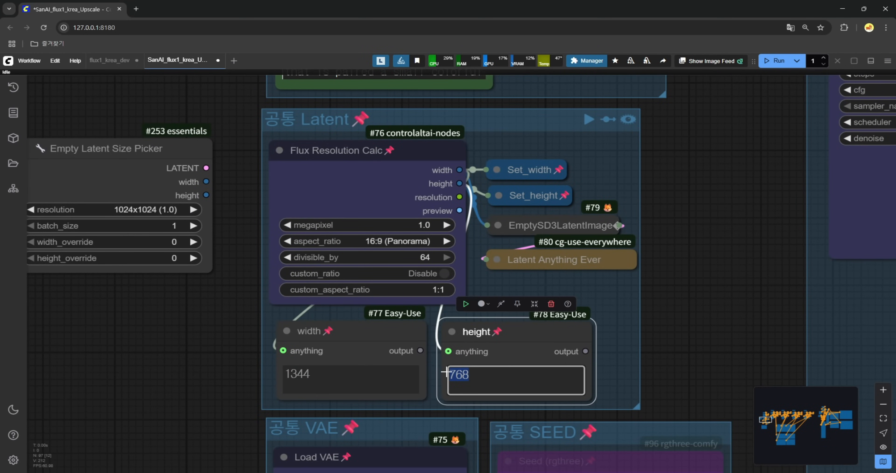
pyautogui.click(427, 225)
pyautogui.click(257, 285)
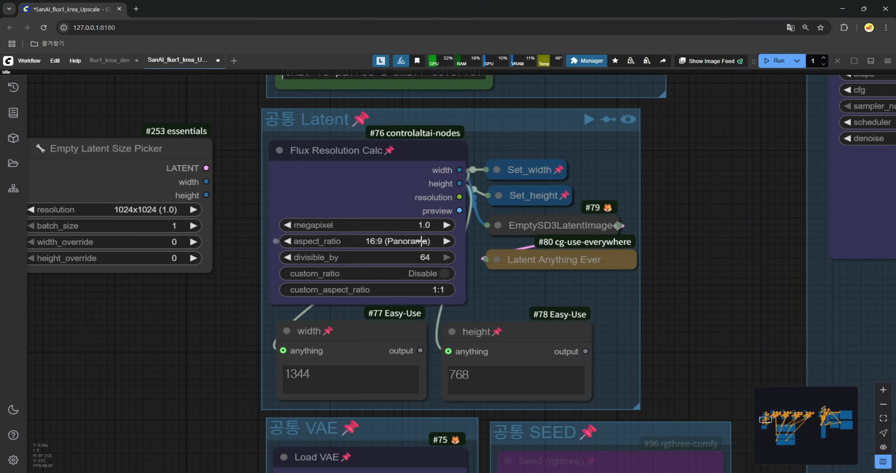
# Step: Set megapixel to 1.5 in the Flux Resolution Calc node and check the recalculated width and height
pyautogui.click(445, 224)
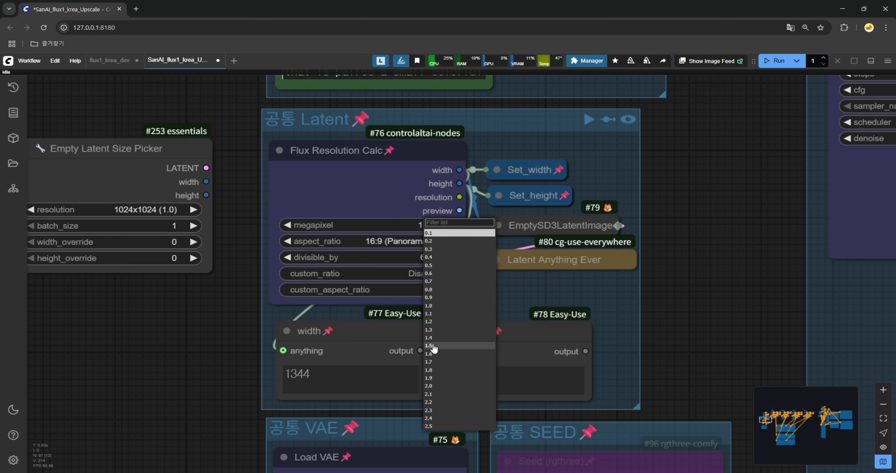
pyautogui.click(434, 344)
pyautogui.click(303, 377)
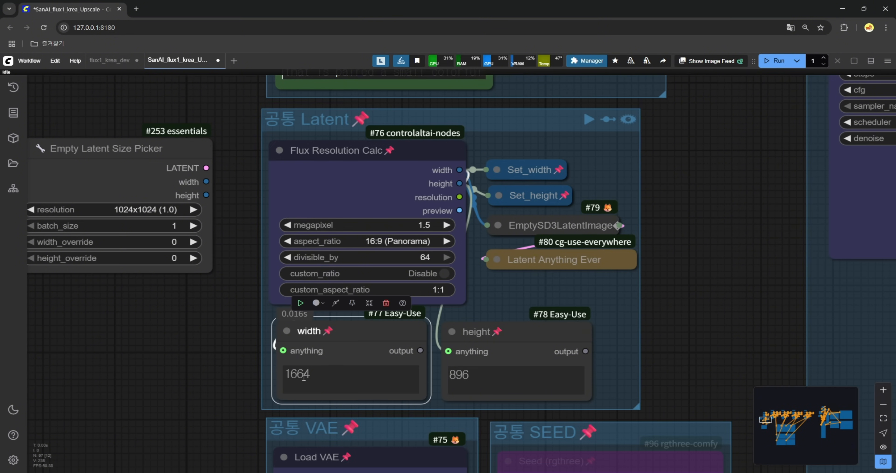
pyautogui.moveTo(311, 375); pyautogui.dragTo(285, 373)
pyautogui.moveTo(487, 376); pyautogui.dragTo(446, 374)
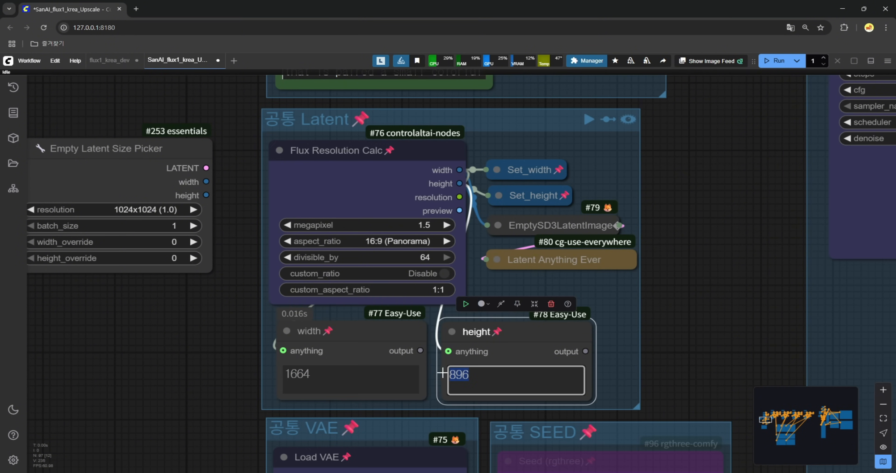
# Step: Set megapixel to 2.0 in the Flux Resolution Calc node and check the recalculated width
pyautogui.click(433, 225)
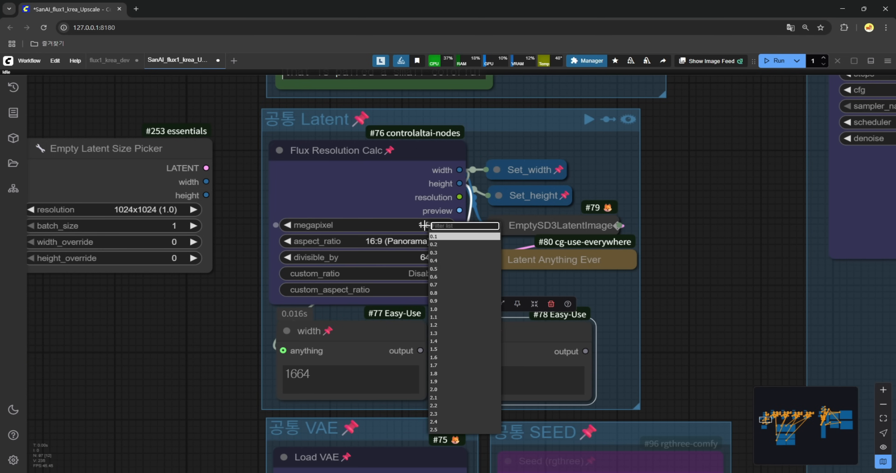
pyautogui.click(436, 389)
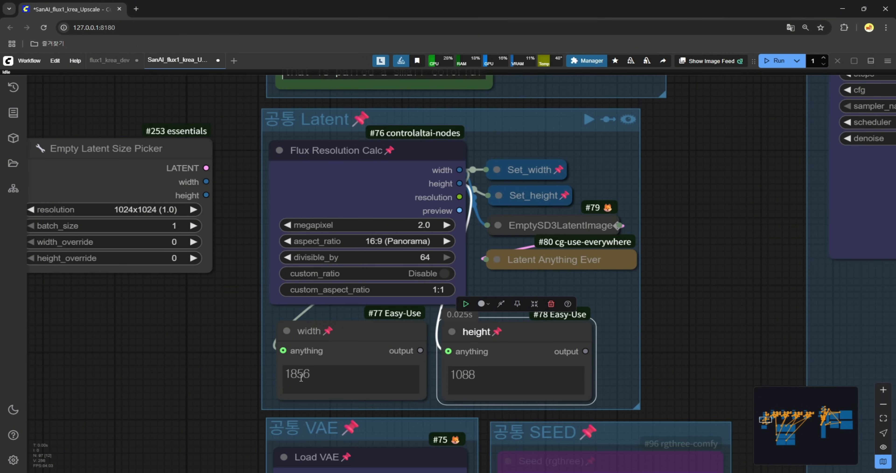
pyautogui.moveTo(289, 376); pyautogui.dragTo(309, 378)
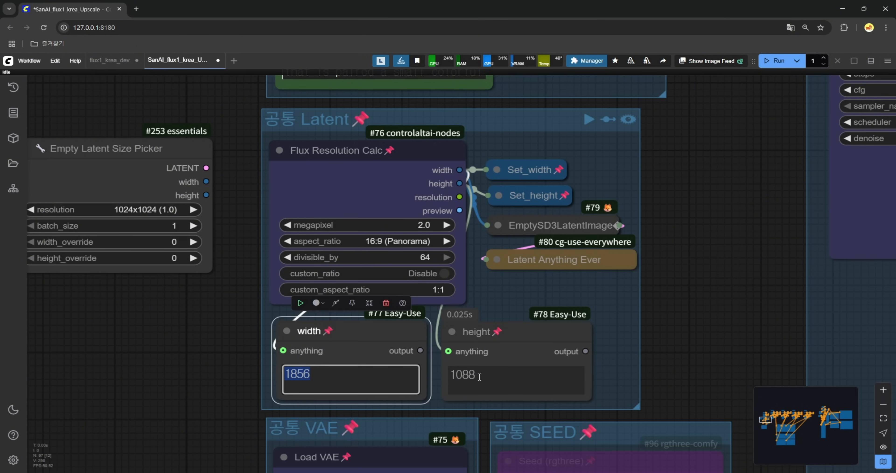
# Step: Delete the Empty Latent Size Picker node beside the 공통 Latent group
pyautogui.scroll(-3, 480, 376)
pyautogui.moveTo(240, 212); pyautogui.dragTo(239, 321)
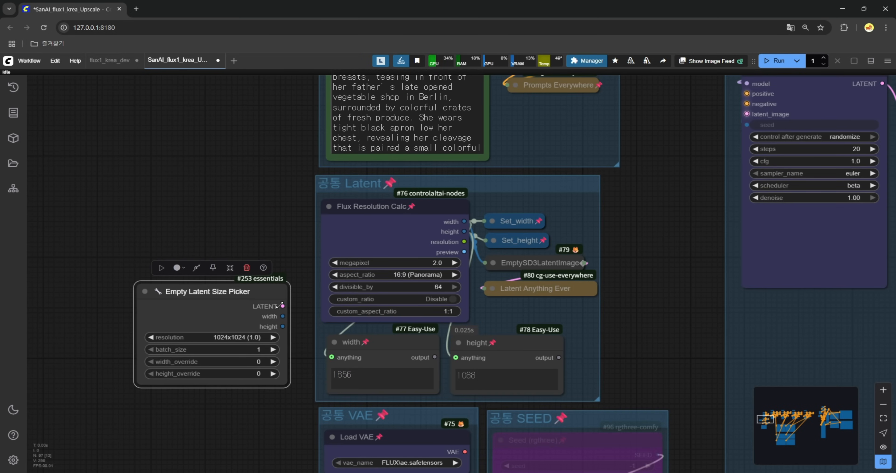
pyautogui.scroll(4, 202, 296)
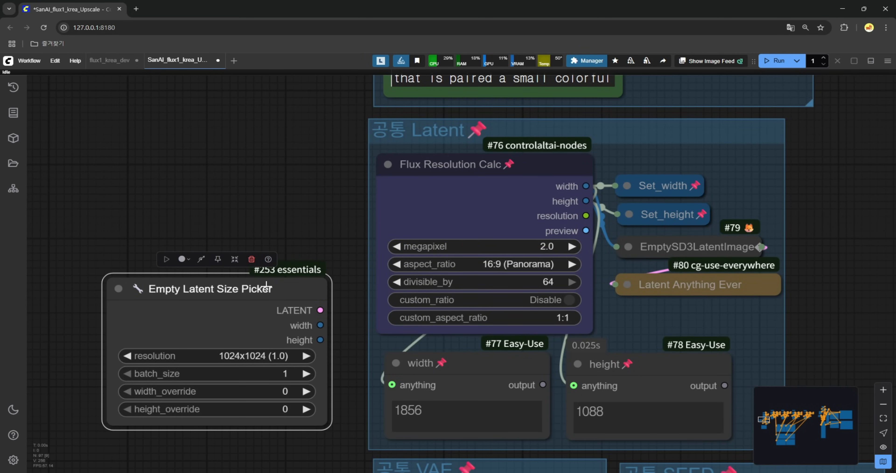
pyautogui.press('Delete')
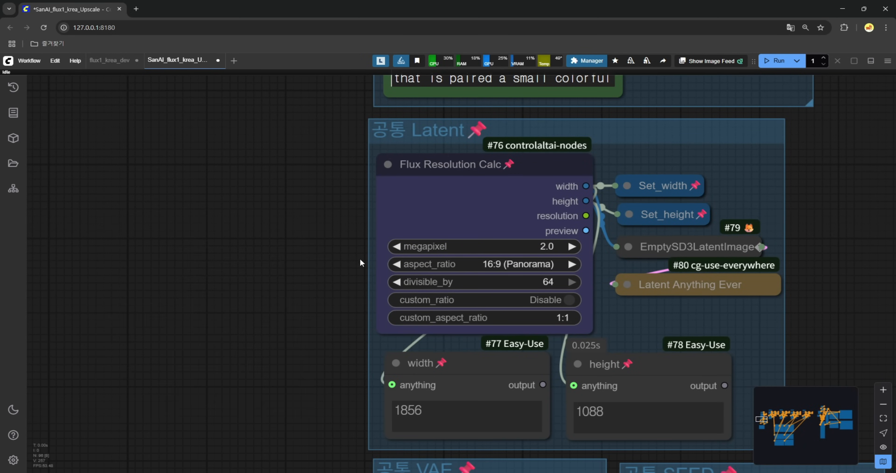
# Step: Inspect the Set_width and Set_height nodes fed by the Flux Resolution Calc outputs
pyautogui.moveTo(646, 218); pyautogui.dragTo(513, 207)
pyautogui.click(513, 174)
pyautogui.click(521, 214)
pyautogui.click(546, 204)
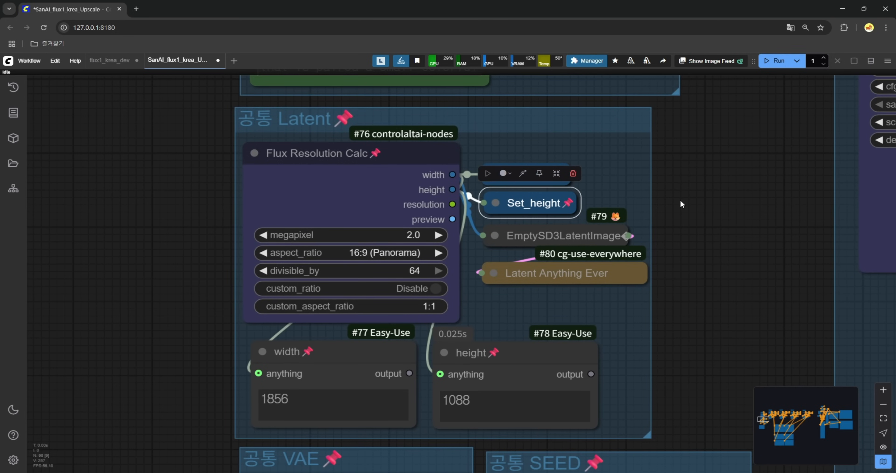
pyautogui.click(696, 194)
pyautogui.click(548, 180)
pyautogui.click(532, 201)
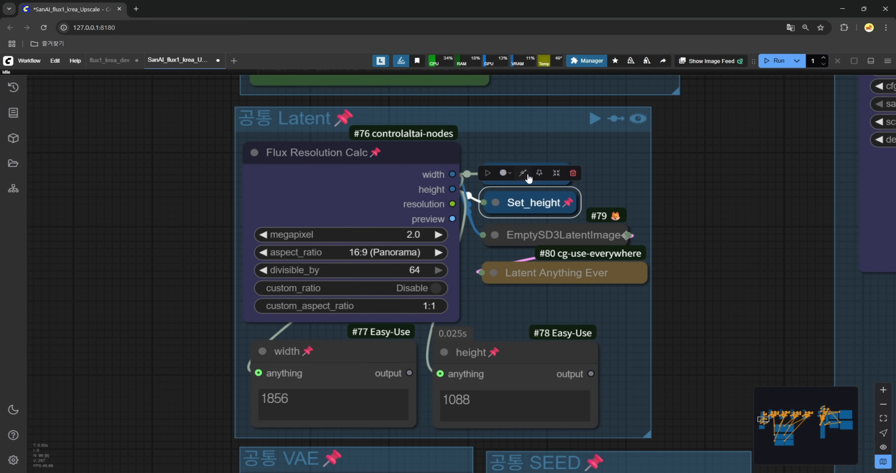
pyautogui.click(672, 175)
# Step: Expand the EmptySD3LatentImage node to examine its inputs and LATENT output to the KSampler, and collapse it again
pyautogui.moveTo(687, 190); pyautogui.dragTo(550, 230)
pyautogui.click(358, 275)
pyautogui.click(358, 275)
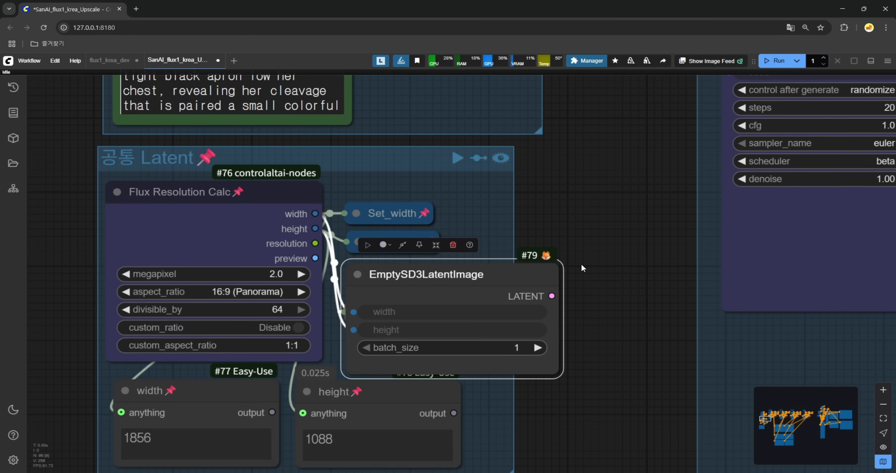
pyautogui.moveTo(553, 297); pyautogui.dragTo(773, 277)
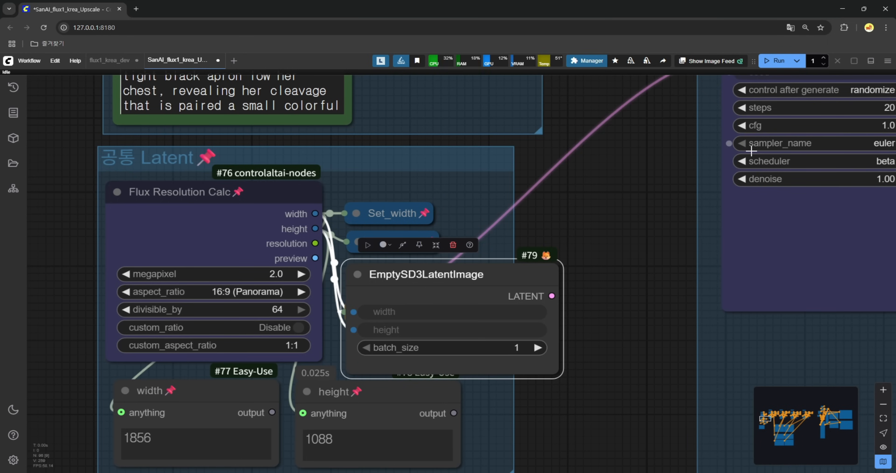
pyautogui.click(358, 274)
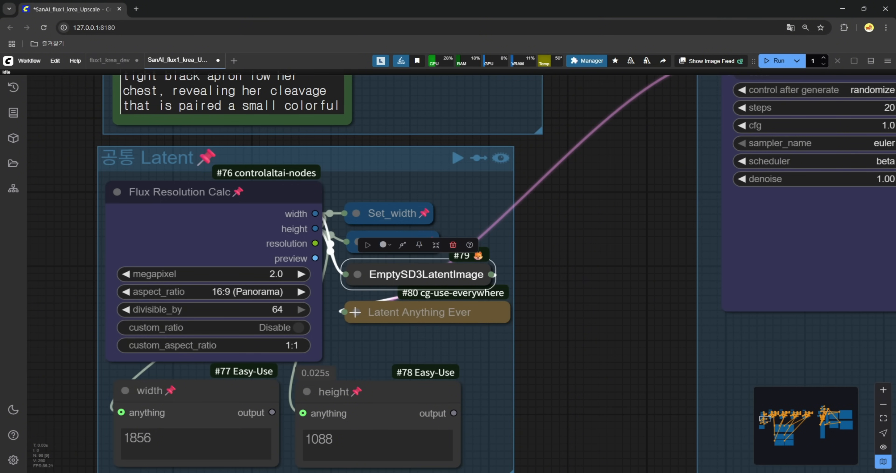
# Step: Examine the 공통 VAE and 공통 SEED groups below the 공통 Latent group
pyautogui.moveTo(582, 341); pyautogui.dragTo(646, 141)
pyautogui.scroll(-1, 646, 141)
pyautogui.scroll(1, 296, 423)
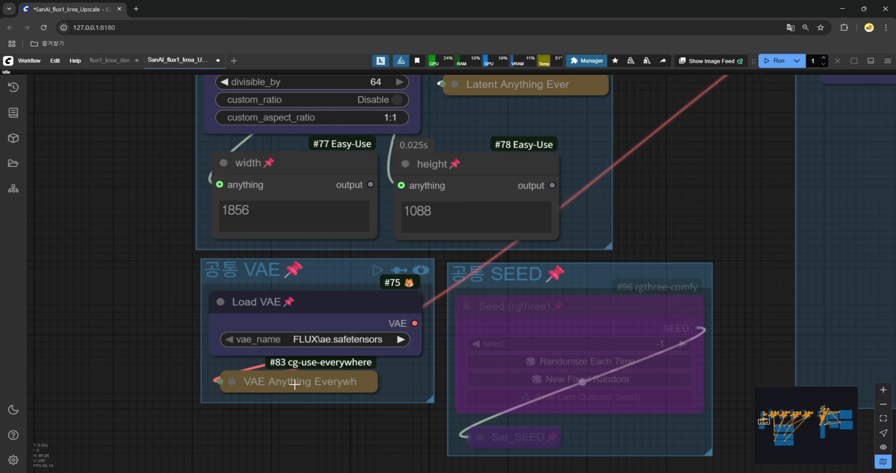
pyautogui.scroll(-4, 294, 383)
pyautogui.moveTo(94, 400); pyautogui.dragTo(334, 361)
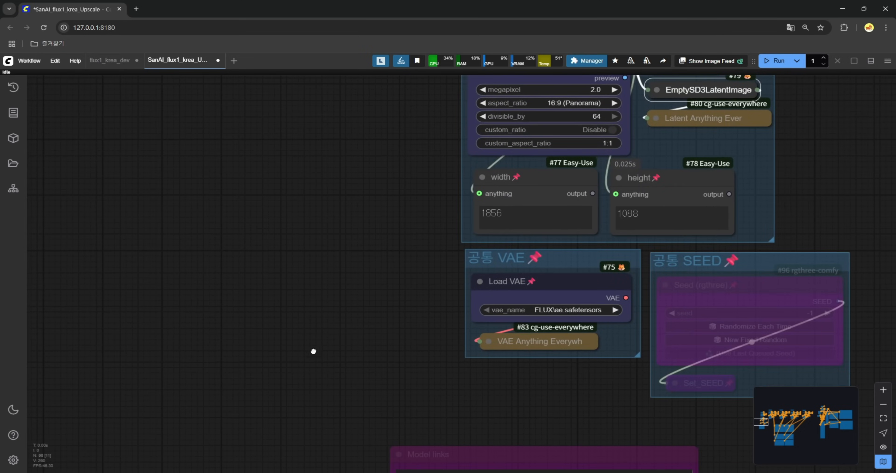
# Step: Search the Custom Nodes Manager for "use eve" to find the cg-use-everywhere pack, and return to the workflow
pyautogui.click(593, 61)
pyautogui.click(433, 205)
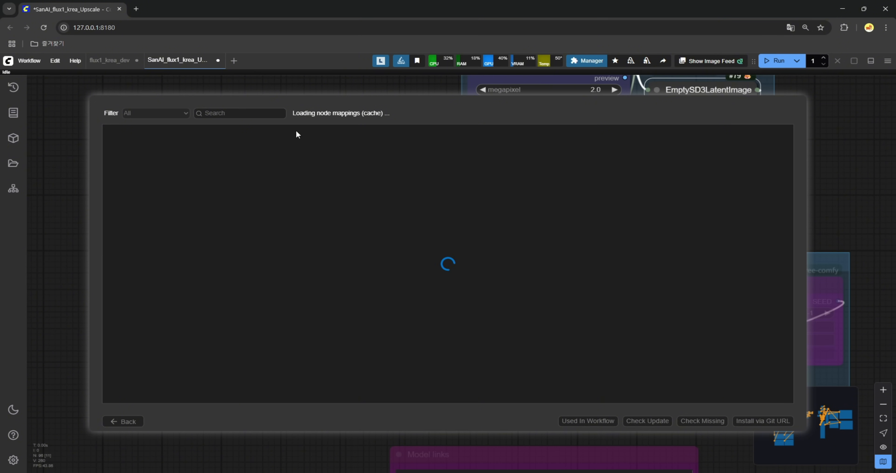
pyautogui.click(253, 112)
pyautogui.write('use eve')
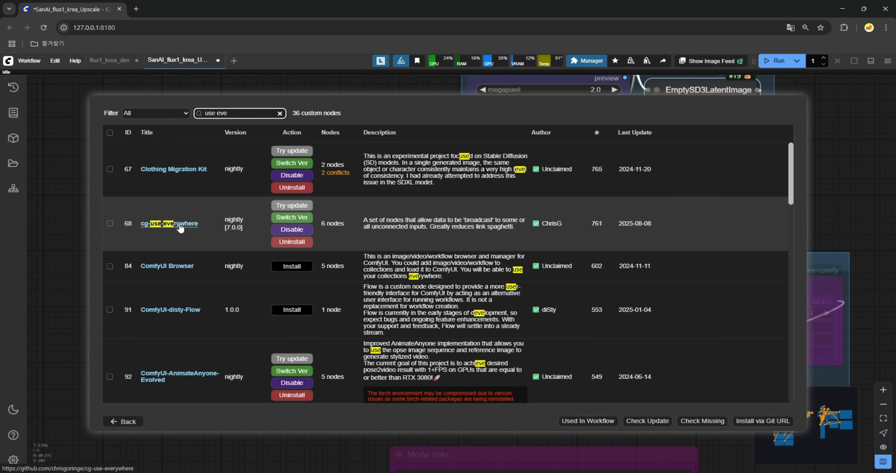
pyautogui.click(122, 421)
pyautogui.click(485, 351)
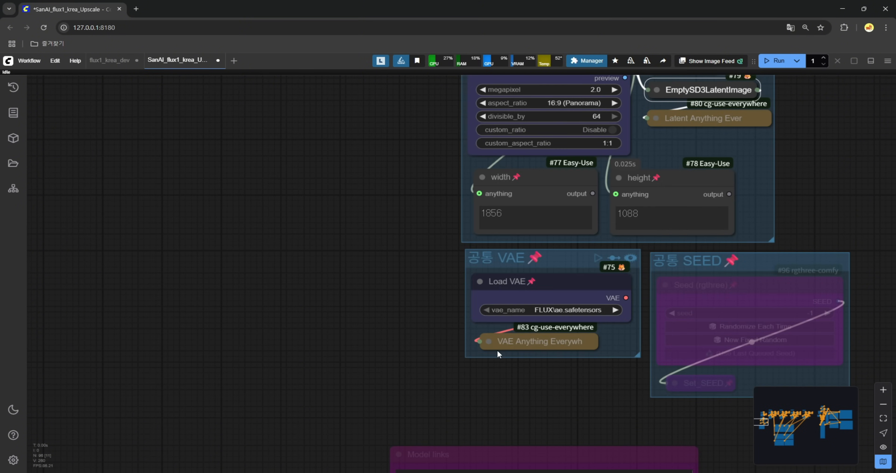
# Step: Inspect the Load VAE node and its VAE Anything Everywhere node in the 공통 VAE group
pyautogui.scroll(5, 484, 289)
pyautogui.scroll(1, 484, 288)
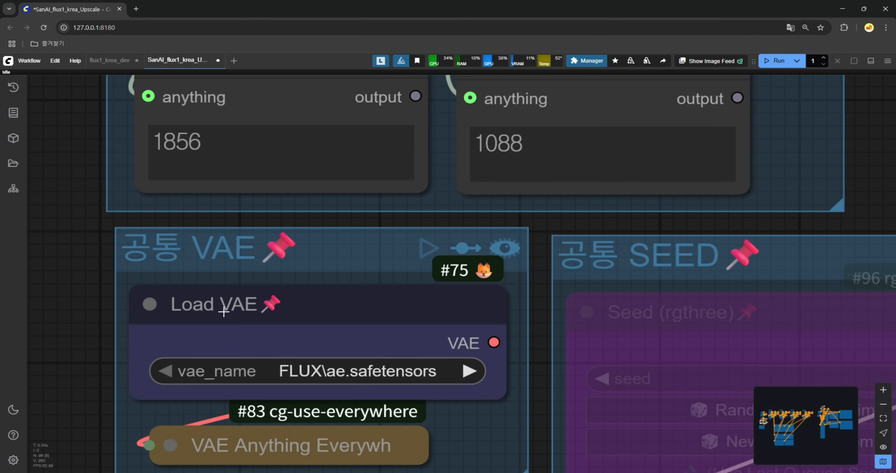
pyautogui.scroll(-5, 216, 305)
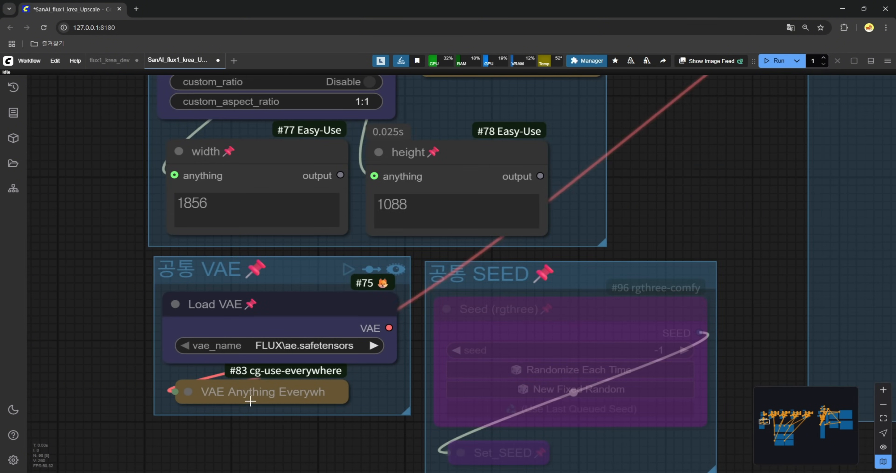
pyautogui.scroll(8, 257, 391)
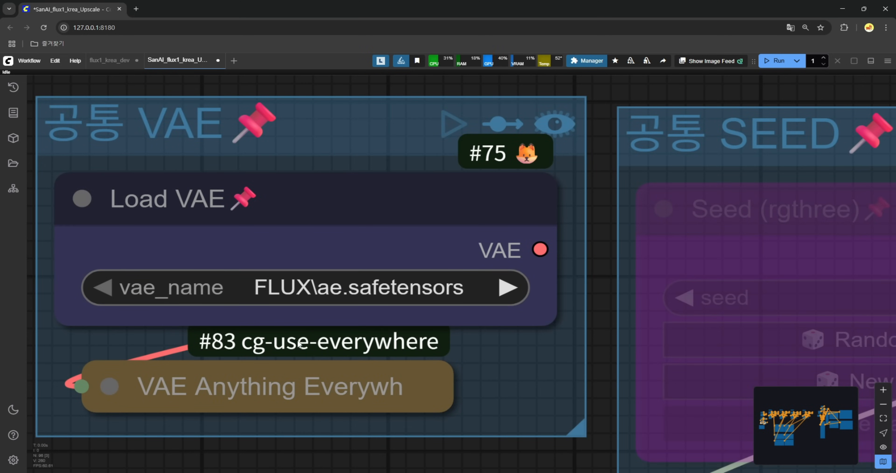
pyautogui.scroll(-8, 319, 353)
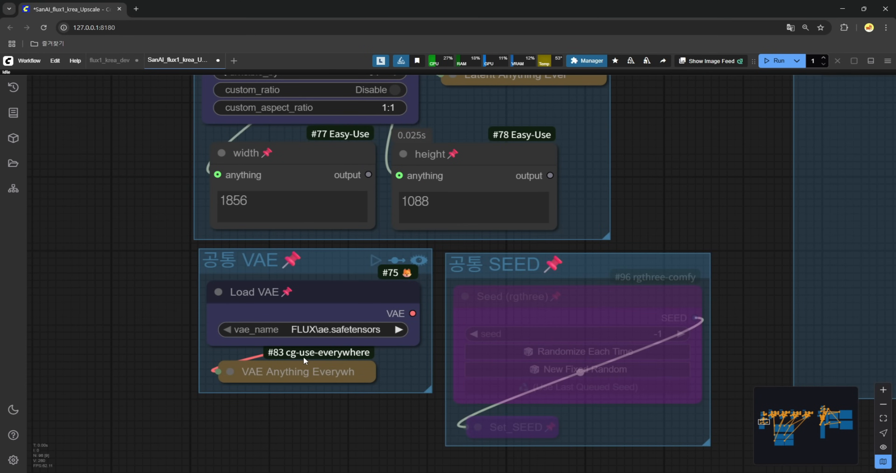
# Step: Expand the collapsed Set_width node in the 공통 Latent group to examine its INT input and width constant
pyautogui.scroll(-4, 353, 359)
pyautogui.scroll(8, 497, 139)
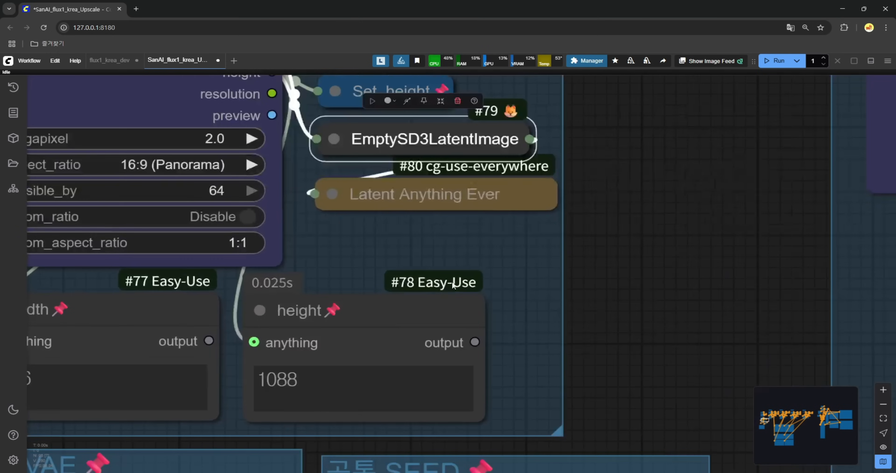
pyautogui.scroll(-8, 160, 283)
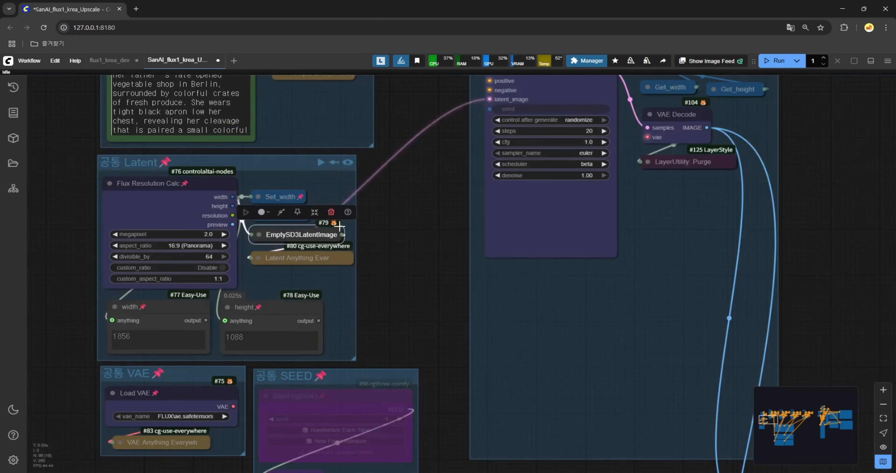
pyautogui.click(267, 203)
pyautogui.click(283, 184)
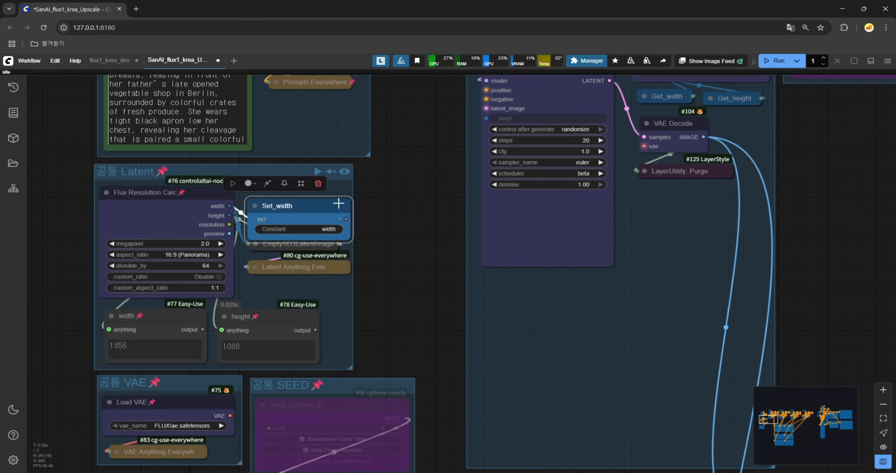
pyautogui.scroll(4, 336, 202)
# Step: Search the node library for "setnode", close the search without adding a node, and collapse the Set_width node
pyautogui.doubleClick(400, 209)
pyautogui.write('setnode')
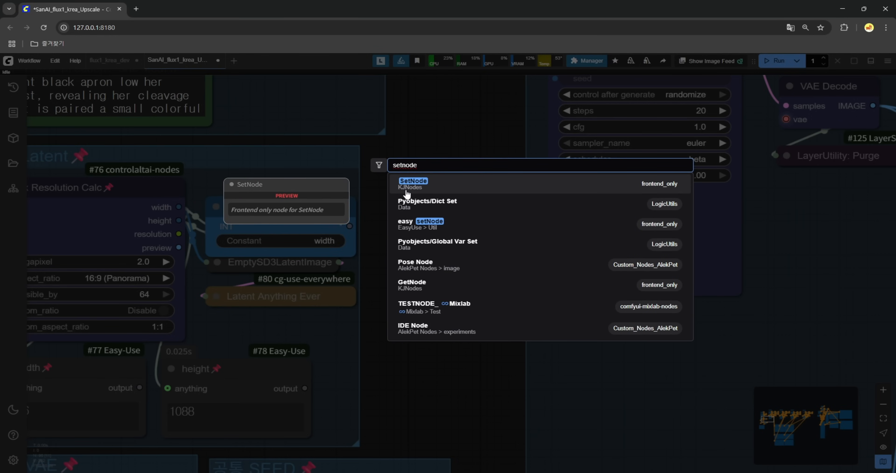
pyautogui.press('Escape')
pyautogui.click(216, 206)
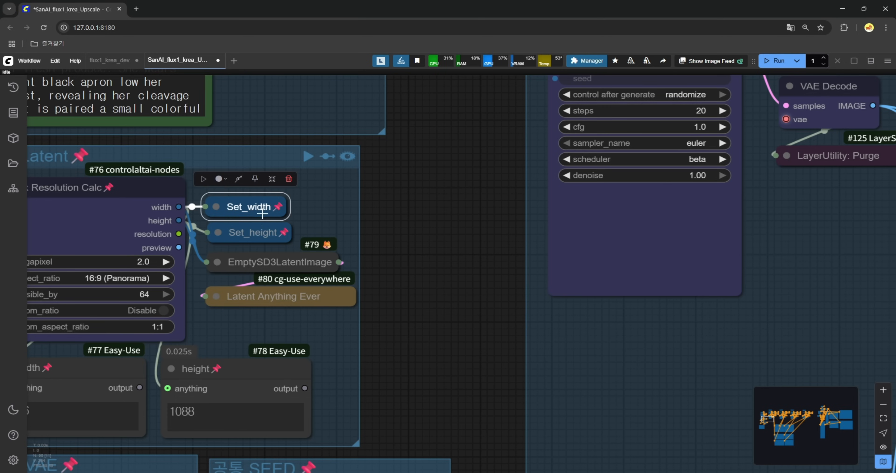
# Step: Re-enable the bypassed 공통 SEED group and select its Set_SEED node
pyautogui.scroll(-5, 392, 247)
pyautogui.scroll(3, 613, 222)
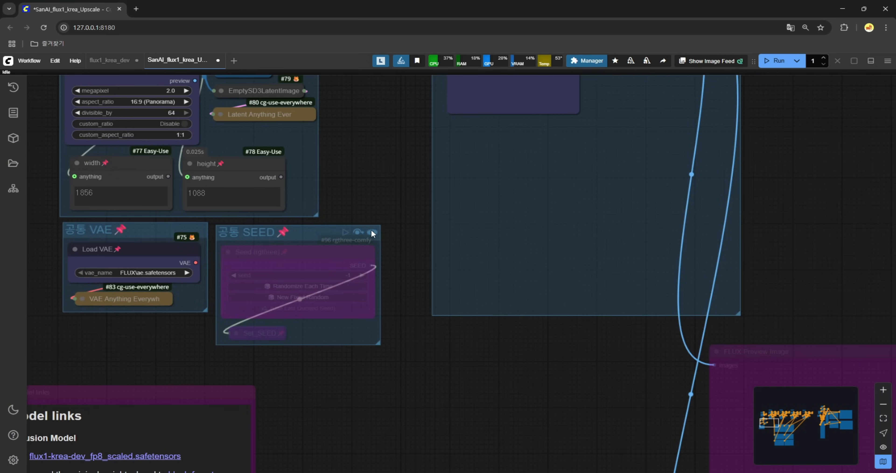
pyautogui.click(364, 231)
pyautogui.scroll(5, 242, 259)
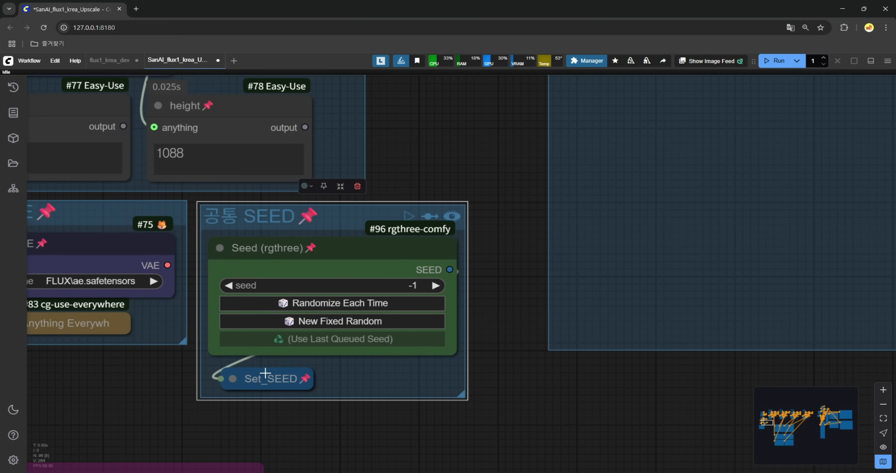
pyautogui.click(261, 381)
# Step: Move the Get_SEED node out of the #FLUX# Nunchaku group to expose its connection to the KSampler's seed input
pyautogui.scroll(-10, 265, 384)
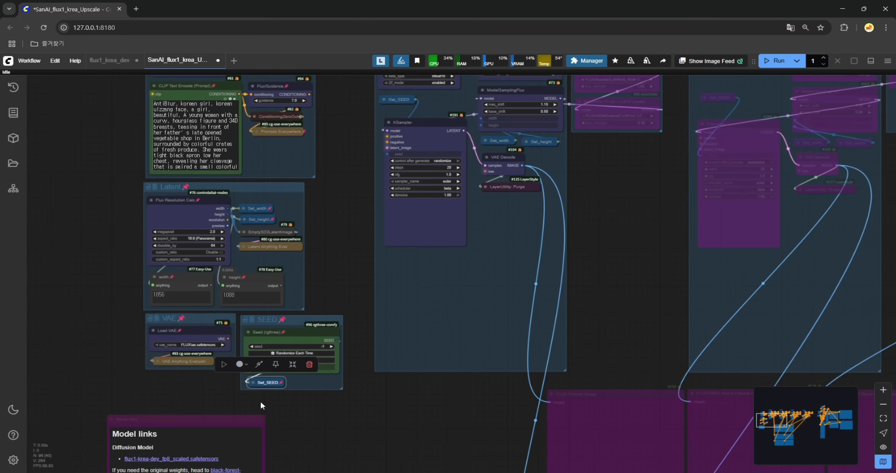
pyautogui.moveTo(364, 223); pyautogui.dragTo(205, 373)
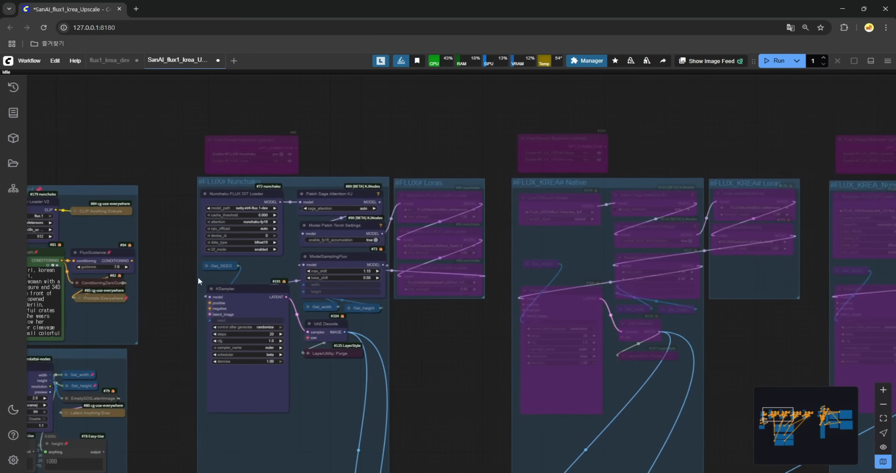
pyautogui.scroll(7, 210, 269)
pyautogui.scroll(1, 234, 266)
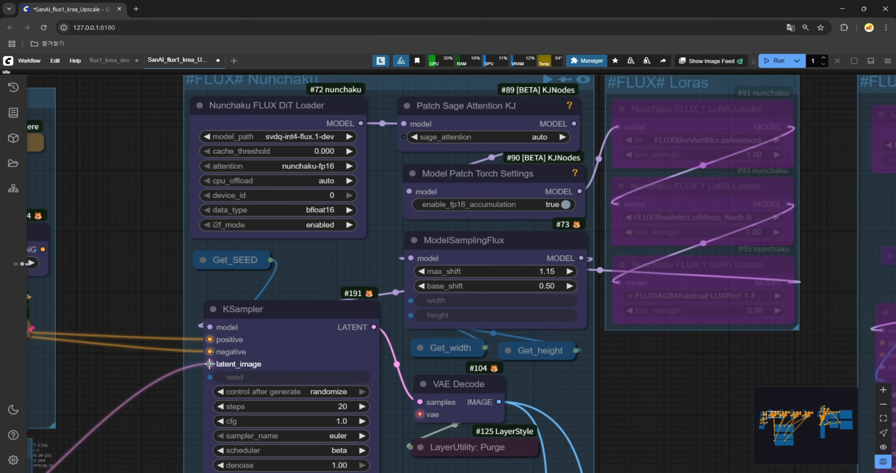
pyautogui.moveTo(229, 260); pyautogui.dragTo(137, 379)
# Step: Look over the #FLUX_KREA# Native and FLUX_KREA_Nunchaku groups, and return the Get_SEED node to its place above the KSampler
pyautogui.scroll(-3, 370, 359)
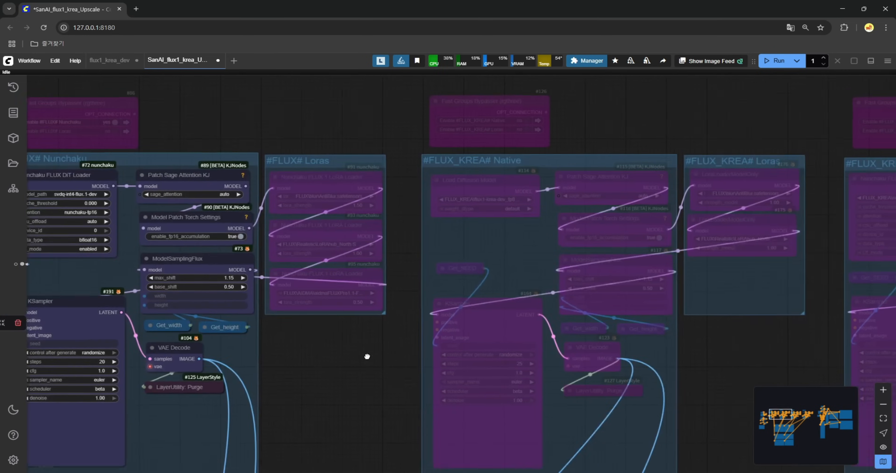
pyautogui.hscroll(10, 765, 356)
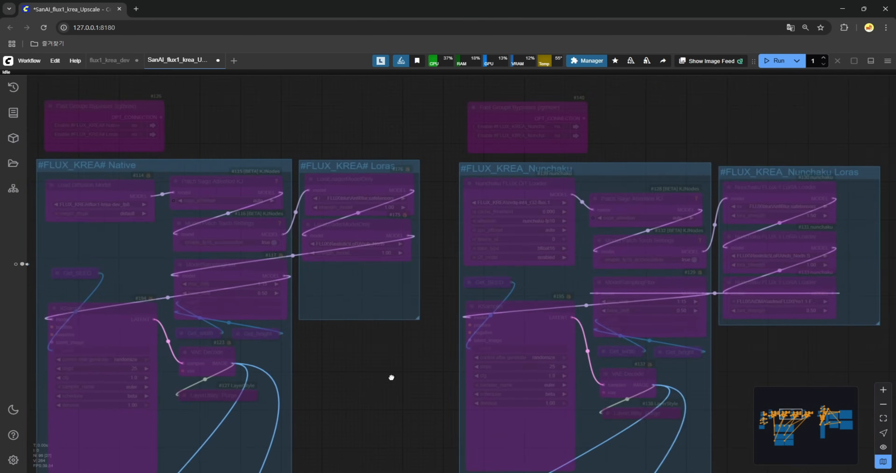
pyautogui.hscroll(-10, 258, 393)
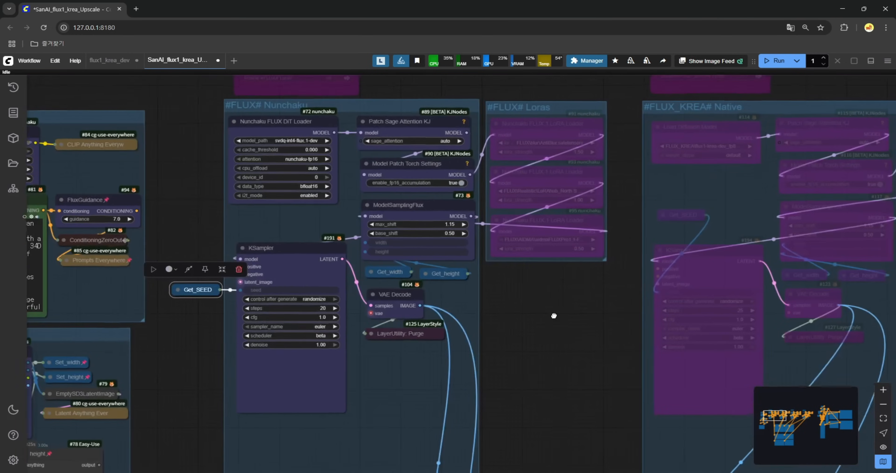
pyautogui.moveTo(197, 289); pyautogui.dragTo(269, 227)
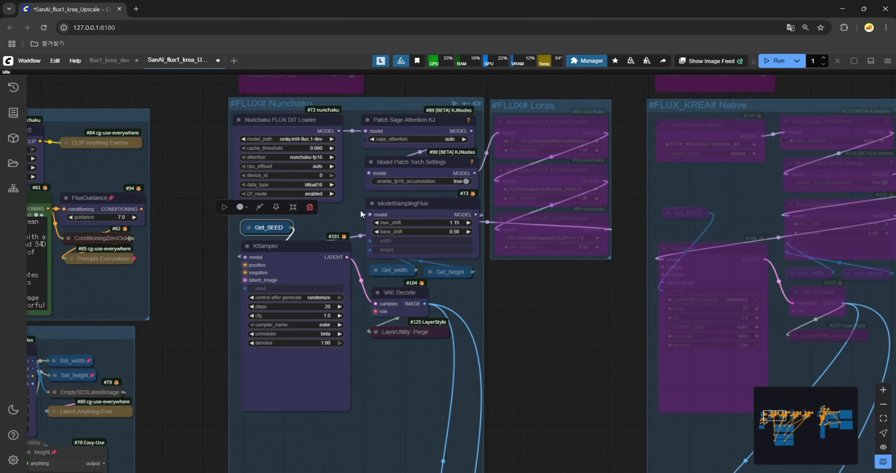
# Step: Examine the Patch Sage Attention KJ and Model Patch Torch Settings nodes in the #FLUX# Nunchaku group
pyautogui.scroll(5, 360, 209)
pyautogui.click(342, 196)
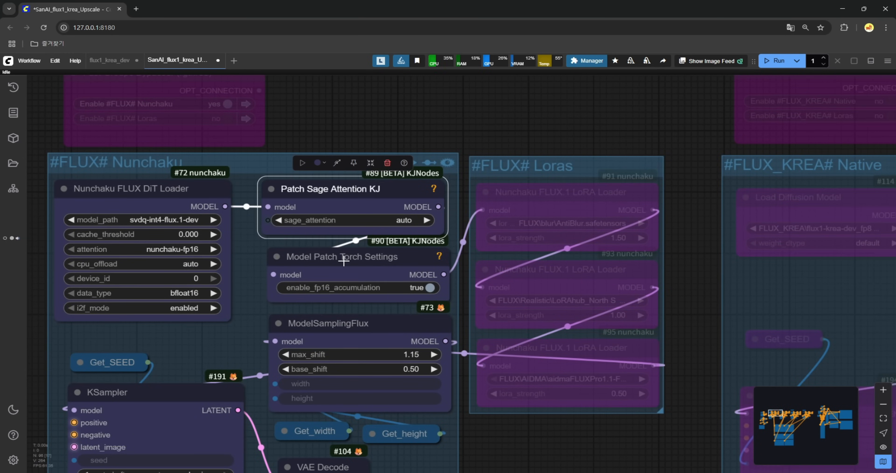
pyautogui.click(343, 259)
pyautogui.moveTo(344, 261); pyautogui.dragTo(344, 261)
pyautogui.click(355, 131)
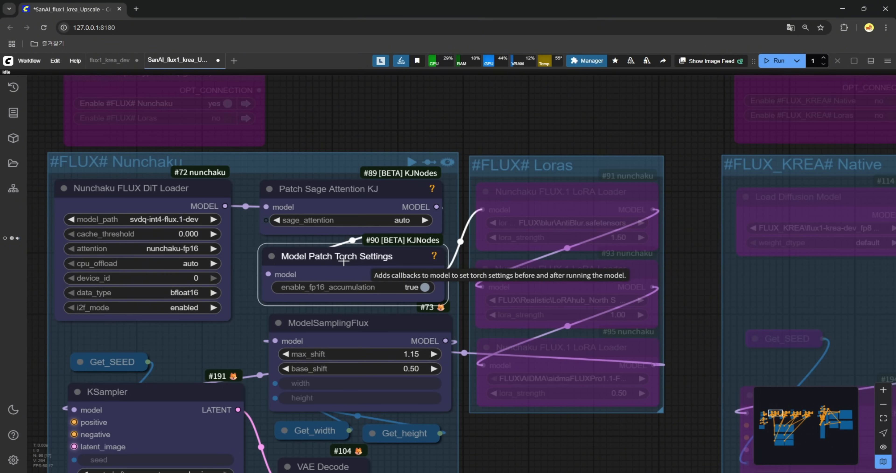
# Step: Bypass the Patch Sage Attention KJ and Model Patch Torch Settings nodes together, and re-enable both
pyautogui.click(365, 193)
pyautogui.keyDown('shift'); pyautogui.click(342, 250); pyautogui.keyUp('shift')
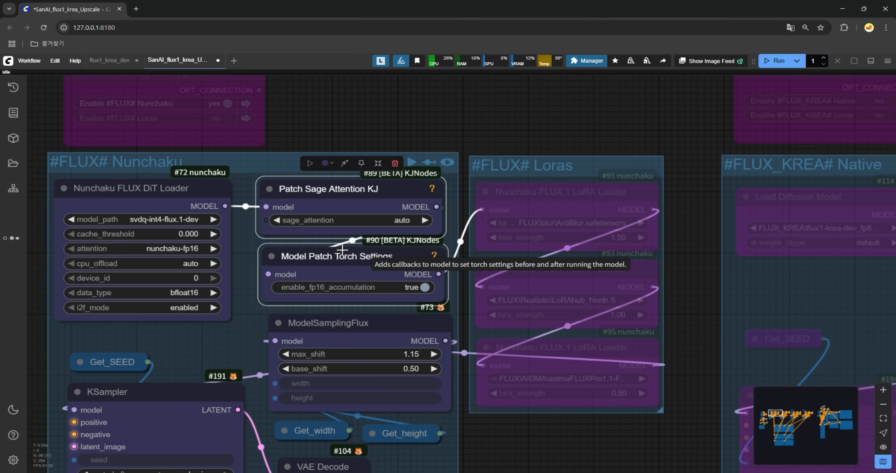
pyautogui.moveTo(347, 192)
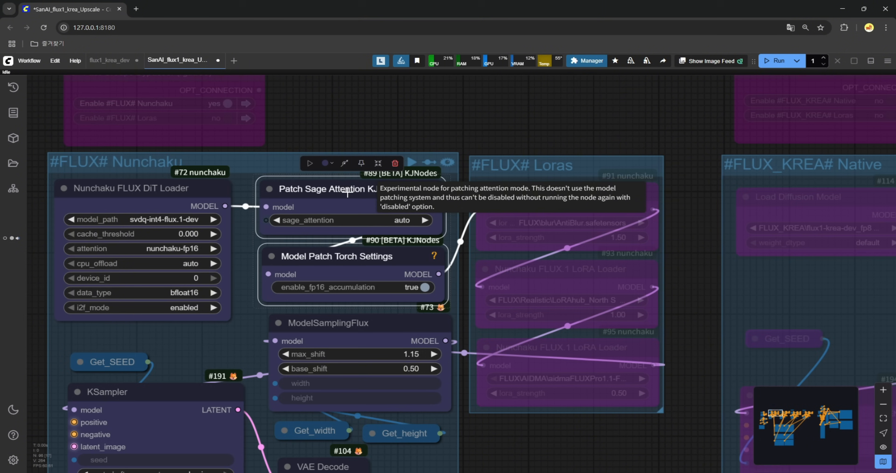
pyautogui.hotkey('ctrl', 'b')
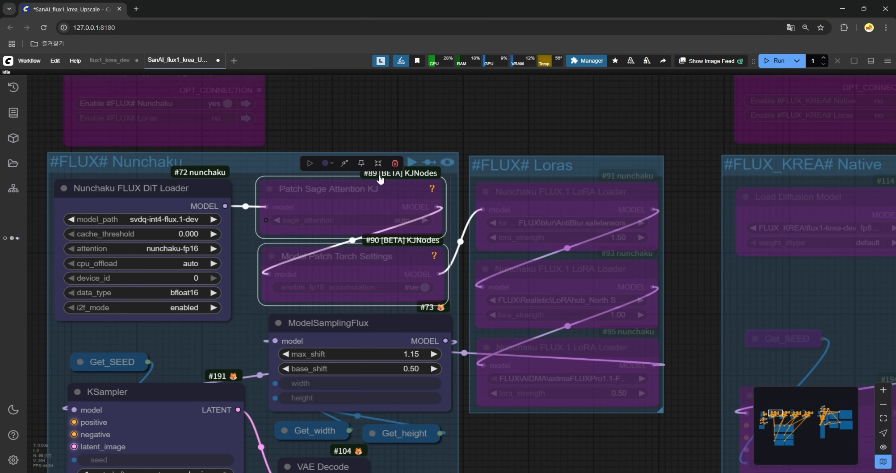
pyautogui.hotkey('ctrl', 'b')
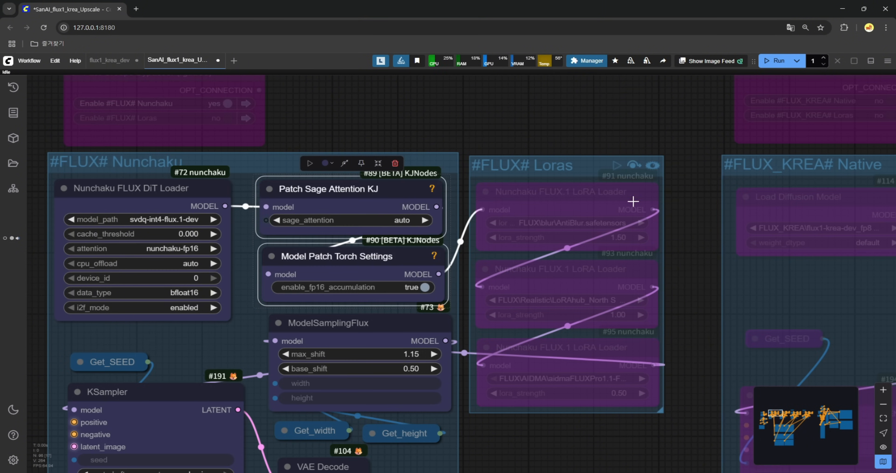
# Step: Examine the three chained Nunchaku FLUX.1 LoRA Loader nodes in the #FLUX# Loras group and the ModelSamplingFlux node they feed
pyautogui.click(606, 148)
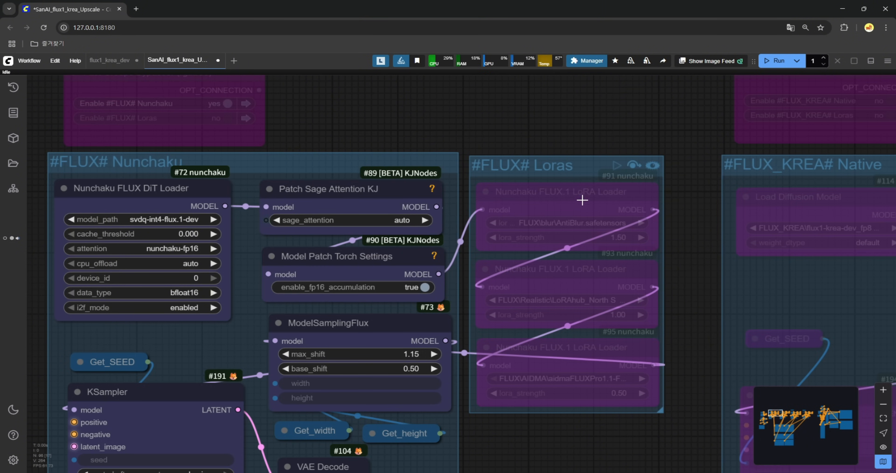
pyautogui.click(575, 193)
pyautogui.click(550, 279)
pyautogui.click(550, 342)
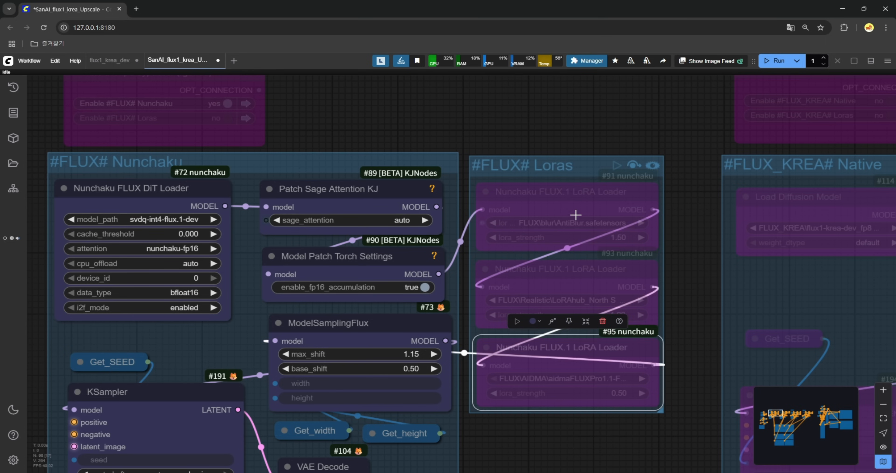
pyautogui.click(576, 197)
pyautogui.click(566, 273)
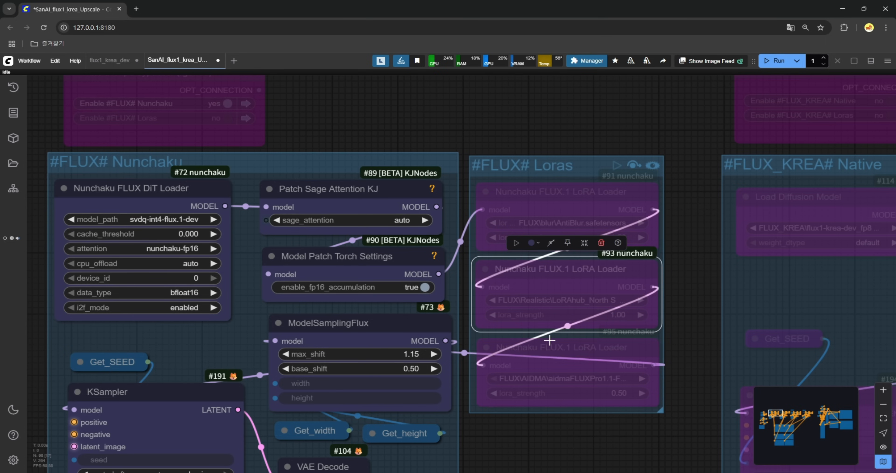
pyautogui.click(550, 341)
pyautogui.click(553, 193)
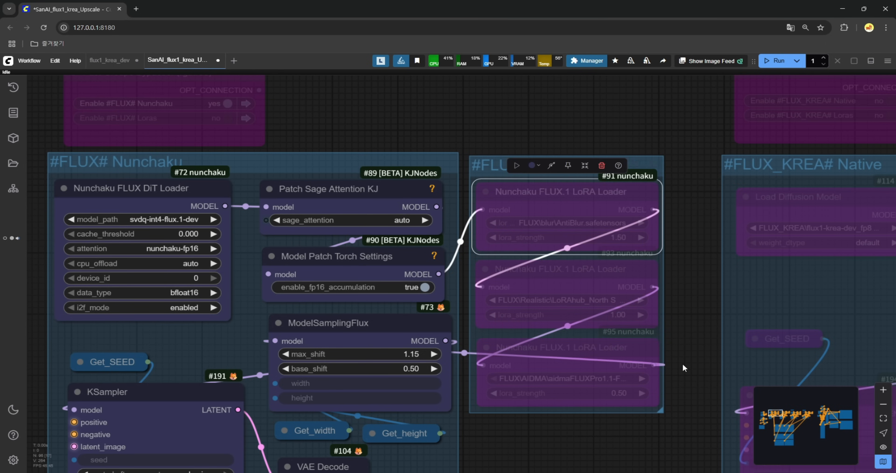
pyautogui.moveTo(498, 442); pyautogui.dragTo(549, 345)
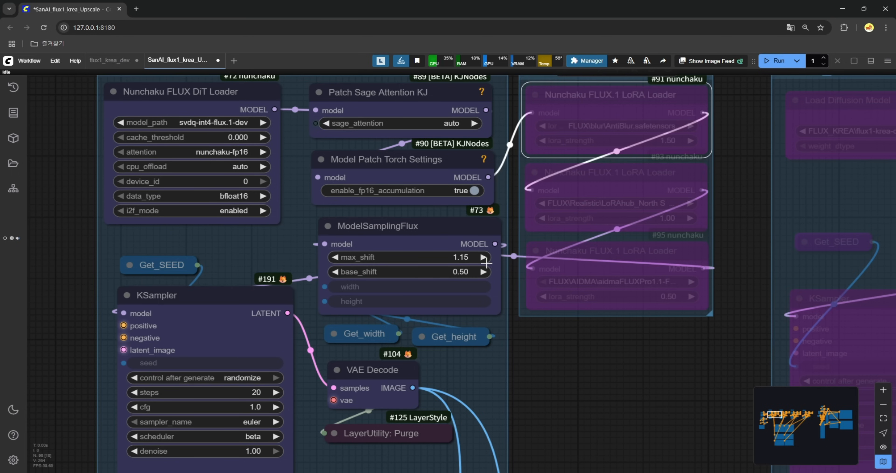
pyautogui.click(396, 232)
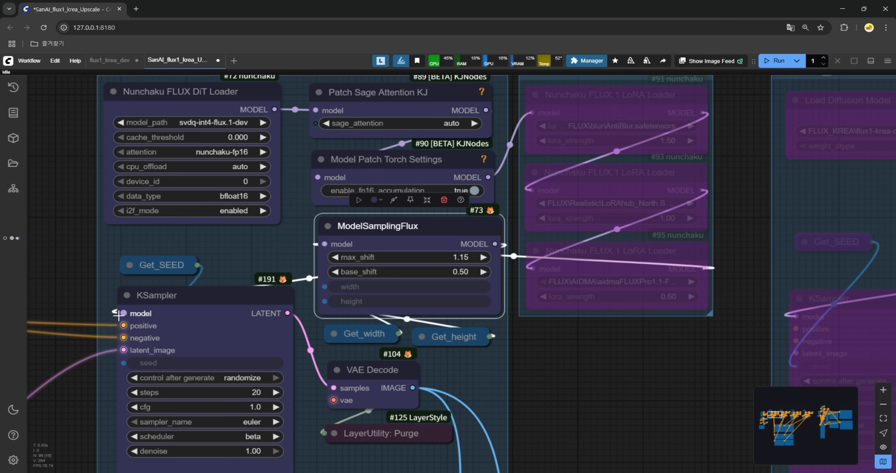
# Step: Expand the LayerUtility: Purge VRAM node below VAE Decode and move it outside the #FLUX# Nunchaku group, under #FLUX# Loras
pyautogui.moveTo(544, 428); pyautogui.dragTo(568, 300)
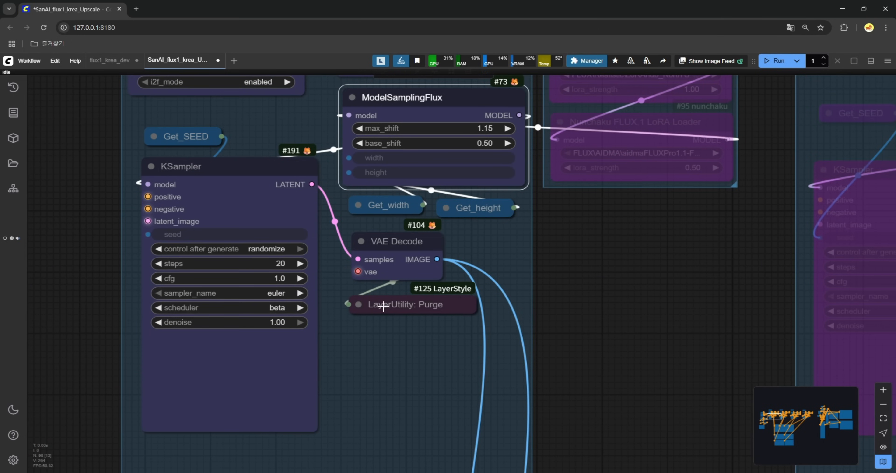
pyautogui.click(358, 304)
pyautogui.moveTo(438, 310); pyautogui.dragTo(433, 318)
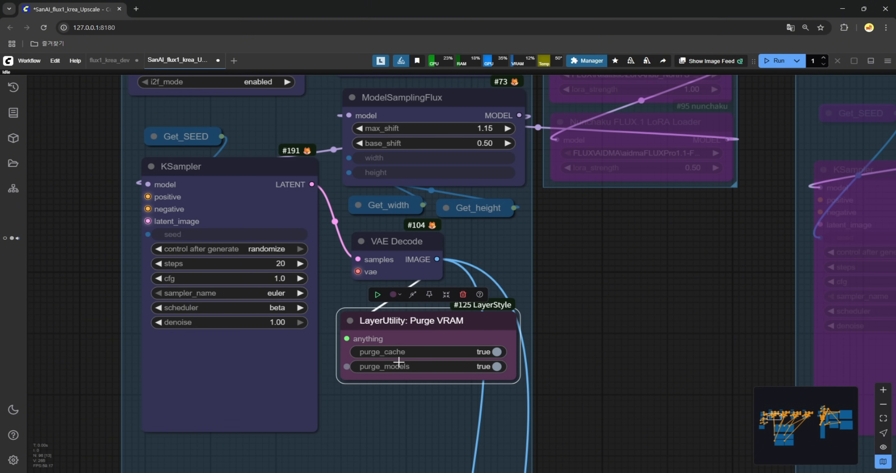
pyautogui.moveTo(411, 321); pyautogui.dragTo(635, 253)
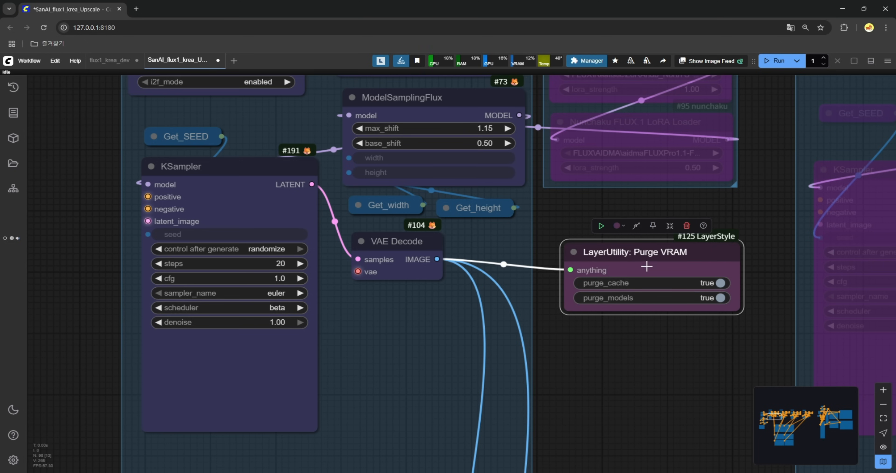
pyautogui.moveTo(635, 261); pyautogui.dragTo(637, 254)
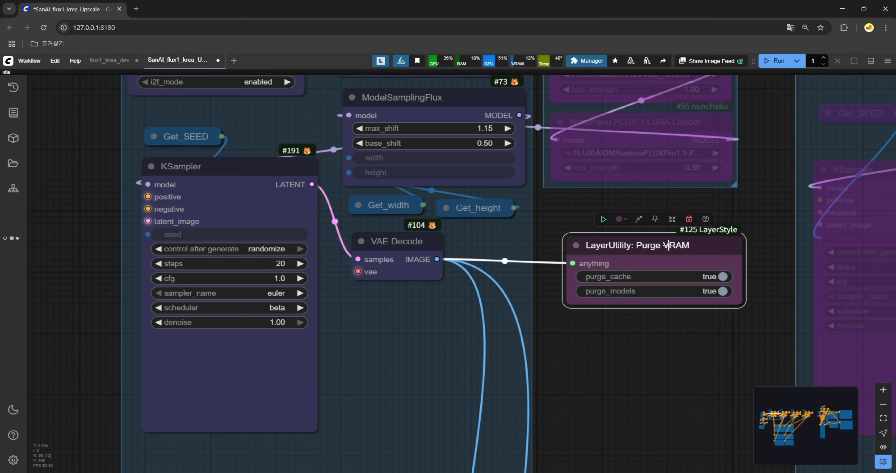
# Step: Add a Clean VRAM Used node fed by the VAE Decode IMAGE output, and place a Clear Cache All node below it
pyautogui.moveTo(437, 260); pyautogui.dragTo(364, 308)
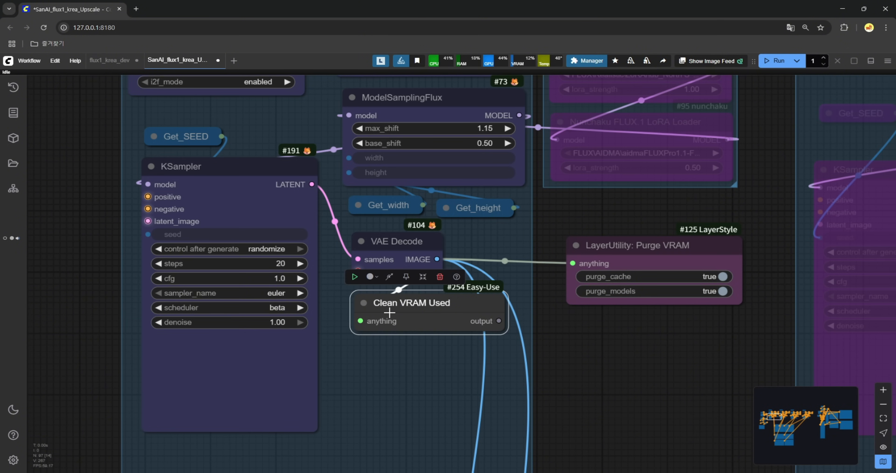
pyautogui.doubleClick(369, 365)
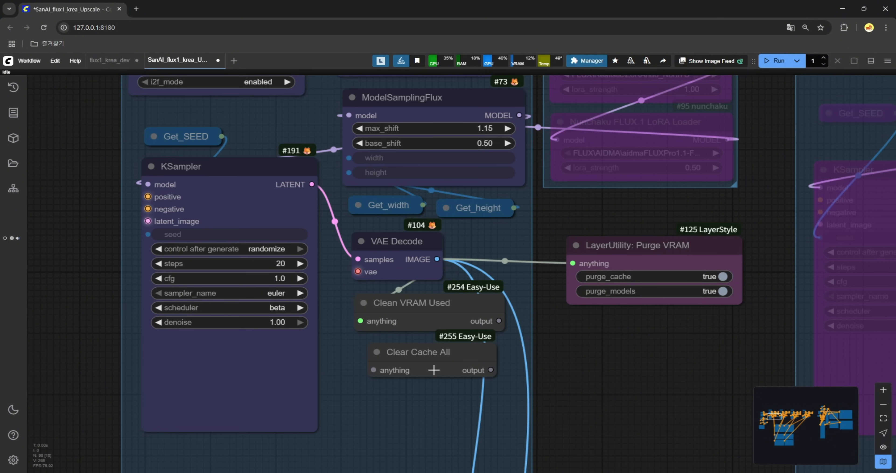
pyautogui.moveTo(414, 359); pyautogui.dragTo(403, 360)
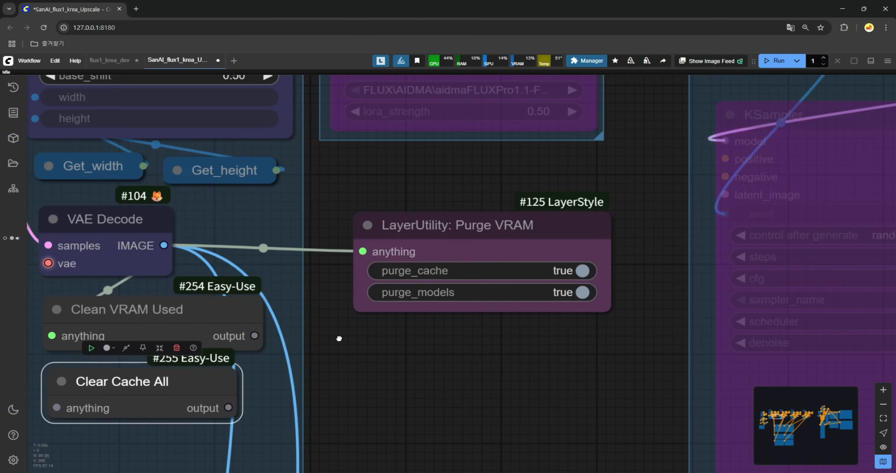
# Step: Compare the LayerUtility: Purge VRAM node's cache and model options with the Clean VRAM Used and Clear Cache All nodes
pyautogui.moveTo(338, 339); pyautogui.dragTo(499, 293)
pyautogui.click(591, 163)
pyautogui.moveTo(587, 172); pyautogui.dragTo(567, 165)
pyautogui.scroll(-5, 516, 308)
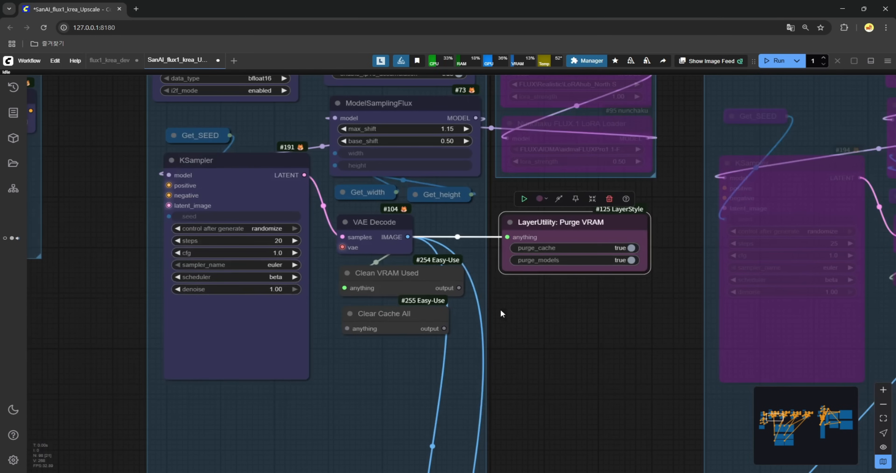
pyautogui.click(437, 289)
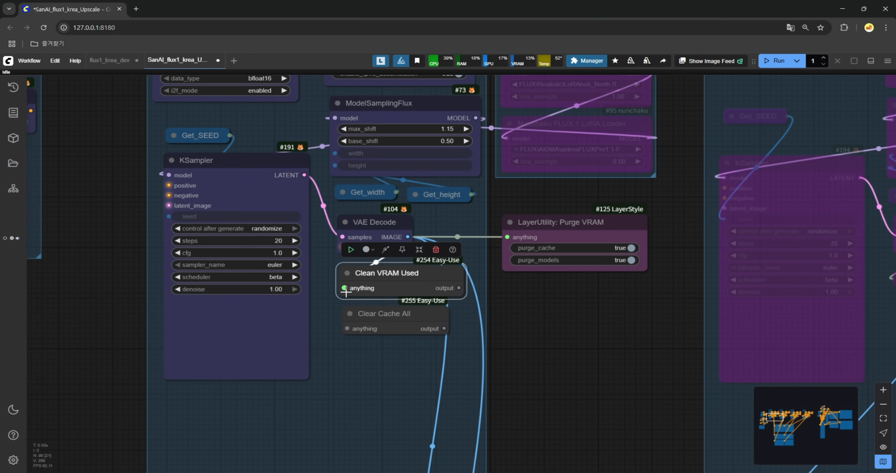
# Step: Connect the Clean VRAM Used output to Clear Cache All, and link the Clear Cache All output to the FLUX Preview Image node's images input
pyautogui.moveTo(462, 296); pyautogui.dragTo(355, 324)
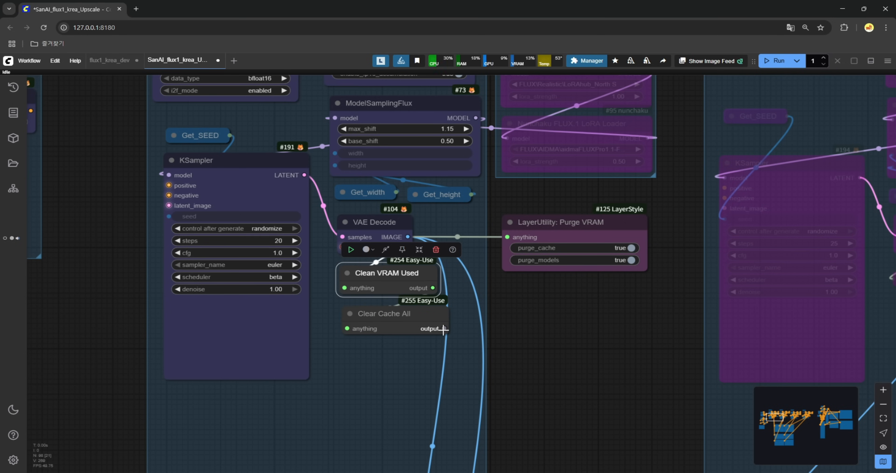
pyautogui.moveTo(508, 349); pyautogui.dragTo(568, 195)
pyautogui.scroll(-4, 568, 196)
pyautogui.moveTo(593, 304); pyautogui.dragTo(431, 279)
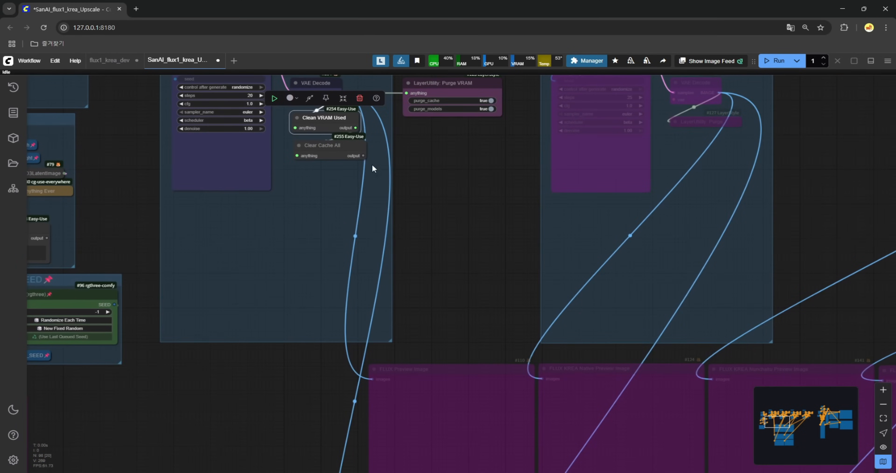
pyautogui.moveTo(361, 155); pyautogui.dragTo(372, 379)
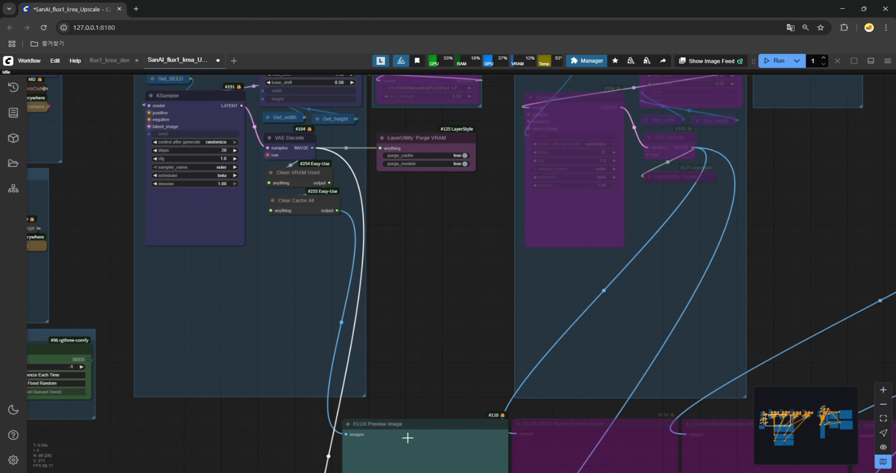
pyautogui.moveTo(443, 192); pyautogui.dragTo(381, 353)
pyautogui.scroll(4, 380, 353)
pyautogui.moveTo(304, 366); pyautogui.dragTo(367, 326)
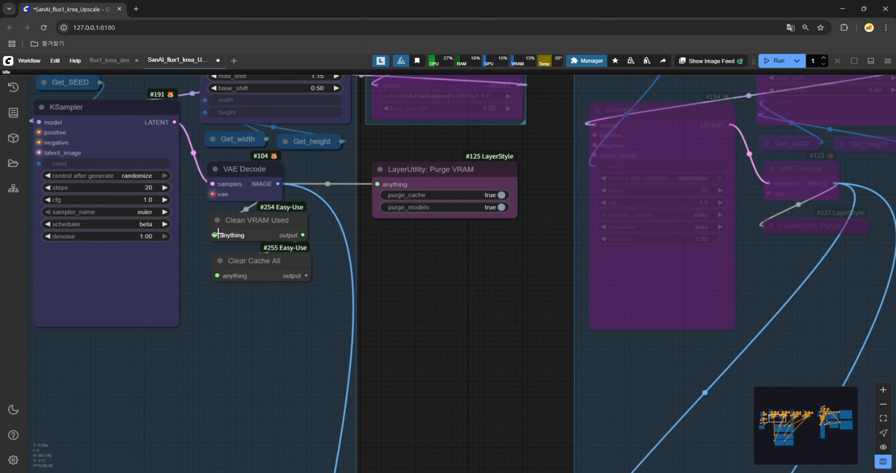
# Step: Disconnect the Clean VRAM Used input from VAE Decode and move it with Clear Cache All below the LayerUtility: Purge VRAM node
pyautogui.moveTo(218, 233); pyautogui.dragTo(194, 232)
pyautogui.click(317, 254)
pyautogui.click(274, 226)
pyautogui.keyDown('shift'); pyautogui.click(274, 253); pyautogui.keyUp('shift')
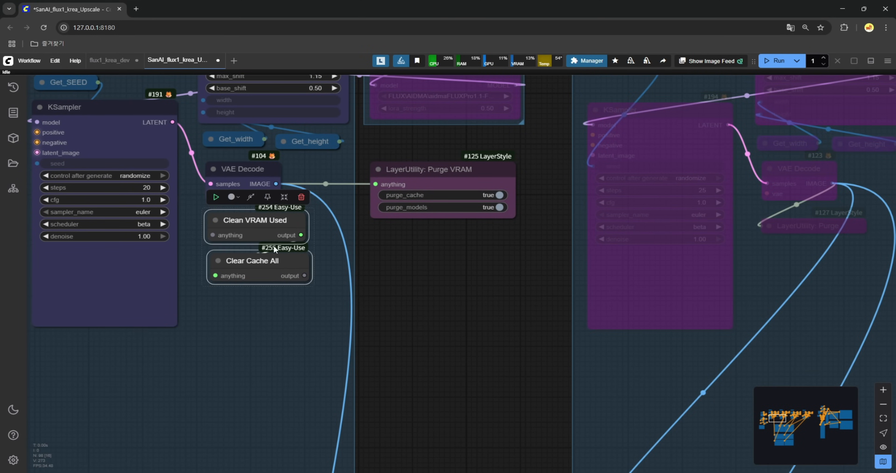
pyautogui.moveTo(262, 225); pyautogui.dragTo(430, 276)
# Step: Bypass the Clean VRAM Used and Clear Cache All nodes together
pyautogui.click(431, 311)
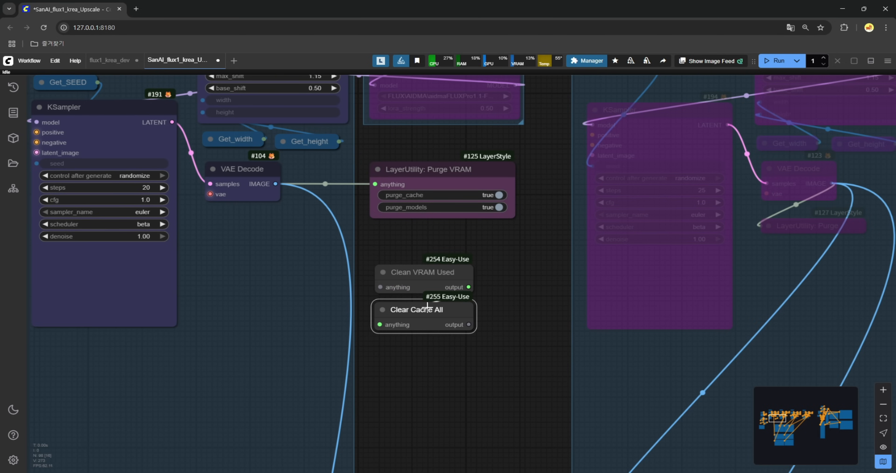
pyautogui.keyDown('shift'); pyautogui.click(416, 267); pyautogui.keyUp('shift')
pyautogui.hotkey('ctrl', 'b')
# Step: Move the LayerUtility: Purge VRAM node back under VAE Decode in the #FLUX# Nunchaku group and collapse it
pyautogui.scroll(3, 506, 270)
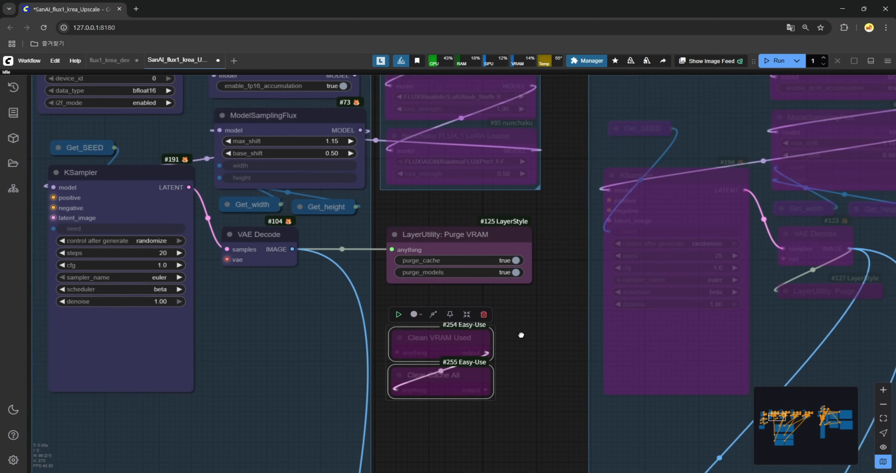
pyautogui.moveTo(474, 243); pyautogui.dragTo(262, 288)
pyautogui.click(231, 289)
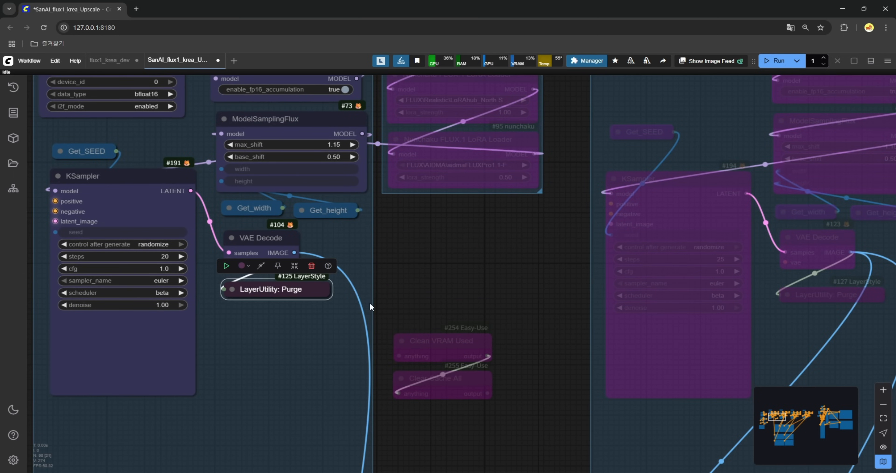
# Step: Check the model choices of the Load Diffusion Model node in #FLUX_KREA# Native, and enable that group in its Fast Groups Bypasser
pyautogui.scroll(-5, 370, 306)
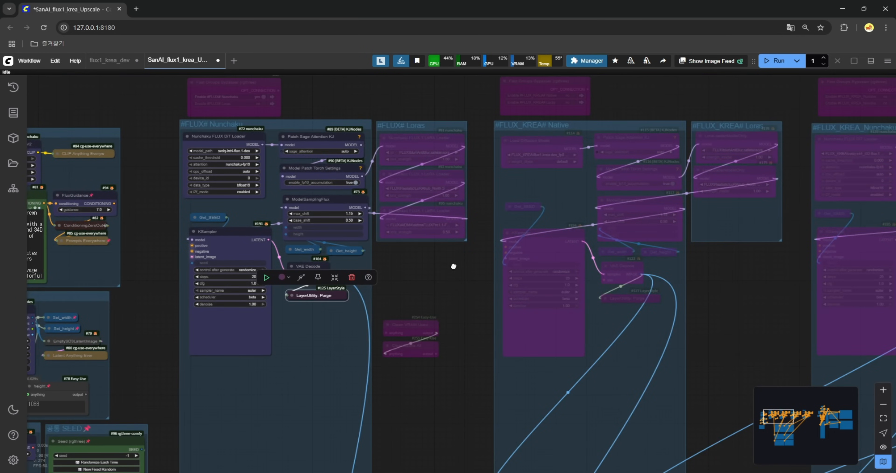
pyautogui.moveTo(456, 264); pyautogui.dragTo(367, 287)
pyautogui.scroll(8, 128, 150)
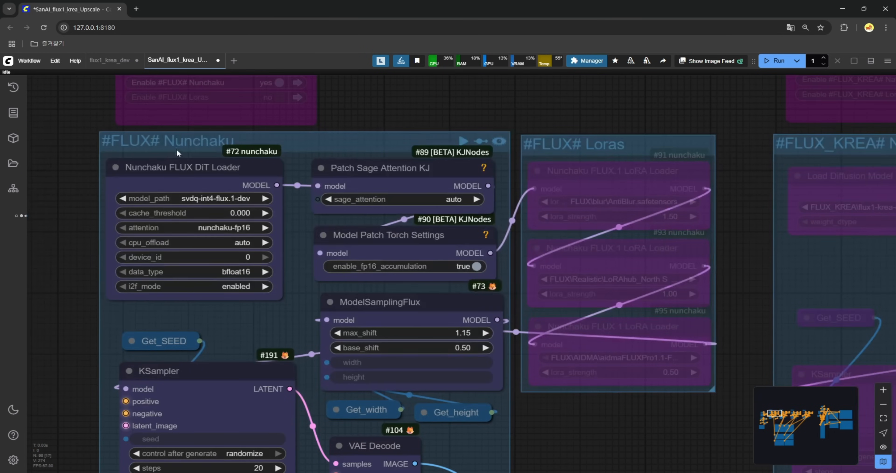
pyautogui.scroll(-5, 201, 142)
pyautogui.scroll(5, 310, 145)
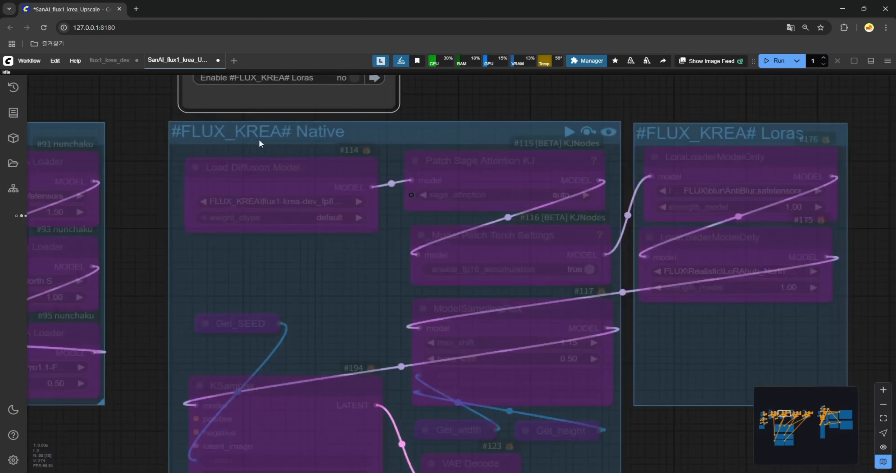
pyautogui.click(318, 202)
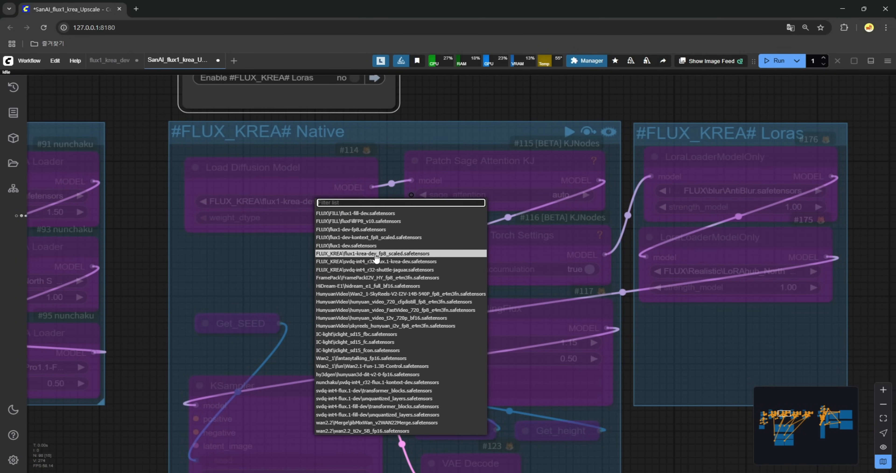
pyautogui.scroll(3, 354, 118)
pyautogui.click(354, 115)
pyautogui.scroll(-5, 243, 218)
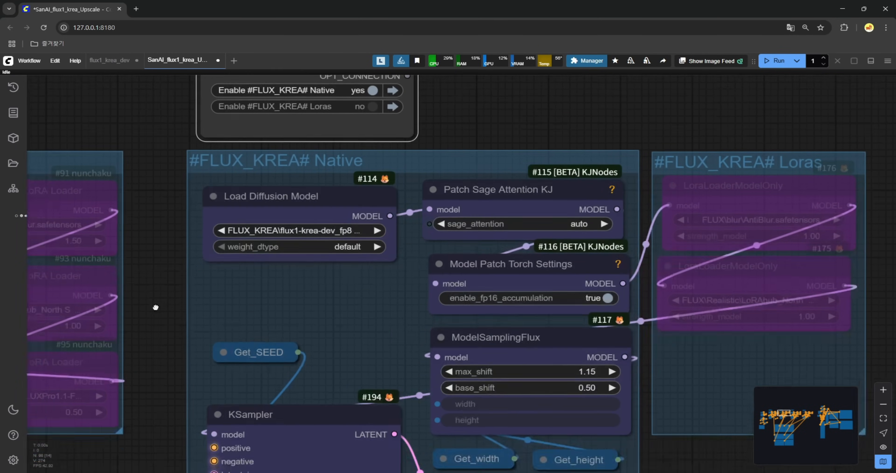
# Step: Compare the #FLUX_KREA# Native nodes and LoRA loaders with the #FLUX# Nunchaku group, and look over the #FLUX_KREA Nunchaku and GGUF groups
pyautogui.scroll(-2, 243, 219)
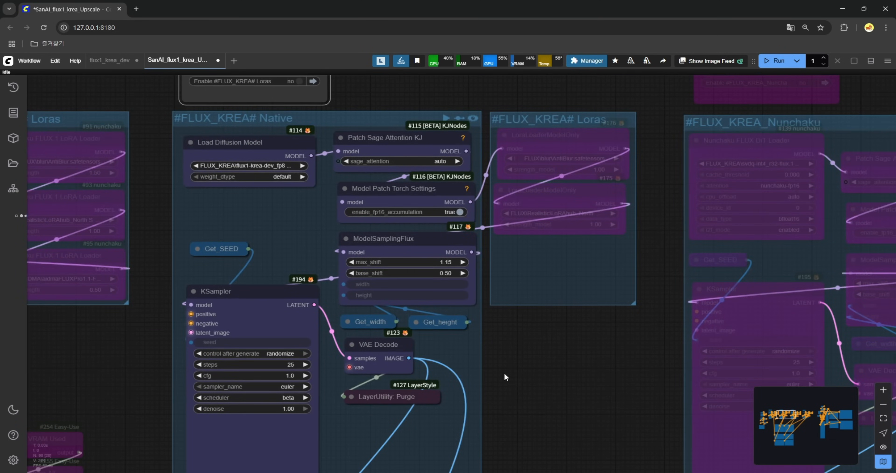
pyautogui.moveTo(259, 209); pyautogui.dragTo(601, 244)
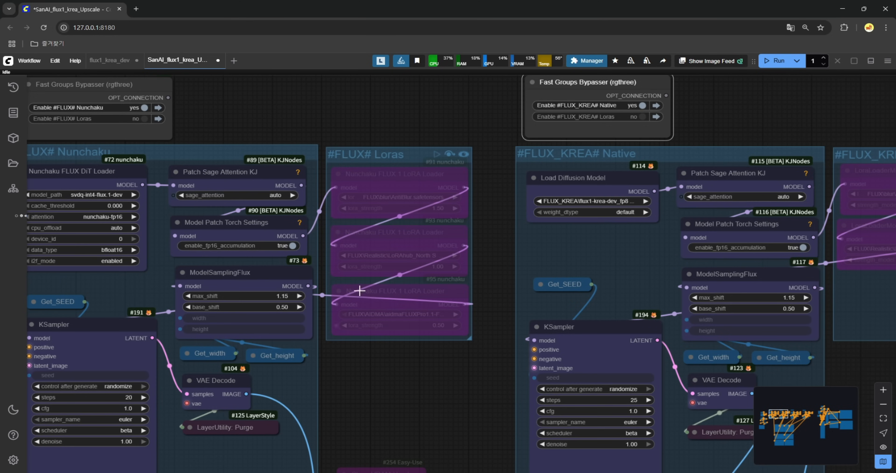
pyautogui.moveTo(690, 136); pyautogui.dragTo(329, 117)
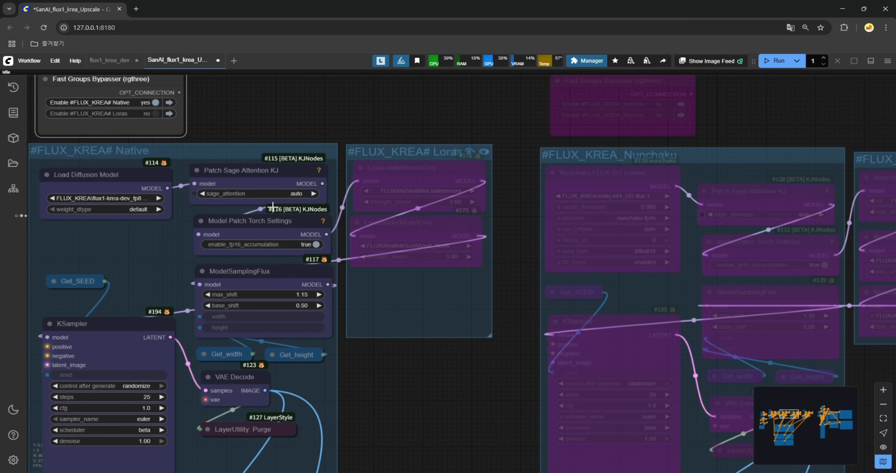
pyautogui.scroll(9, 414, 177)
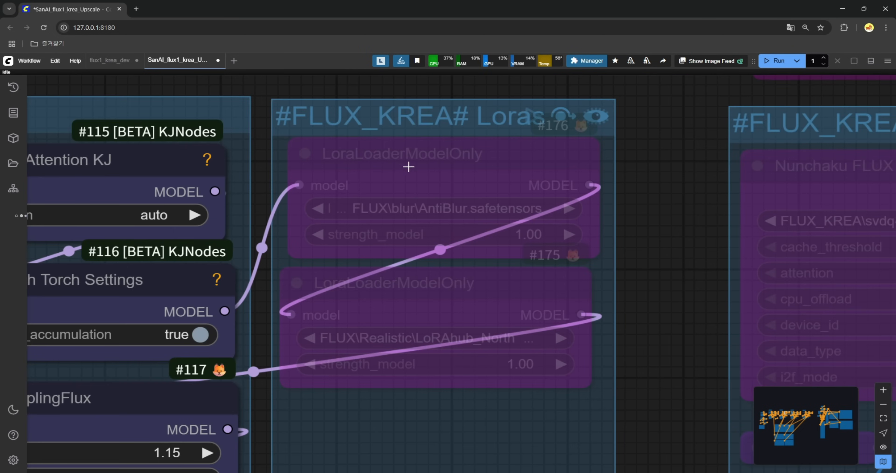
pyautogui.scroll(-9, 529, 315)
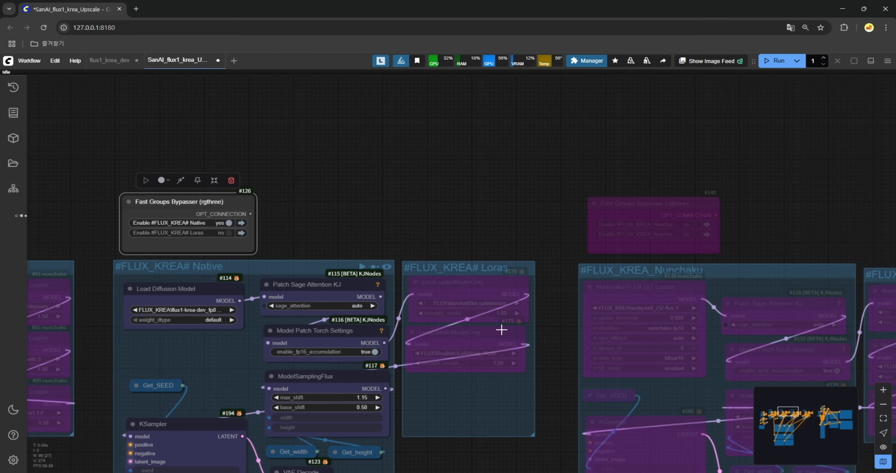
pyautogui.moveTo(784, 232); pyautogui.dragTo(412, 160)
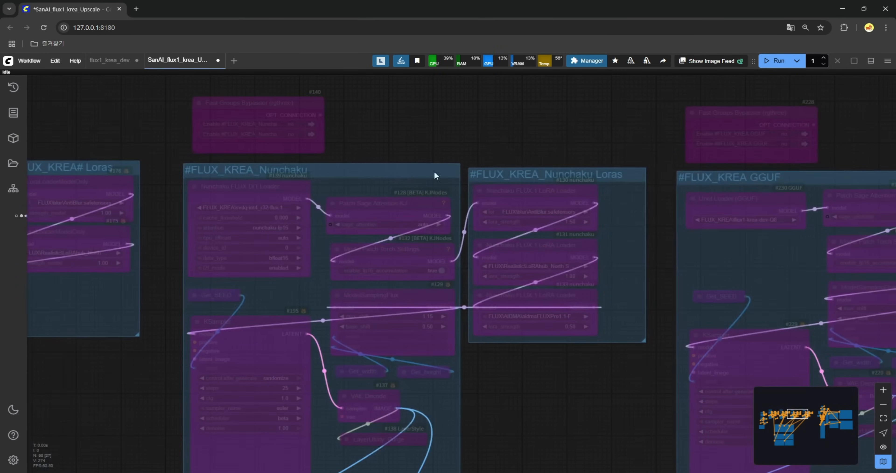
pyautogui.moveTo(659, 136); pyautogui.dragTo(187, 110)
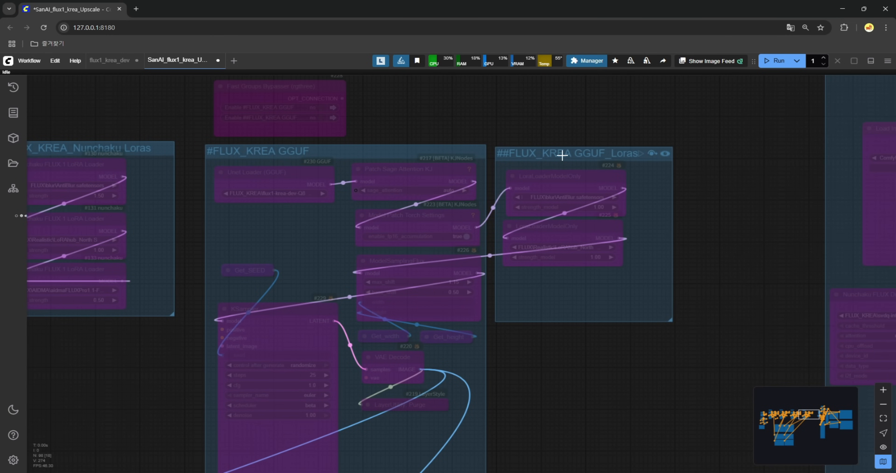
# Step: Enable the #FLUX_KREA_Nunchaku and #FLUX_KREA GGUF groups through their Fast Groups Bypasser nodes
pyautogui.scroll(-7, 640, 267)
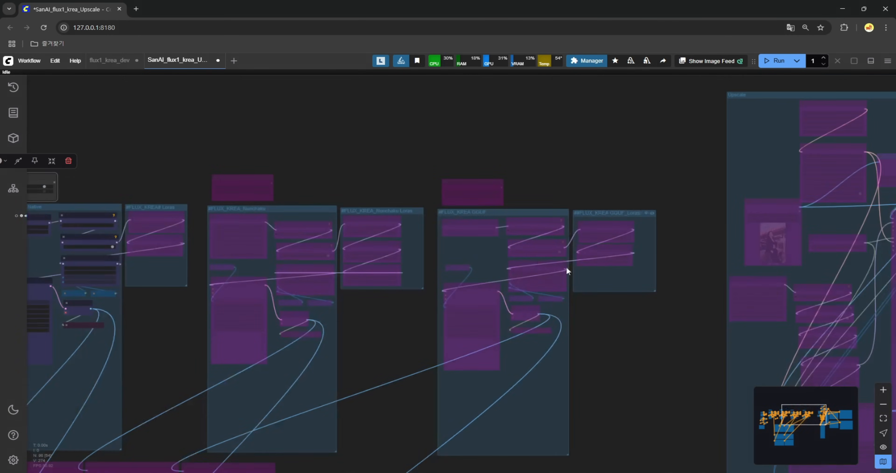
pyautogui.click(262, 190)
pyautogui.scroll(5, 268, 191)
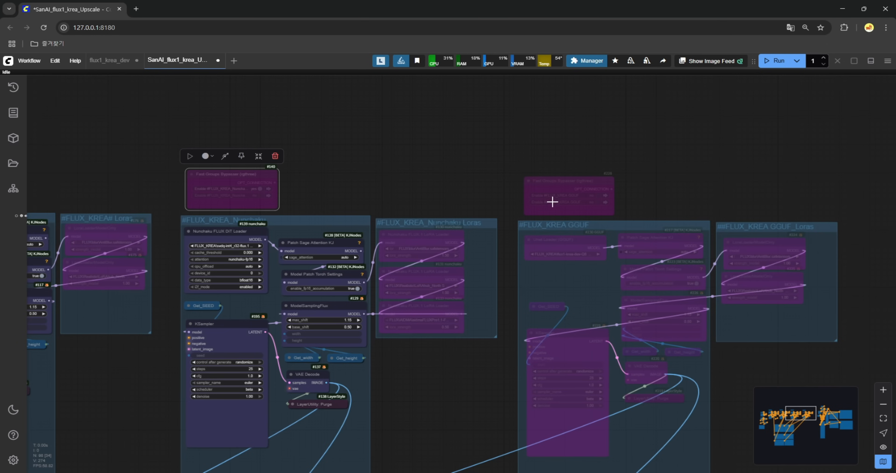
pyautogui.click(591, 193)
pyautogui.scroll(6, 509, 381)
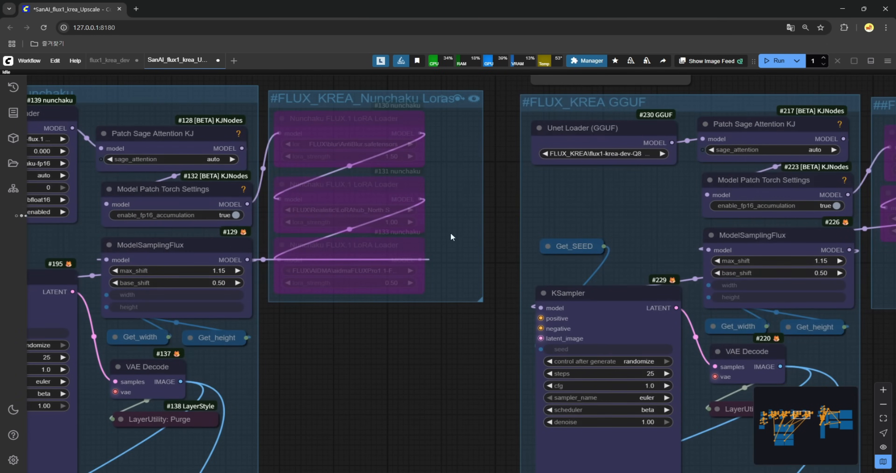
# Step: Examine the #FLUX_KREA_Nunchaku Loras and #FLUX_KREA# Native groups, and compare the Native group with the flux1_krea_dev workflow
pyautogui.moveTo(300, 319); pyautogui.dragTo(345, 340)
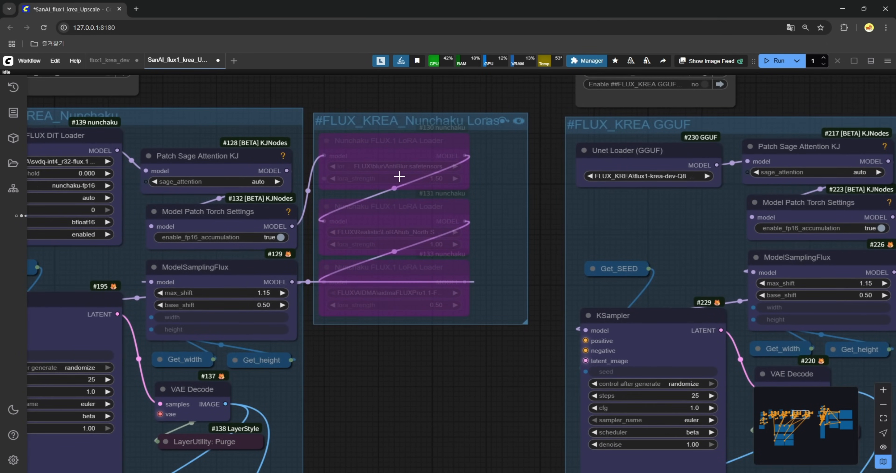
pyautogui.scroll(-5, 379, 379)
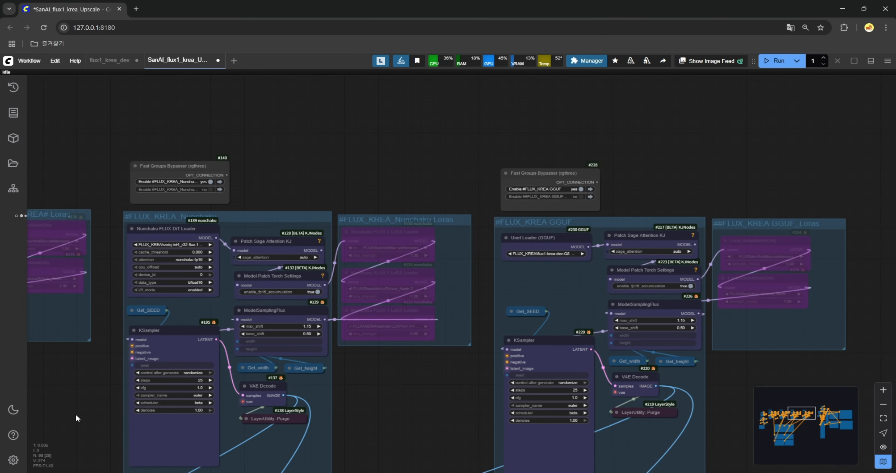
pyautogui.moveTo(68, 405); pyautogui.dragTo(550, 296)
pyautogui.scroll(10, 171, 262)
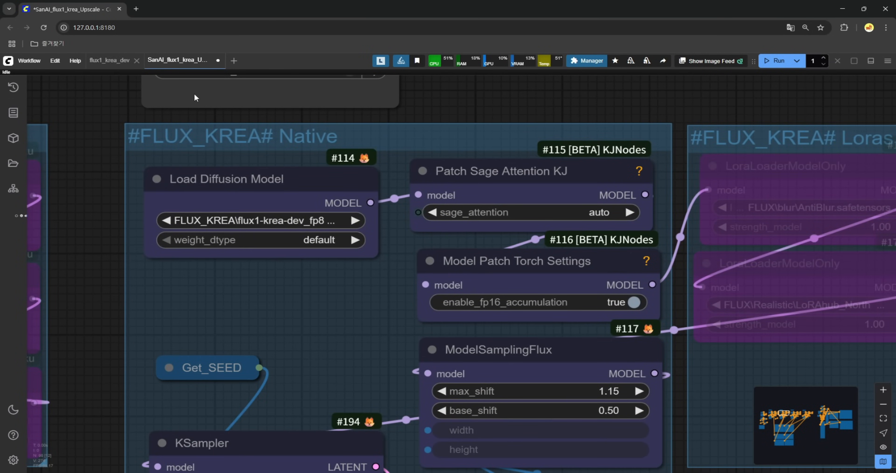
pyautogui.click(112, 66)
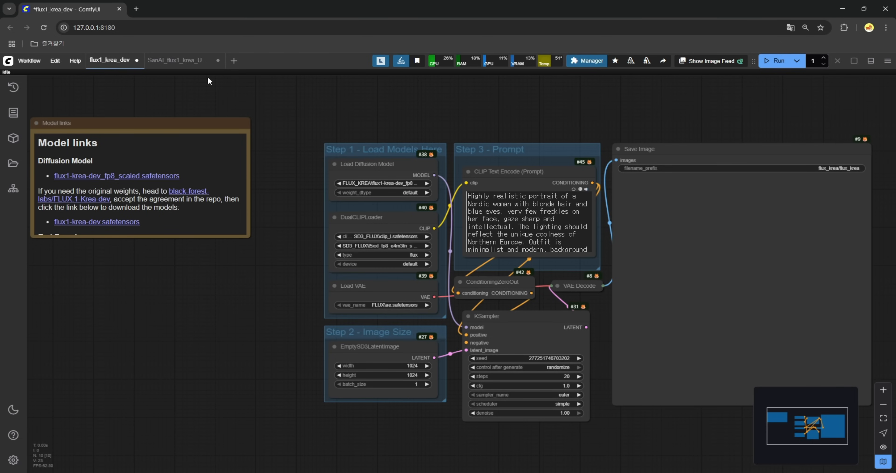
pyautogui.click(178, 60)
pyautogui.scroll(-8, 285, 229)
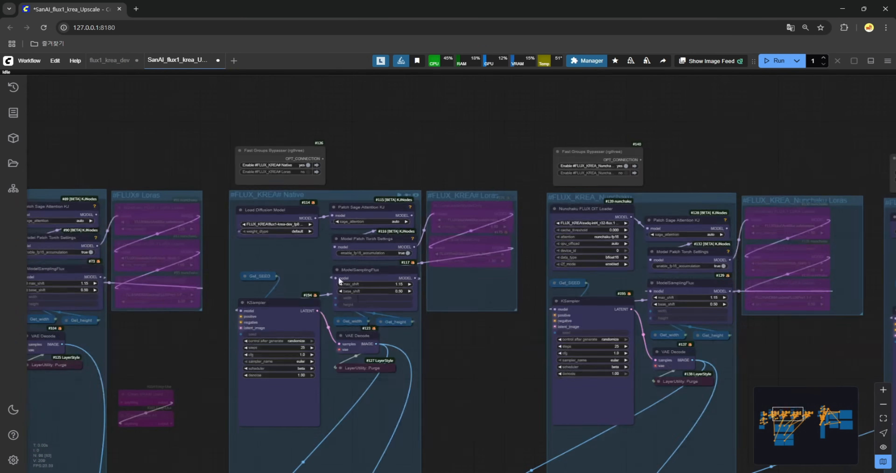
# Step: Open the nunchaku-tech/nunchaku-flux.1-krea-dev main file list on Hugging Face in a new browser tab
pyautogui.moveTo(504, 355); pyautogui.dragTo(223, 215)
pyautogui.scroll(4, 215, 211)
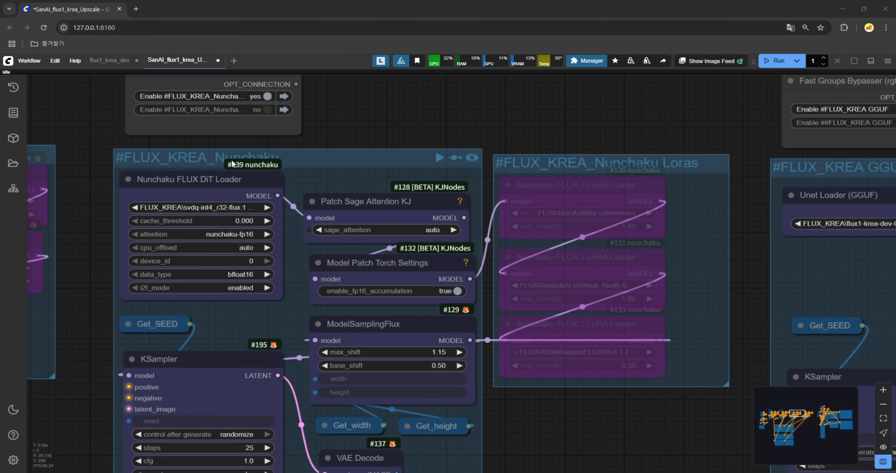
pyautogui.moveTo(42, 155)
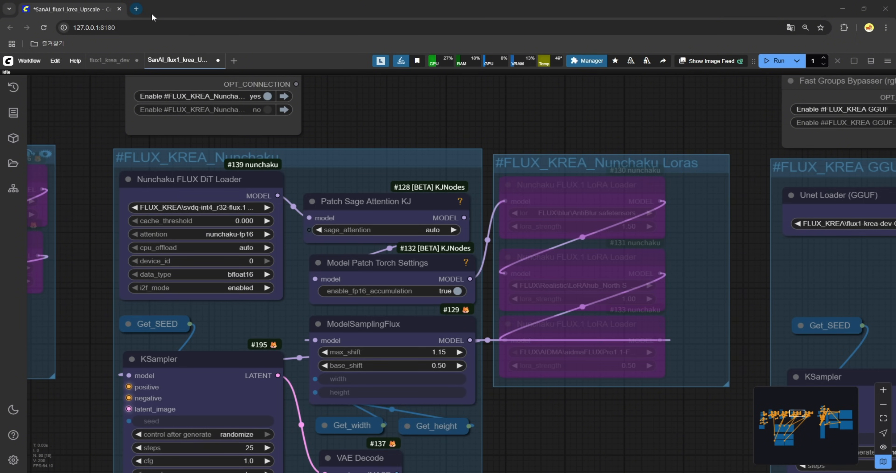
pyautogui.click(136, 9)
pyautogui.write('https://huggingface.co/nunchaku-tech/nunchaku-flux.1-krea-dev/tree/main')
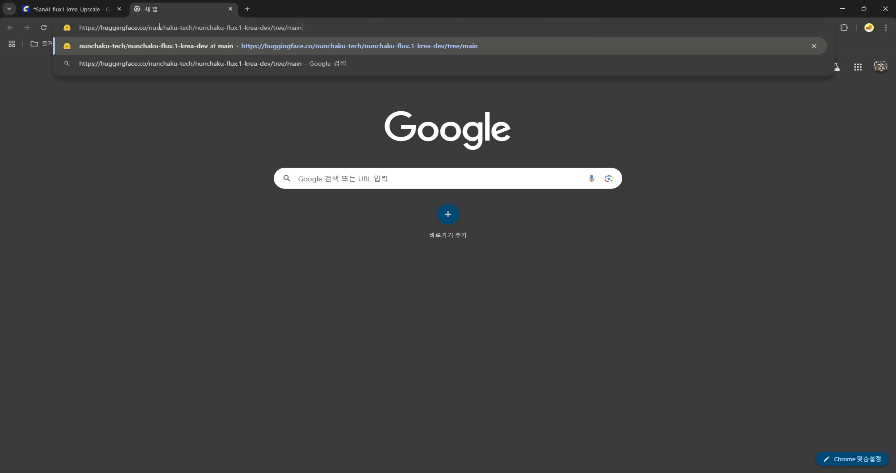
pyautogui.press('Return')
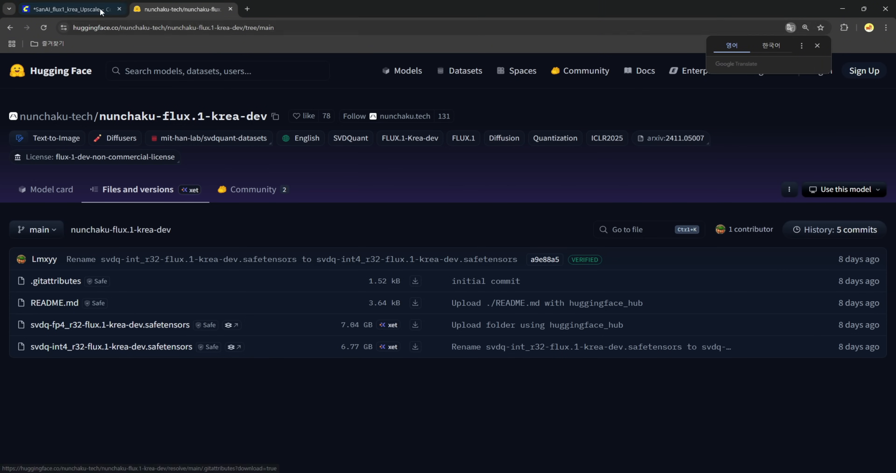
# Step: Return to the ComfyUI workflow and set the #FLUX_KREA_Nunchaku DiT loader's model to FLUX_KREA\svdq-int4_r32-flux.1-krea-dev.safetensors
pyautogui.click(115, 14)
pyautogui.click(219, 208)
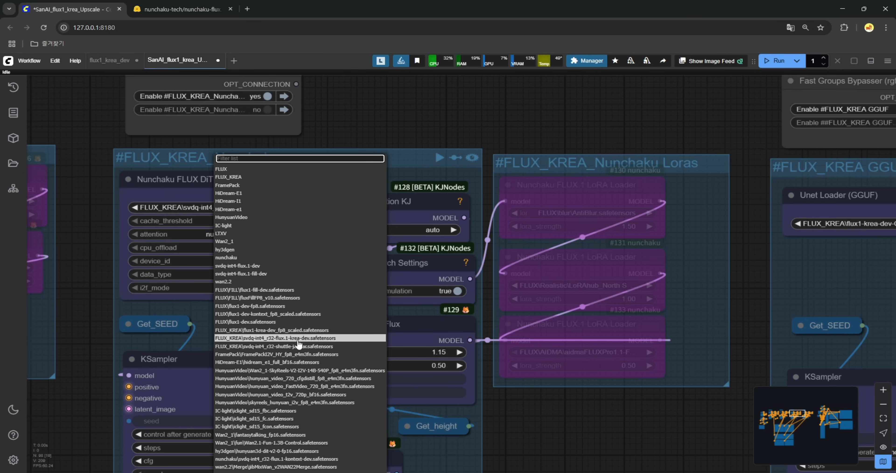
pyautogui.click(306, 339)
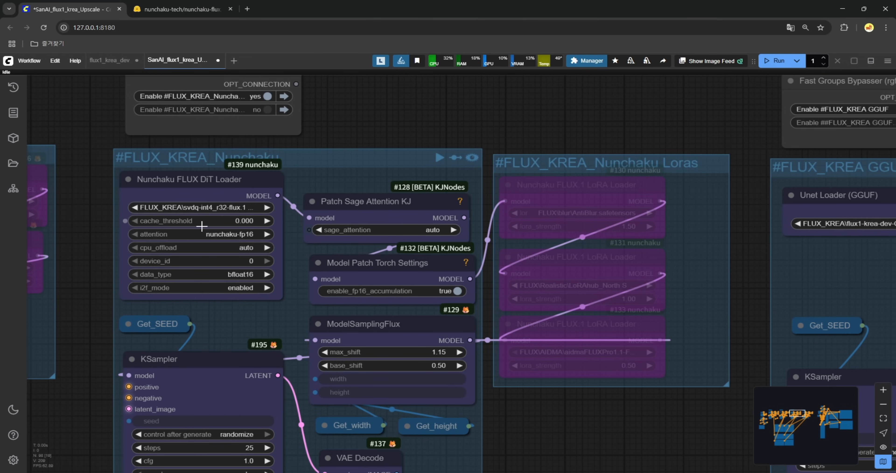
pyautogui.scroll(-4, 202, 226)
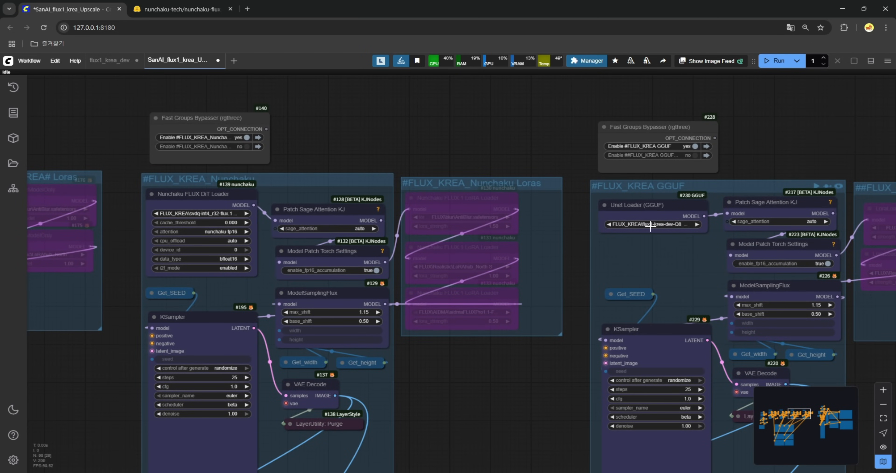
# Step: Set the KSampler steps to 20 in the #FLUX_KREA_Nunchaku and #FLUX_KREA GGUF groups
pyautogui.click(234, 376)
pyautogui.write('20')
pyautogui.press('Return')
pyautogui.click(684, 388)
pyautogui.write('20')
pyautogui.press('Return')
# Step: Select the bypassed KREA preview image nodes in both preview rows and turn off their bypass
pyautogui.scroll(-6, 312, 267)
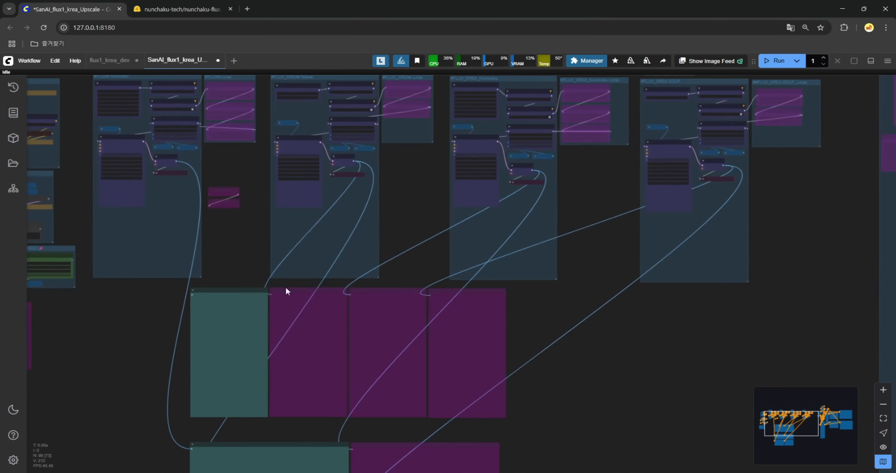
pyautogui.click(312, 294)
pyautogui.keyDown('shift'); pyautogui.click(379, 297); pyautogui.keyUp('shift')
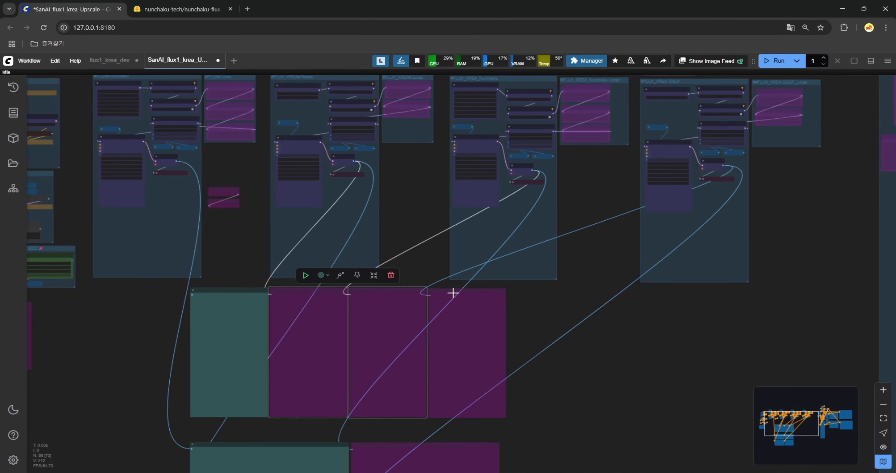
pyautogui.keyDown('shift'); pyautogui.click(453, 293); pyautogui.keyUp('shift')
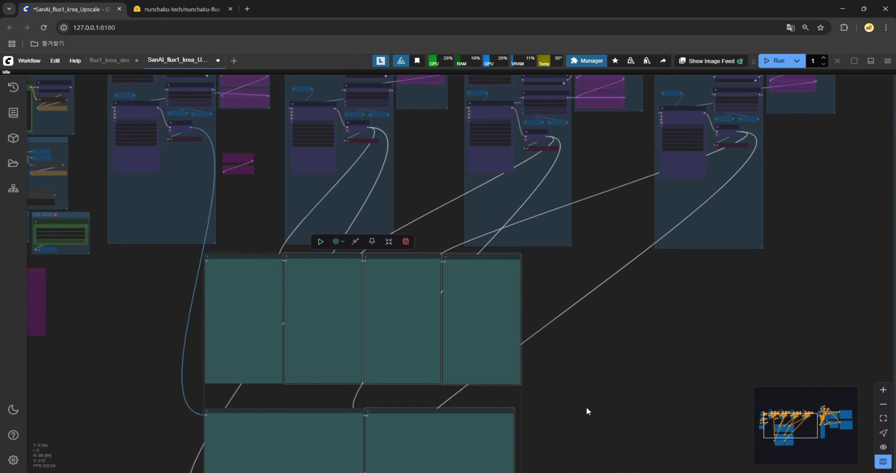
# Step: Move the bypassed purple node from below the common groups to the left side of the common Latent group
pyautogui.scroll(-4, 586, 407)
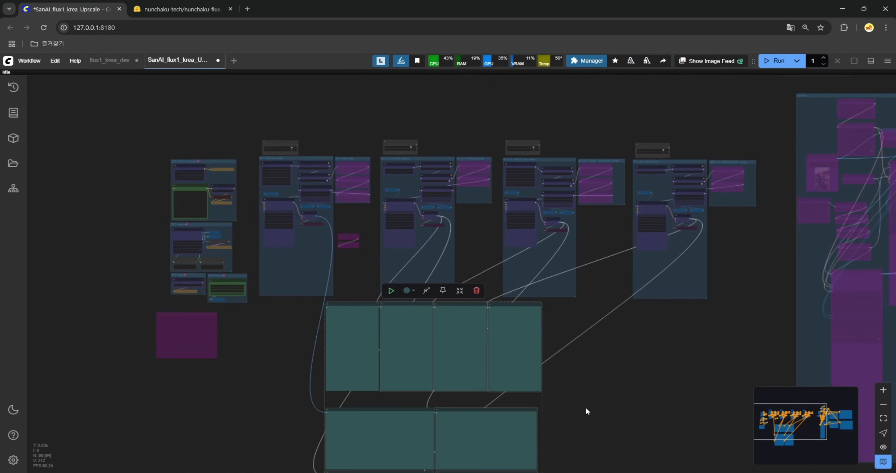
pyautogui.scroll(8, 153, 334)
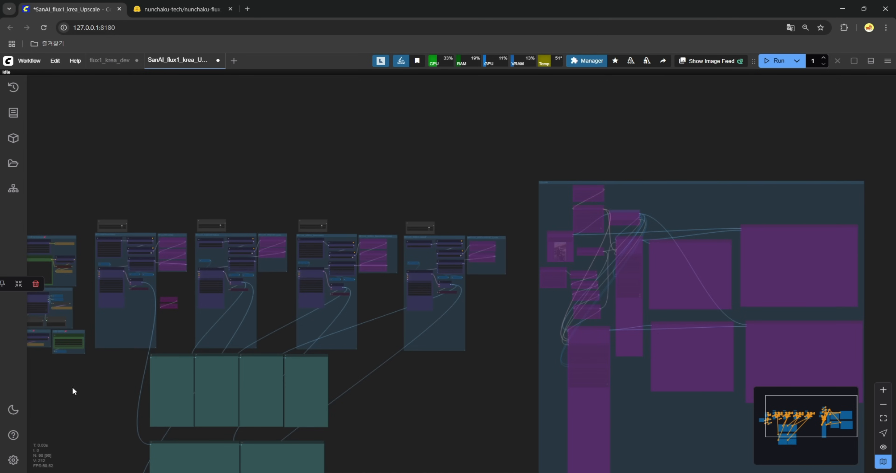
pyautogui.moveTo(87, 389); pyautogui.dragTo(228, 413)
pyautogui.scroll(4, 225, 413)
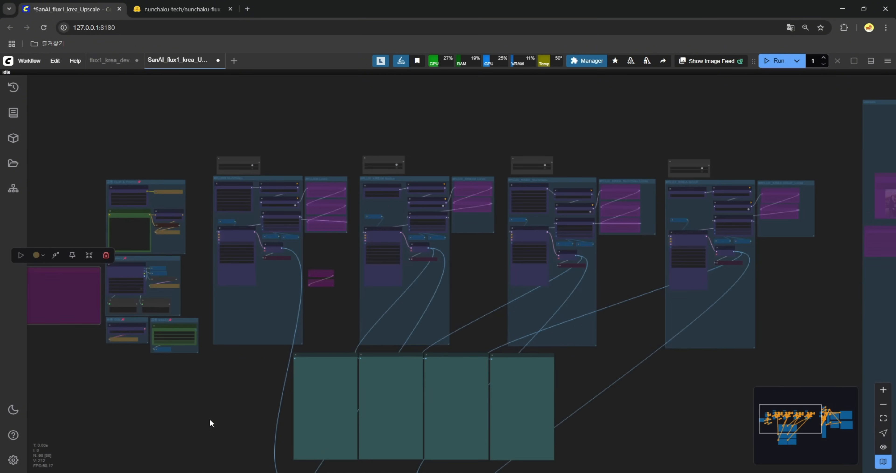
pyautogui.scroll(1, 250, 371)
# Step: Check the #FLUX_KREA GGUF Unet Loader and open the QuantStack/FLUX.1-Krea-dev-GGUF main file list on Hugging Face in a new browser tab
pyautogui.moveTo(658, 240); pyautogui.dragTo(358, 281)
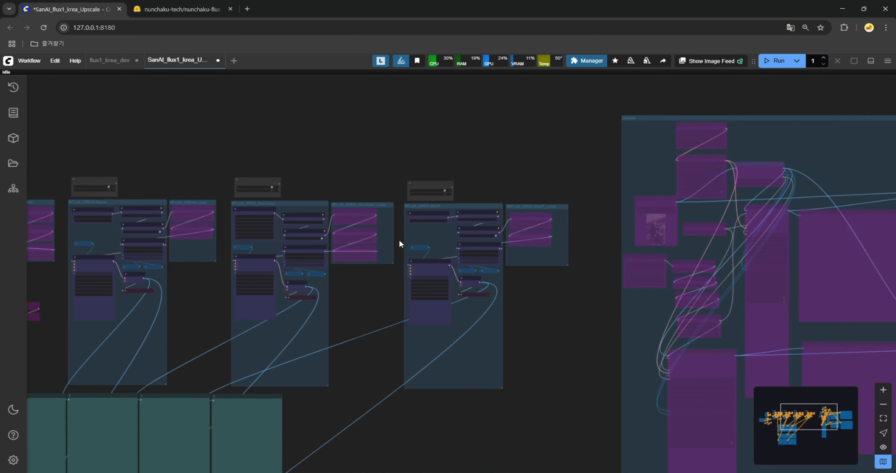
pyautogui.scroll(10, 425, 217)
pyautogui.scroll(5, 434, 221)
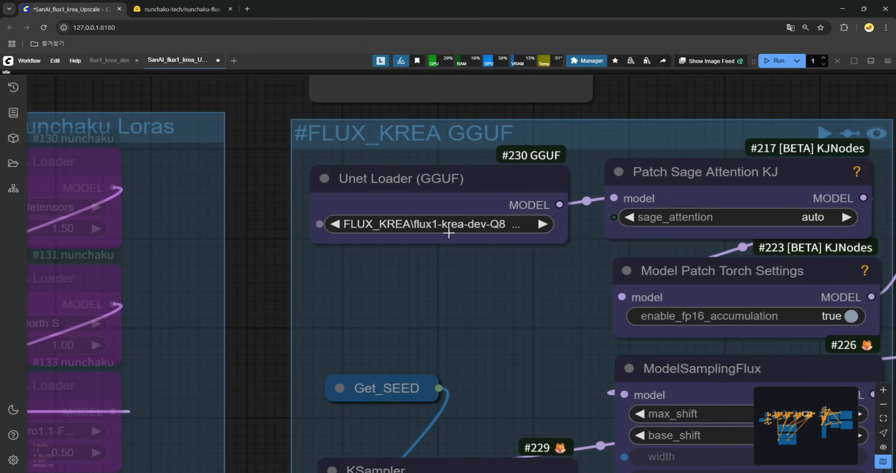
pyautogui.click(246, 8)
pyautogui.write('https://huggingface.co/QuantStack/FLUX.1-Krea-dev-GGUF/tree/main')
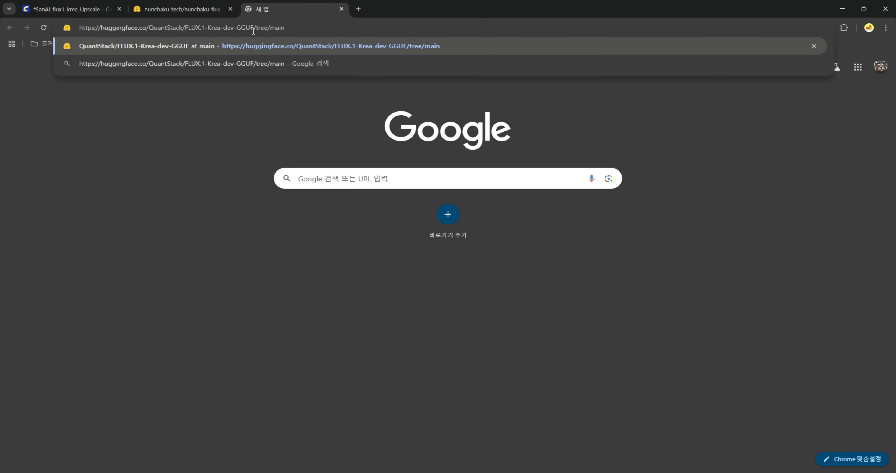
pyautogui.press('Return')
pyautogui.scroll(-4, 88, 292)
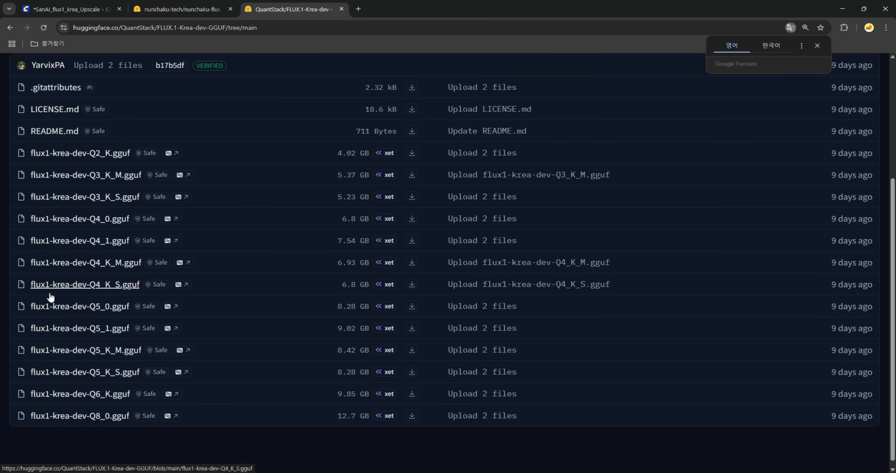
# Step: Return to the ComfyUI workflow and open the Data\Models\DiffusionModels\FLUX_KREA folder in File Explorer
pyautogui.click(197, 11)
pyautogui.click(100, 11)
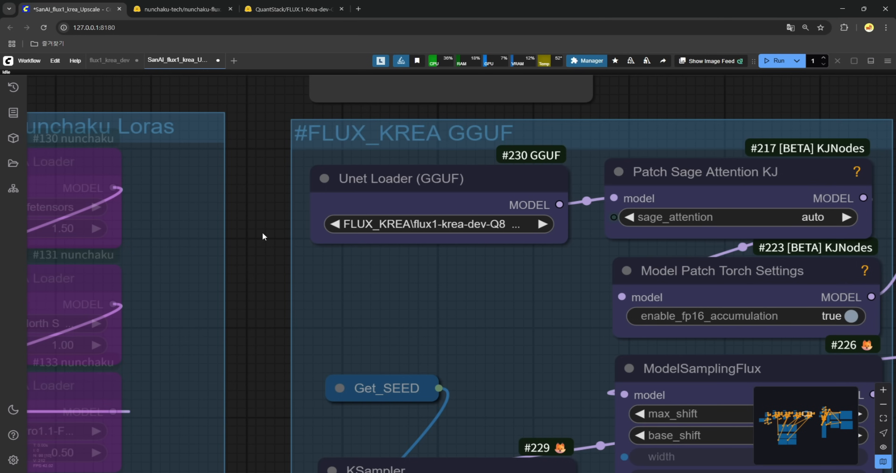
pyautogui.scroll(-5, 258, 253)
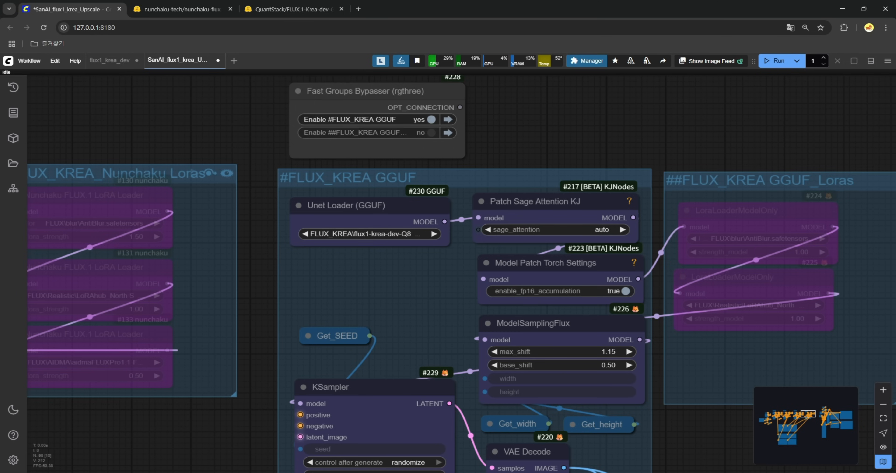
pyautogui.hotkey('alt', 'Tab')
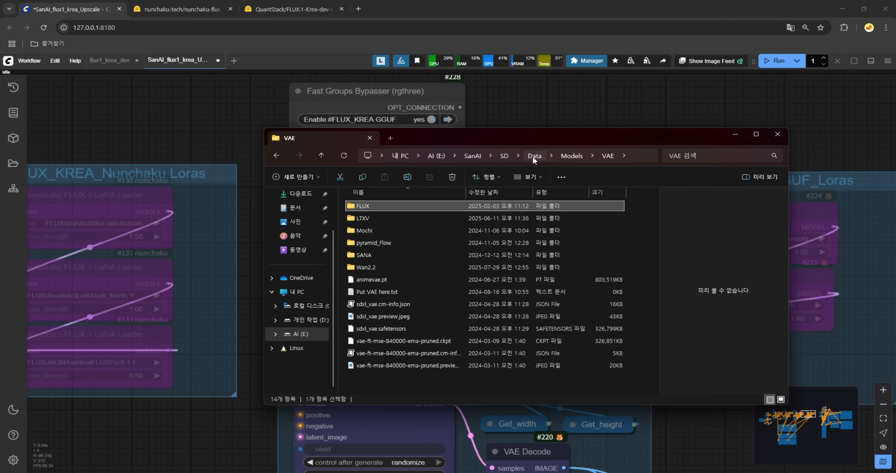
pyautogui.click(532, 156)
pyautogui.doubleClick(368, 258)
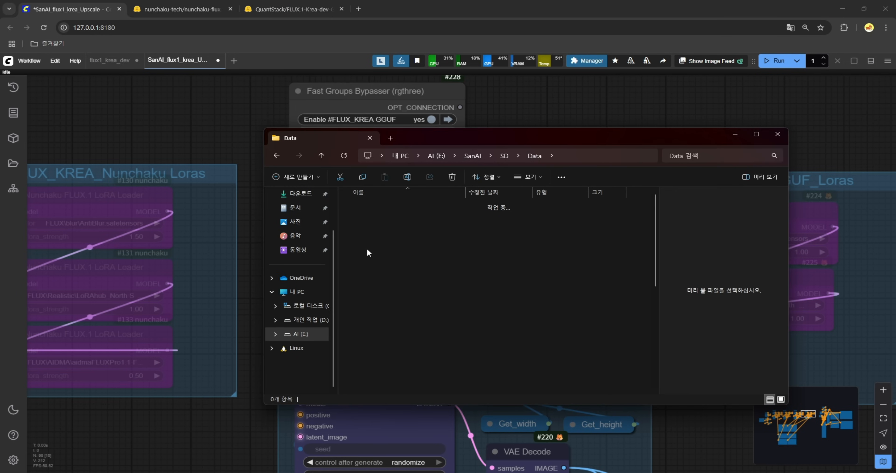
pyautogui.doubleClick(380, 304)
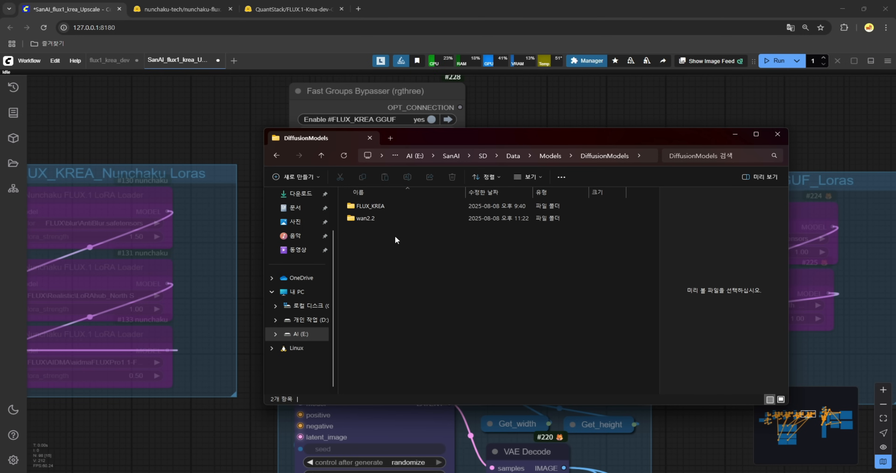
pyautogui.doubleClick(376, 207)
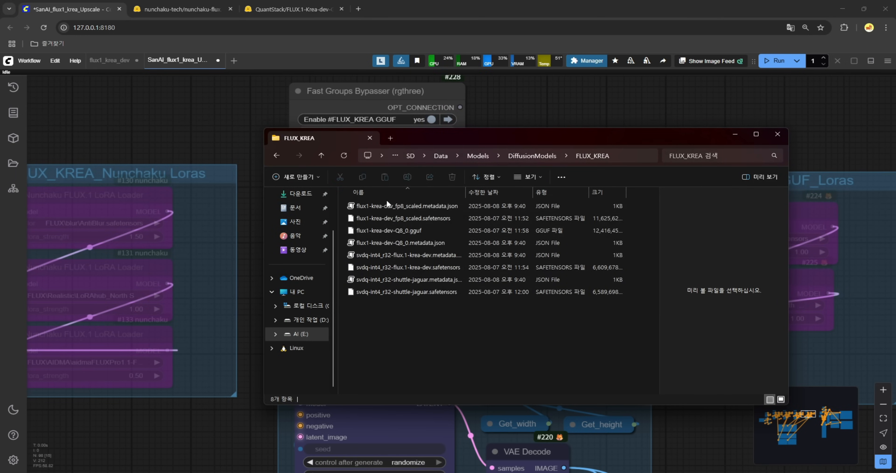
# Step: Select flux1-krea-dev_fp8_scaled.safetensors, flux1-krea-dev-Q8_0.gguf and svdq-int4_r32-flux.1-krea-dev.safetensors in the FLUX_KREA folder
pyautogui.click(395, 218)
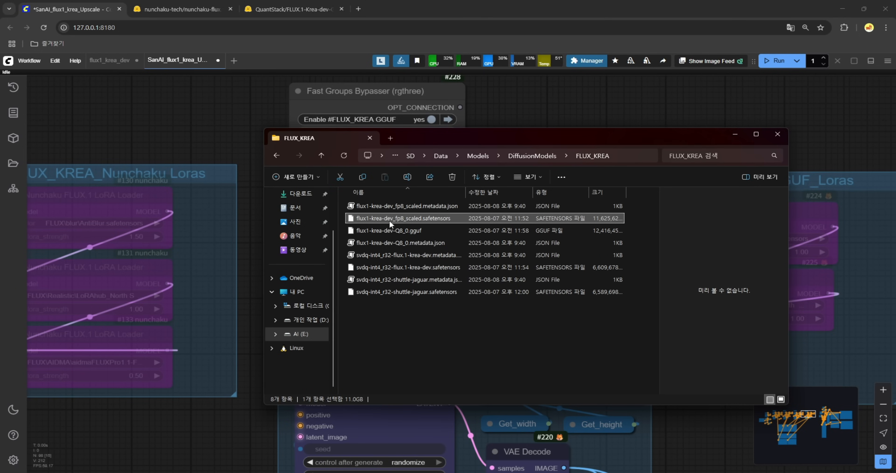
pyautogui.keyDown('ctrl'); pyautogui.click(398, 231); pyautogui.keyUp('ctrl')
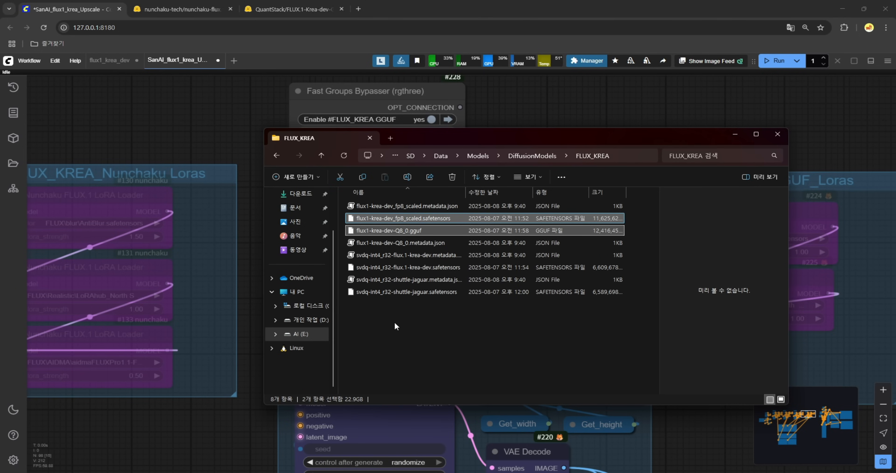
pyautogui.keyDown('ctrl'); pyautogui.click(405, 266); pyautogui.keyUp('ctrl')
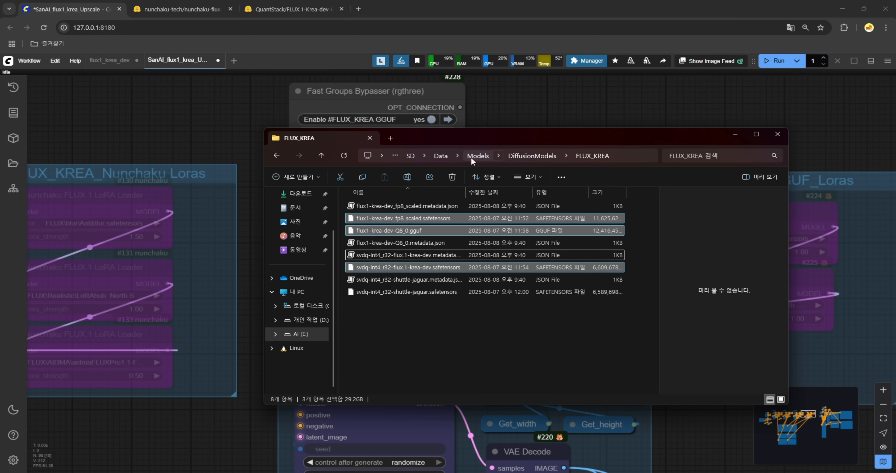
# Step: Browse to the Data\Packages\ComfyUI\models\unet folder to check the alternative model location, and put File Explorer away
pyautogui.click(446, 154)
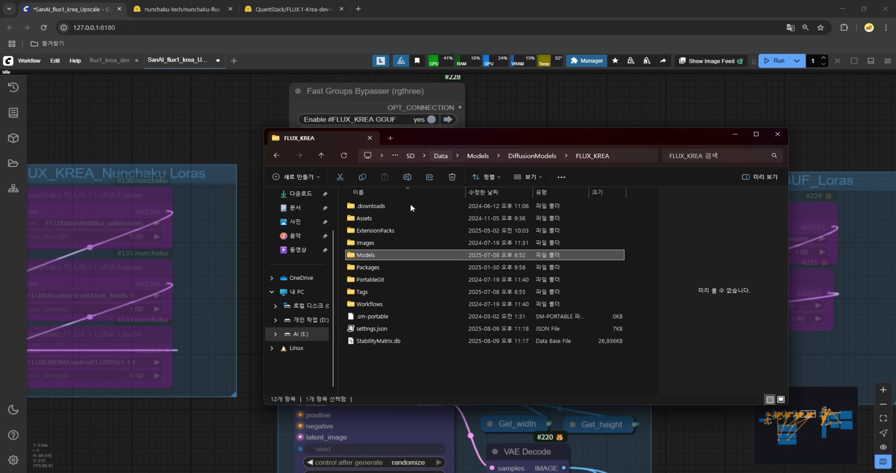
pyautogui.doubleClick(361, 269)
pyautogui.doubleClick(367, 205)
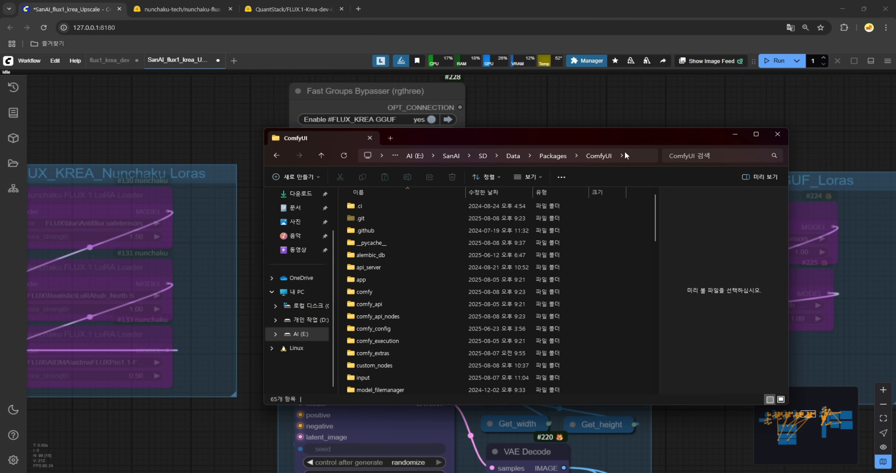
pyautogui.scroll(-2, 368, 375)
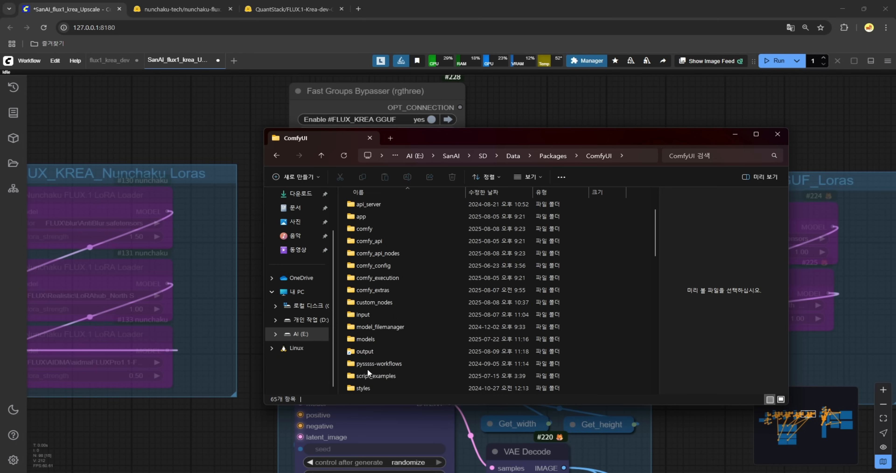
pyautogui.doubleClick(364, 338)
pyautogui.press('u')
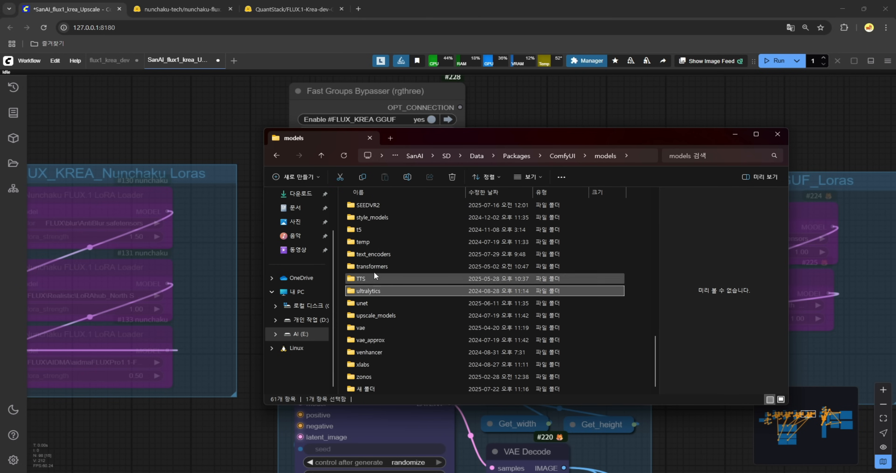
pyautogui.doubleClick(369, 303)
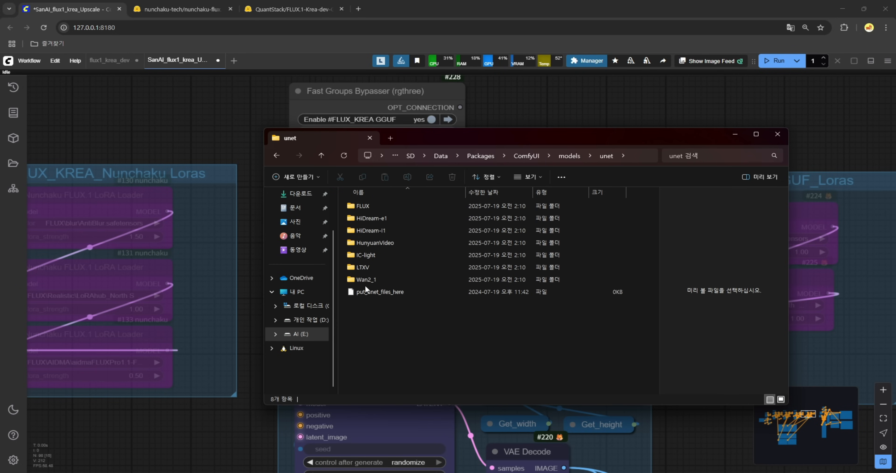
pyautogui.moveTo(723, 129); pyautogui.dragTo(712, 134)
pyautogui.click(719, 134)
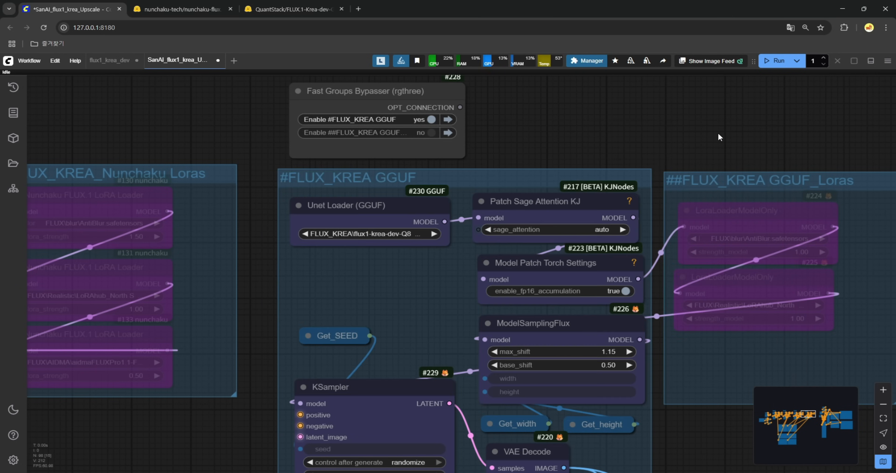
# Step: Delete the leading AntiBlur trigger word from the CLIP Text Encode (Prompt) text in the common CLIP & Prompt group
pyautogui.scroll(-8, 428, 309)
pyautogui.moveTo(240, 388); pyautogui.dragTo(553, 283)
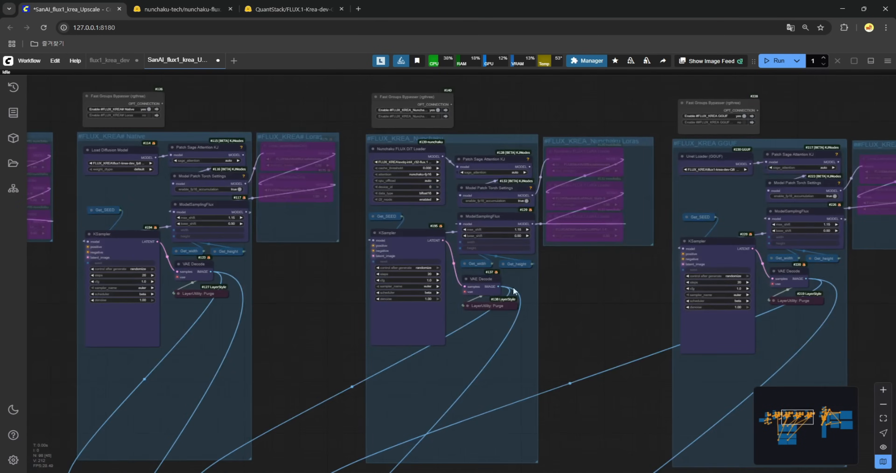
pyautogui.moveTo(49, 287); pyautogui.dragTo(455, 257)
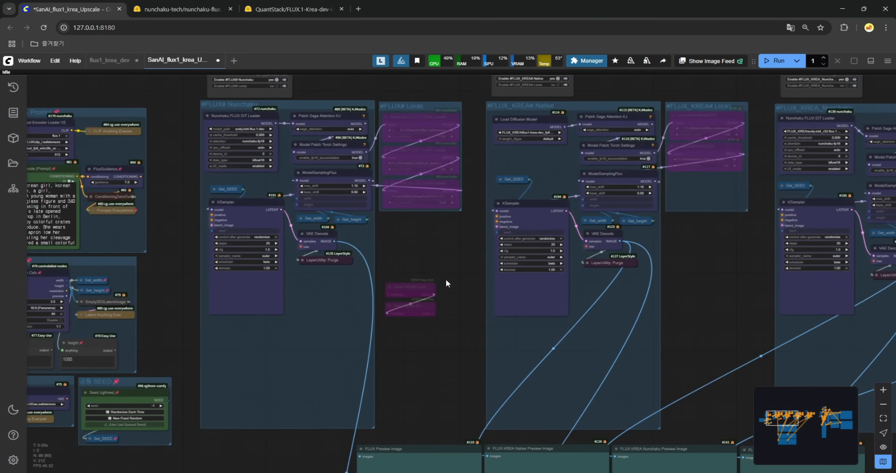
pyautogui.scroll(-2, 444, 282)
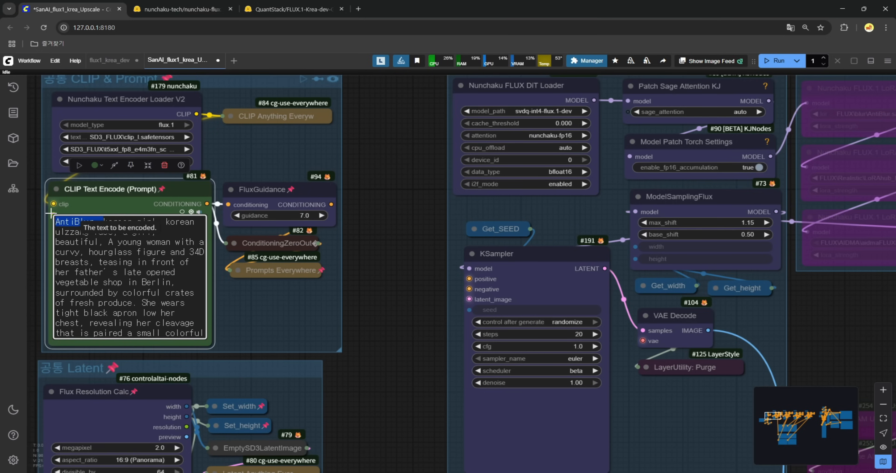
pyautogui.press('BackSpace')
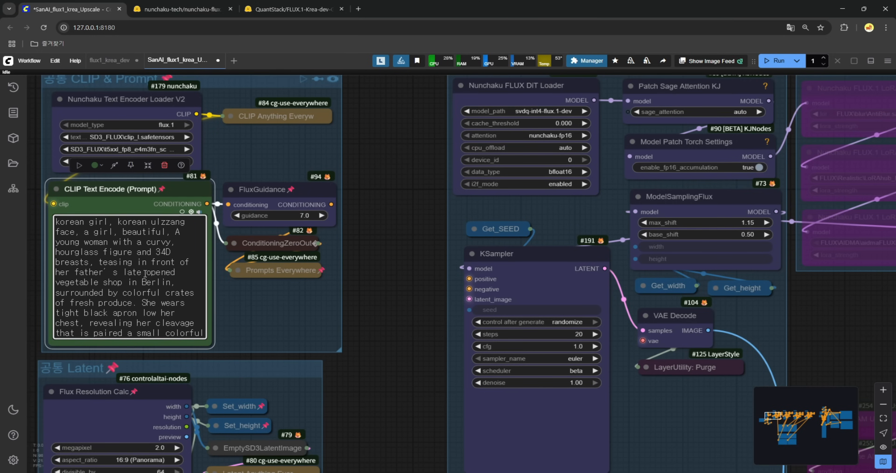
# Step: Run the workflow and bring up the FLUX, KREA Native, KREA Nunchaku and KREA GGUF preview images
pyautogui.scroll(-5, 145, 274)
pyautogui.scroll(5, 144, 274)
pyautogui.scroll(1, 402, 266)
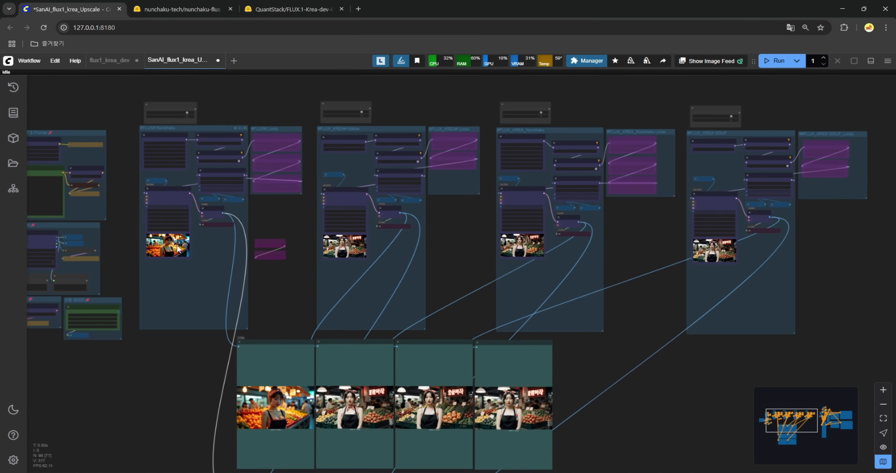
pyautogui.moveTo(119, 191); pyautogui.dragTo(128, 210)
pyautogui.moveTo(167, 420); pyautogui.dragTo(72, 173)
pyautogui.moveTo(89, 257); pyautogui.dragTo(75, 236)
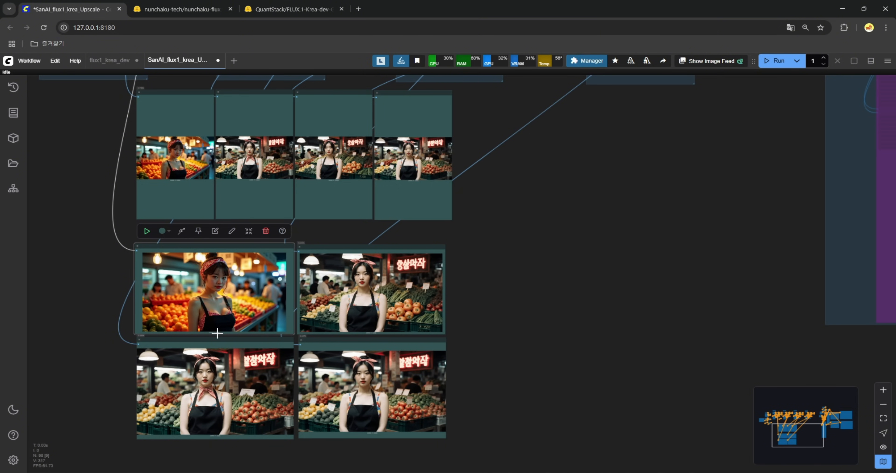
# Step: Examine the woman's face and skin detail in the FLUX Preview Image up close
pyautogui.scroll(10, 118, 295)
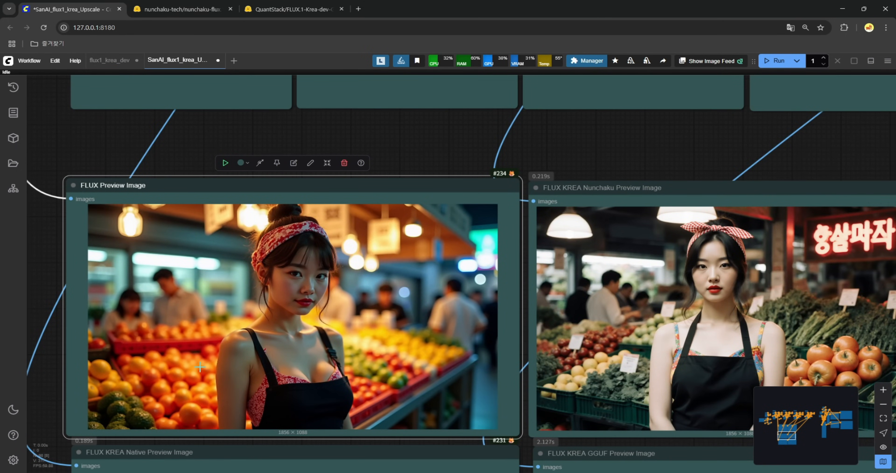
pyautogui.scroll(3, 294, 286)
pyautogui.scroll(5, 294, 286)
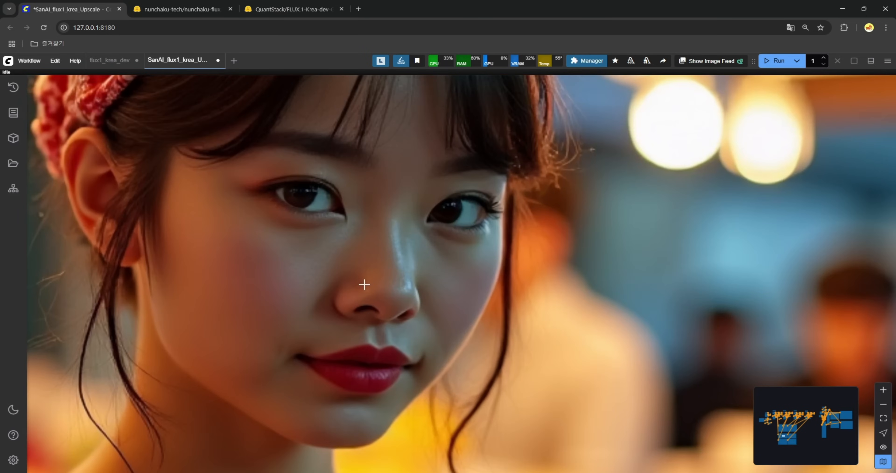
pyautogui.scroll(-3, 430, 322)
pyautogui.scroll(-5, 418, 240)
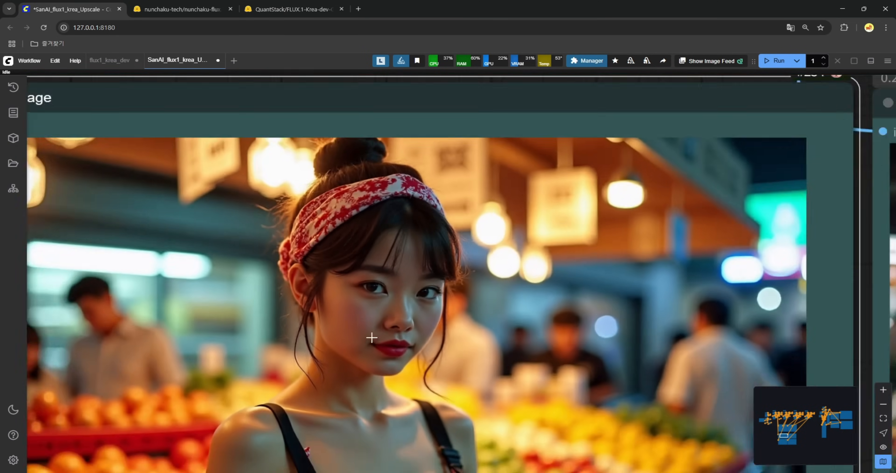
# Step: Examine the FLUX KREA Nunchaku Preview Image up close, including the woman and the vegetable stall details
pyautogui.moveTo(826, 164); pyautogui.dragTo(432, 100)
pyautogui.scroll(-5, 700, 150)
pyautogui.scroll(3, 478, 183)
pyautogui.scroll(2, 478, 184)
pyautogui.scroll(5, 466, 241)
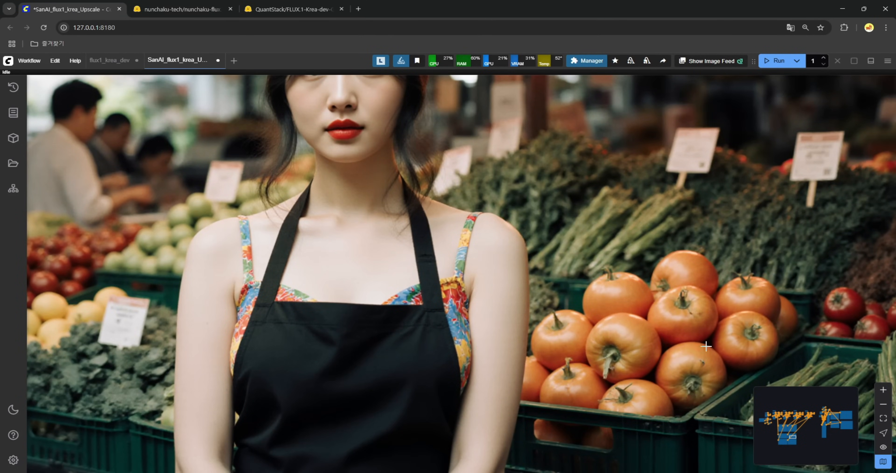
# Step: Compare the produce stall details in the FLUX KREA Nunchaku Preview Image with those in the FLUX Preview Image
pyautogui.scroll(-8, 587, 208)
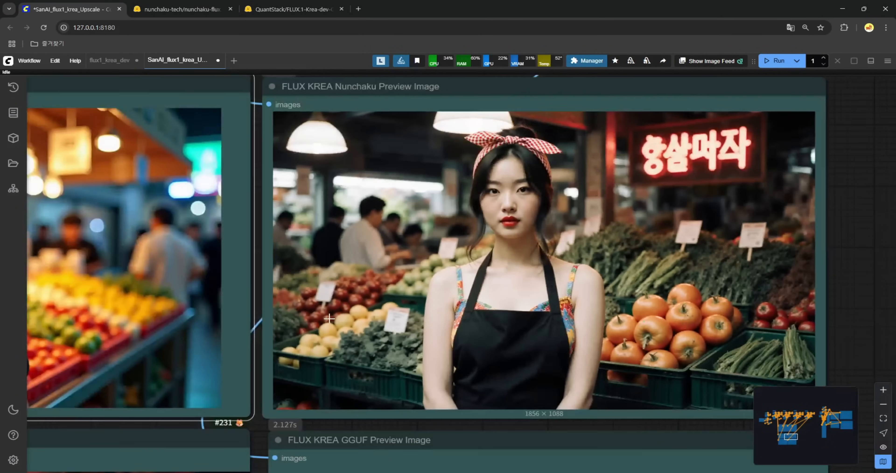
pyautogui.scroll(8, 132, 355)
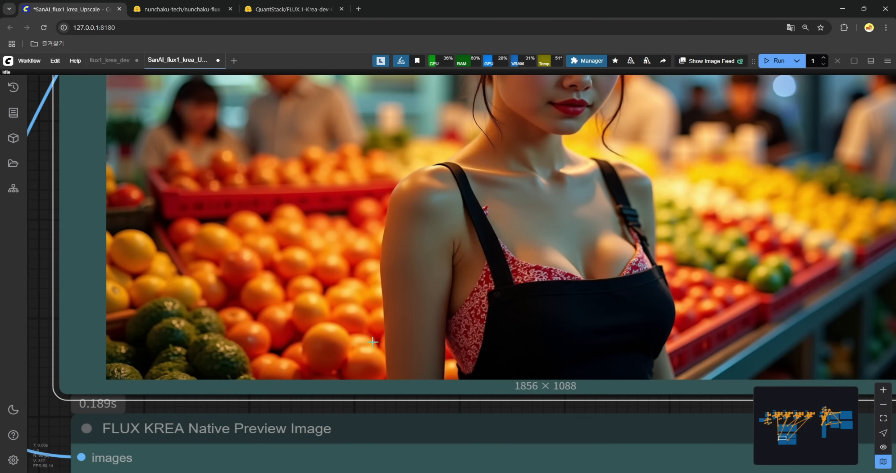
pyautogui.scroll(-8, 308, 279)
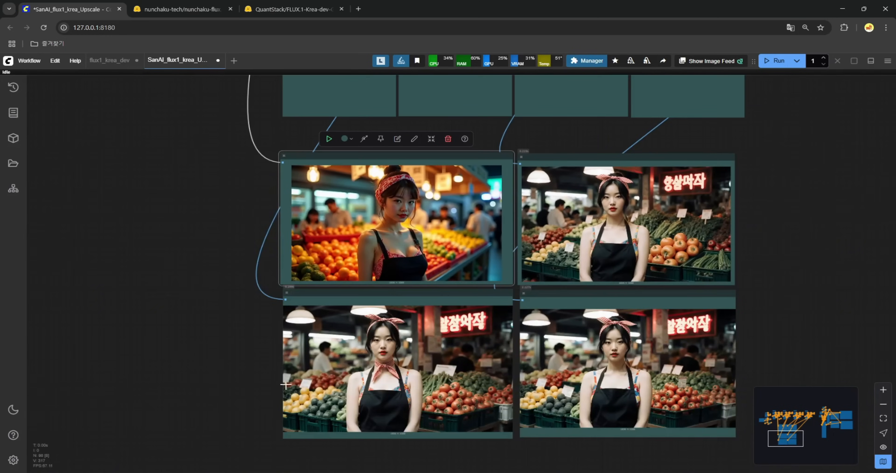
# Step: Examine the FLUX KREA Native Preview Image up close, including the woman, the produce crates and the neon sign
pyautogui.moveTo(226, 395); pyautogui.dragTo(188, 368)
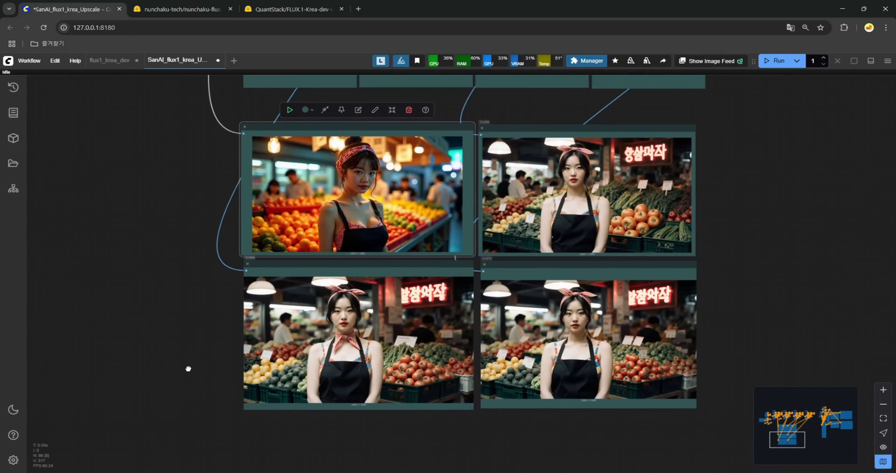
pyautogui.scroll(10, 332, 323)
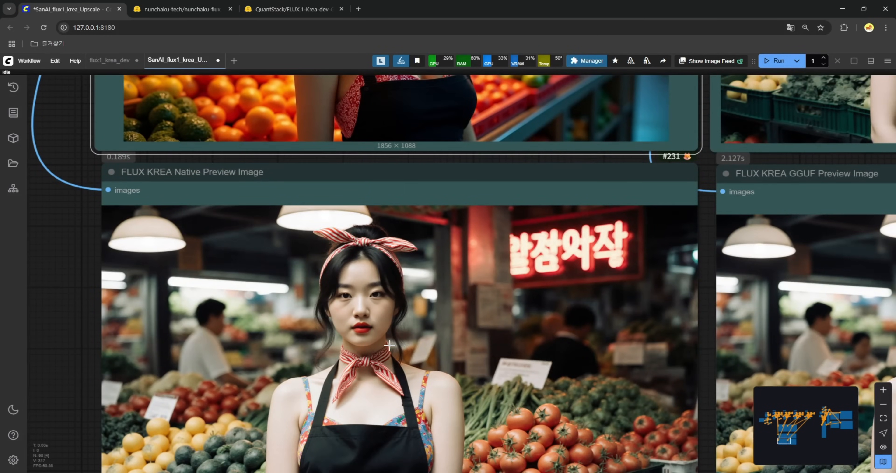
pyautogui.moveTo(76, 426); pyautogui.dragTo(58, 318)
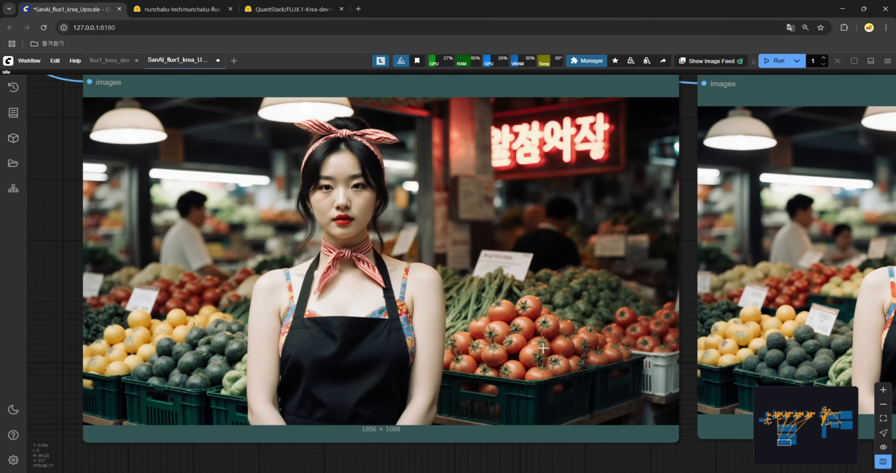
pyautogui.scroll(2, 518, 354)
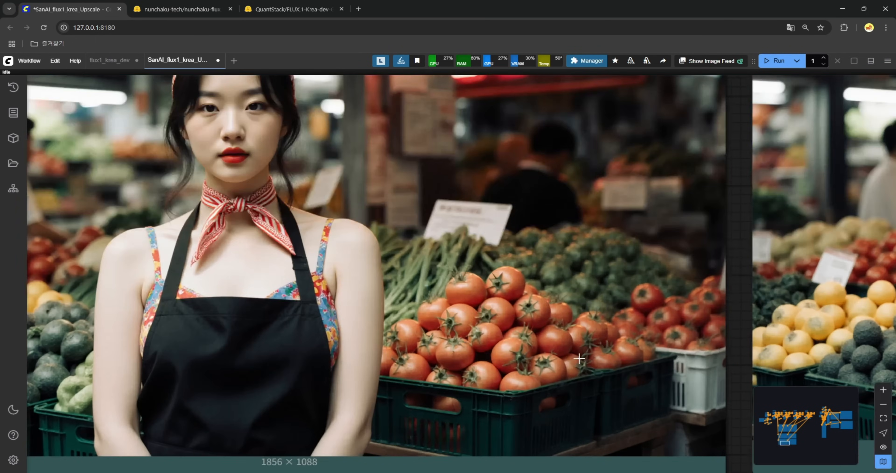
pyautogui.scroll(-2, 521, 336)
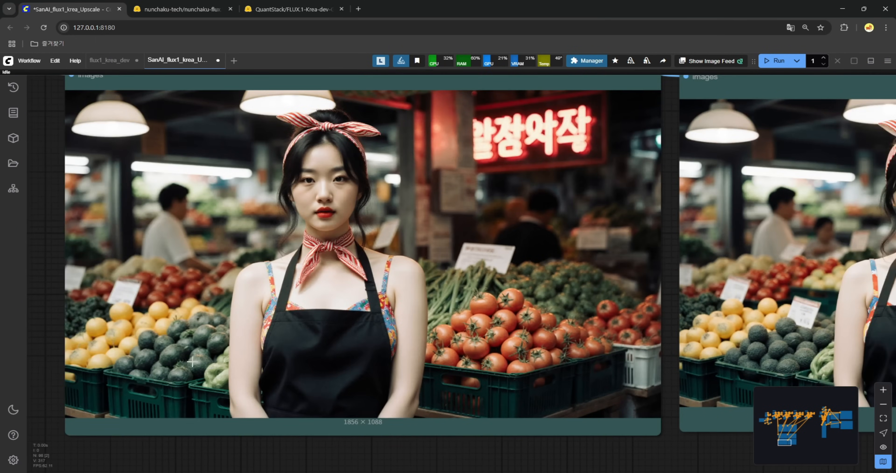
pyautogui.scroll(-3, 518, 322)
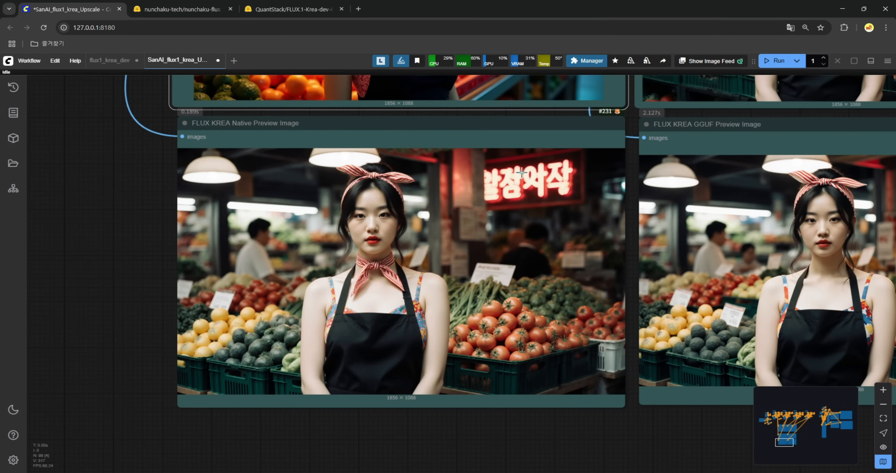
# Step: Examine the FLUX KREA GGUF Preview Image up close and compare its tomato stall with the KREA Native image
pyautogui.scroll(-5, 520, 172)
pyautogui.moveTo(873, 210); pyautogui.dragTo(614, 286)
pyautogui.scroll(6, 552, 360)
pyautogui.scroll(3, 469, 377)
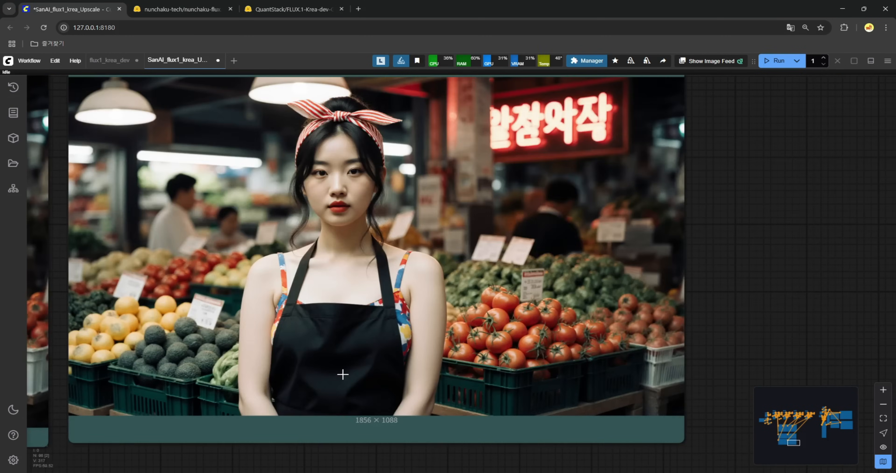
pyautogui.scroll(-2, 382, 350)
pyautogui.moveTo(653, 434); pyautogui.dragTo(408, 414)
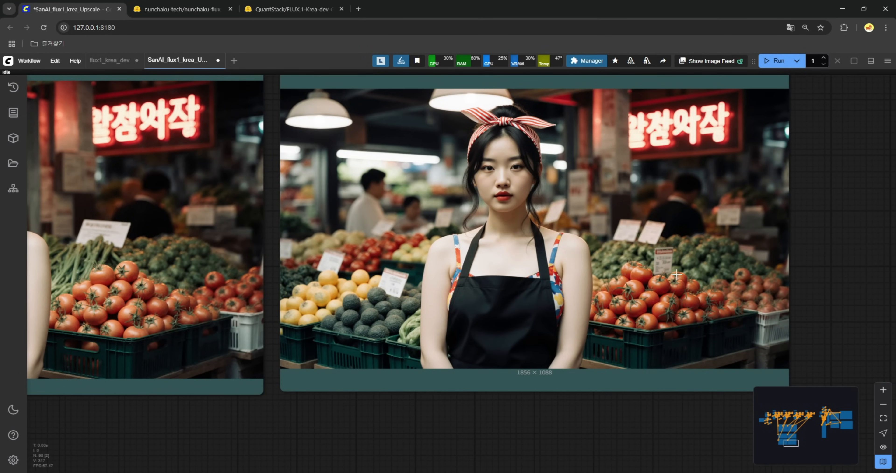
pyautogui.scroll(3, 655, 287)
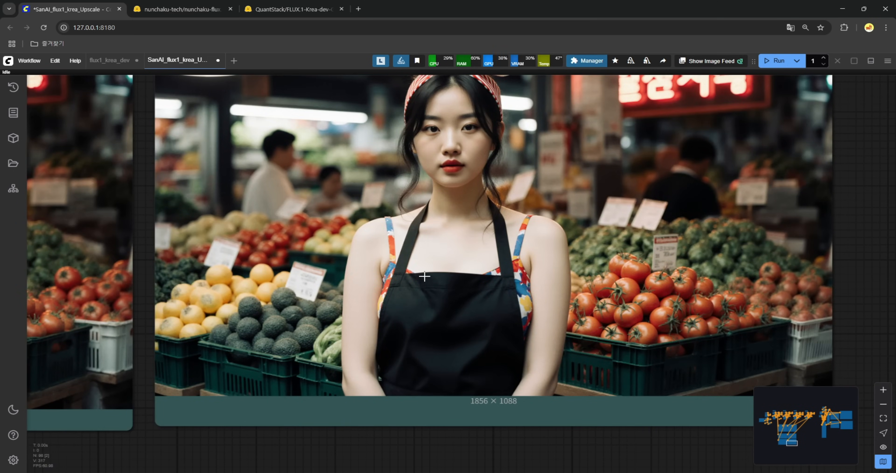
# Step: Compare the woman's face and the lighting between the FLUX Preview Image and the FLUX KREA Nunchaku Preview Image
pyautogui.scroll(-10, 421, 271)
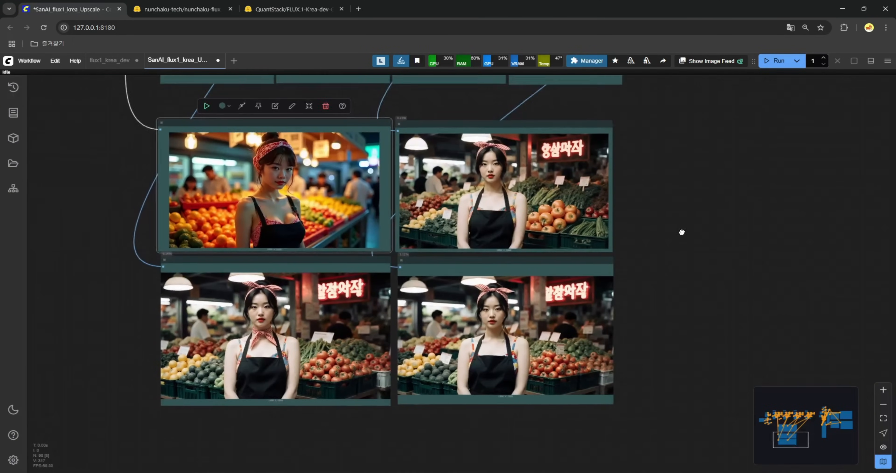
pyautogui.scroll(6, 294, 221)
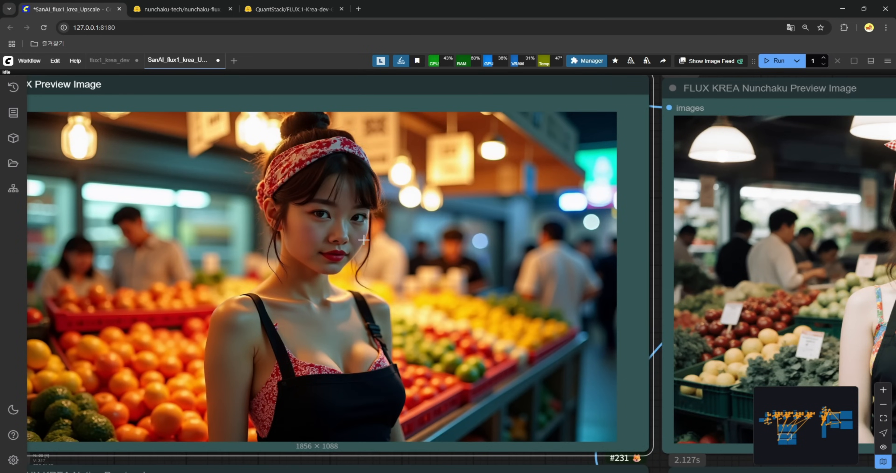
pyautogui.scroll(-6, 409, 245)
pyautogui.moveTo(799, 135); pyautogui.dragTo(594, 124)
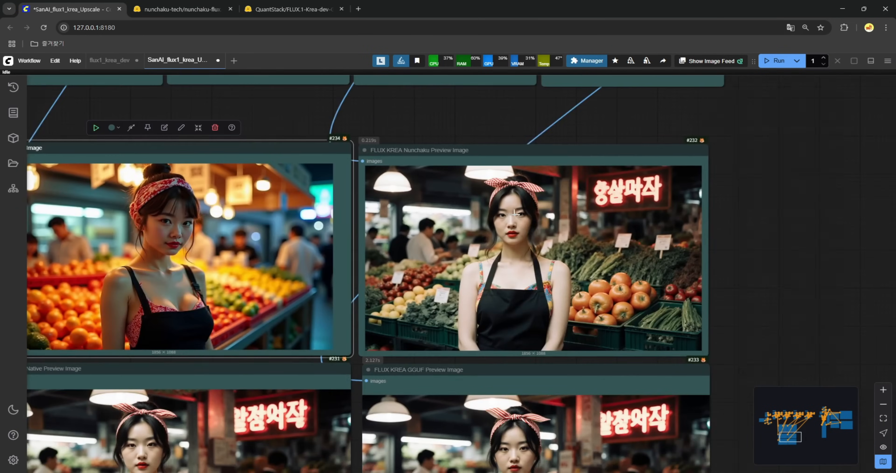
pyautogui.scroll(6, 513, 223)
pyautogui.scroll(-6, 506, 240)
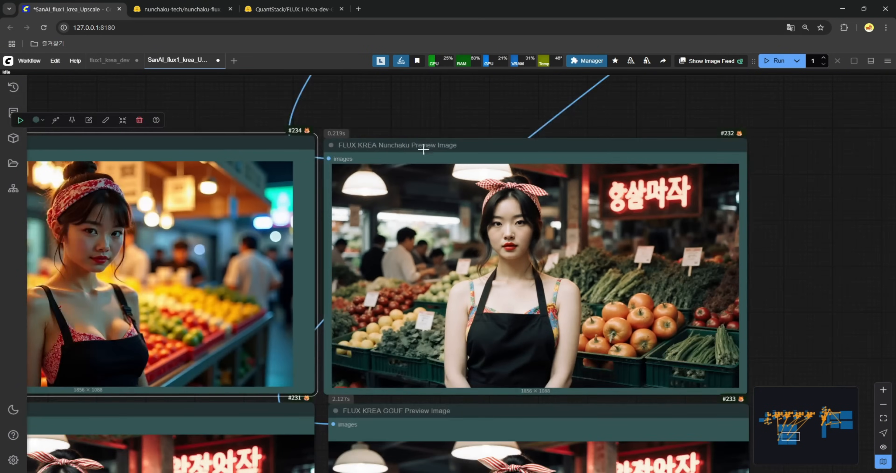
pyautogui.scroll(3, 739, 330)
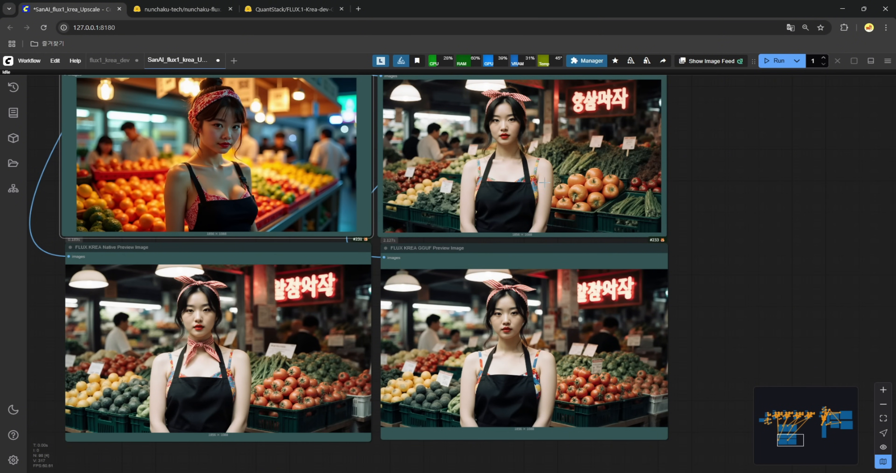
# Step: Select the FLUX KREA Nunchaku, KREA Native and KREA GGUF Preview Image nodes in turn to compare their images
pyautogui.scroll(-5, 154, 189)
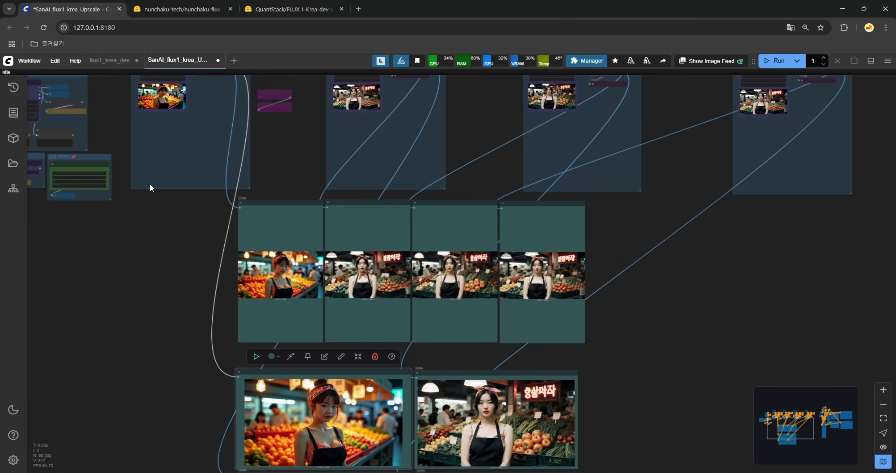
pyautogui.moveTo(674, 425); pyautogui.dragTo(627, 289)
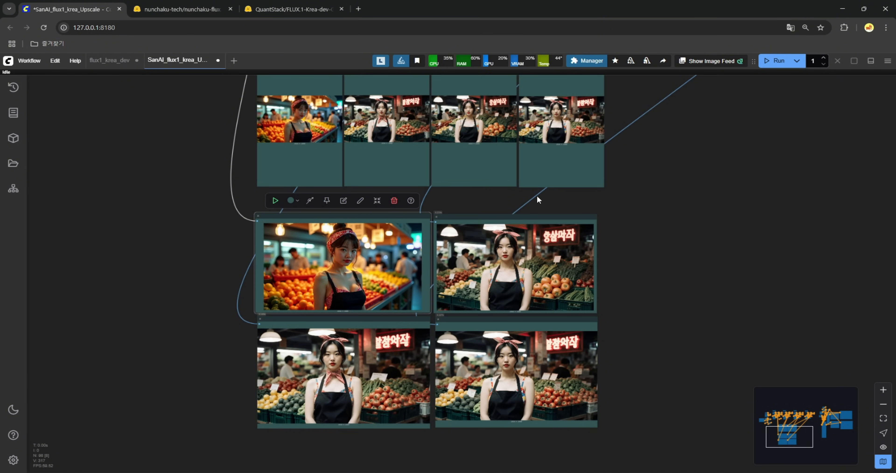
pyautogui.scroll(7, 384, 228)
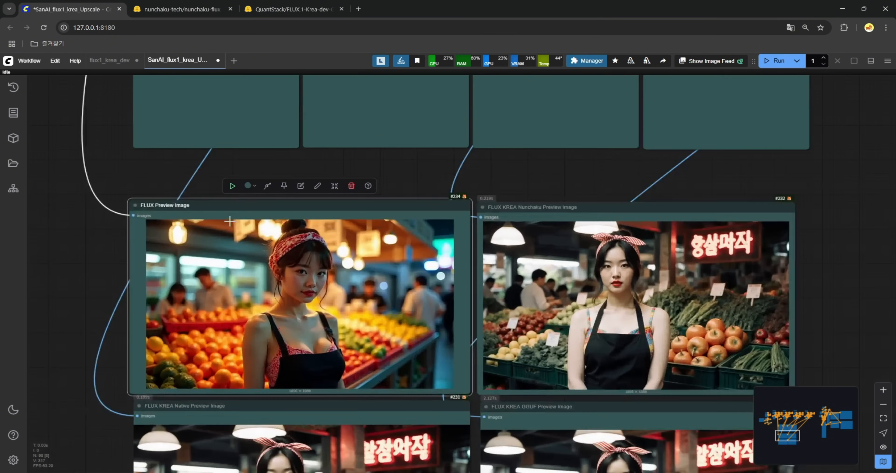
pyautogui.click(543, 208)
pyautogui.moveTo(97, 439); pyautogui.dragTo(140, 274)
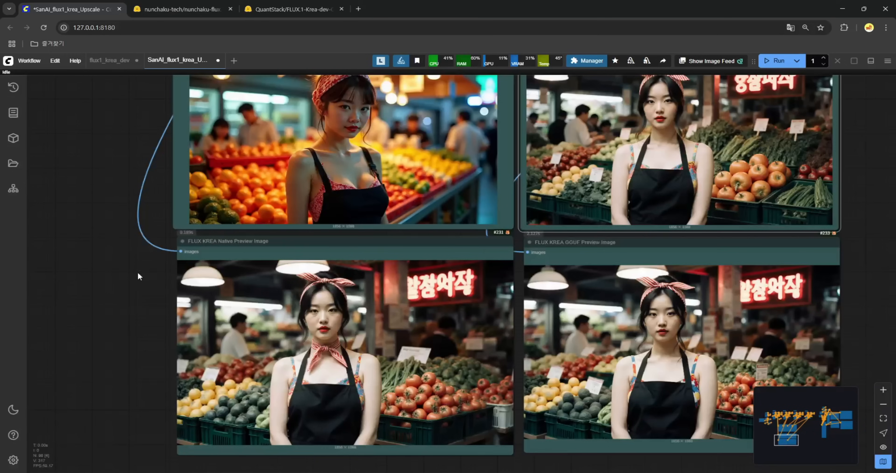
pyautogui.click(414, 242)
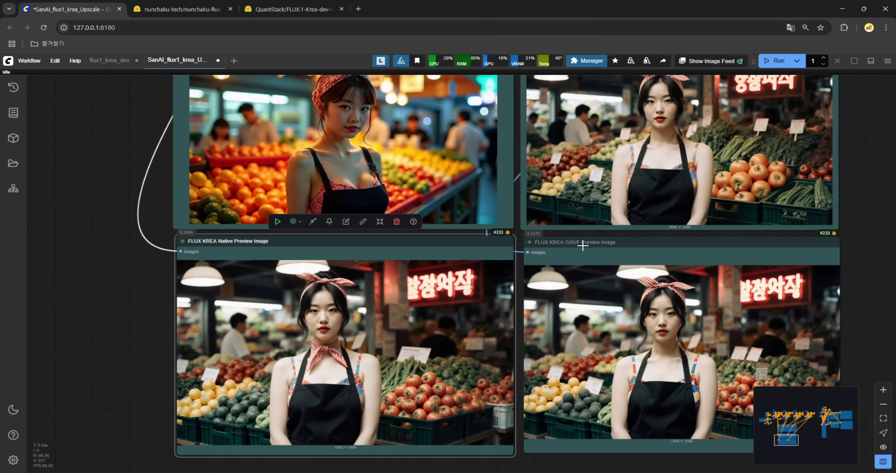
pyautogui.click(582, 246)
pyautogui.scroll(-5, 142, 210)
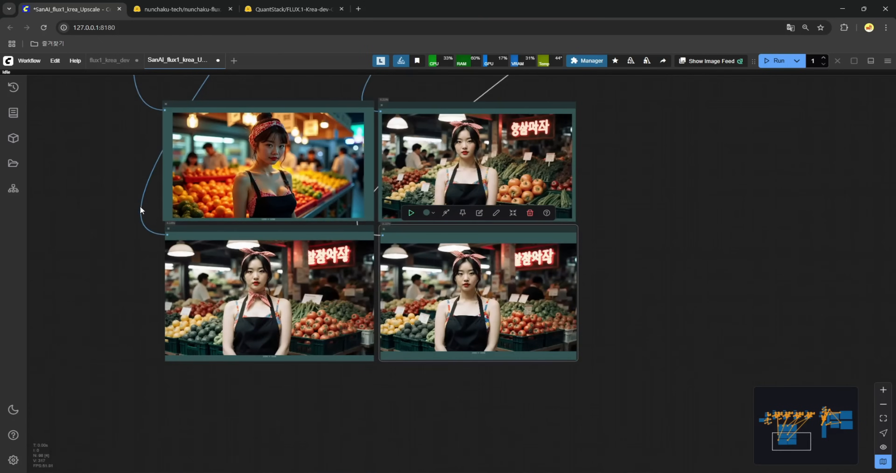
# Step: Select the FLUX Nunchaku, KREA Nunchaku, KREA Native and KREA GGUF model groups in turn
pyautogui.scroll(-8, 142, 210)
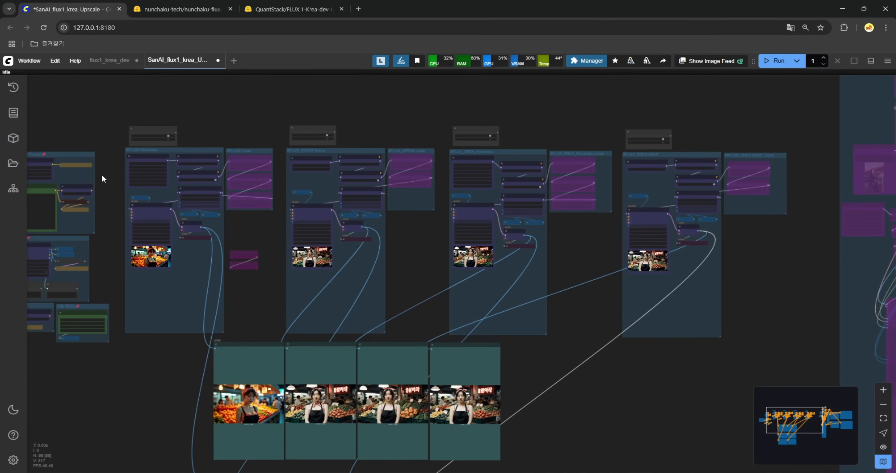
pyautogui.click(157, 149)
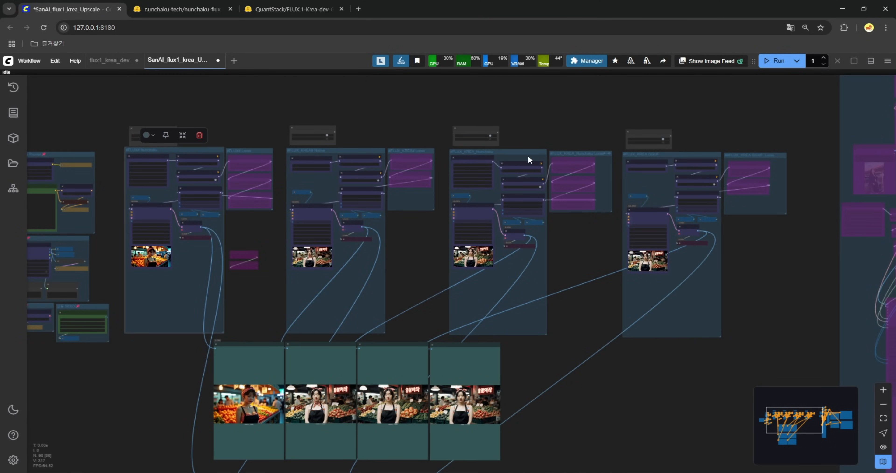
pyautogui.click(519, 152)
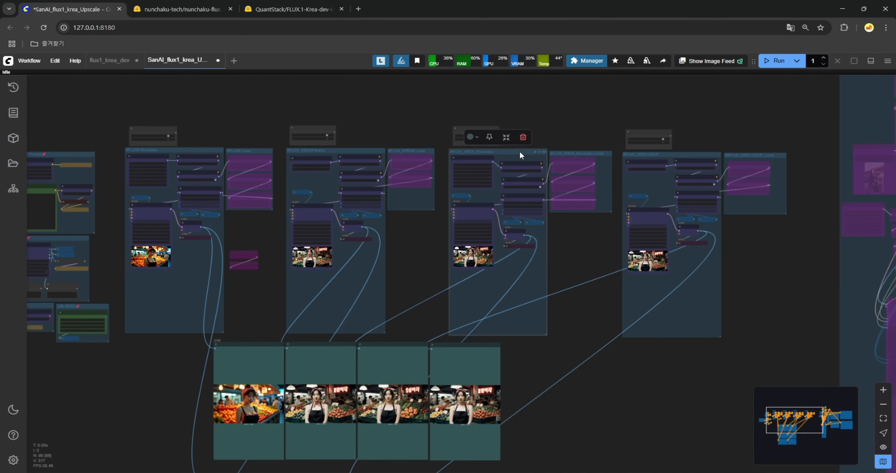
pyautogui.click(356, 152)
pyautogui.click(700, 156)
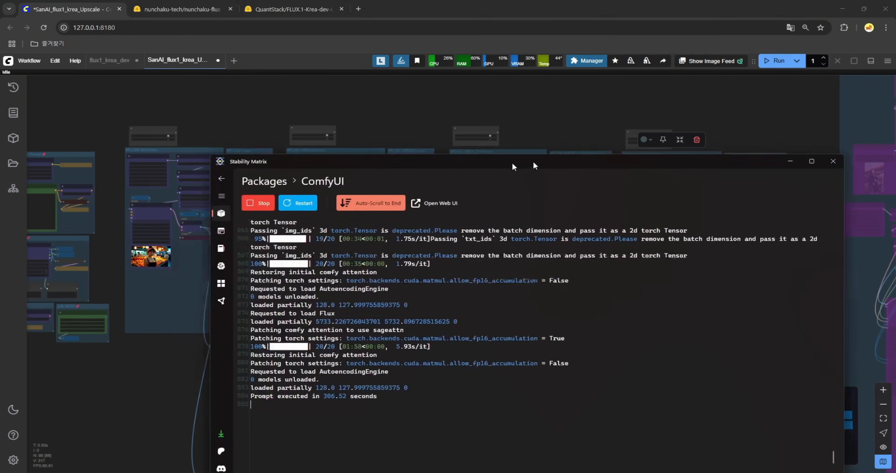
# Step: Check the sampling time of each model's 20-step run in the Stability Matrix ComfyUI console log
pyautogui.moveTo(512, 162); pyautogui.dragTo(469, 61)
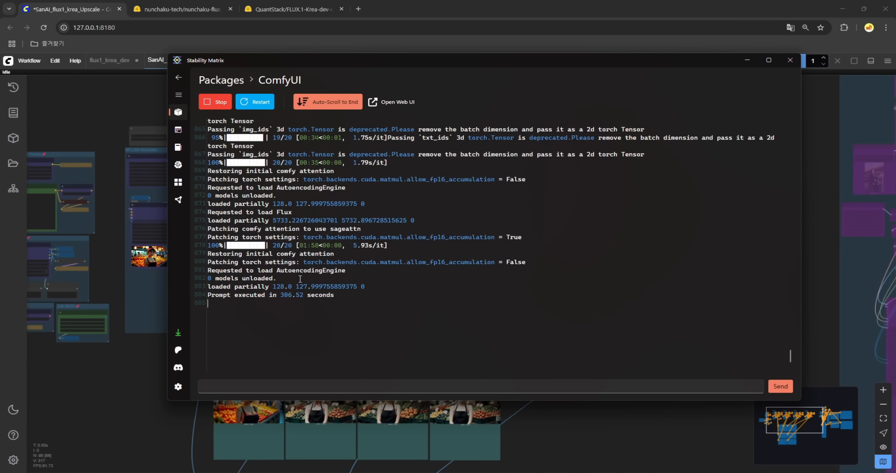
pyautogui.moveTo(298, 245); pyautogui.dragTo(319, 248)
pyautogui.click(299, 246)
pyautogui.scroll(20, 318, 246)
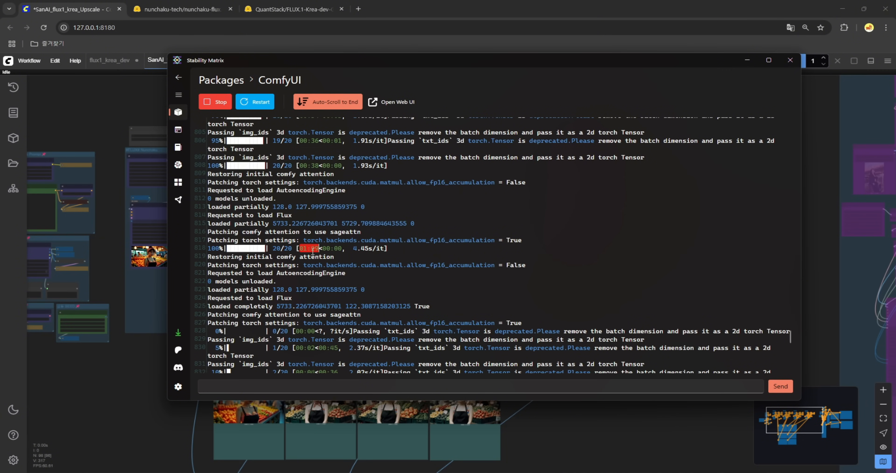
pyautogui.scroll(4, 313, 249)
pyautogui.moveTo(299, 319); pyautogui.dragTo(319, 319)
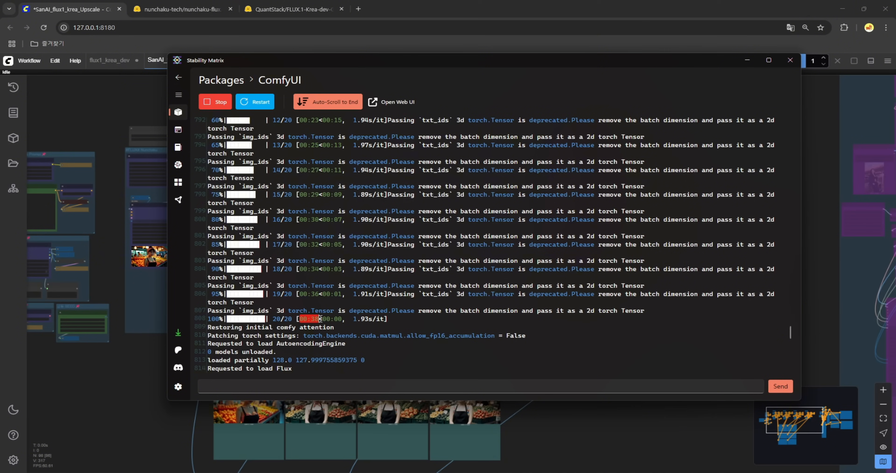
pyautogui.scroll(-20, 317, 332)
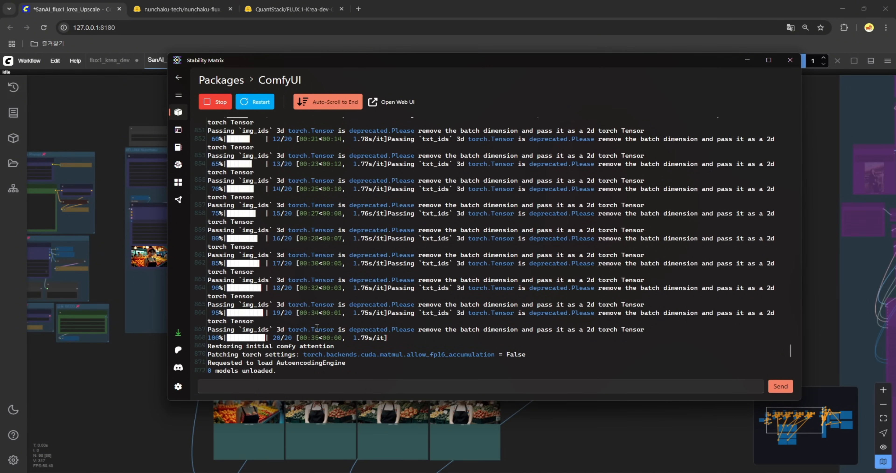
pyautogui.moveTo(302, 338); pyautogui.dragTo(315, 337)
# Step: Return to the ComfyUI workflow and review the four large preview images, including the FLUX KREA Nunchaku result up close
pyautogui.click(170, 426)
pyautogui.moveTo(557, 405); pyautogui.dragTo(552, 396)
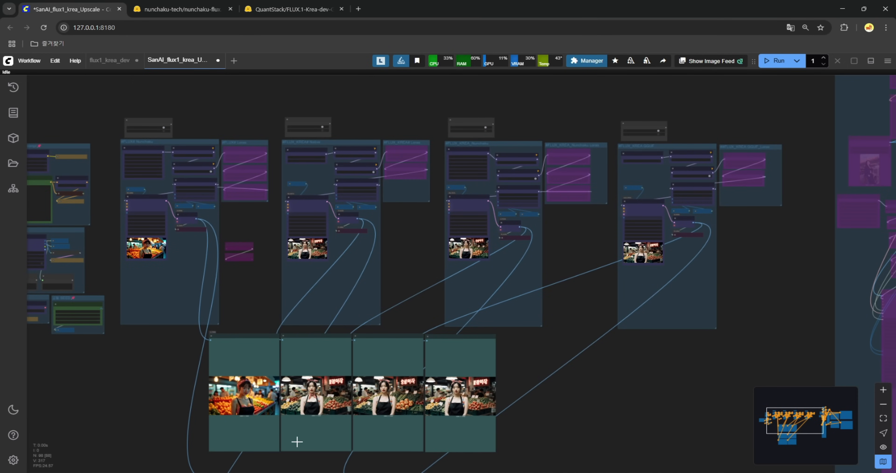
pyautogui.moveTo(541, 430); pyautogui.dragTo(557, 245)
pyautogui.scroll(5, 316, 330)
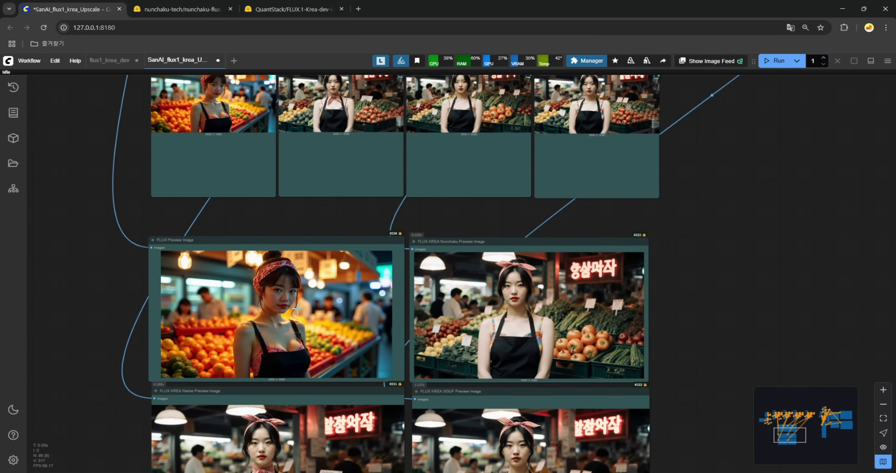
pyautogui.scroll(5, 660, 302)
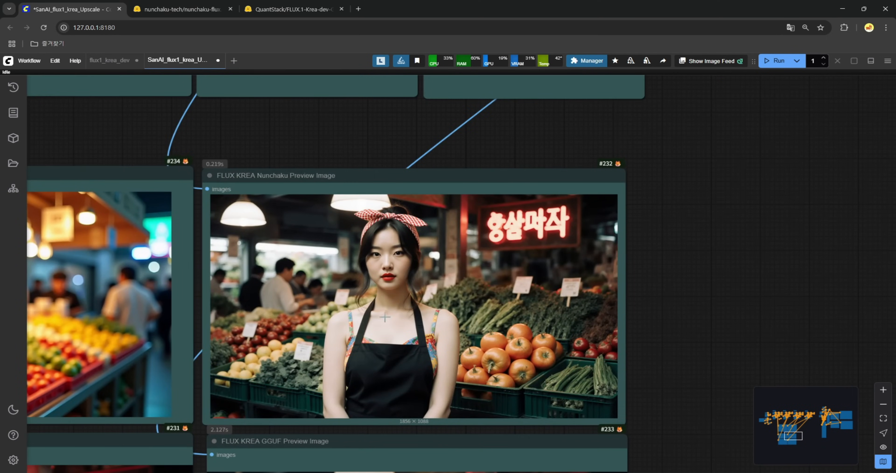
pyautogui.scroll(-5, 684, 308)
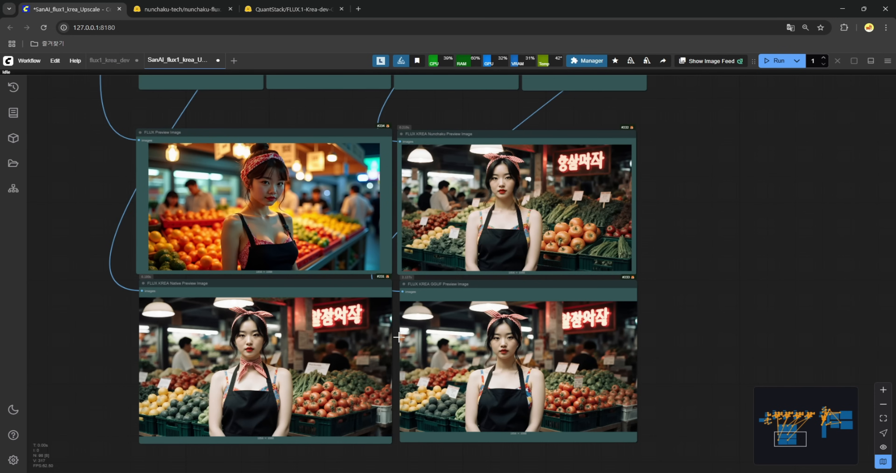
# Step: Examine the FLUX KREA GGUF preview image up close against the FLUX KREA Nunchaku and FLUX KREA Native previews
pyautogui.scroll(6, 480, 346)
pyautogui.moveTo(826, 182); pyautogui.dragTo(692, 320)
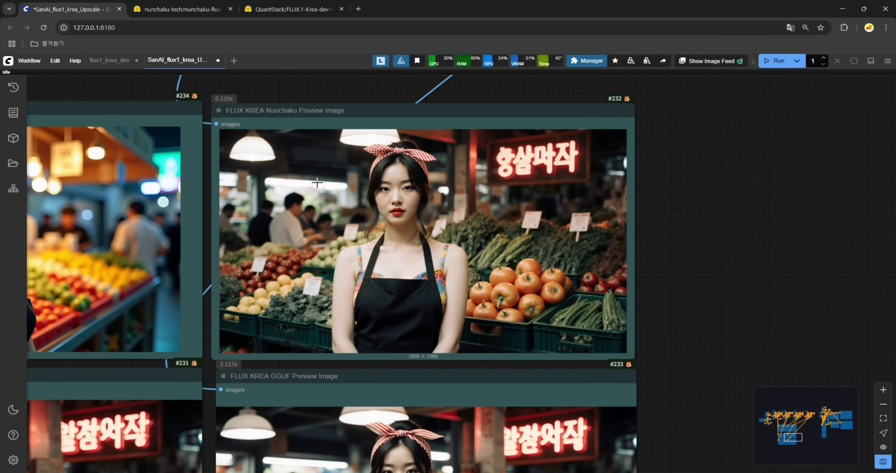
pyautogui.moveTo(656, 386); pyautogui.dragTo(690, 202)
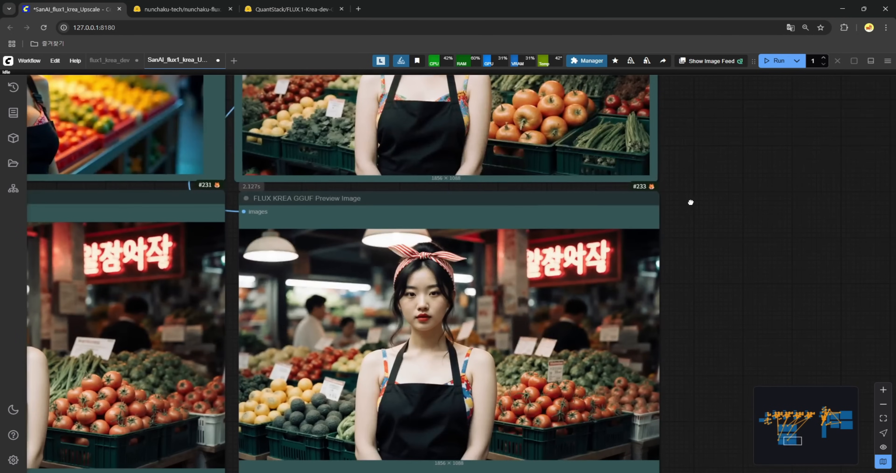
pyautogui.moveTo(744, 314); pyautogui.dragTo(813, 289)
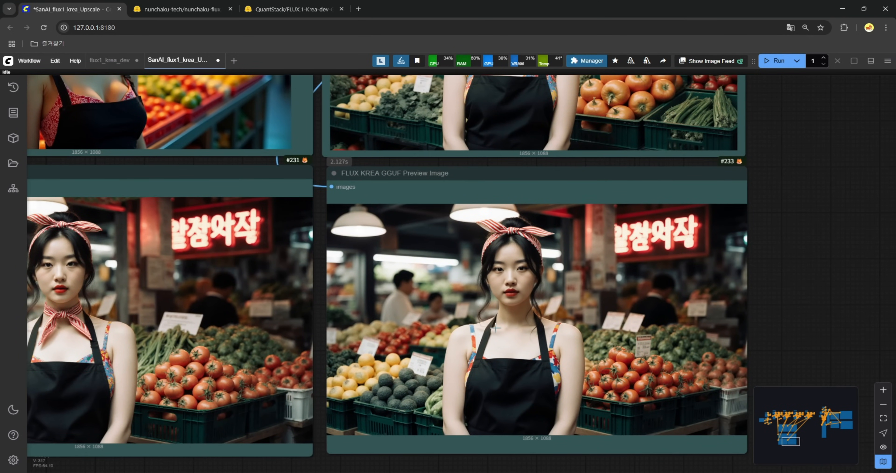
pyautogui.scroll(-15, 498, 327)
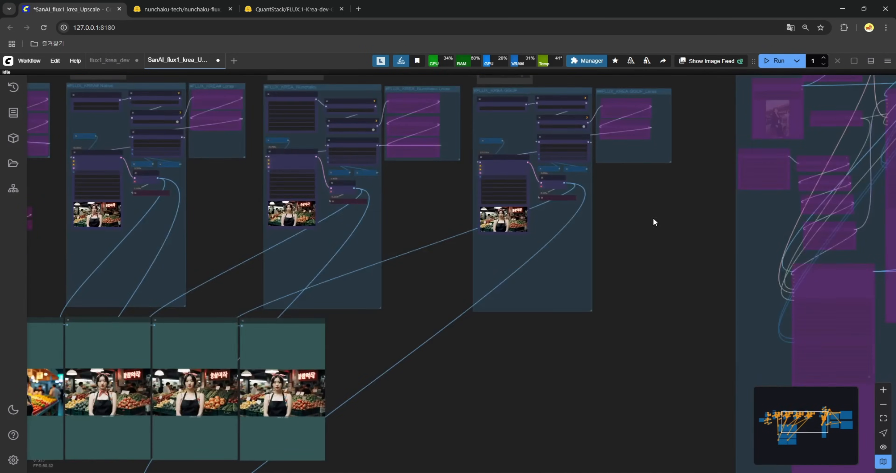
pyautogui.moveTo(647, 226); pyautogui.dragTo(500, 317)
pyautogui.scroll(15, 438, 245)
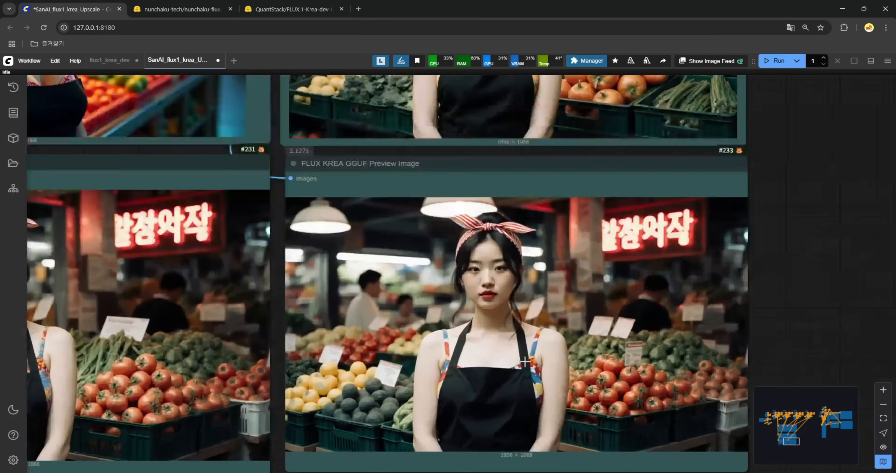
pyautogui.scroll(2, 457, 378)
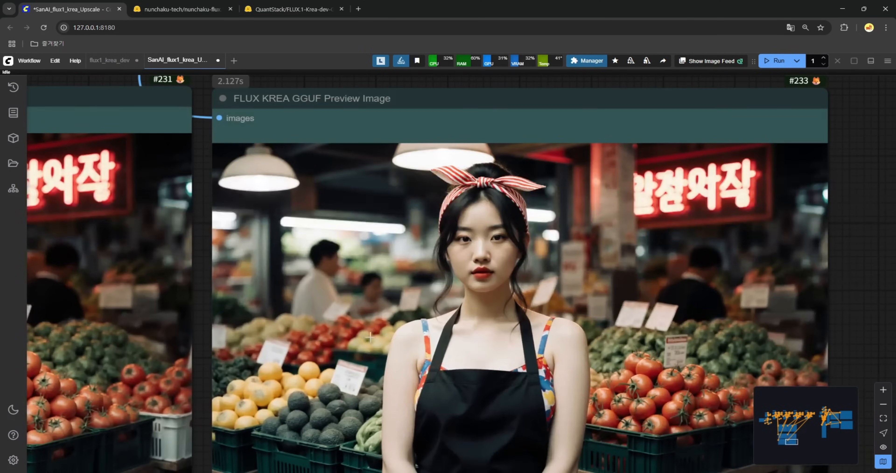
pyautogui.scroll(-5, 551, 341)
pyautogui.scroll(2, 116, 265)
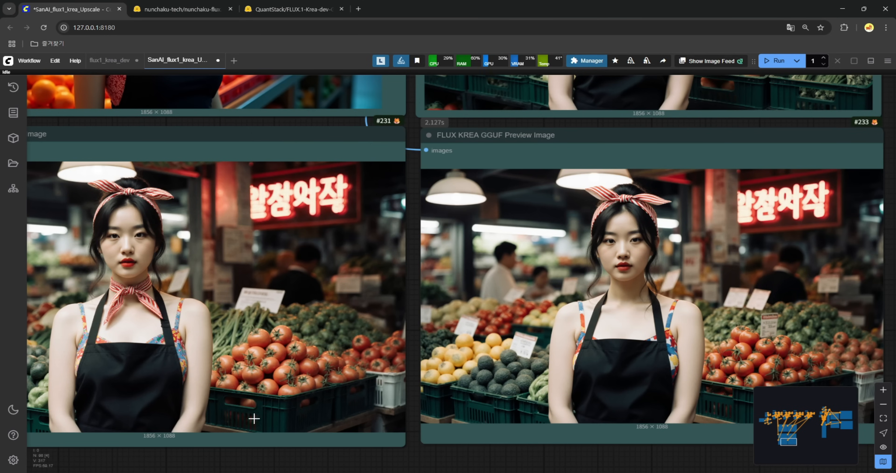
# Step: Inspect the FLUX KREA Nunchaku preview image in detail and compare it side by side with the FLUX preview
pyautogui.scroll(-7, 246, 410)
pyautogui.moveTo(649, 237); pyautogui.dragTo(651, 294)
pyautogui.scroll(5, 425, 247)
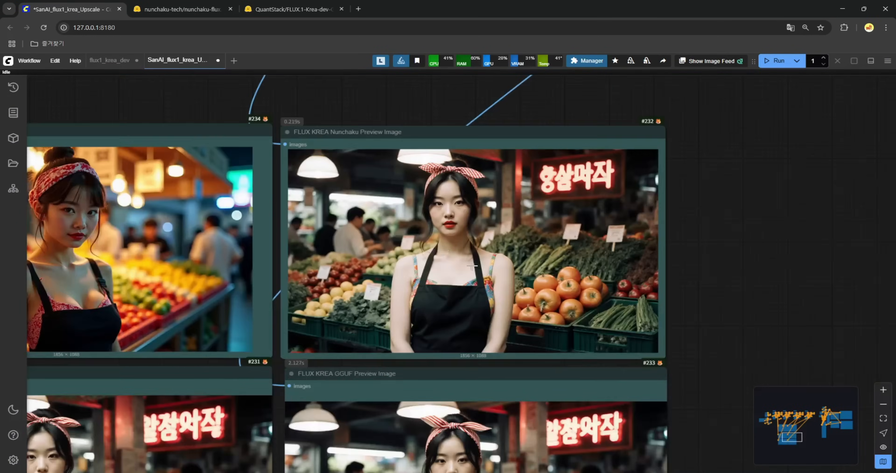
pyautogui.scroll(4, 470, 266)
pyautogui.scroll(-5, 466, 226)
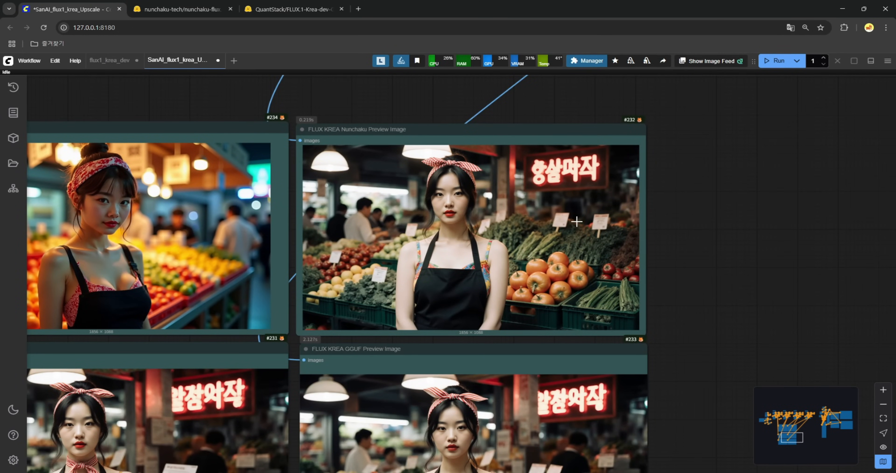
pyautogui.moveTo(477, 348); pyautogui.dragTo(474, 349)
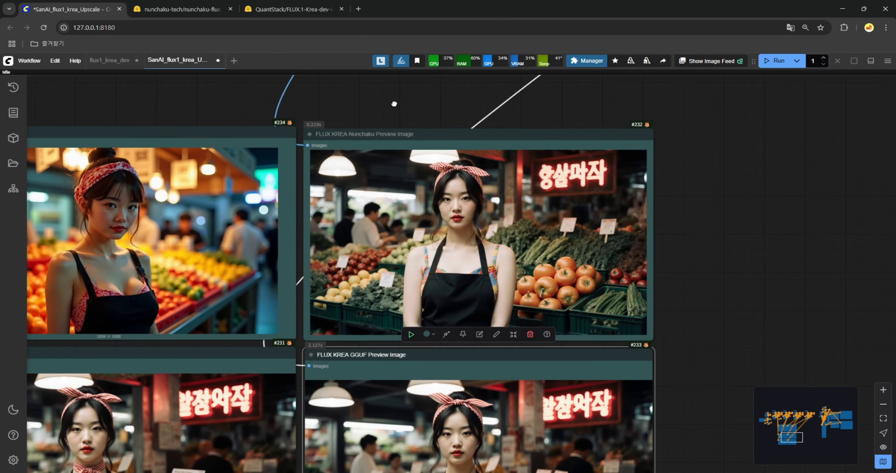
pyautogui.moveTo(395, 102); pyautogui.dragTo(528, 138)
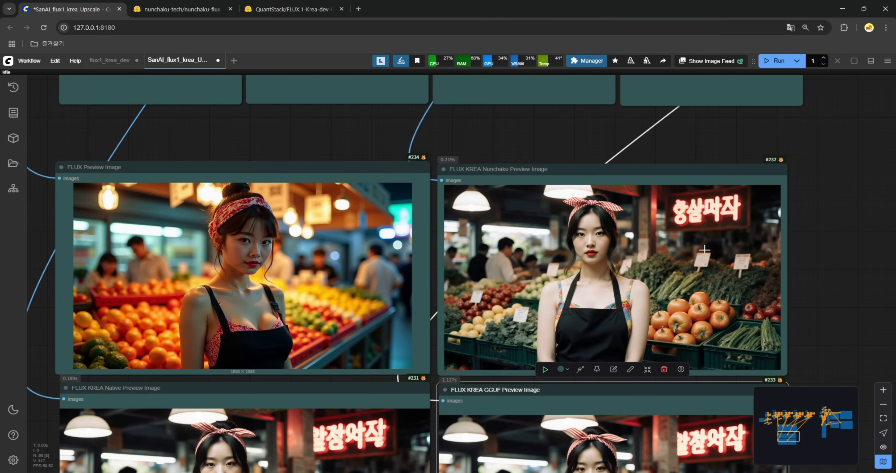
pyautogui.scroll(-10, 591, 255)
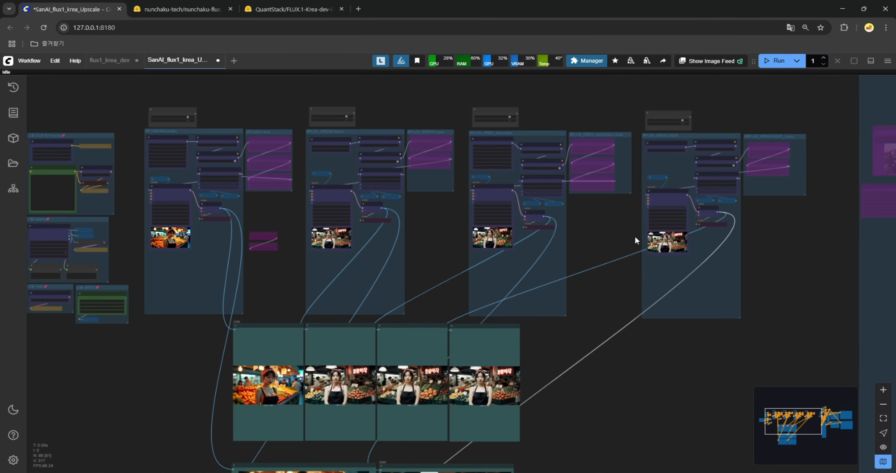
# Step: Bypass the FLUX Nunchaku, FLUX_KREA Native and FLUX_KREA GGUF groups, leaving only the FLUX_KREA Nunchaku group enabled
pyautogui.scroll(8, 327, 119)
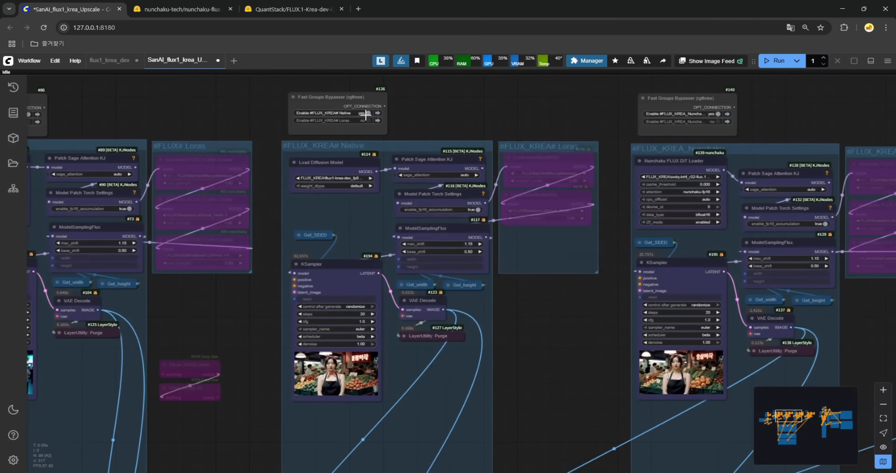
pyautogui.click(369, 114)
pyautogui.moveTo(161, 124); pyautogui.dragTo(282, 125)
pyautogui.click(149, 114)
pyautogui.moveTo(690, 119); pyautogui.dragTo(211, 155)
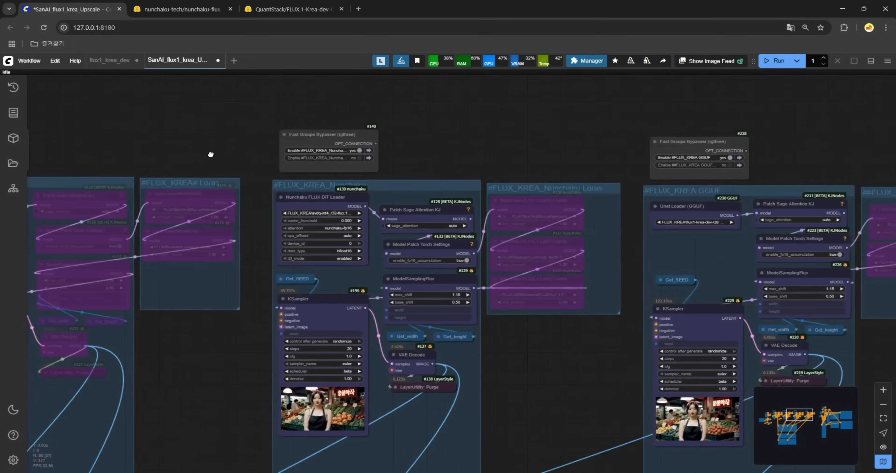
pyautogui.click(726, 157)
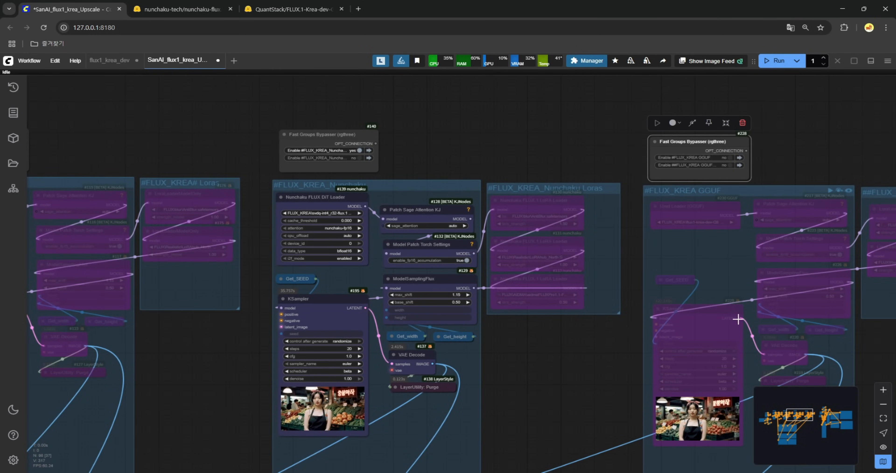
# Step: Review the sampler settings and available scheduler options in the FLUX_KREA Nunchaku group's KSampler without changing them
pyautogui.scroll(-4, 550, 400)
pyautogui.moveTo(298, 431); pyautogui.dragTo(349, 304)
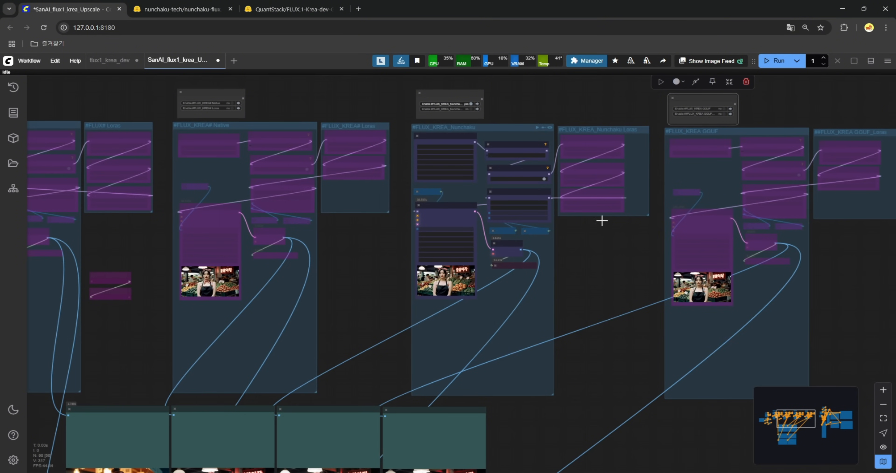
pyautogui.moveTo(198, 361); pyautogui.dragTo(184, 236)
pyautogui.moveTo(690, 169); pyautogui.dragTo(588, 379)
pyautogui.scroll(4, 414, 309)
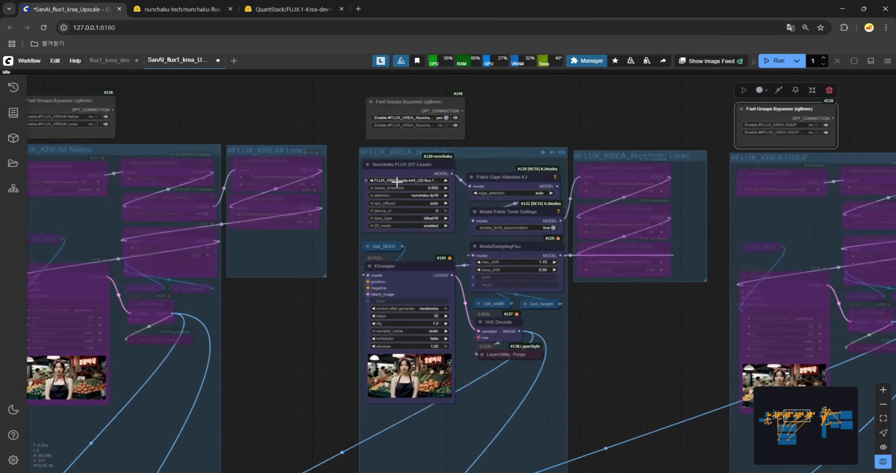
pyautogui.scroll(4, 431, 368)
pyautogui.moveTo(645, 304); pyautogui.dragTo(656, 198)
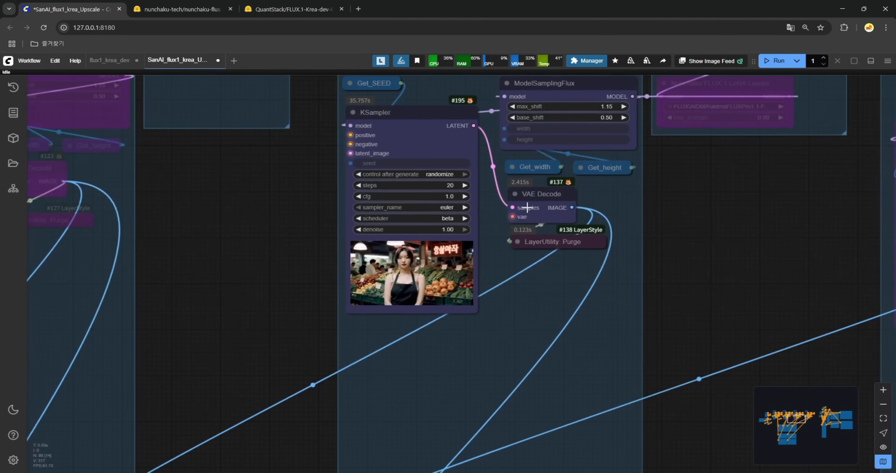
pyautogui.click(449, 207)
pyautogui.scroll(-2, 478, 396)
pyautogui.scroll(3, 478, 395)
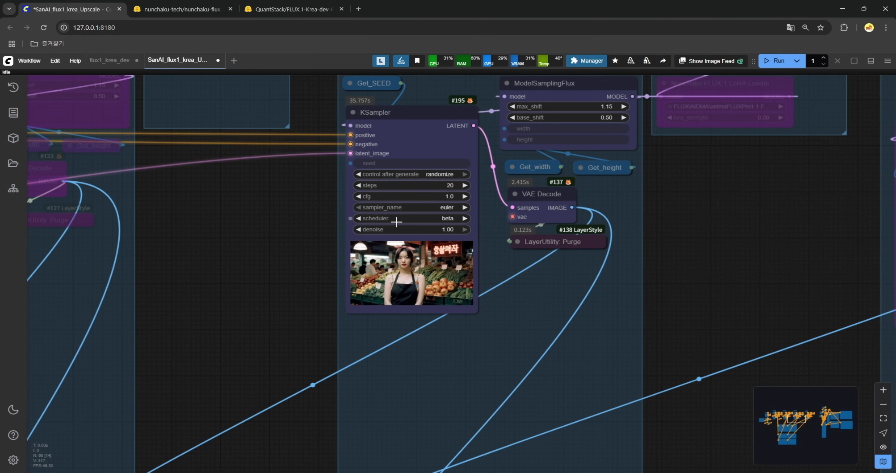
pyautogui.click(448, 218)
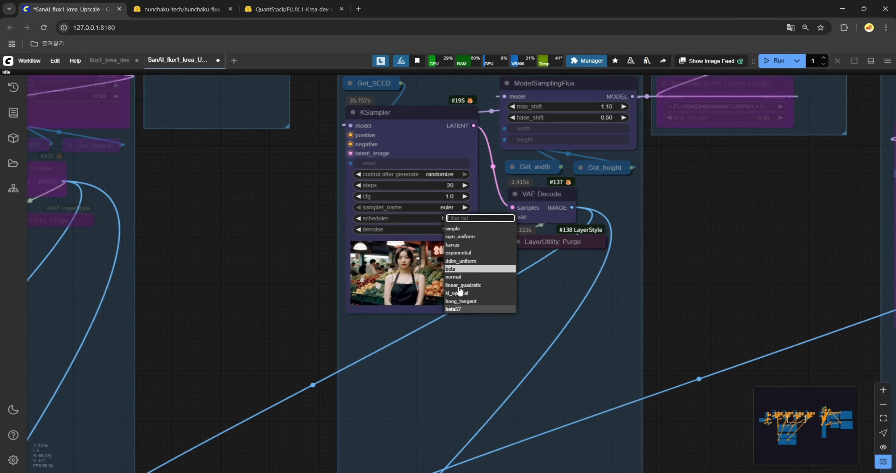
pyautogui.click(278, 249)
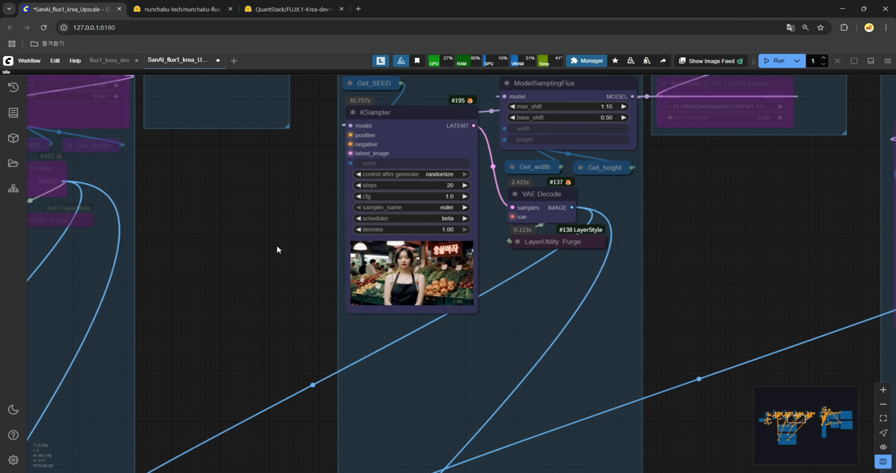
# Step: Set the FLUX_KREA Nunchaku KSampler's sampler to res_2s and its scheduler to bong_tangent, and run the workflow
pyautogui.click(396, 230)
pyautogui.scroll(5, 463, 208)
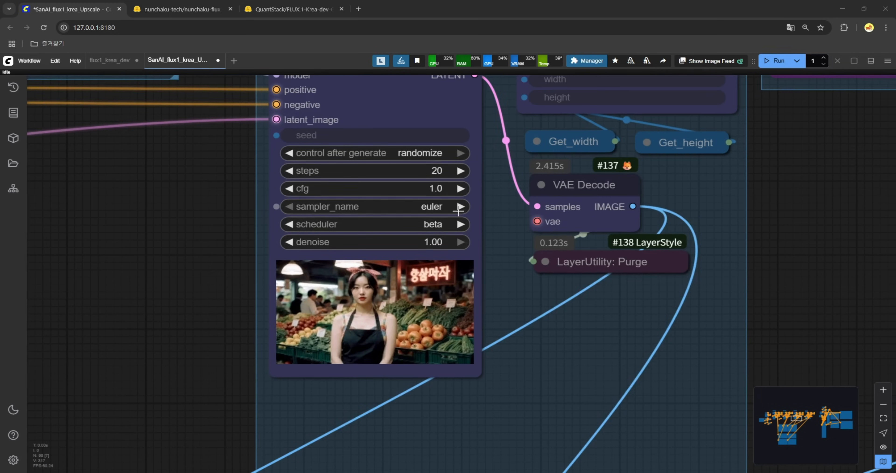
pyautogui.click(440, 206)
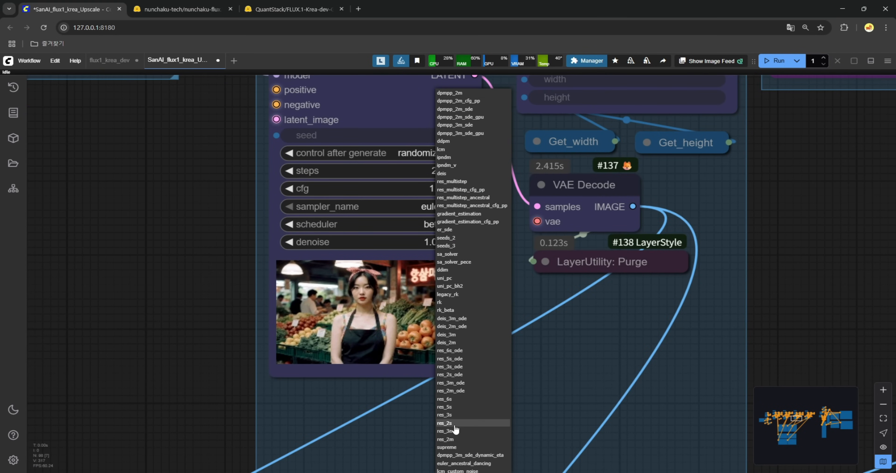
pyautogui.click(450, 423)
pyautogui.click(440, 225)
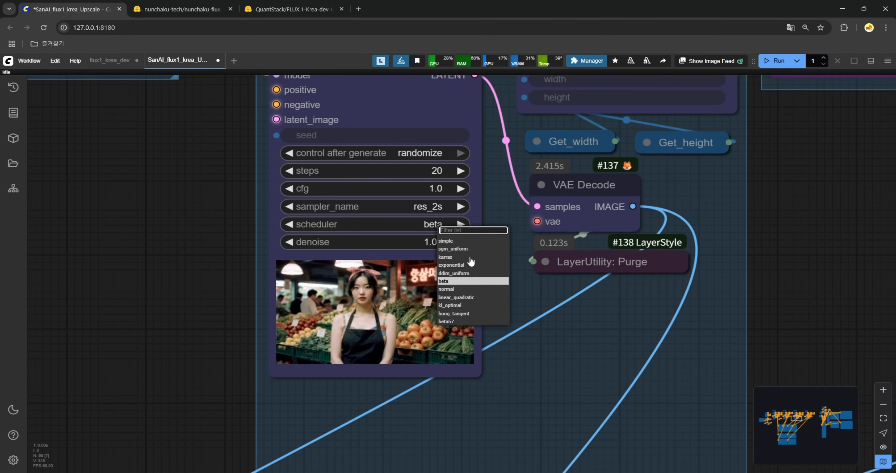
pyautogui.click(454, 313)
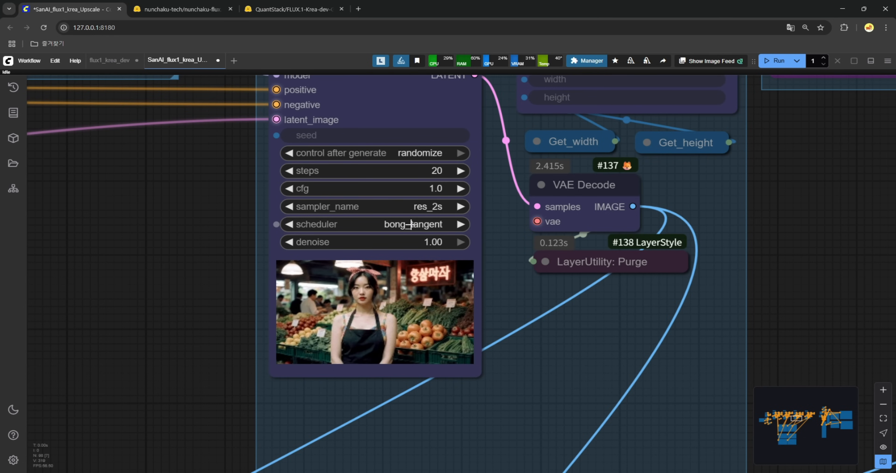
pyautogui.scroll(-5, 439, 229)
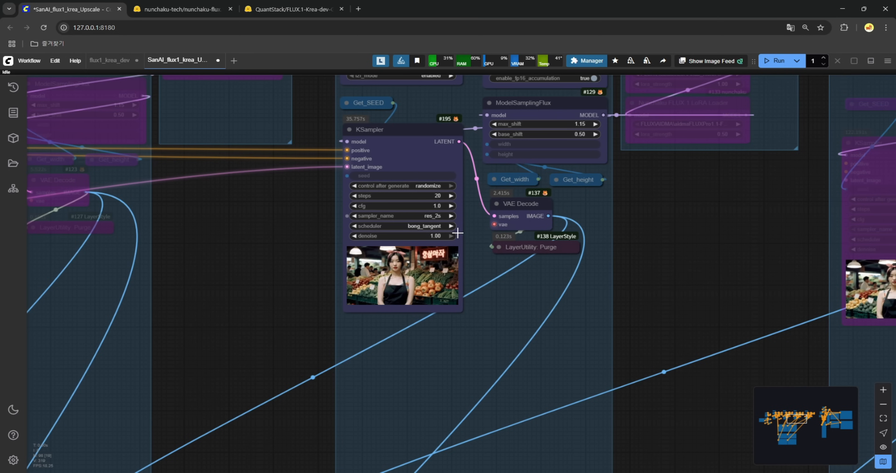
pyautogui.click(776, 61)
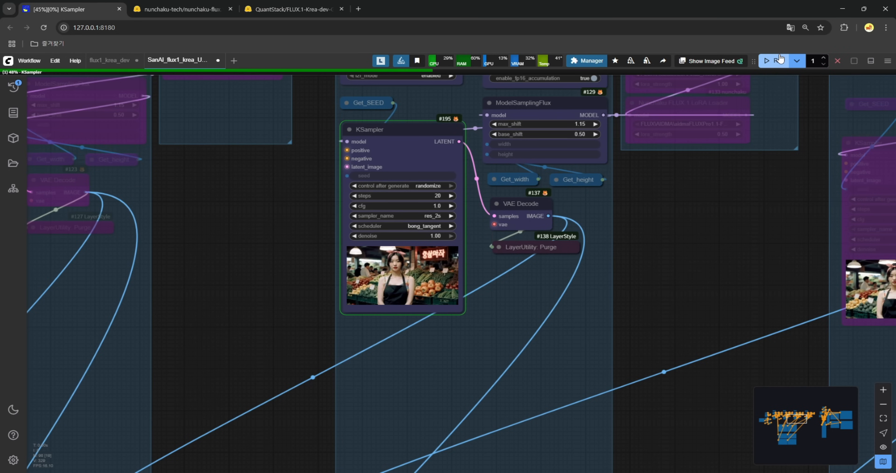
# Step: Search the Custom Nodes Manager for "res4" to find the RES4LYF node pack
pyautogui.click(586, 61)
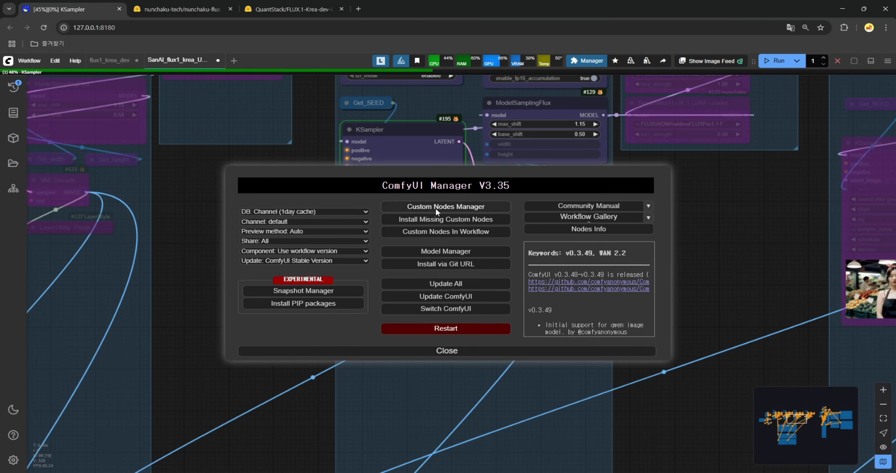
pyautogui.click(477, 206)
pyautogui.write('res4')
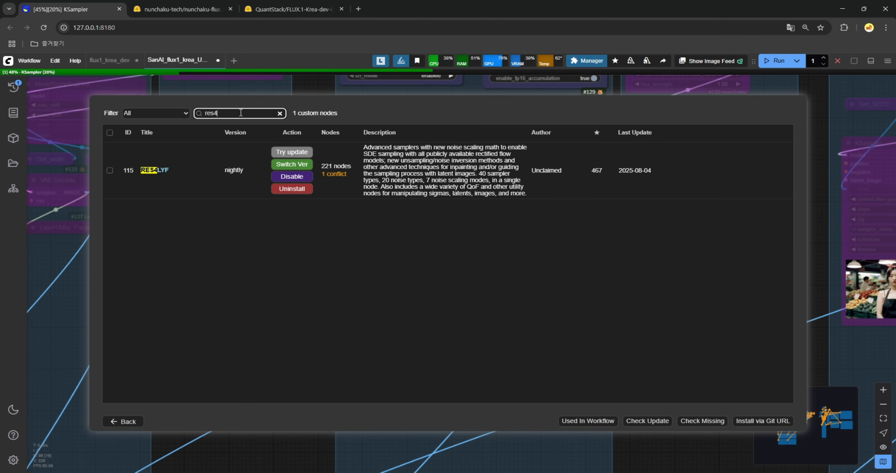
# Step: Open the RES4LYF GitHub page and read the README's installation and sampler menu sections
pyautogui.click(151, 170)
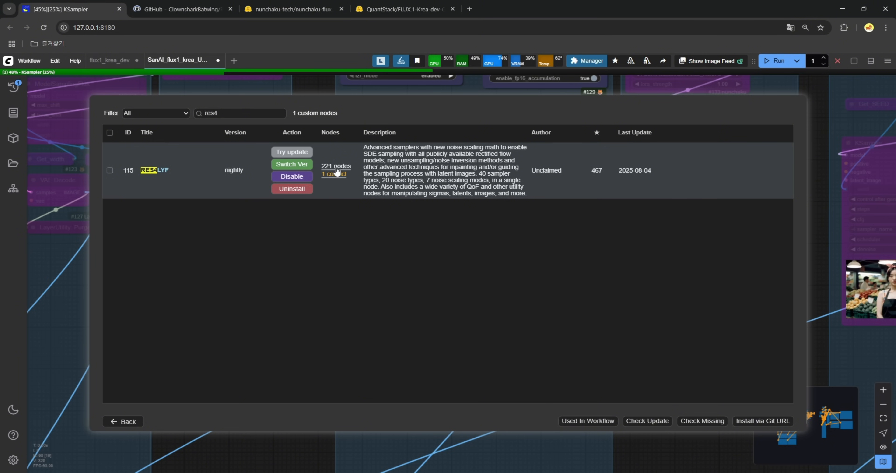
pyautogui.click(177, 10)
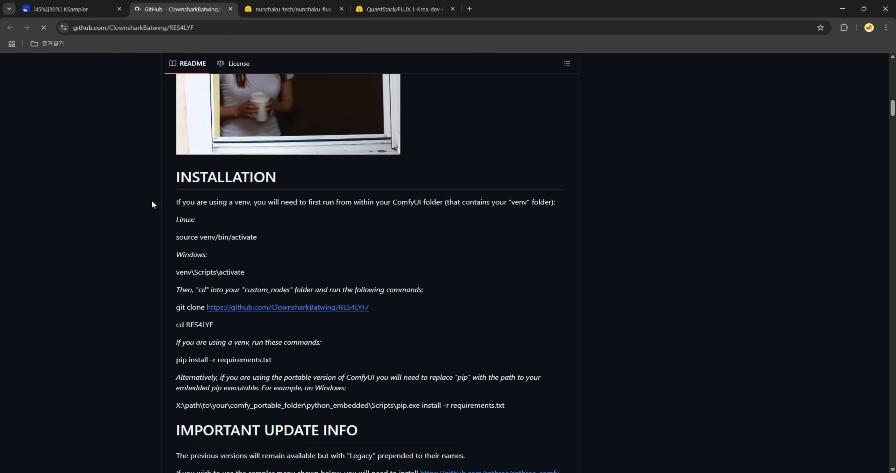
pyautogui.scroll(-9, 152, 203)
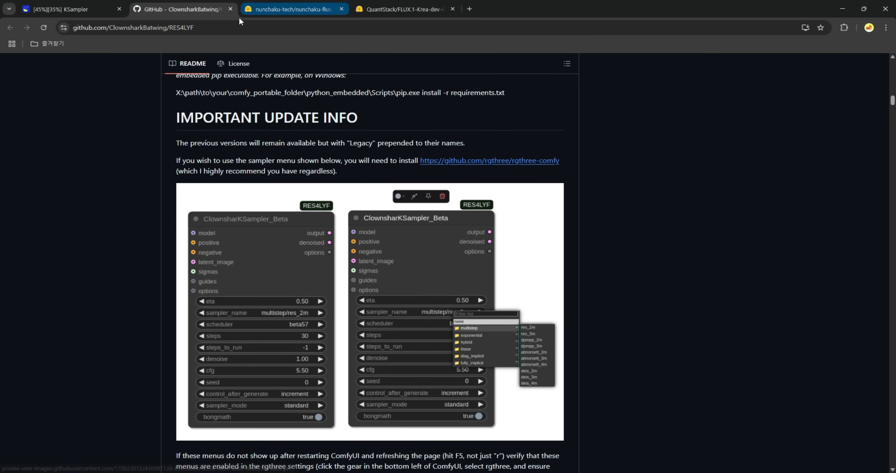
# Step: Return to the ComfyUI workflow, close the custom nodes manager and check the running KSampler's sampler setting
pyautogui.click(91, 11)
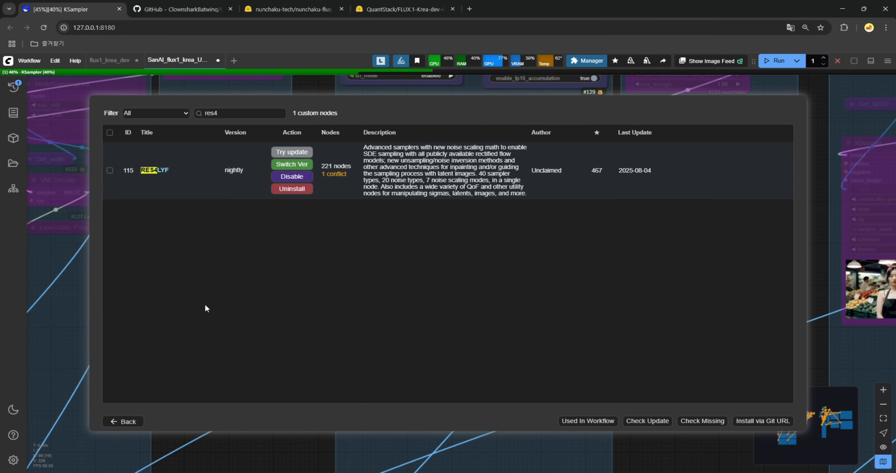
pyautogui.click(123, 421)
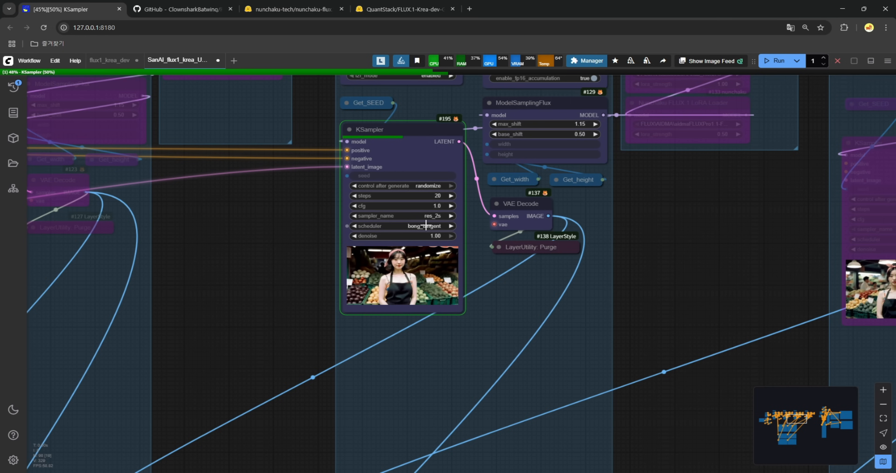
pyautogui.click(432, 216)
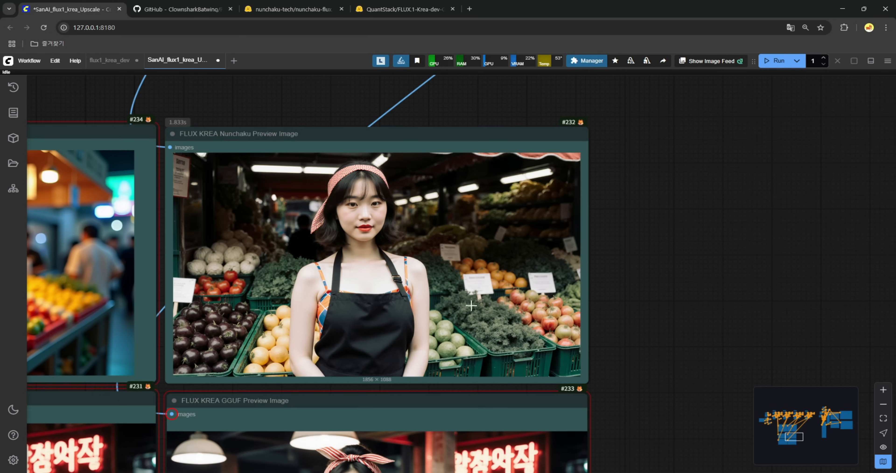
# Step: Examine the face and background detail of the FLUX KREA Nunchaku preview image up close
pyautogui.scroll(5, 512, 356)
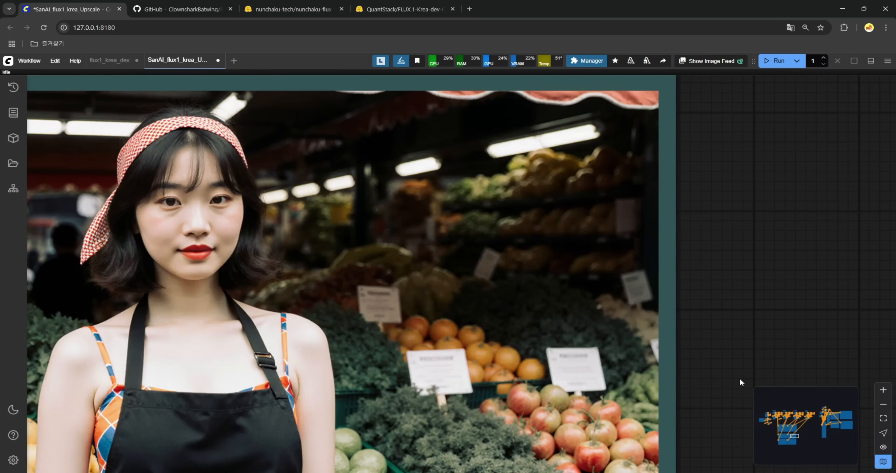
pyautogui.moveTo(733, 277); pyautogui.dragTo(779, 259)
pyautogui.scroll(2, 211, 208)
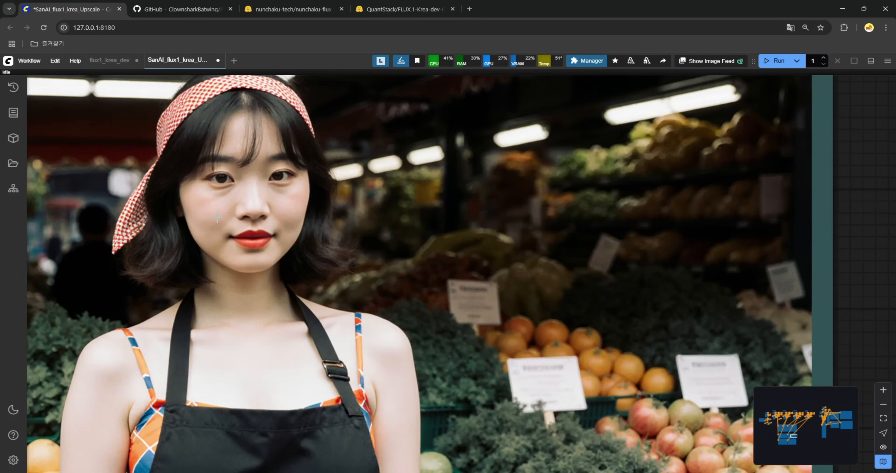
pyautogui.scroll(2, 212, 210)
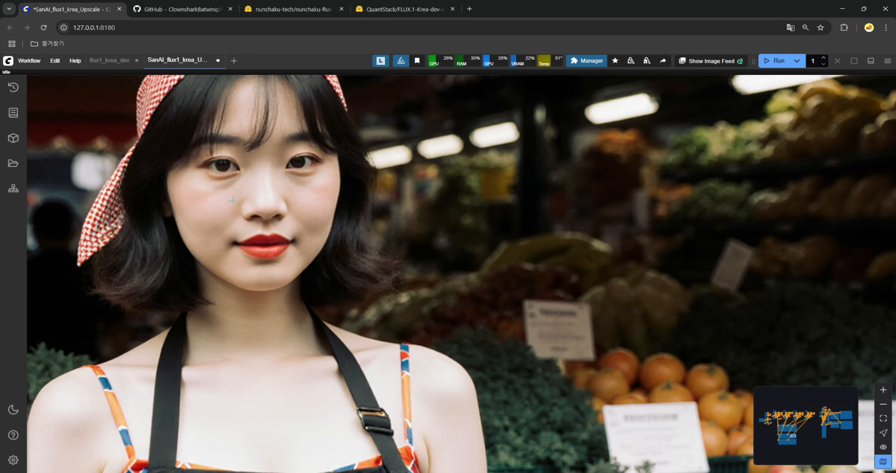
pyautogui.scroll(-5, 265, 218)
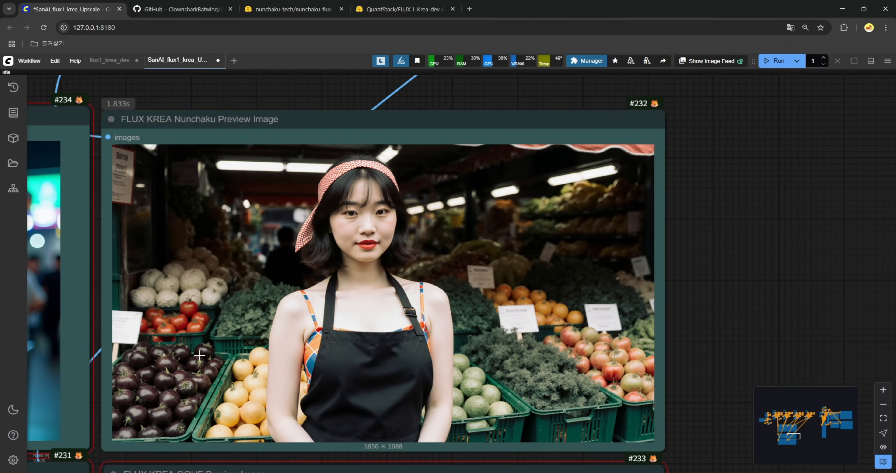
# Step: Switch to the ComfyUI console in Stability Matrix and check the sampling time of the finished run
pyautogui.hotkey('alt', 'Tab')
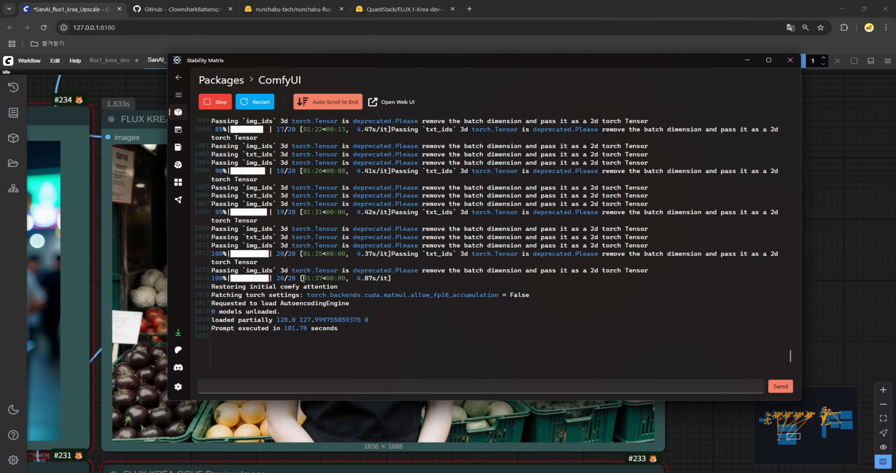
pyautogui.moveTo(302, 278); pyautogui.dragTo(323, 278)
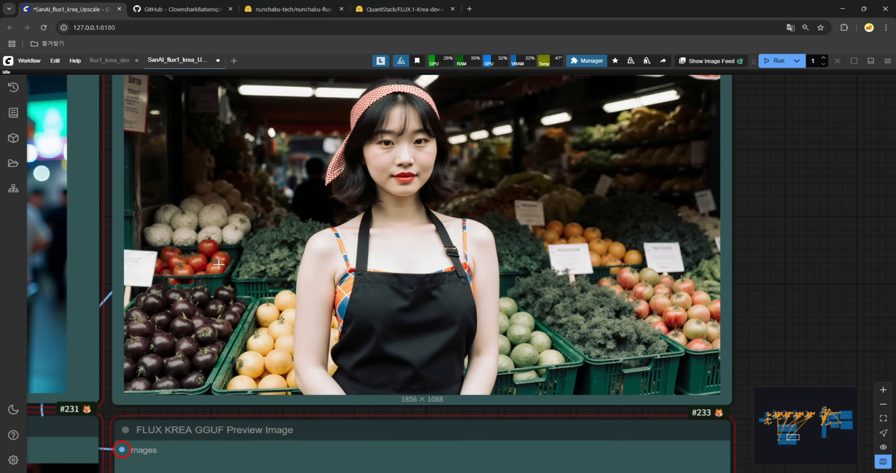
# Step: Return to the workflow, inspect the produce in the FLUX KREA Nunchaku preview and compare it with the neighbouring preview images
pyautogui.scroll(5, 205, 364)
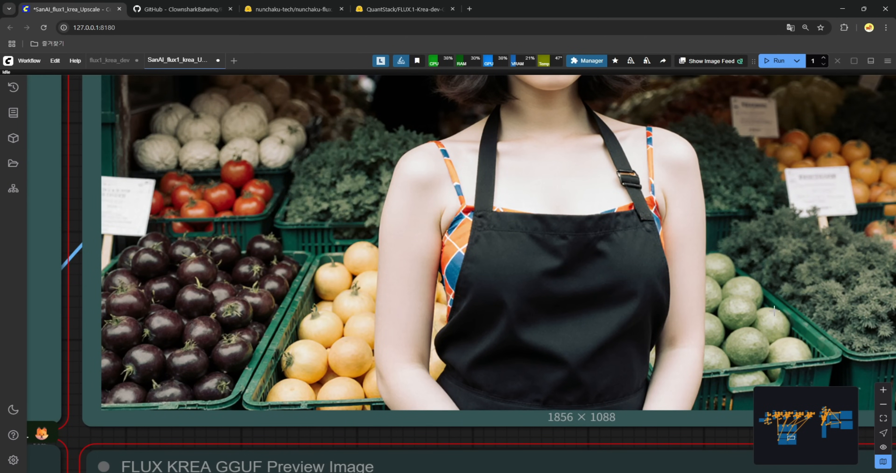
pyautogui.scroll(-10, 835, 302)
pyautogui.scroll(-1, 790, 193)
pyautogui.moveTo(832, 83); pyautogui.dragTo(566, 178)
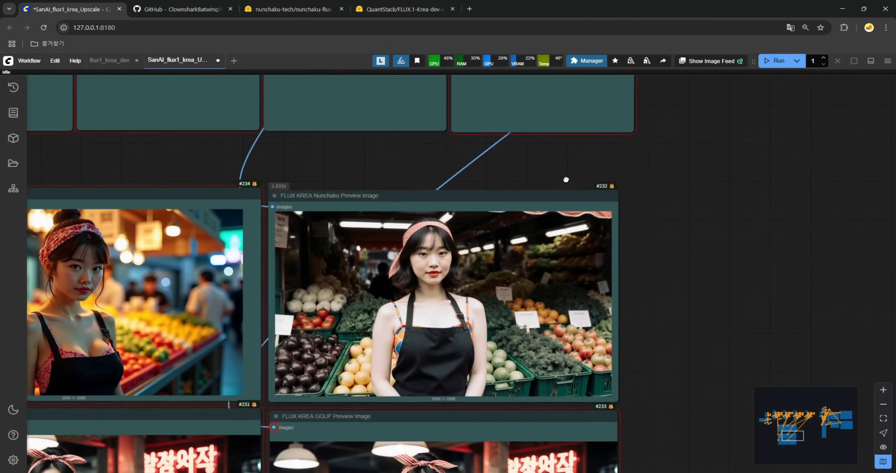
pyautogui.scroll(-4, 560, 178)
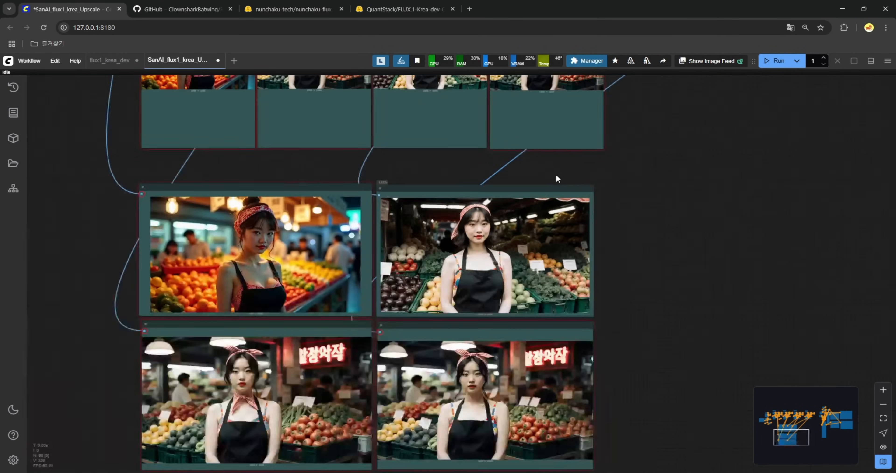
# Step: Review the sampler and scheduler settings of the FLUX_KREA Nunchaku KSampler, and go back to the row of model preview images
pyautogui.moveTo(650, 104); pyautogui.dragTo(611, 248)
pyautogui.scroll(8, 557, 171)
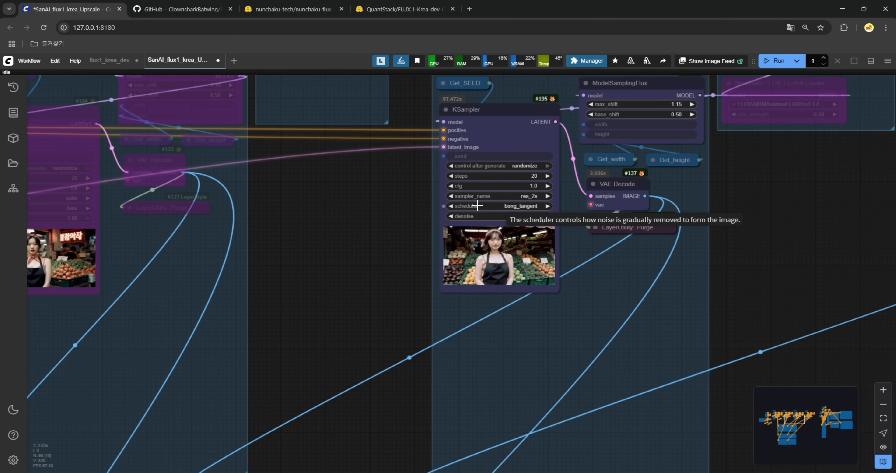
pyautogui.scroll(-5, 478, 205)
pyautogui.moveTo(587, 428); pyautogui.dragTo(690, 221)
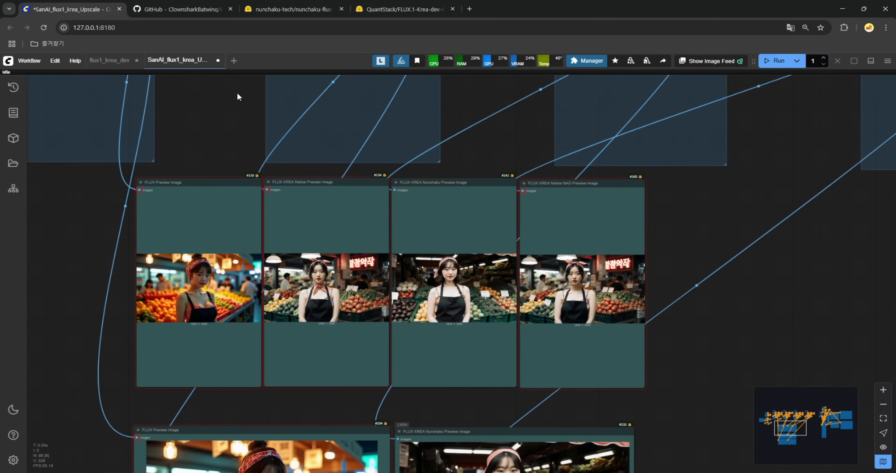
# Step: Create a new blank workflow and close the nunchaku-tech and QuantStack FLUX.1-Krea-dev browser pages
pyautogui.click(234, 61)
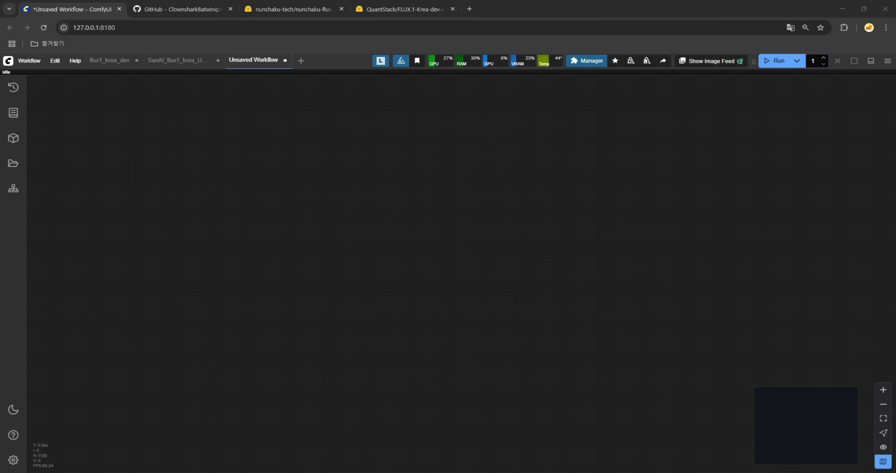
pyautogui.click(341, 9)
pyautogui.click(341, 9)
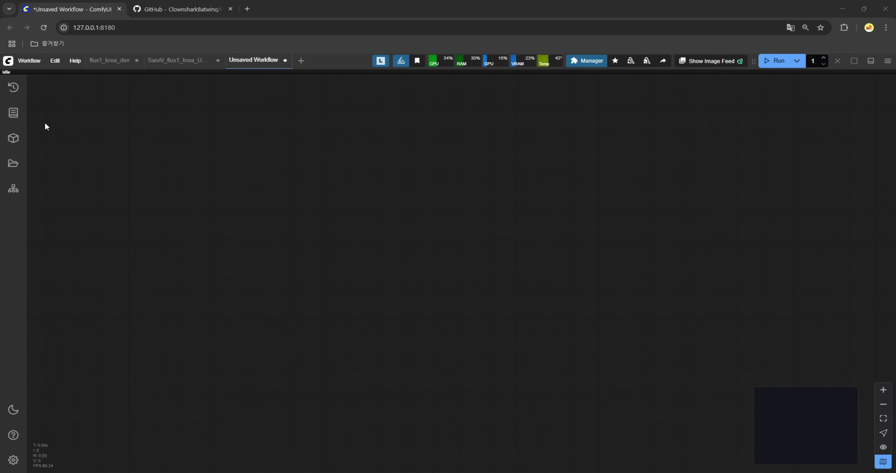
pyautogui.click(247, 9)
pyautogui.write('https://huggingface.co/QuantStack/Wan2.2-T2V-A14B-GGUF/tree/main/HighNoise')
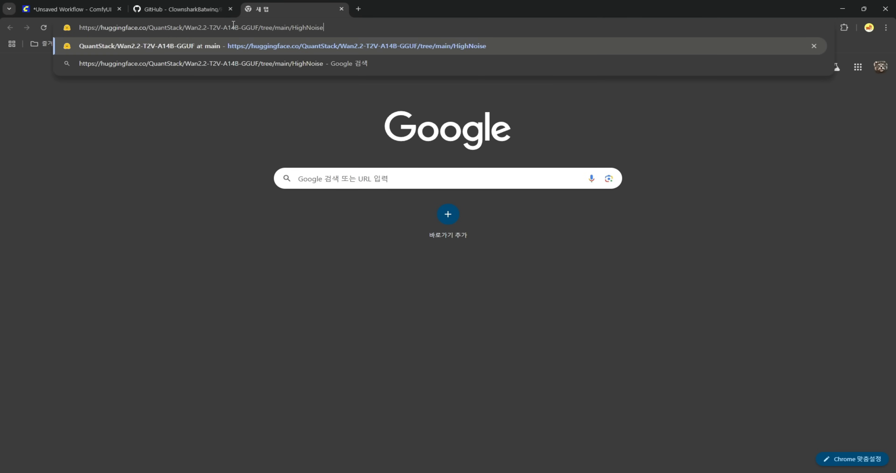
pyautogui.press('Return')
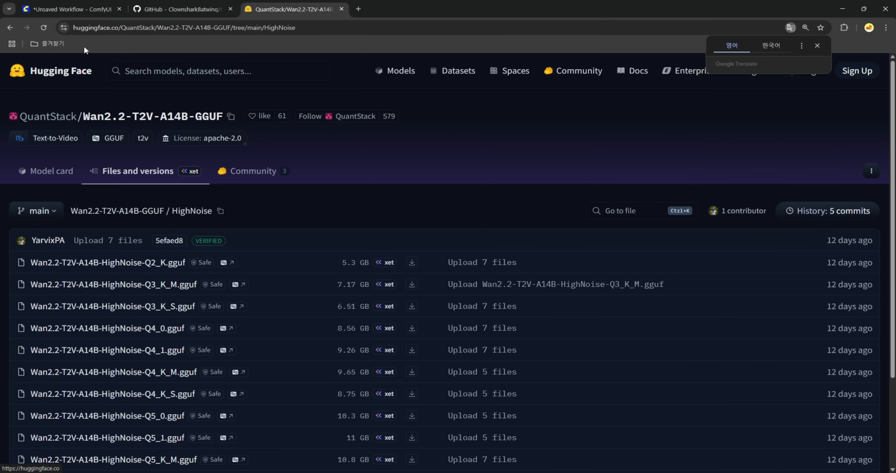
# Step: Open the LowNoise folder of the Wan2.2-T2V-A14B-GGUF repository and look through its GGUF files
pyautogui.click(304, 27)
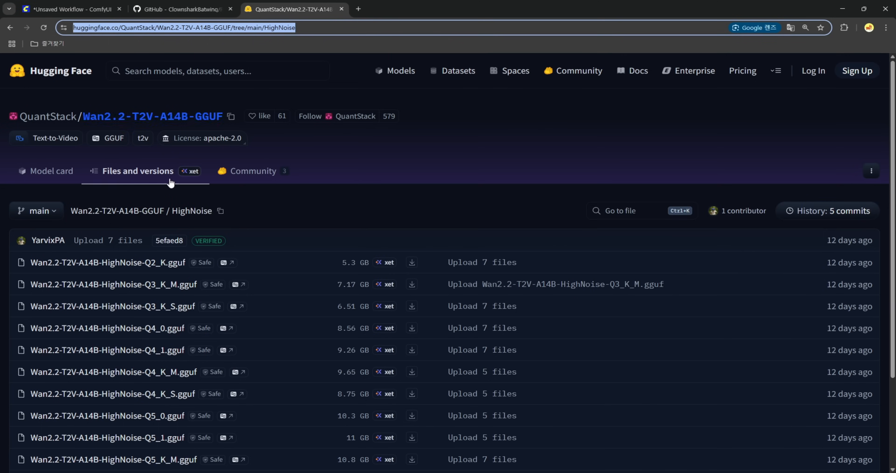
pyautogui.click(152, 211)
pyautogui.click(61, 283)
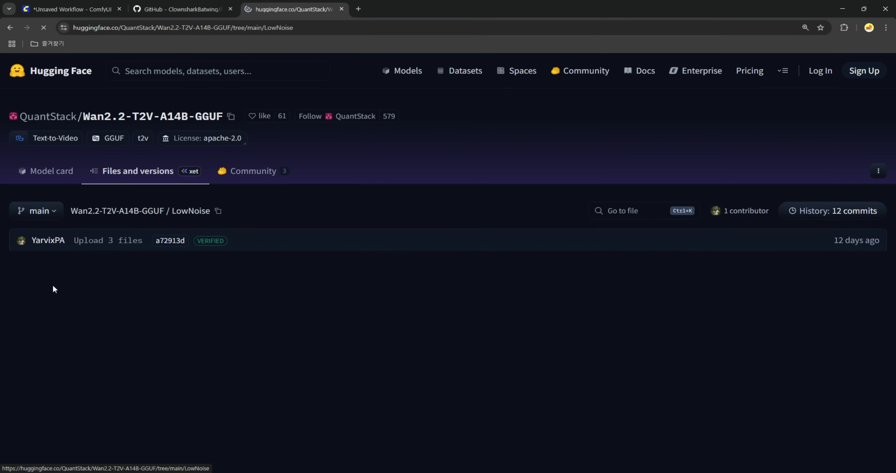
pyautogui.scroll(-2, 139, 365)
pyautogui.scroll(-1, 138, 365)
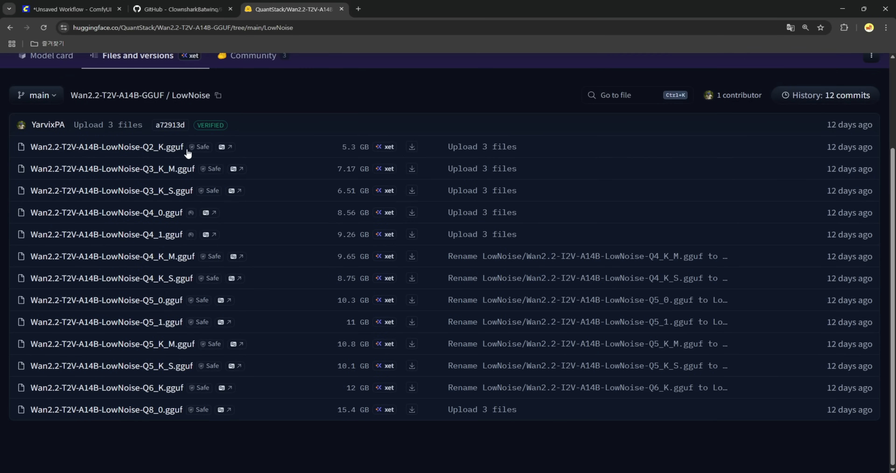
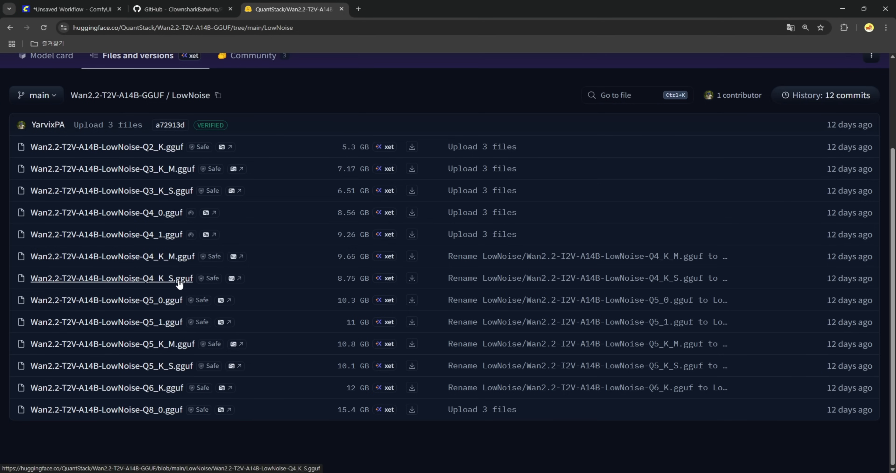
# Step: Go back to the repository's root and view the GGUF files in the HighNoise folder
pyautogui.click(116, 97)
pyautogui.click(62, 262)
pyautogui.scroll(-2, 146, 377)
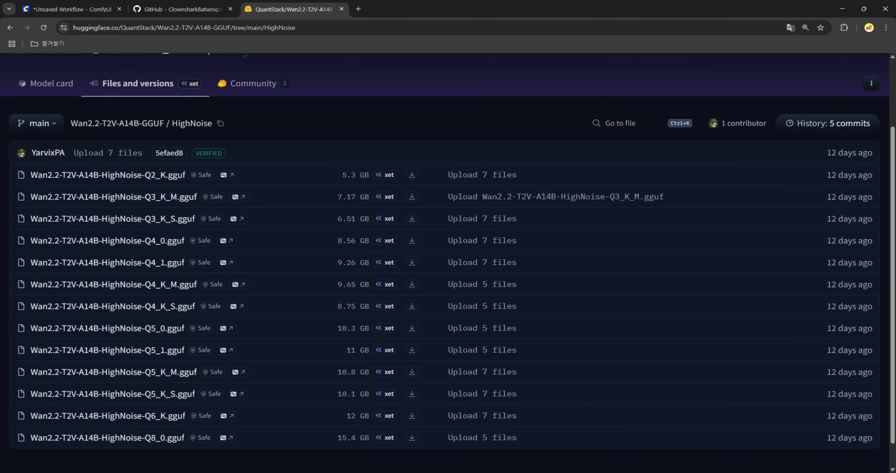
# Step: Open huggingface.co/city96/umt5-xxl-encoder-gguf/tree/main in a new browser tab and view its encoder files
pyautogui.click(358, 8)
pyautogui.write('https://huggingface.co/city96/umt5-xxl-encoder-gguf/tree/main')
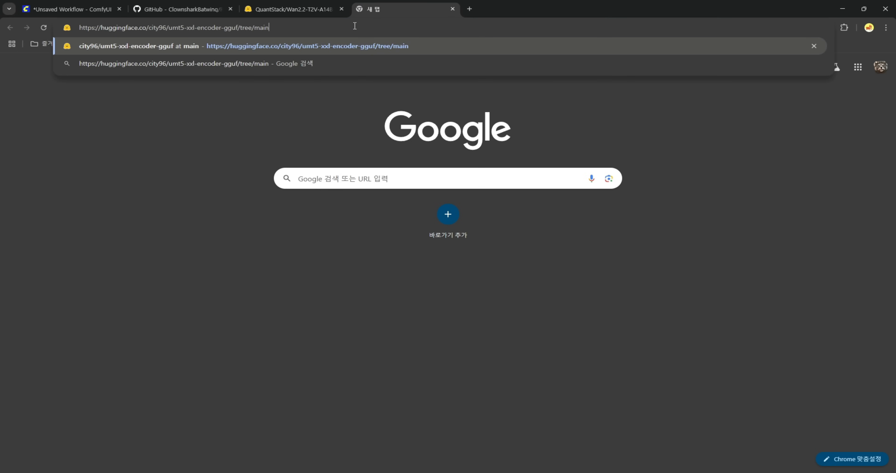
pyautogui.press('Return')
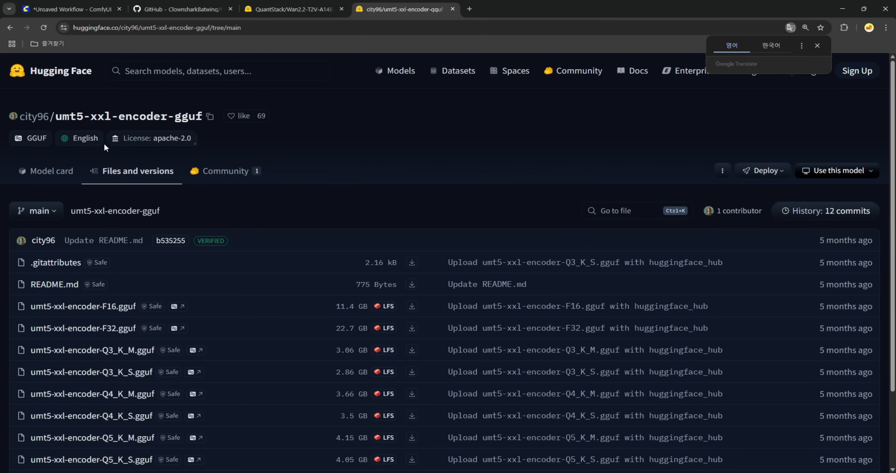
pyautogui.scroll(-2, 96, 296)
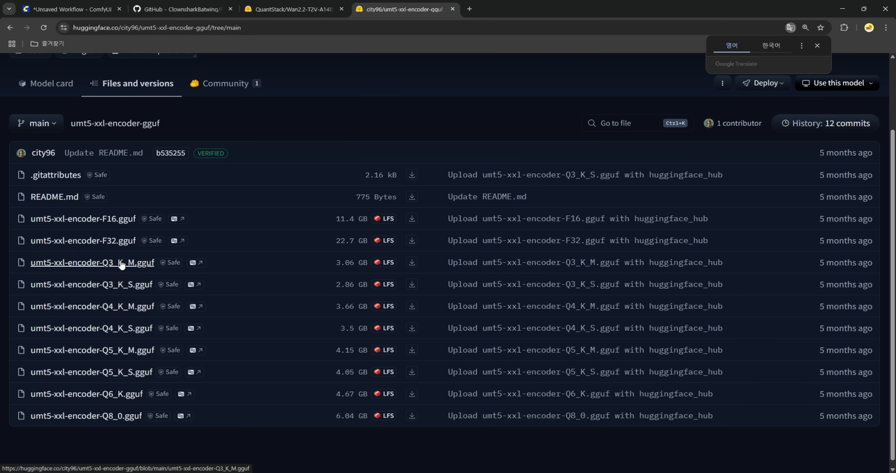
# Step: Return to the Wan2.2-T2V-A14B-GGUF page and review the HighNoise file list again
pyautogui.click(292, 10)
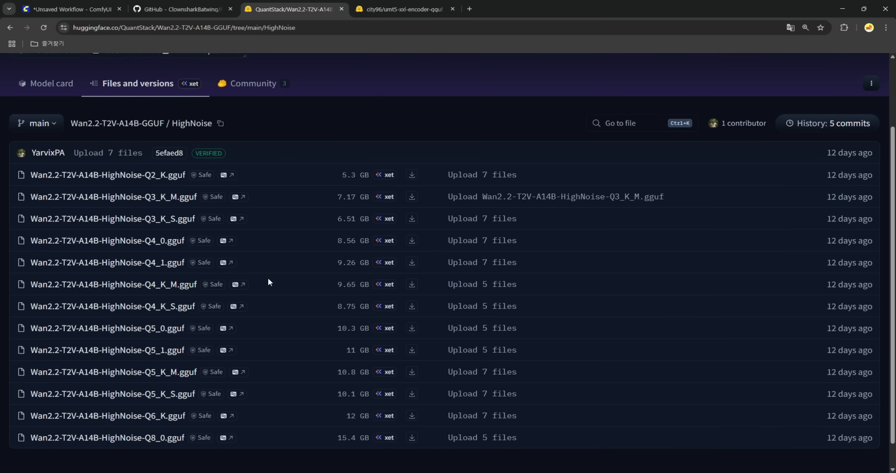
pyautogui.scroll(2, 192, 341)
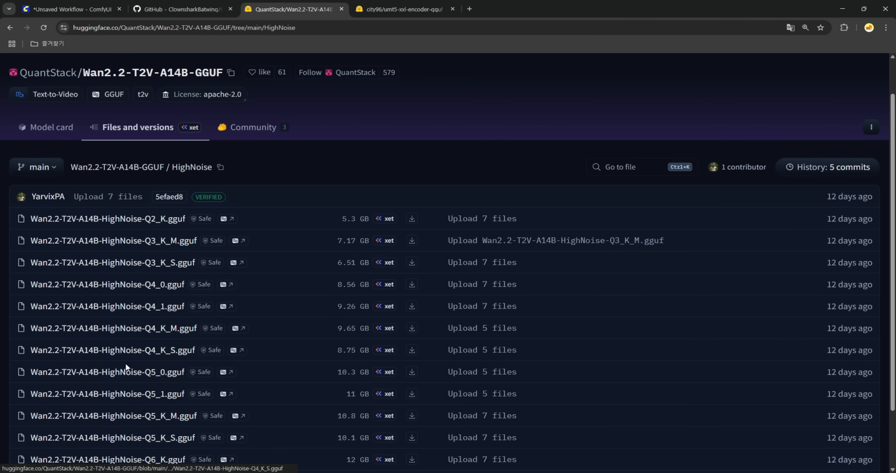
pyautogui.scroll(-2, 160, 416)
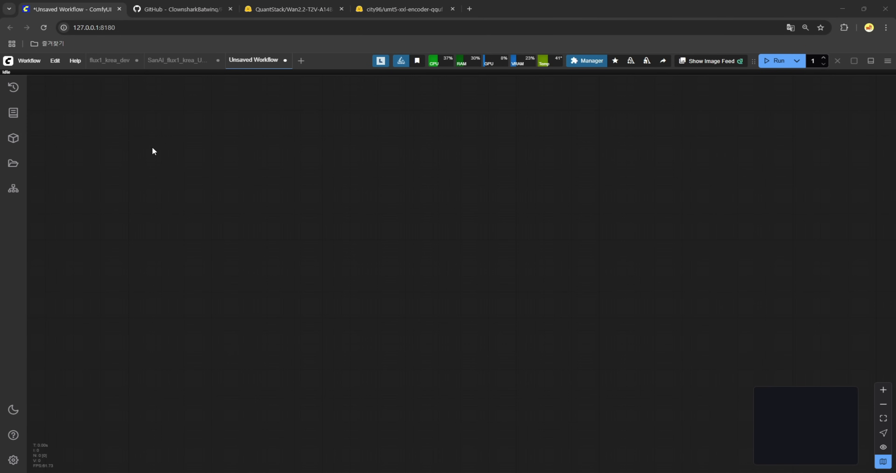
# Step: Switch to ComfyUI and add a Unet Loader (GGUF) node to the empty workflow canvas
pyautogui.doubleClick(147, 144)
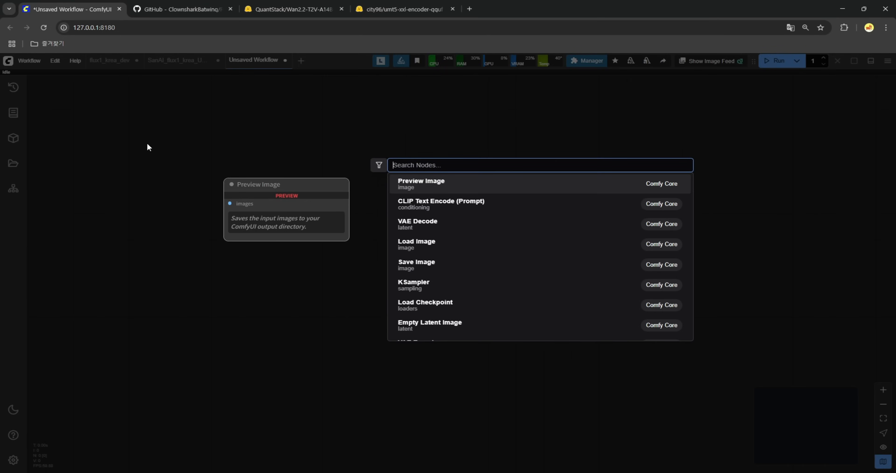
pyautogui.write('unet loa')
pyautogui.press('Return')
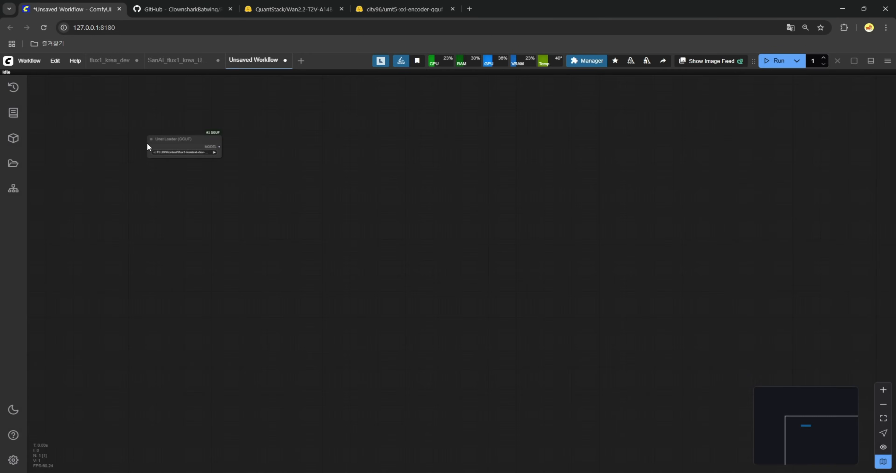
pyautogui.scroll(8, 147, 142)
pyautogui.scroll(3, 176, 139)
# Step: Search the Custom Nodes Manager for GGUF
pyautogui.click(583, 65)
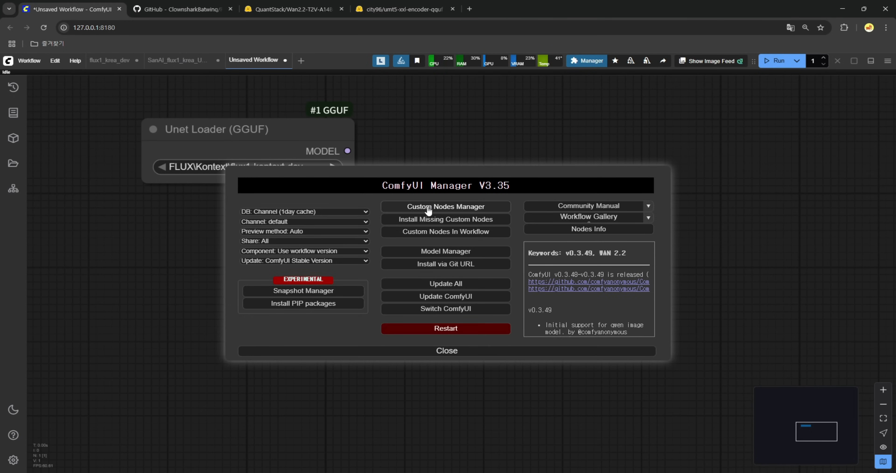
pyautogui.click(431, 209)
pyautogui.click(261, 114)
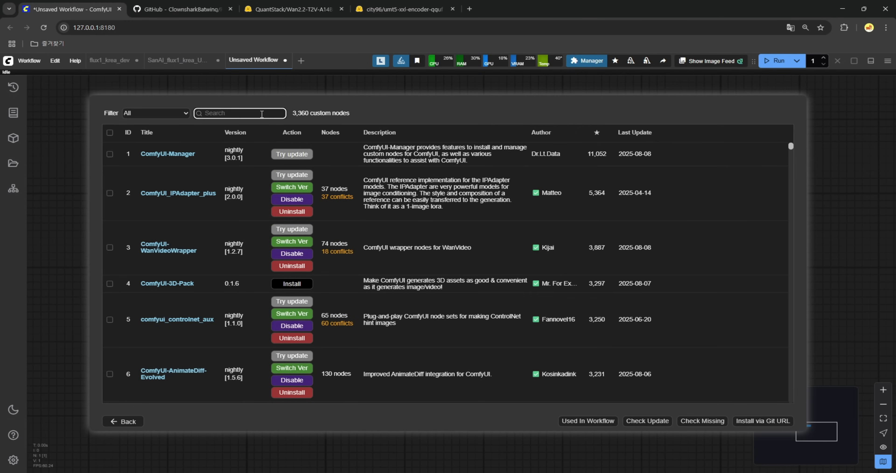
pyautogui.write('GGUF')
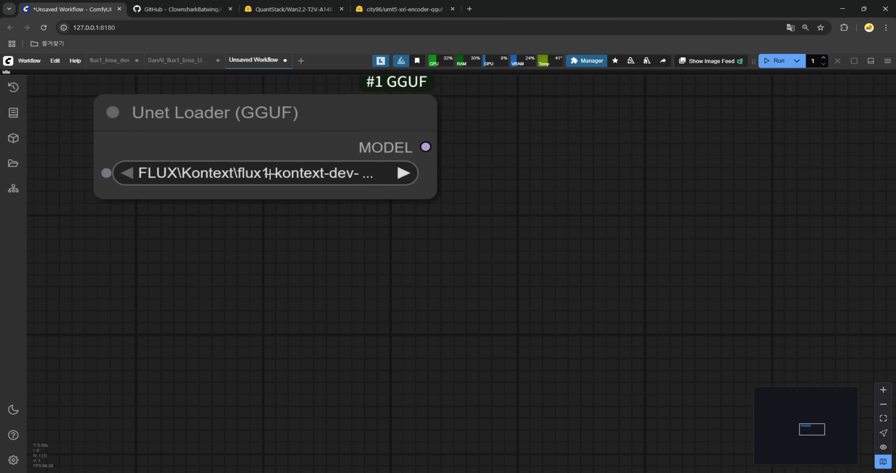
# Step: View the Unet Loader's model list, then switch to File Explorer and select the Wan2_1 folder inside models\unet
pyautogui.click(271, 173)
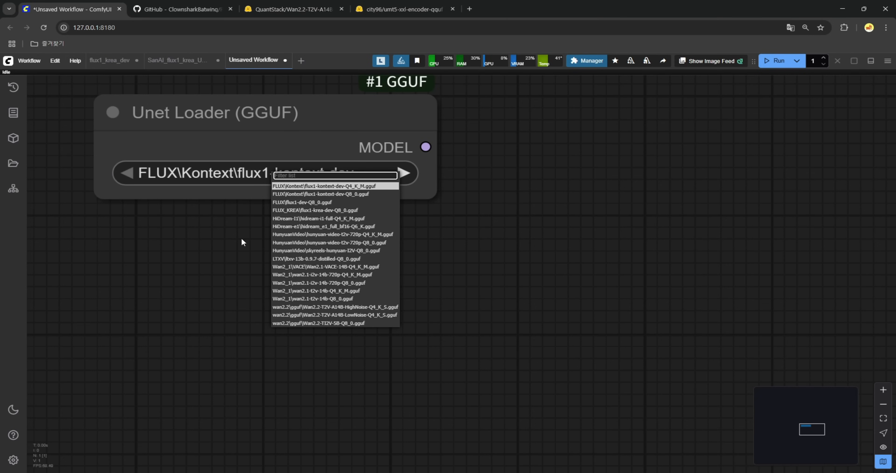
pyautogui.scroll(-4, 257, 166)
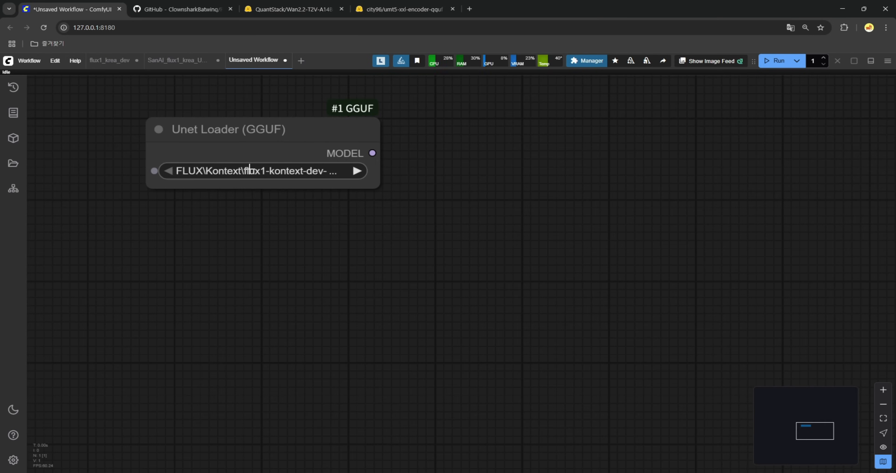
pyautogui.hotkey('alt', 'Tab')
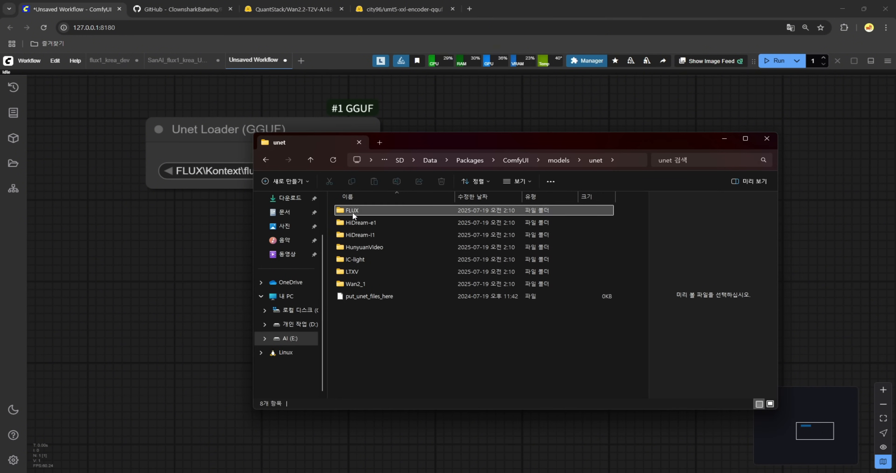
pyautogui.click(355, 284)
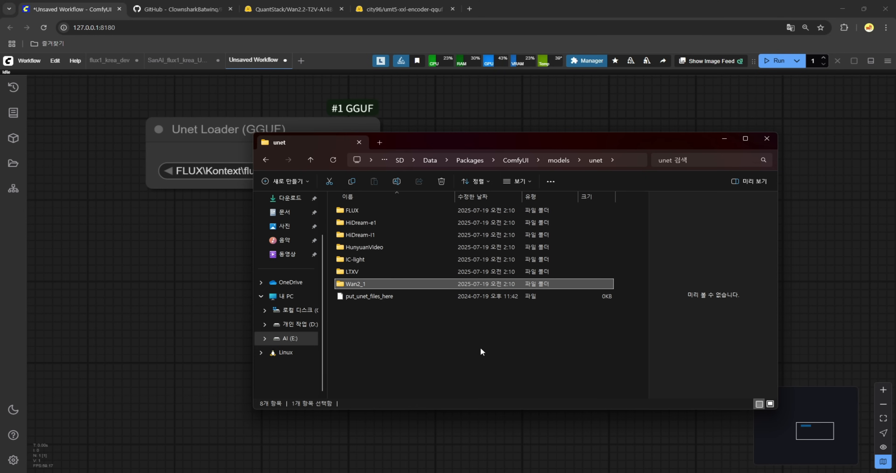
# Step: Go up from the unet folder to SD\Data and open Models\DiffusionModels\wan2.2
pyautogui.hotkey('alt', 'Up')
pyautogui.hotkey('alt', 'Up')
pyautogui.hotkey('alt', 'Up')
pyautogui.hotkey('alt', 'Up')
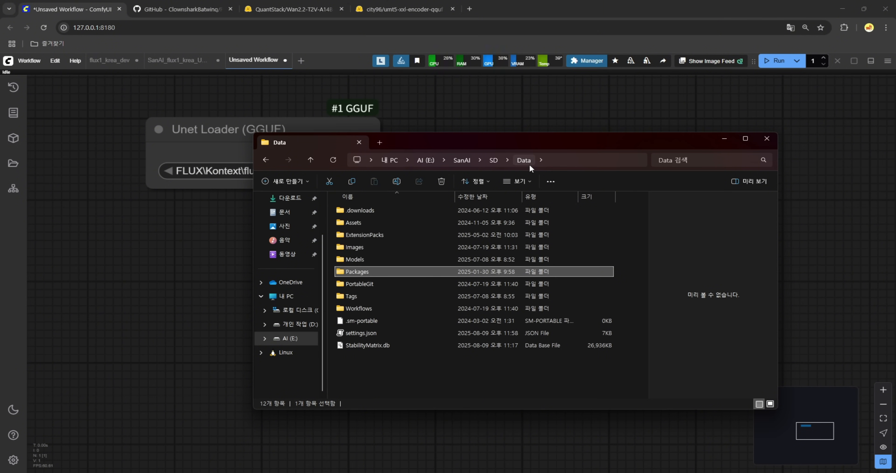
pyautogui.doubleClick(374, 259)
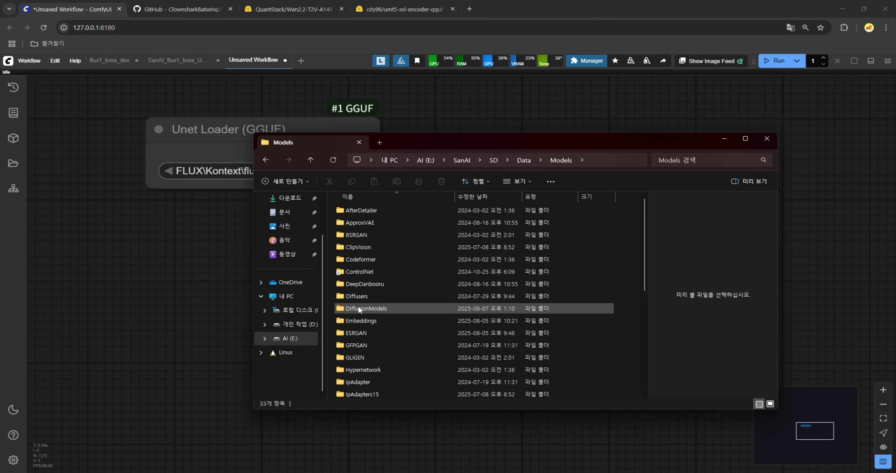
pyautogui.doubleClick(360, 308)
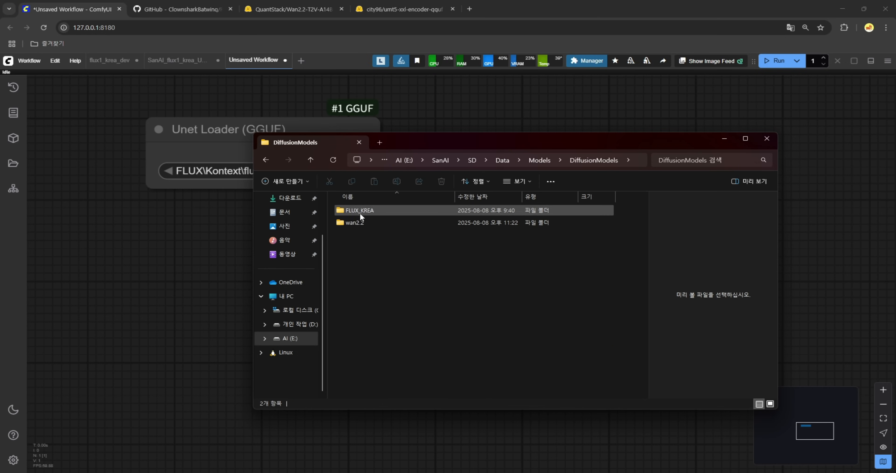
pyautogui.doubleClick(358, 222)
# Step: Look into the Merge subfolder of wan2.2, go back and open the gguf subfolder
pyautogui.click(384, 248)
pyautogui.click(361, 222)
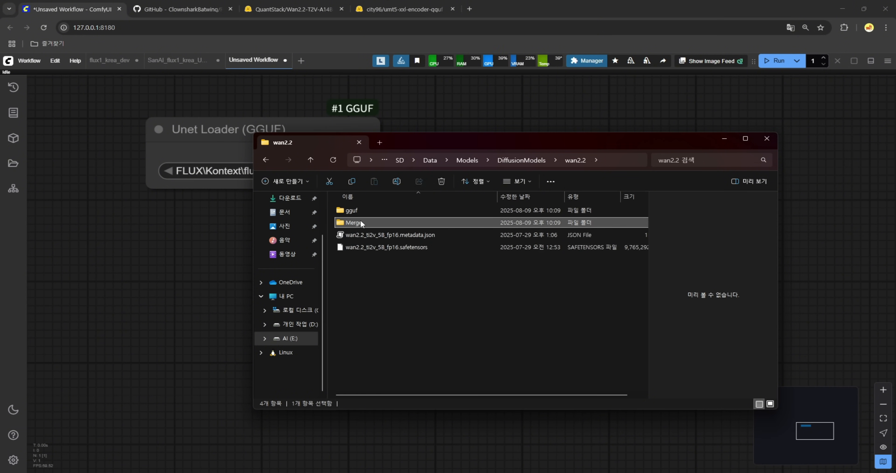
pyautogui.doubleClick(360, 223)
pyautogui.hotkey('alt', 'Left')
pyautogui.click(360, 212)
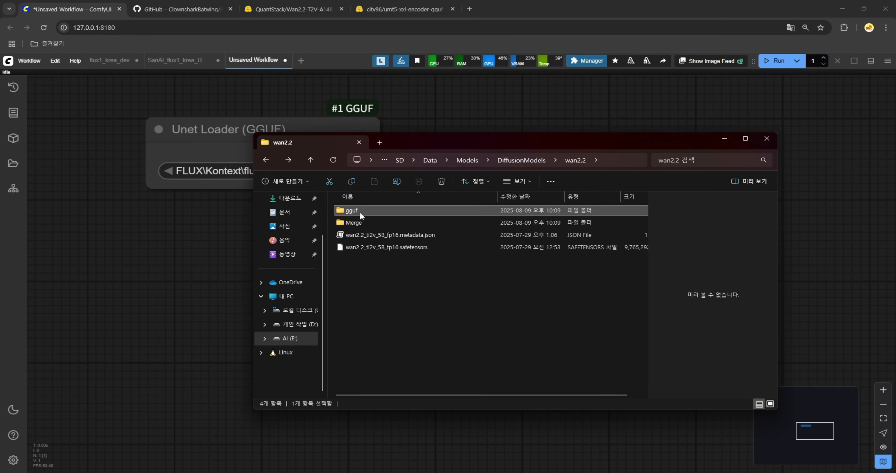
pyautogui.doubleClick(360, 212)
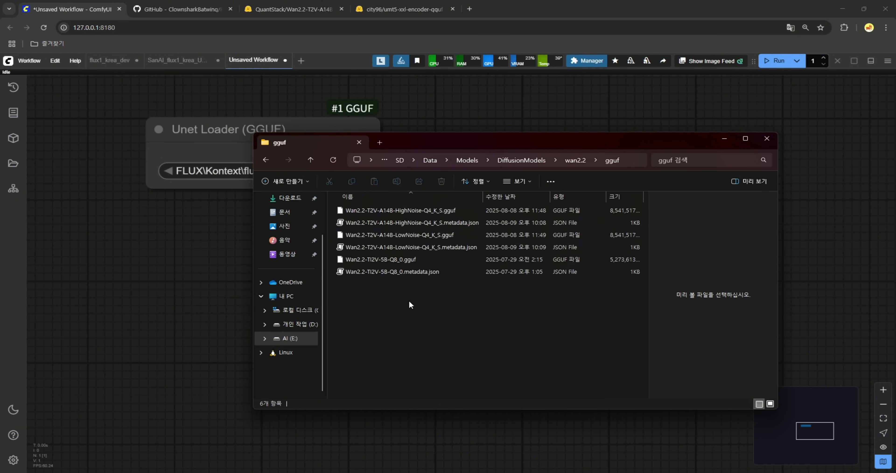
# Step: Select the HighNoise-Q4_K_S, LowNoise-Q4_K_S and TI2V-5B-Q8_0 GGUF files in the gguf folder
pyautogui.click(422, 211)
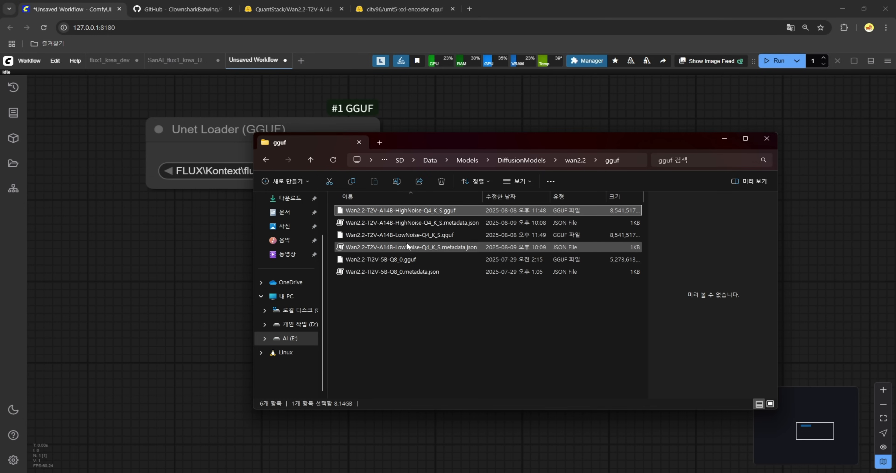
pyautogui.keyDown('ctrl'); pyautogui.click(409, 234); pyautogui.keyUp('ctrl')
pyautogui.keyDown('ctrl'); pyautogui.click(400, 259); pyautogui.keyUp('ctrl')
# Step: Widen the Unet Loader node in ComfyUI and set its model to wan2.2\gguf\Wan2.2-T2V-A14B-HighNoise-Q4_K_S.gguf
pyautogui.moveTo(395, 259); pyautogui.dragTo(462, 189)
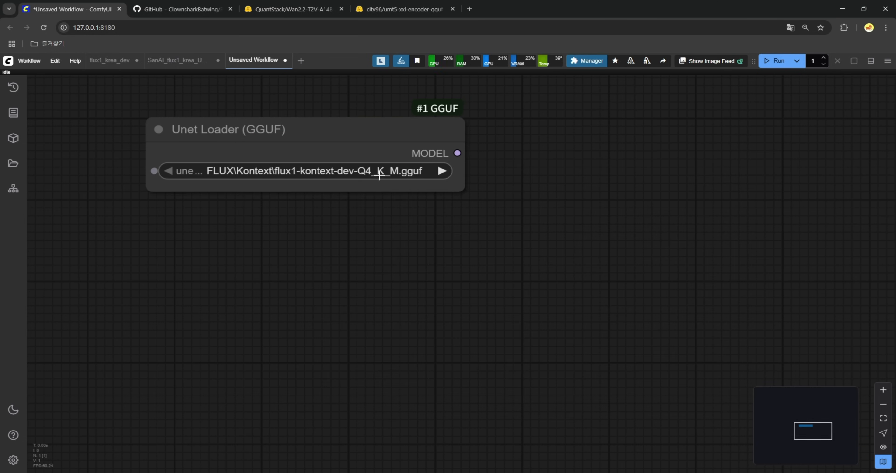
pyautogui.click(365, 171)
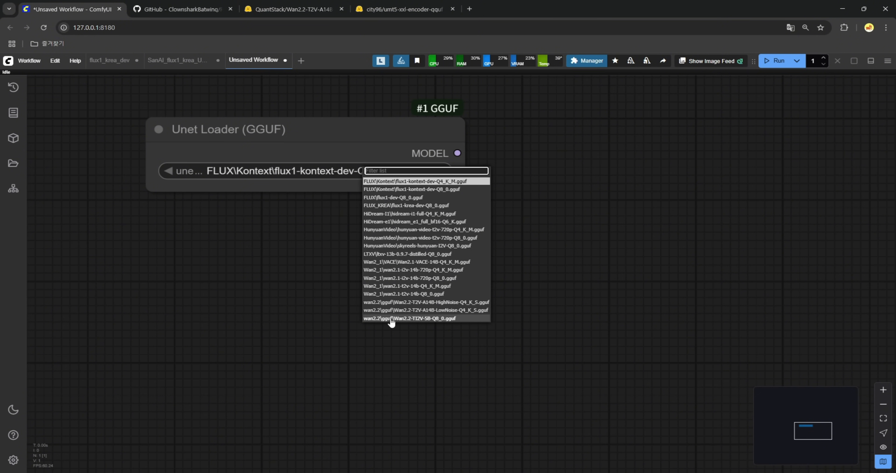
pyautogui.click(425, 302)
# Step: Duplicate the Unet Loader node and set the copy's model to wan2.2\gguf\Wan2.2-T2V-A14B-LowNoise-Q4_K_S.gguf
pyautogui.hotkey('ctrl', 'c')
pyautogui.hotkey('ctrl', 'v')
pyautogui.click(376, 261)
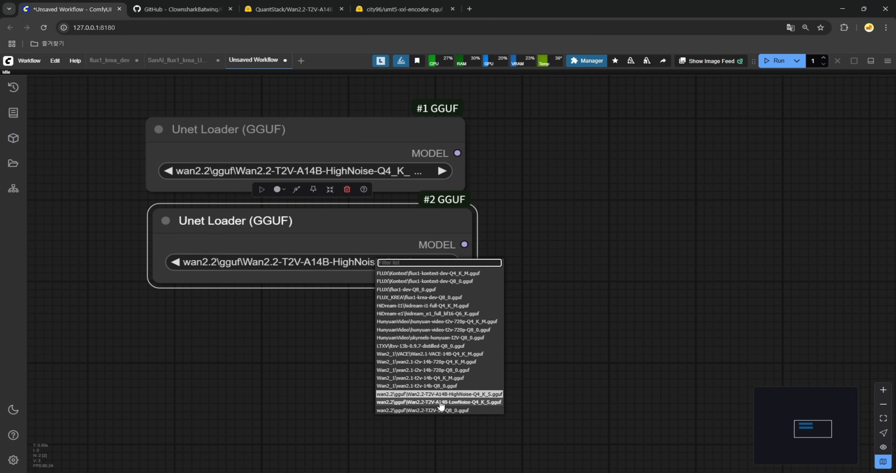
pyautogui.click(440, 407)
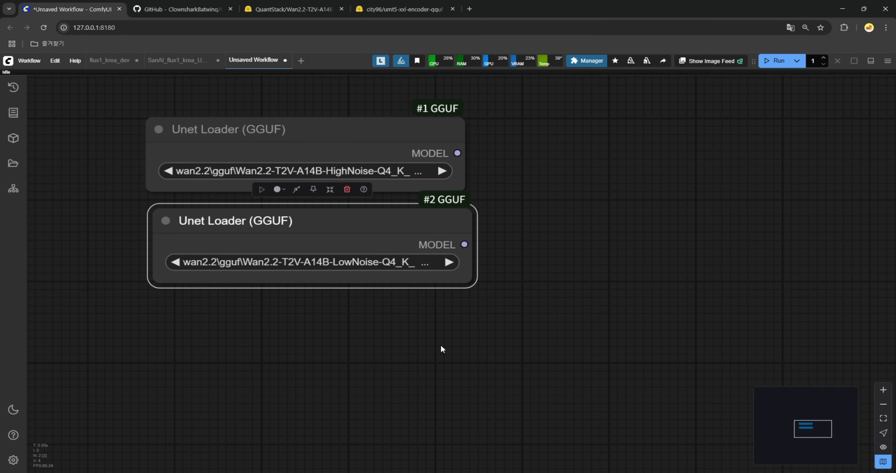
# Step: Color both Unet Loader nodes blue and align the LowNoise loader under the HighNoise loader
pyautogui.click(338, 132)
pyautogui.keyDown('shift'); pyautogui.click(292, 220); pyautogui.keyUp('shift')
pyautogui.click(291, 98)
pyautogui.click(320, 115)
pyautogui.click(430, 219)
pyautogui.moveTo(430, 220); pyautogui.dragTo(422, 220)
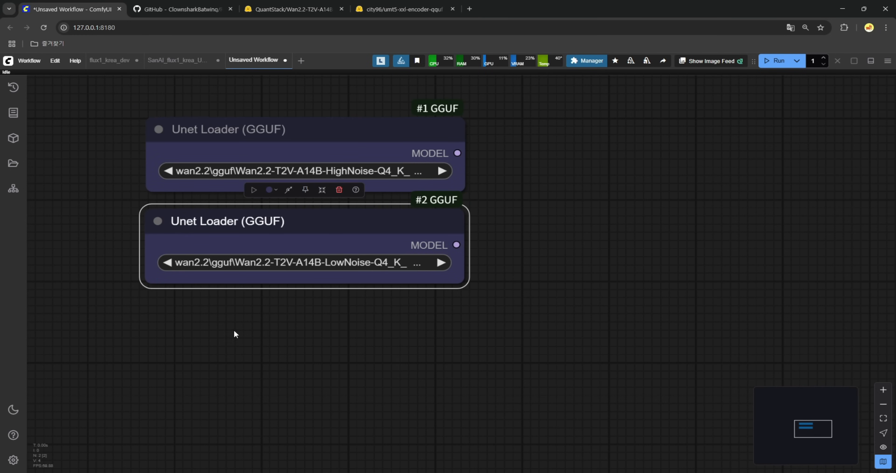
# Step: Add a CLIPLoader (GGUF) node below the two Unet Loader nodes
pyautogui.doubleClick(157, 315)
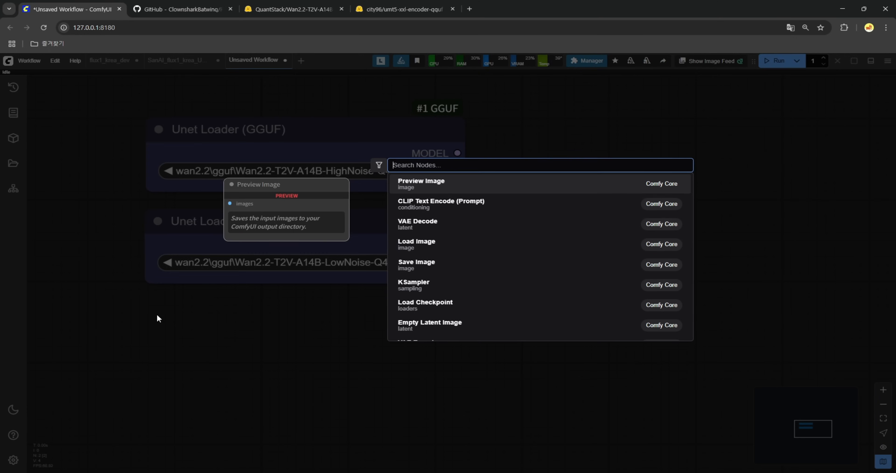
pyautogui.write('clipload')
pyautogui.press('Down')
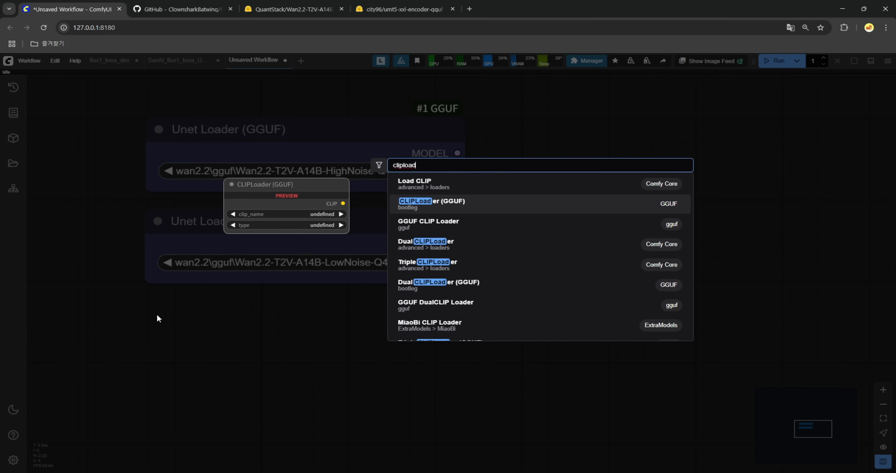
pyautogui.press('Return')
pyautogui.click(229, 312)
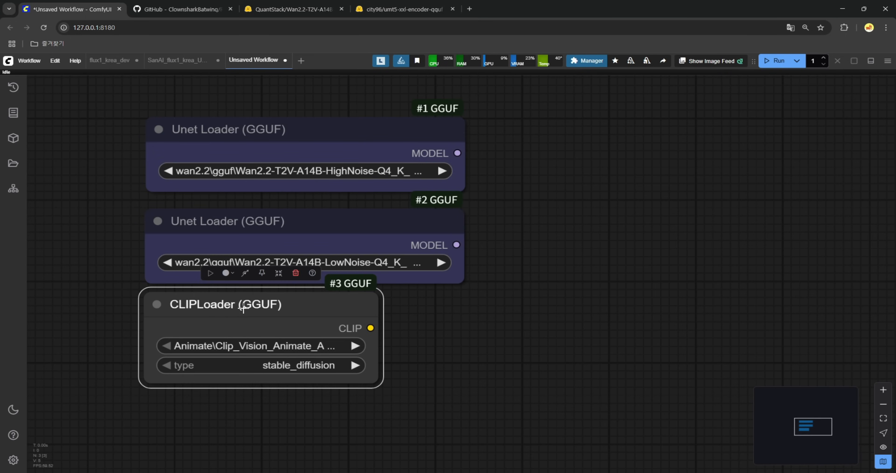
# Step: Place the CLIPLoader (GGUF) node under the LowNoise loader, widen it to roughly match, and color it blue
pyautogui.moveTo(241, 306); pyautogui.dragTo(235, 318)
pyautogui.click(233, 283)
pyautogui.click(230, 267)
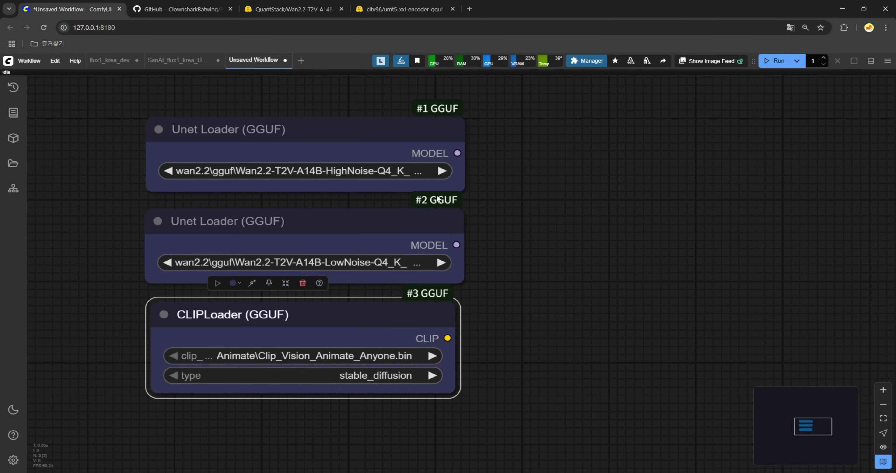
# Step: Set the CLIPLoader's model to gguf\wan\umt5-xxl-encoder-Q5_K_S.gguf and its type to wan
pyautogui.click(274, 355)
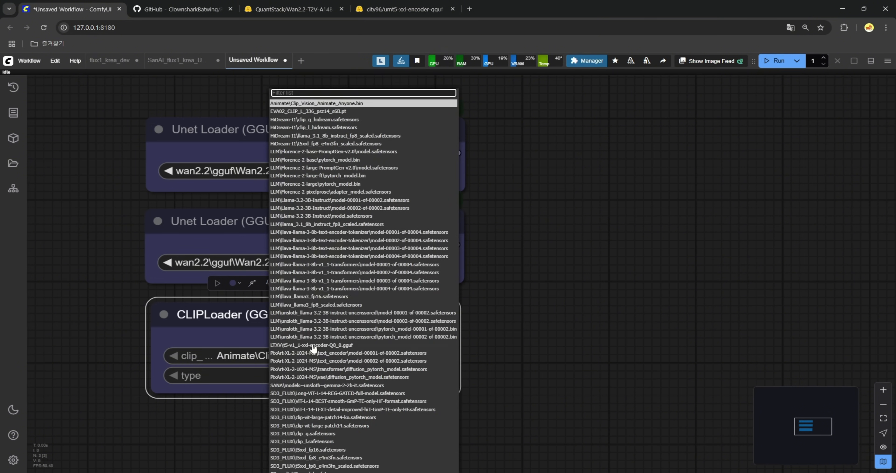
pyautogui.scroll(-2, 275, 439)
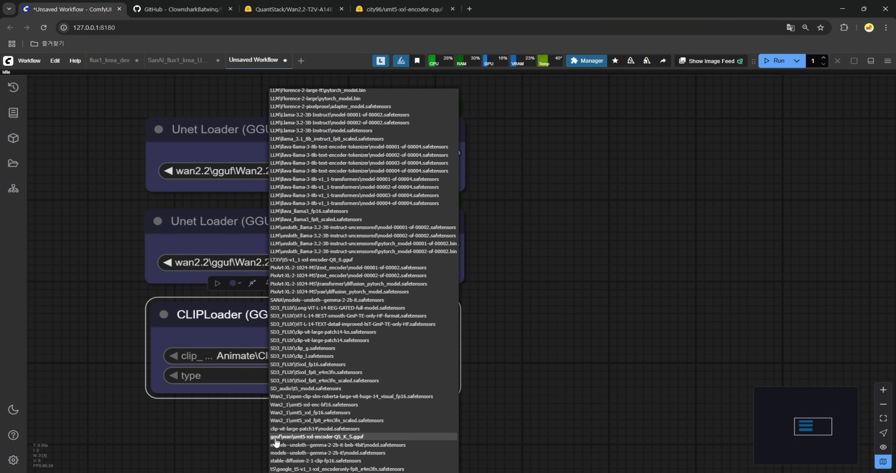
pyautogui.click(309, 438)
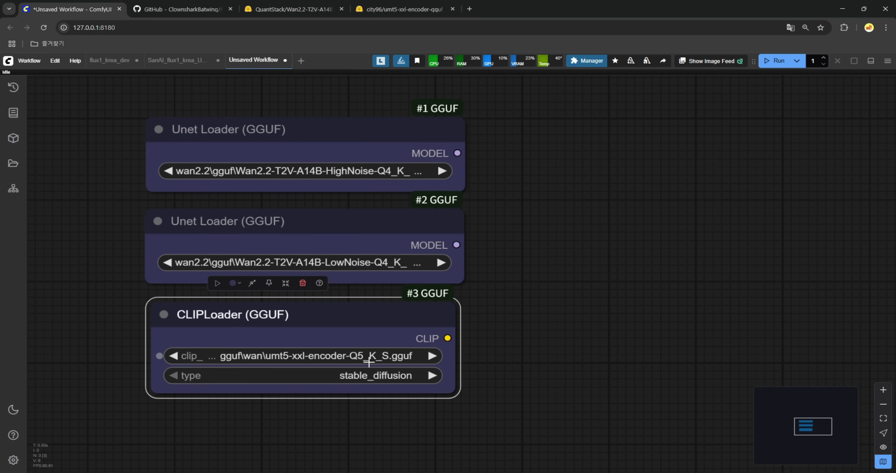
pyautogui.click(368, 375)
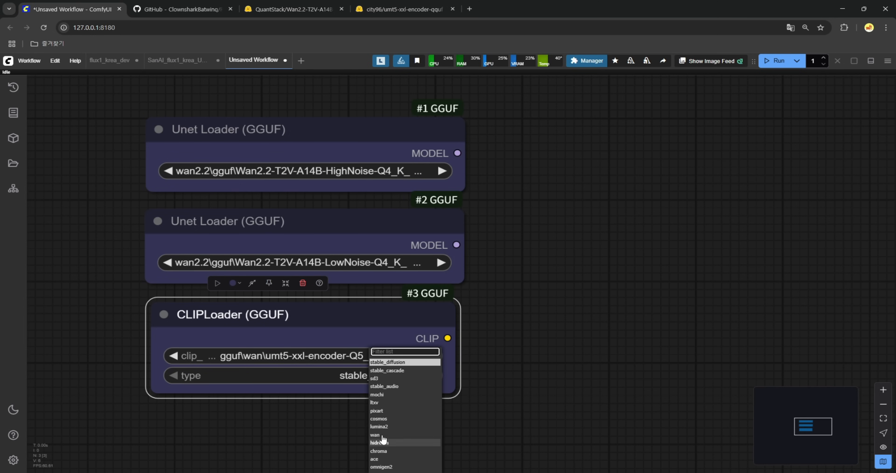
pyautogui.click(376, 434)
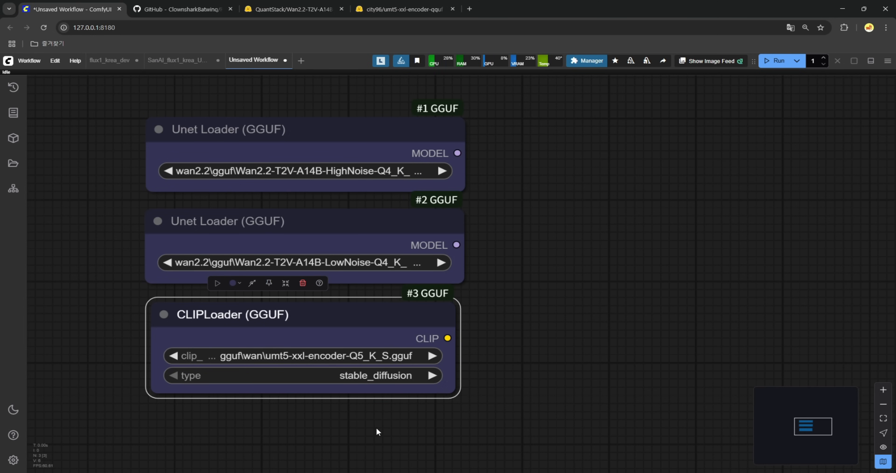
# Step: Add a Load VAE node below the CLIPLoader and set its VAE to Wan2_1\wan_2.1_vae.safetensors
pyautogui.moveTo(221, 410); pyautogui.dragTo(243, 352)
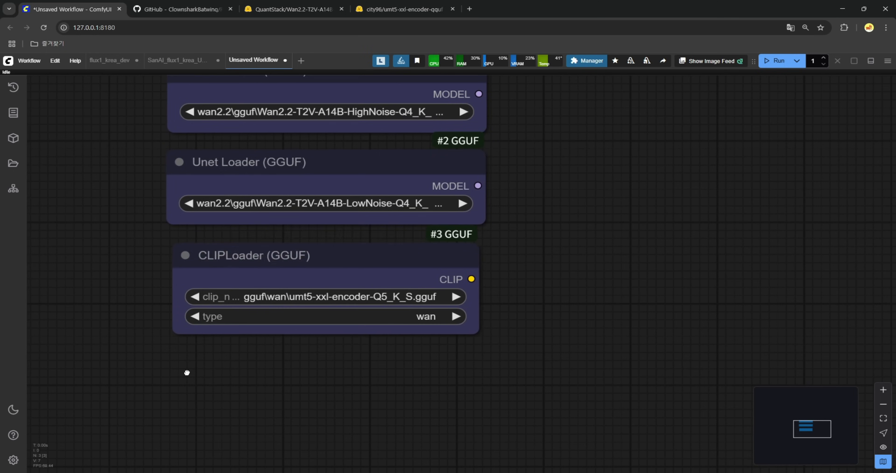
pyautogui.doubleClick(187, 371)
pyautogui.write('load vae')
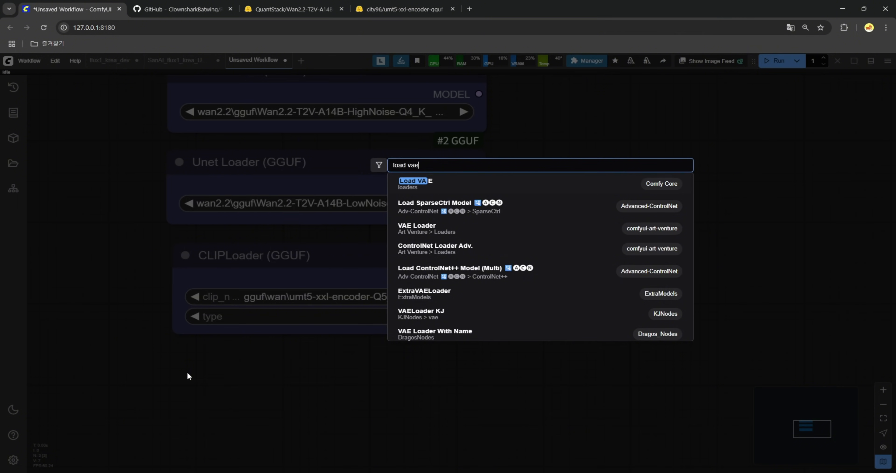
pyautogui.press('Return')
pyautogui.moveTo(187, 372); pyautogui.dragTo(174, 368)
pyautogui.click(350, 400)
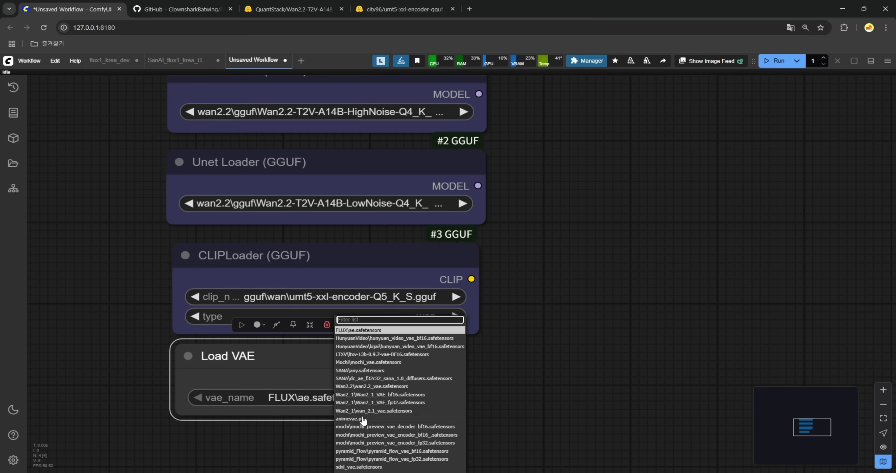
pyautogui.click(373, 410)
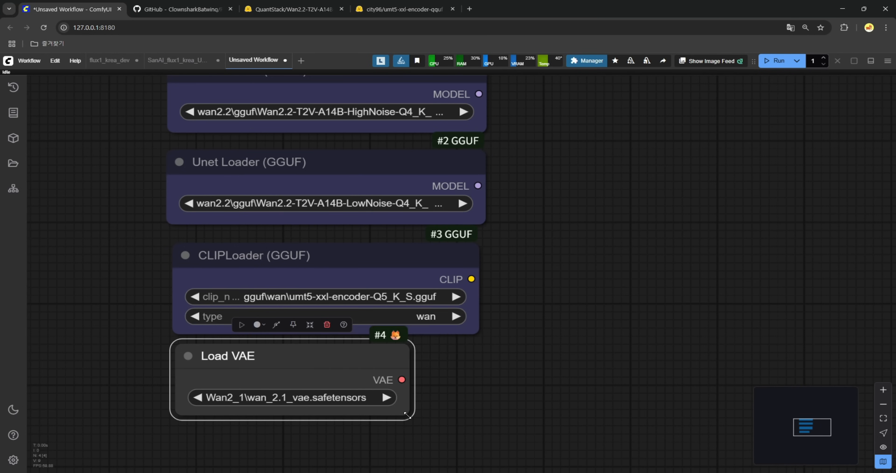
# Step: Widen the Load VAE node to match the loaders above, color it blue, and nudge it into line
pyautogui.moveTo(413, 417); pyautogui.dragTo(477, 424)
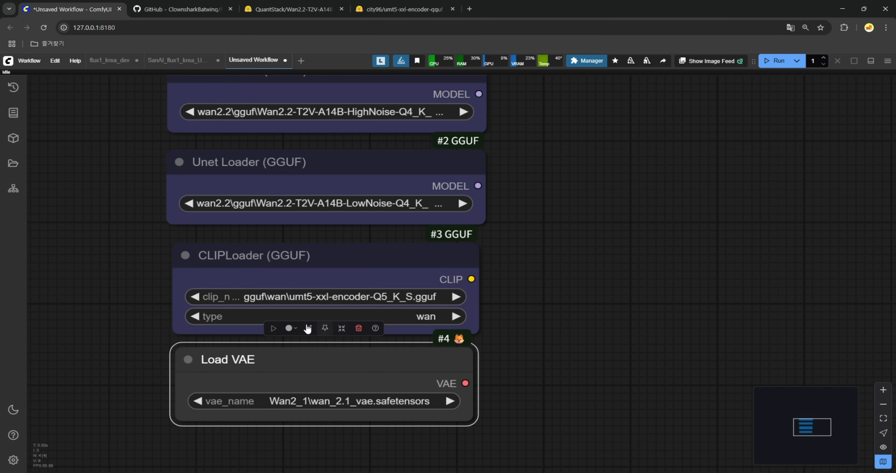
pyautogui.click(294, 328)
pyautogui.click(286, 312)
pyautogui.click(504, 359)
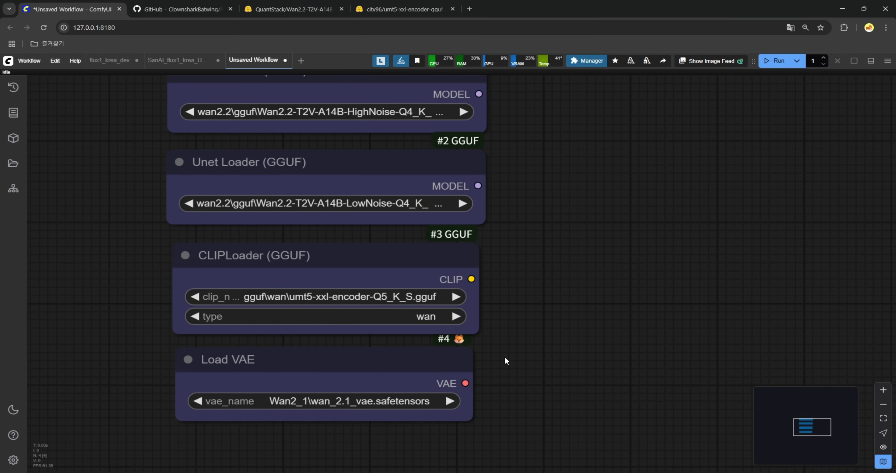
pyautogui.scroll(-3, 505, 359)
pyautogui.scroll(-2, 504, 357)
pyautogui.moveTo(357, 362); pyautogui.dragTo(356, 362)
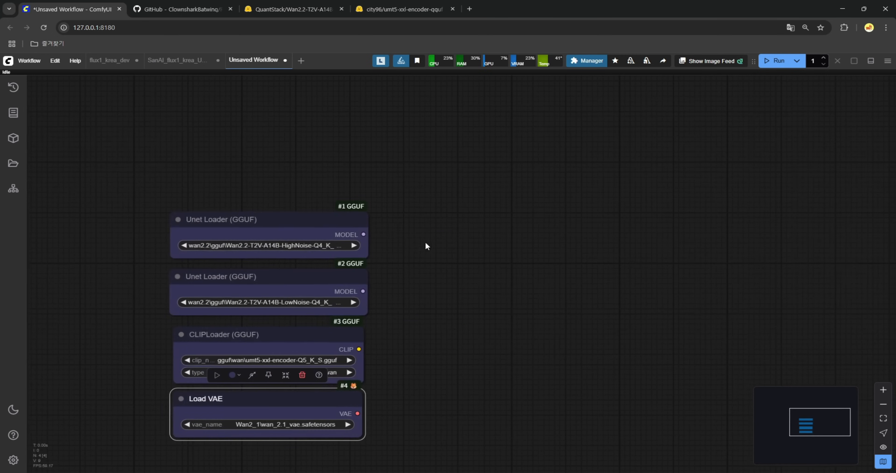
# Step: Copy the Patch Sage Attention KJ and Model Patch Torch Settings nodes from the SanAI_flux1_krea_Upscale workflow into the unsaved workflow
pyautogui.moveTo(363, 234); pyautogui.dragTo(380, 234)
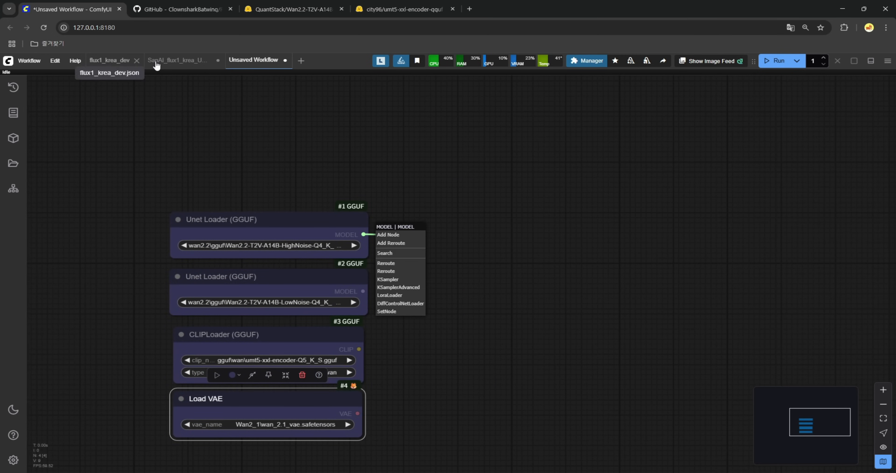
pyautogui.click(165, 67)
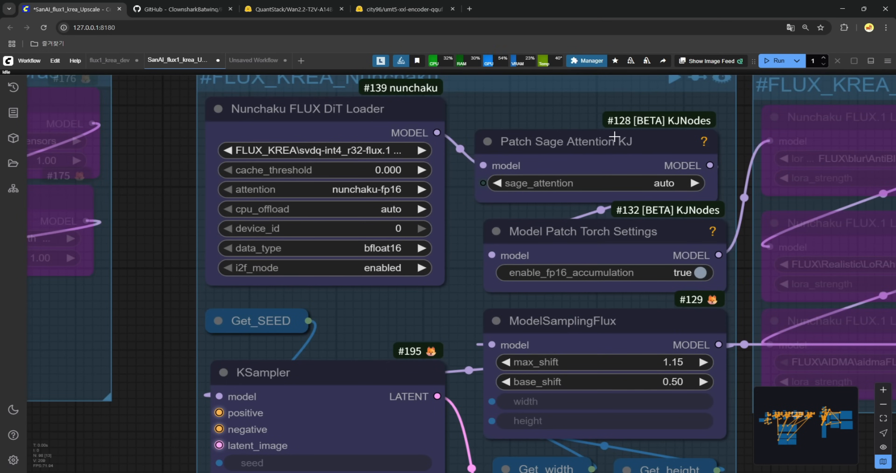
pyautogui.click(622, 149)
pyautogui.keyDown('shift'); pyautogui.click(605, 267); pyautogui.keyUp('shift')
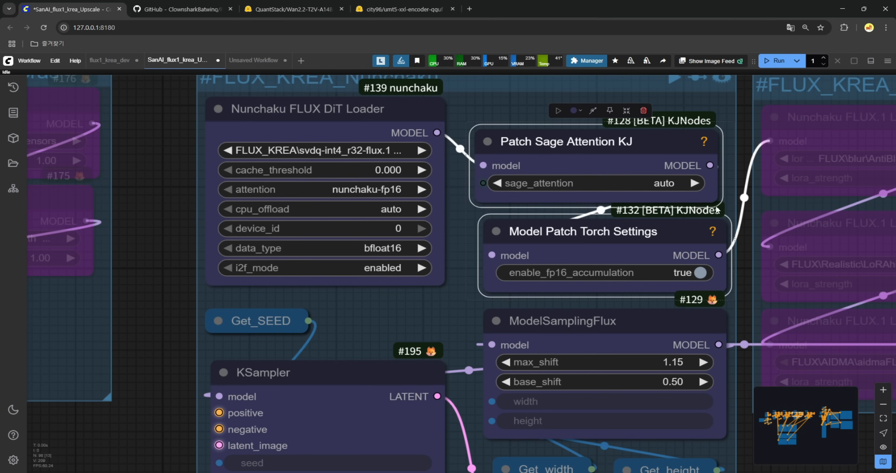
pyautogui.click(253, 60)
pyautogui.hotkey('ctrl', 'v')
# Step: Connect the HighNoise loader's model output to Patch Sage Attention KJ and line up both patch nodes beside the loader
pyautogui.moveTo(500, 288); pyautogui.dragTo(637, 226)
pyautogui.click(556, 290)
pyautogui.moveTo(360, 235); pyautogui.dragTo(394, 241)
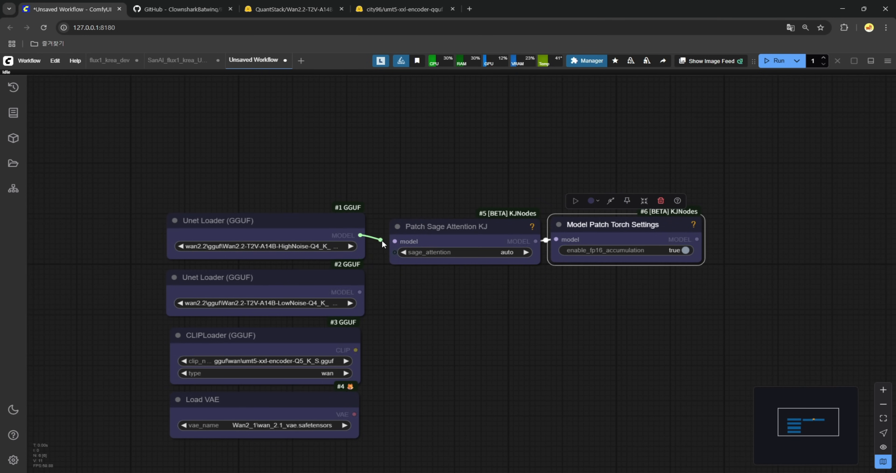
pyautogui.moveTo(428, 190); pyautogui.dragTo(658, 263)
pyautogui.moveTo(512, 230); pyautogui.dragTo(507, 224)
pyautogui.click(578, 219)
pyautogui.moveTo(578, 219); pyautogui.dragTo(578, 220)
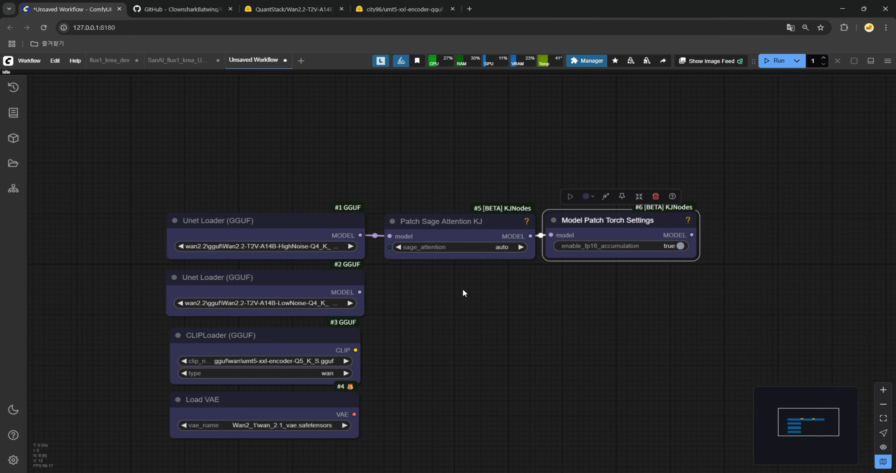
# Step: Duplicate both patch nodes beside the LowNoise loader, connect its model output to the copied Patch Sage Attention KJ, and align the two rows
pyautogui.keyDown('shift'); pyautogui.click(483, 228); pyautogui.keyUp('shift')
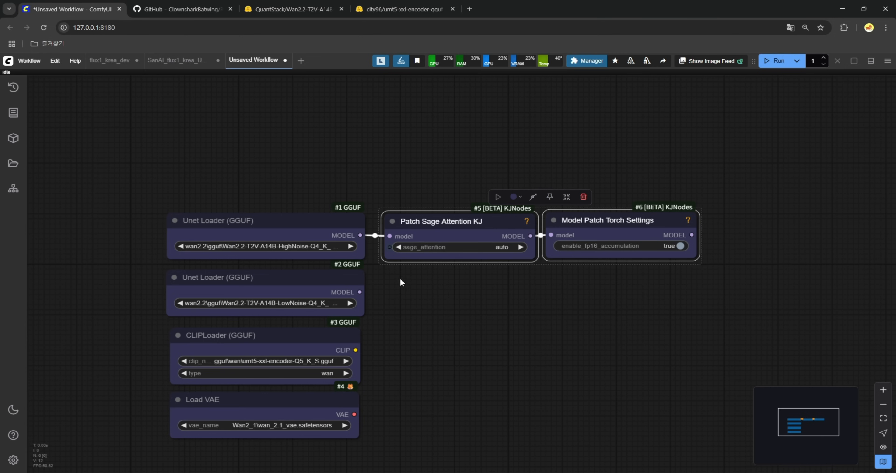
pyautogui.hotkey('ctrl', 'c')
pyautogui.hotkey('ctrl', 'v')
pyautogui.moveTo(362, 292); pyautogui.dragTo(393, 293)
pyautogui.click(767, 296)
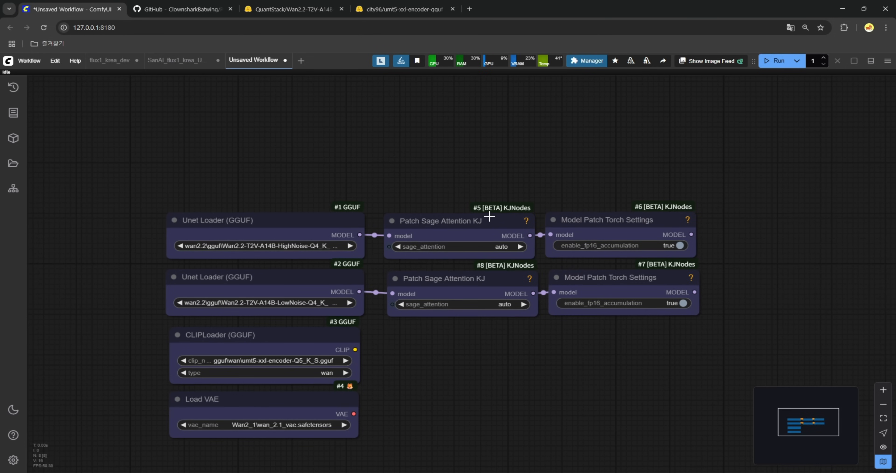
pyautogui.moveTo(489, 216); pyautogui.dragTo(492, 216)
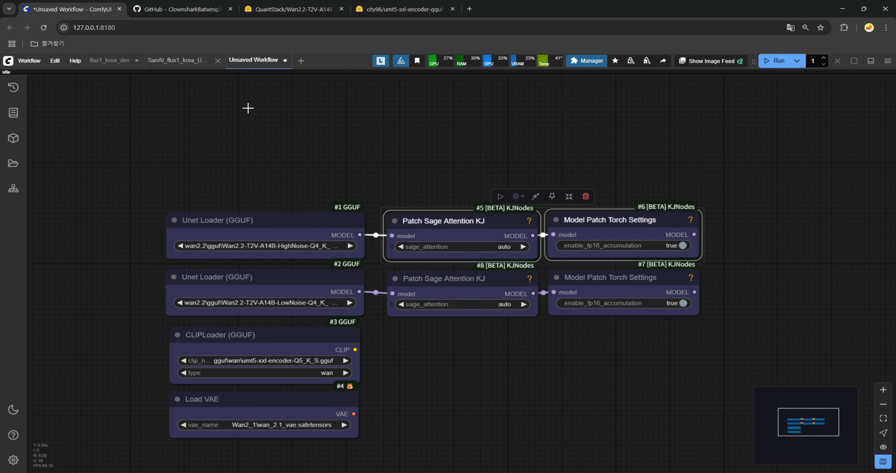
pyautogui.click(184, 63)
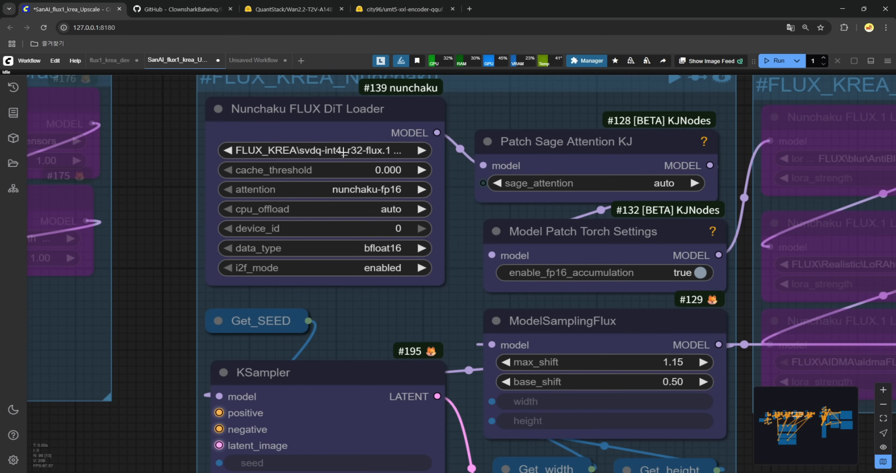
pyautogui.click(249, 61)
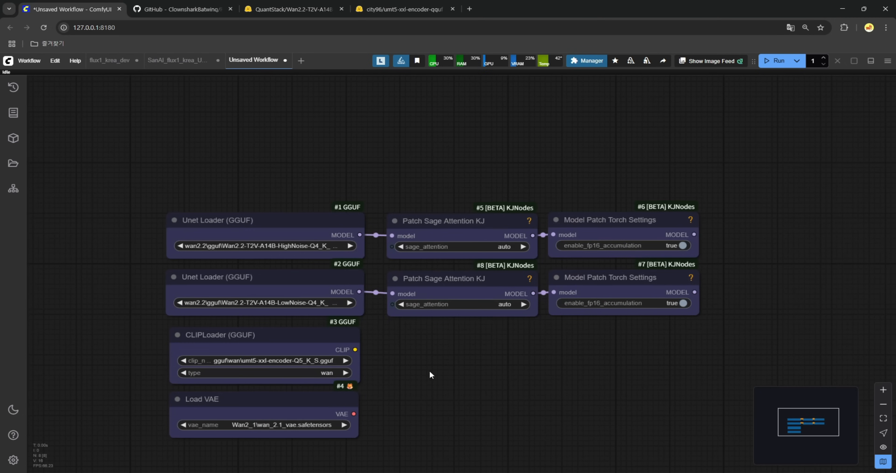
# Step: Add a Power Lora Loader (rgthree) node fed by the model output of the HighNoise row's Model Patch Torch Settings
pyautogui.scroll(-3, 470, 353)
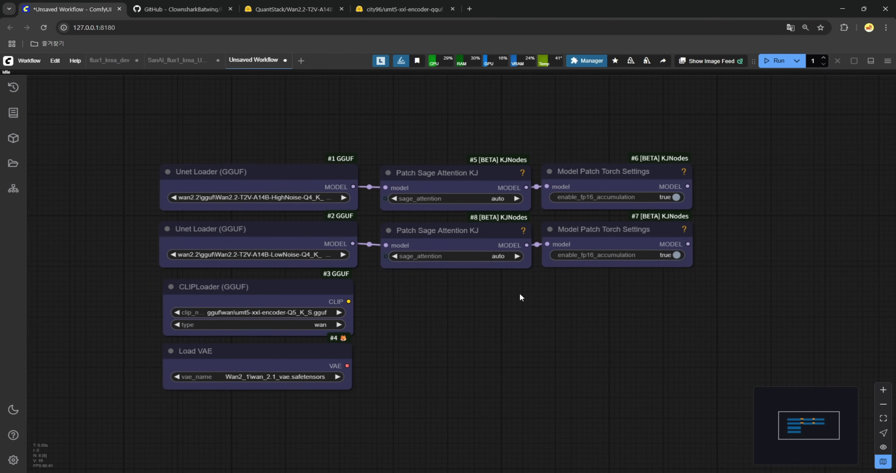
pyautogui.hscroll(1, 520, 298)
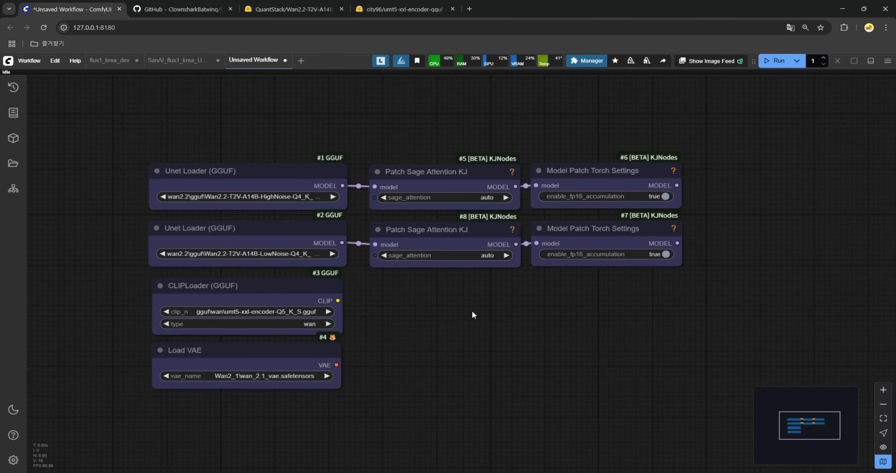
pyautogui.scroll(-2, 496, 309)
pyautogui.moveTo(480, 214); pyautogui.dragTo(498, 215)
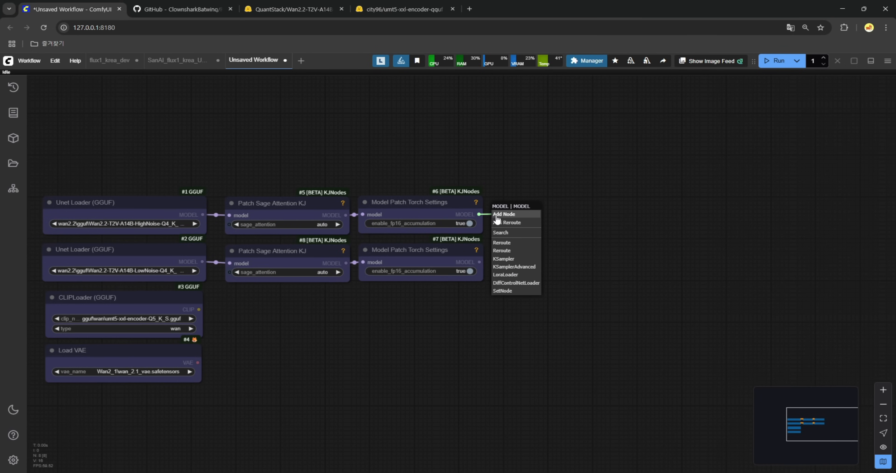
pyautogui.click(511, 230)
pyautogui.moveTo(554, 211); pyautogui.dragTo(553, 205)
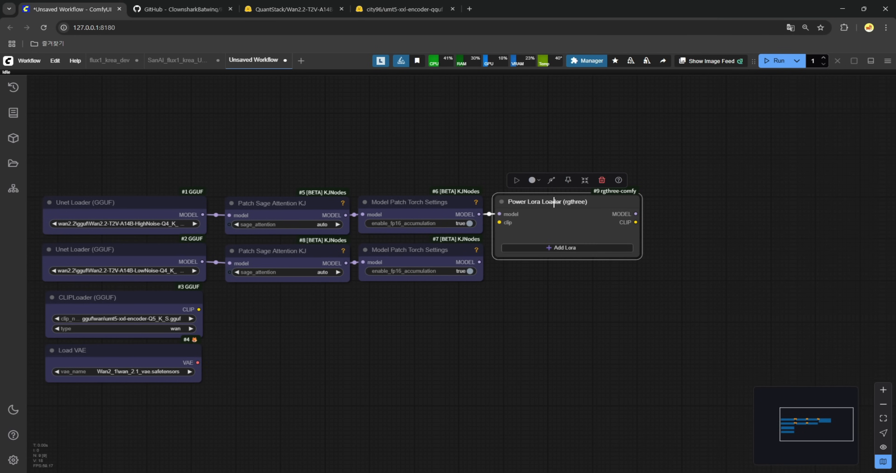
# Step: Color the Power Lora Loader node cyan and raise it slightly to leave room beneath it
pyautogui.click(540, 181)
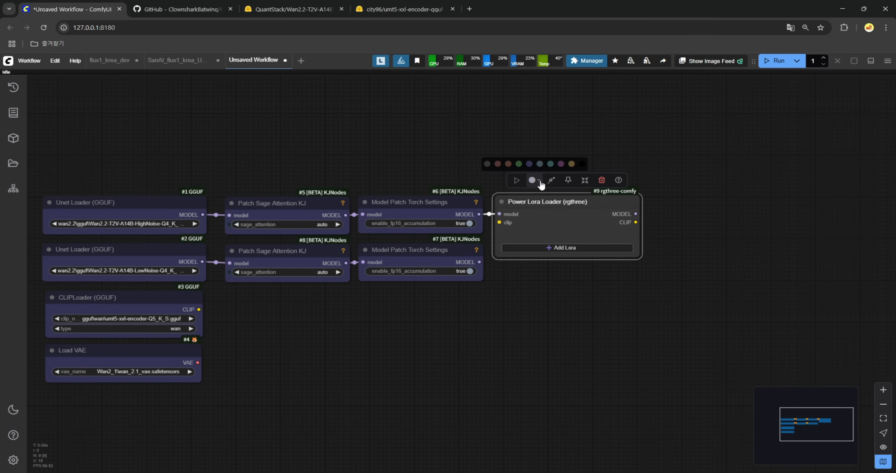
pyautogui.click(551, 165)
pyautogui.moveTo(561, 204); pyautogui.dragTo(561, 179)
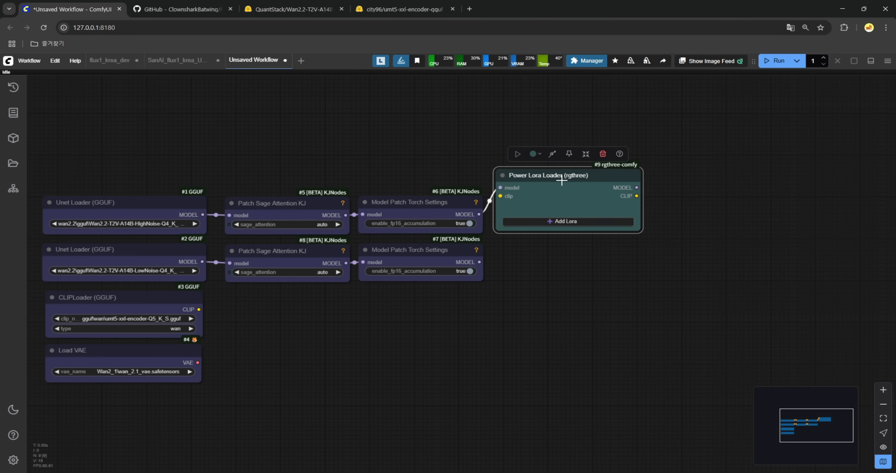
# Step: Duplicate the Power Lora Loader below the first and connect the LowNoise row's Model Patch Torch Settings to it
pyautogui.hotkey('ctrl', 'v')
pyautogui.moveTo(538, 247); pyautogui.dragTo(528, 250)
pyautogui.moveTo(479, 263); pyautogui.dragTo(501, 264)
pyautogui.moveTo(537, 250); pyautogui.dragTo(538, 264)
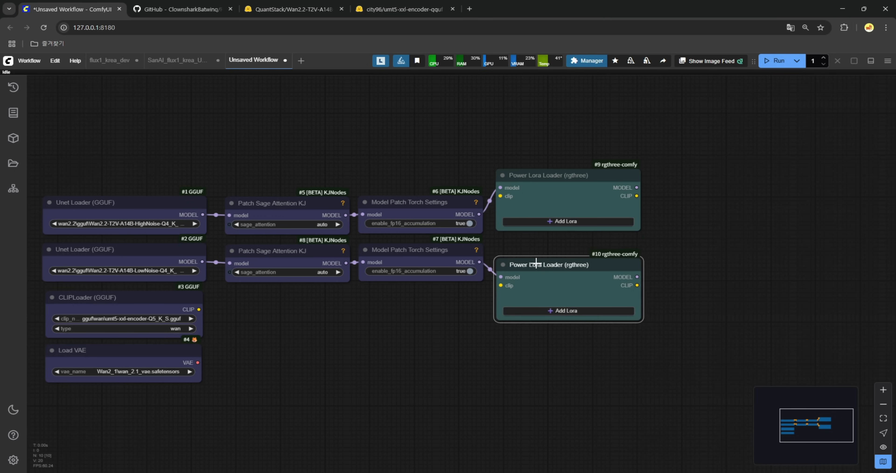
# Step: Add the LoRA Wan\2.2\Wan2.2-Lightning_T2V-v1.1-A14B-4steps-lora_HIGH_fp16.safetensors to the HighNoise row's Power Lora Loader
pyautogui.click(553, 221)
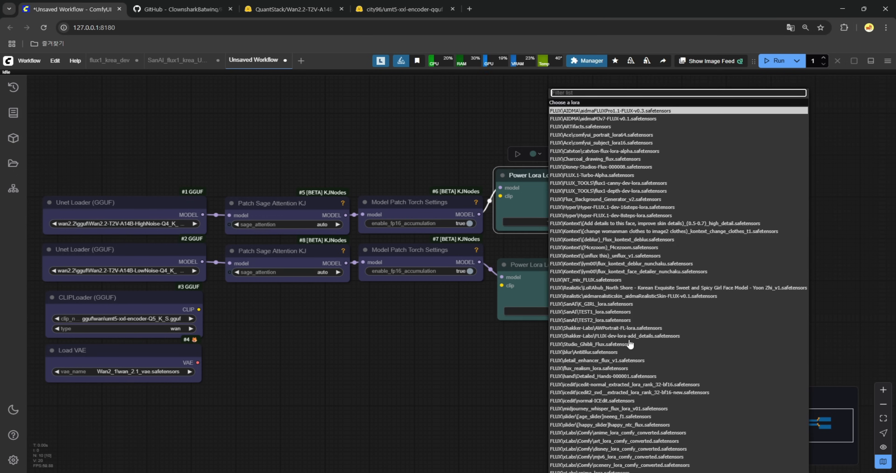
pyautogui.scroll(-10, 613, 388)
pyautogui.scroll(-6, 614, 388)
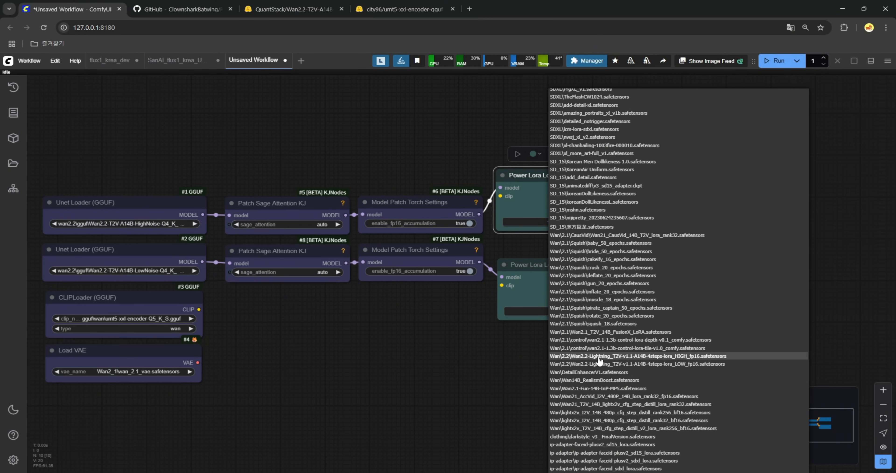
pyautogui.click(640, 358)
# Step: Add the LoRA Wan\2.2\Wan2.2-Lightning_T2V-v1.1-A14B-4steps-lora_LOW_fp16.safetensors to the LowNoise row's Power Lora Loader
pyautogui.click(560, 310)
pyautogui.scroll(-3, 646, 431)
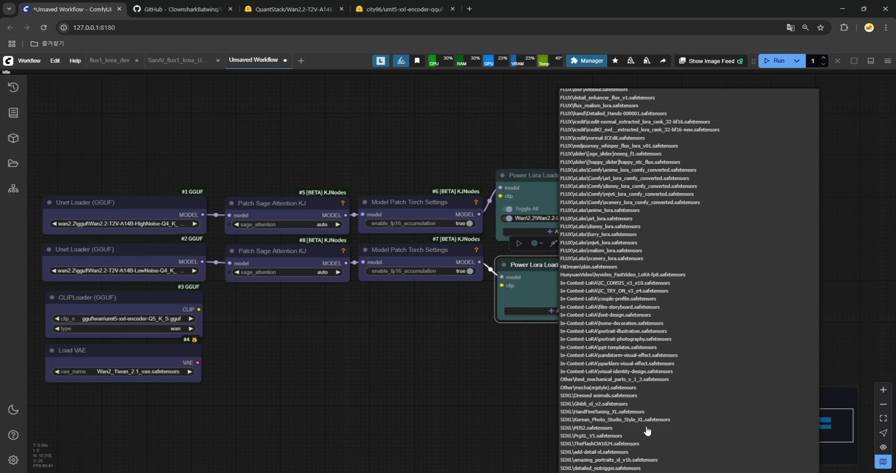
pyautogui.click(617, 367)
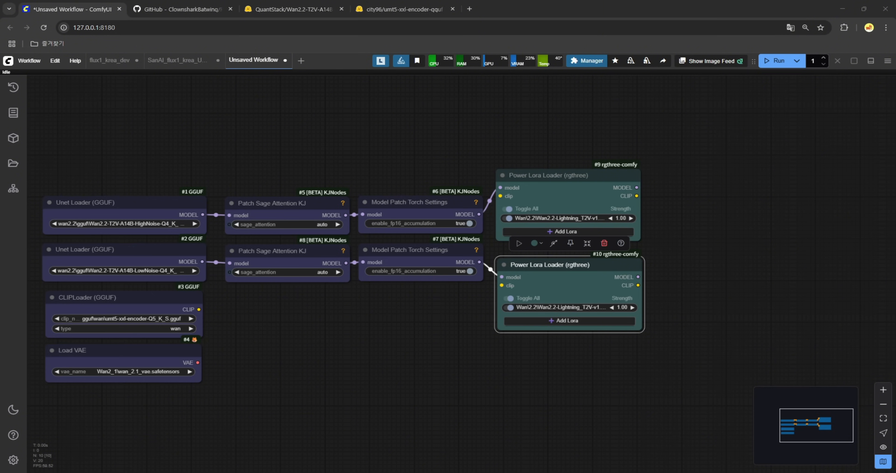
# Step: Open the WanVideo_comfy repository's Wan22-Lightning folder on Hugging Face and review the Wan2.2-Lightning T2V LoRA files
pyautogui.hotkey('ctrl', 't')
pyautogui.hotkey('ctrl', 'v')
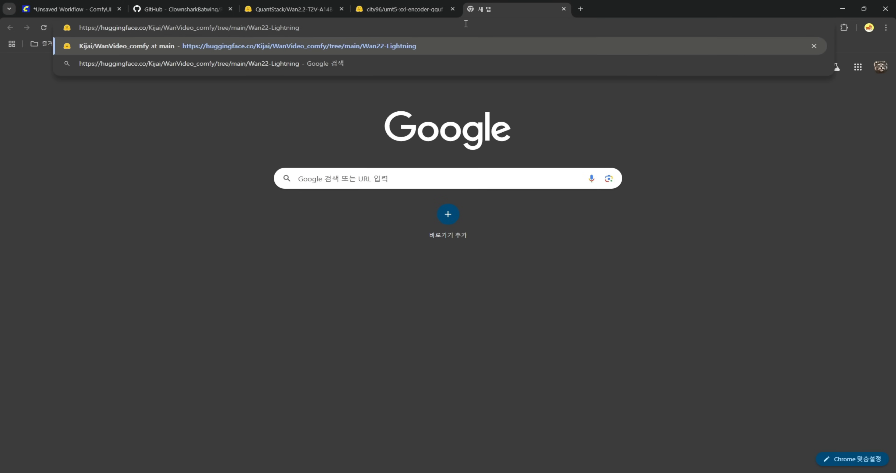
pyautogui.press('Return')
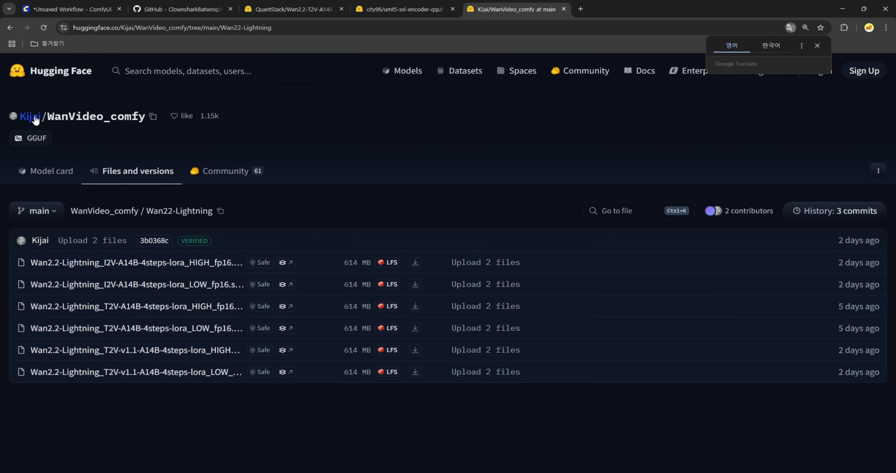
pyautogui.moveTo(37, 119)
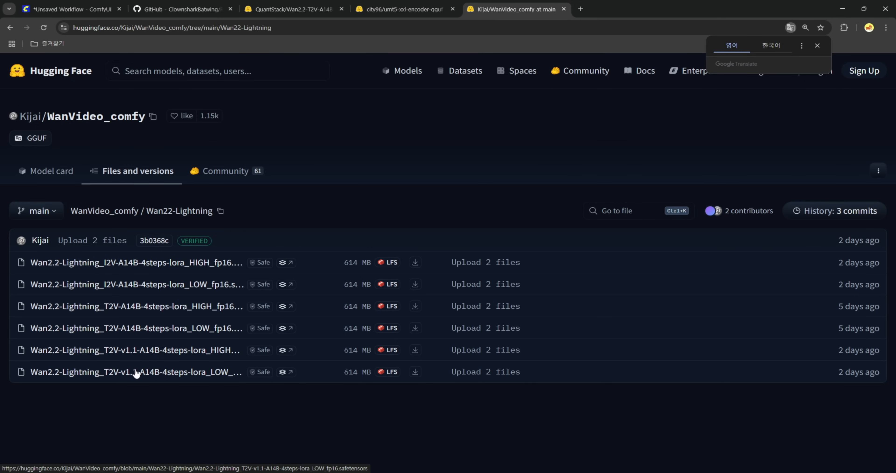
pyautogui.click(94, 11)
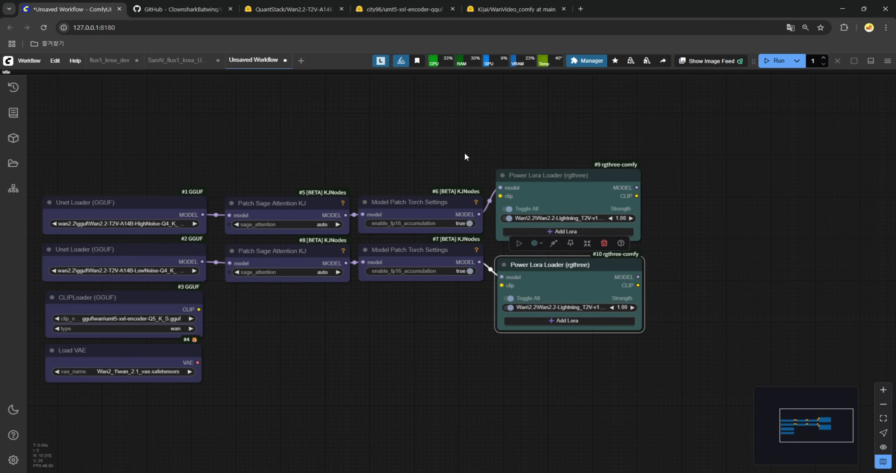
# Step: Widen both Power Lora Loader nodes enough to show their HIGH and LOW LoRA file names
pyautogui.moveTo(637, 239); pyautogui.dragTo(731, 241)
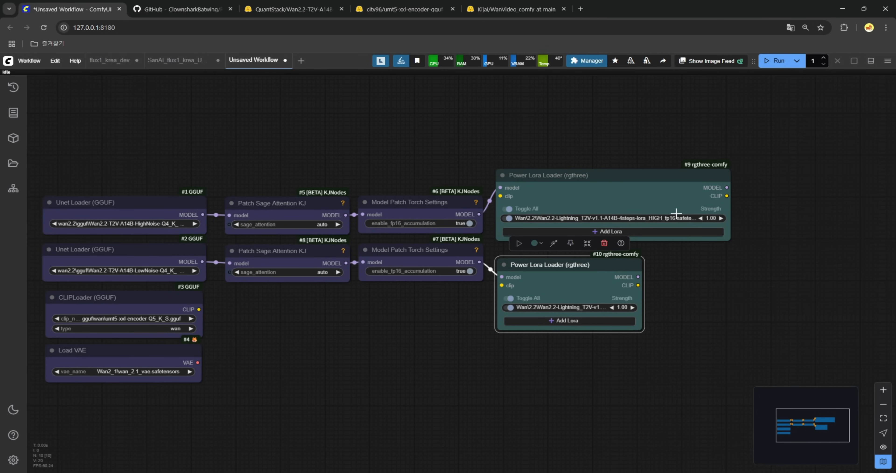
pyautogui.moveTo(640, 328); pyautogui.dragTo(737, 331)
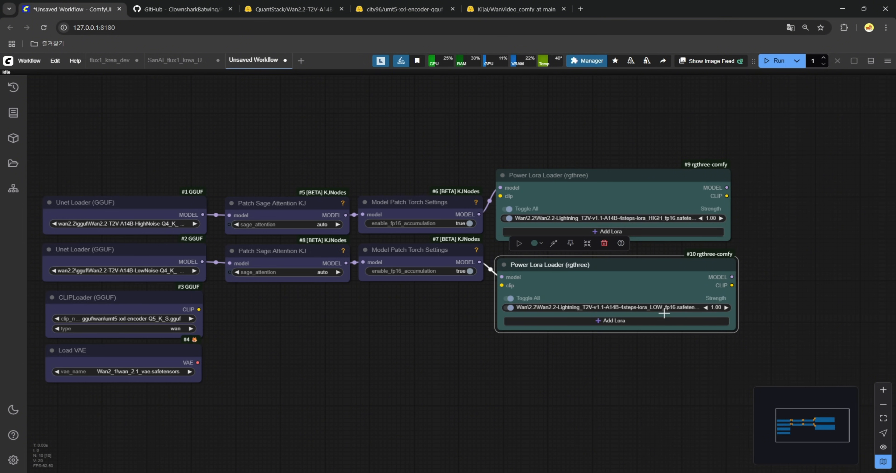
pyautogui.click(438, 305)
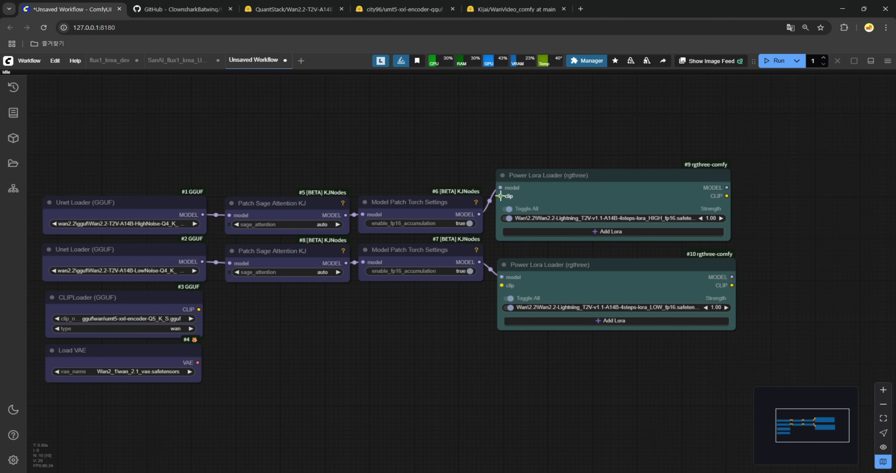
# Step: Connect the CLIPLoader (GGUF) CLIP output to the clip inputs of both Power Lora Loader nodes
pyautogui.moveTo(199, 309); pyautogui.dragTo(501, 196)
pyautogui.moveTo(198, 309); pyautogui.dragTo(501, 285)
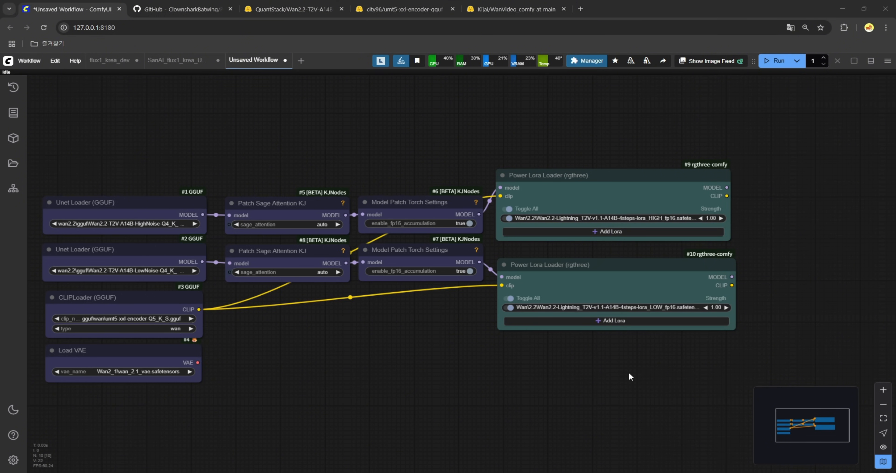
pyautogui.scroll(2, 630, 376)
pyautogui.scroll(-4, 448, 382)
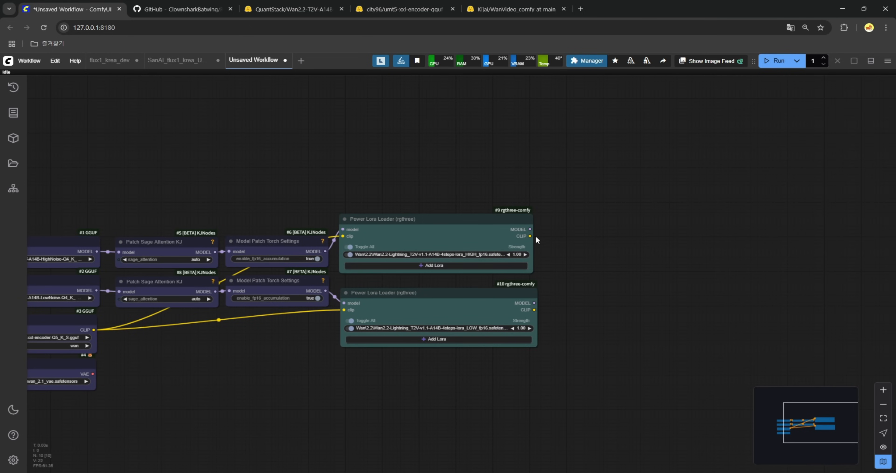
# Step: Nudge the lower Power Lora Loader sideways so its edge lines up with the upper one
pyautogui.hotkey('alt', ',')
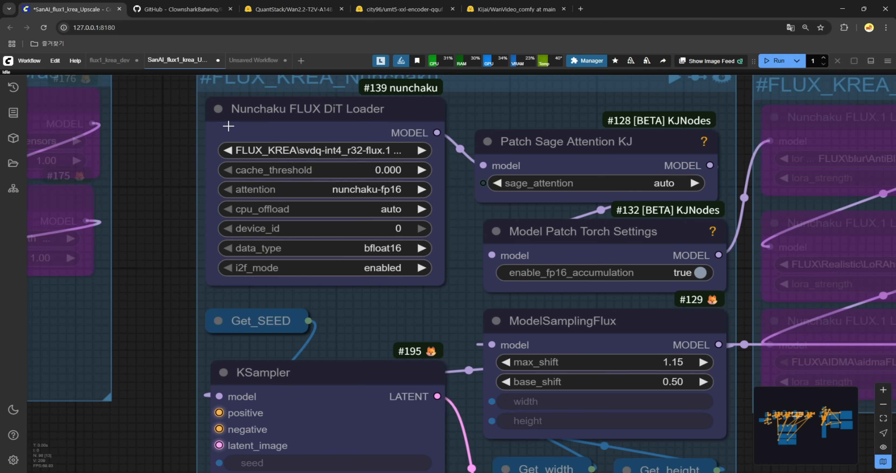
pyautogui.click(255, 66)
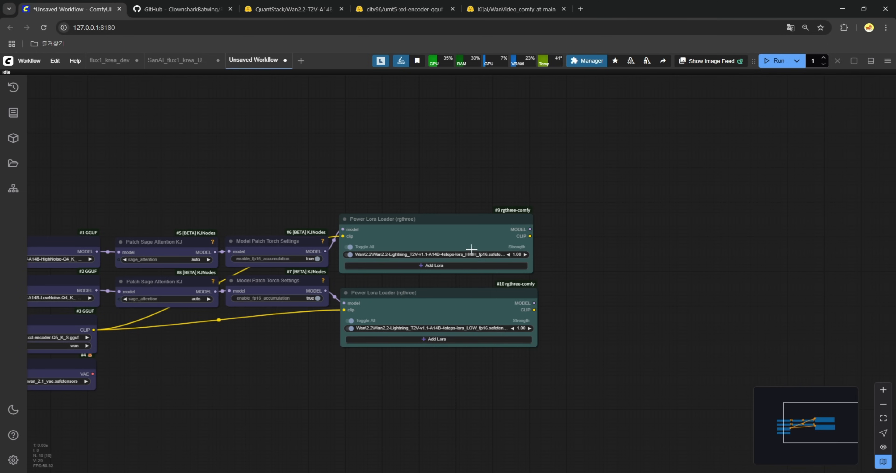
pyautogui.hscroll(5, 557, 240)
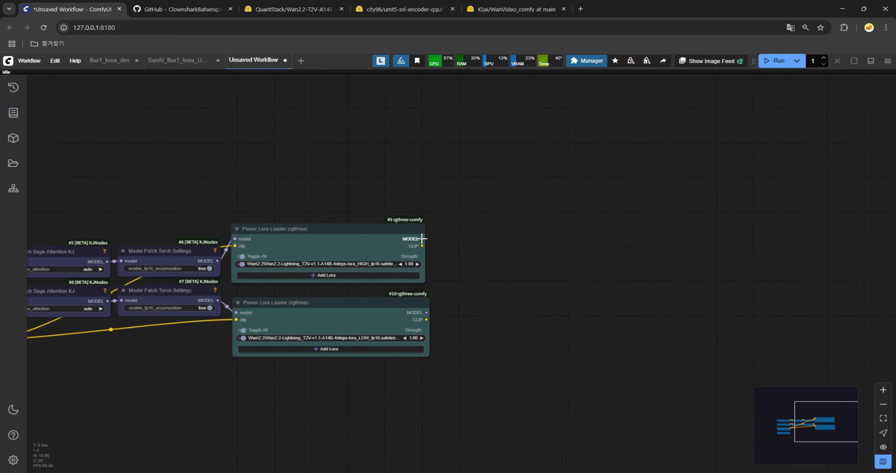
pyautogui.click(355, 304)
pyautogui.click(494, 284)
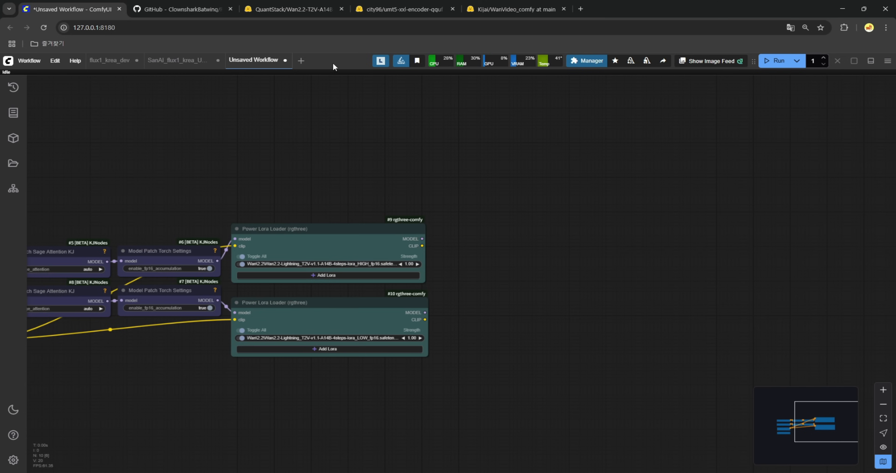
# Step: Examine the cfg, sampler and scheduler settings of the KSampler in the SanAI_flux1_krea_Upscale workflow
pyautogui.click(187, 64)
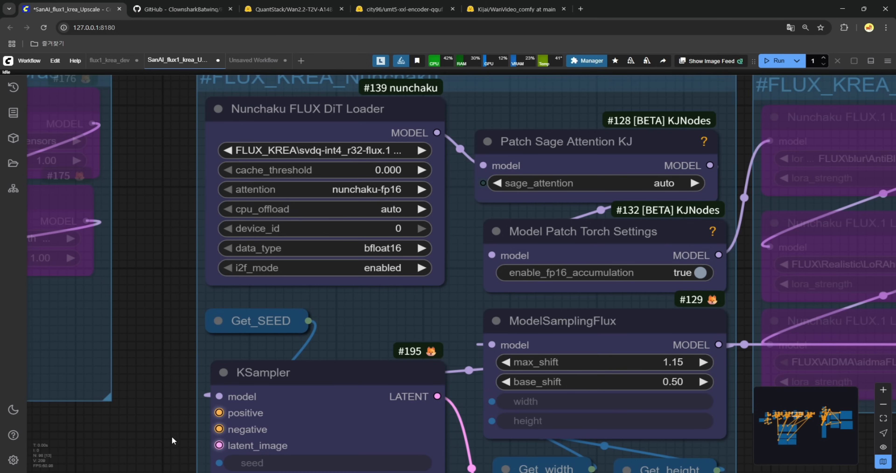
pyautogui.moveTo(171, 435); pyautogui.dragTo(204, 132)
pyautogui.scroll(1, 318, 224)
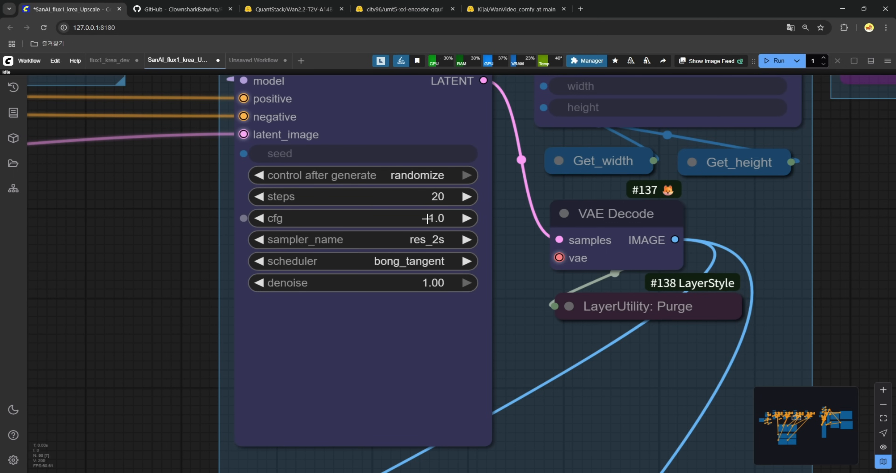
pyautogui.moveTo(427, 218)
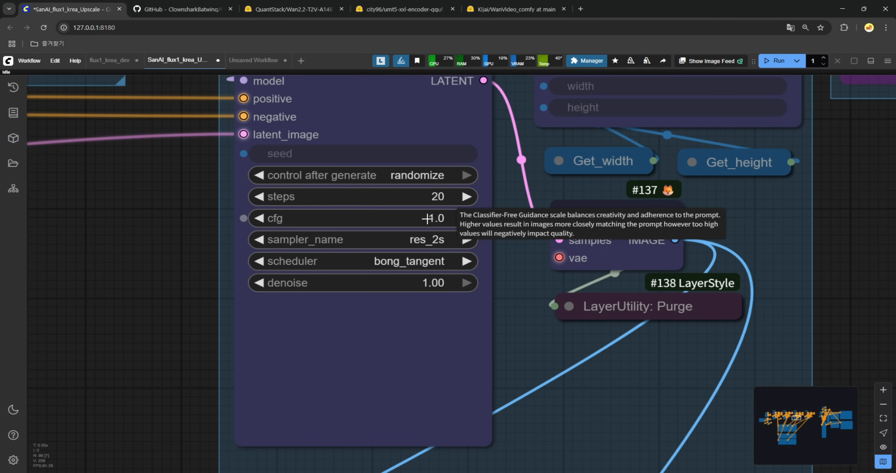
pyautogui.scroll(-10, 425, 217)
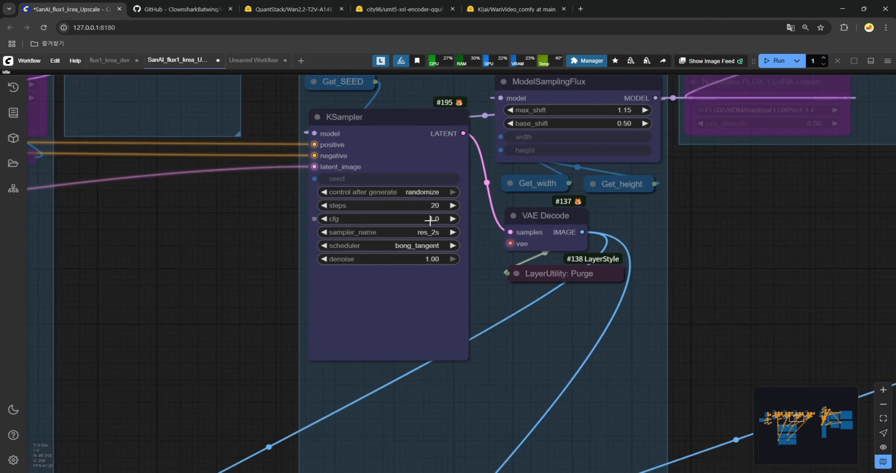
# Step: Examine how the Flux workflow handles negative conditioning with ConditioningZeroOut and how its prompt group relates to the sampler groups
pyautogui.scroll(11, 320, 208)
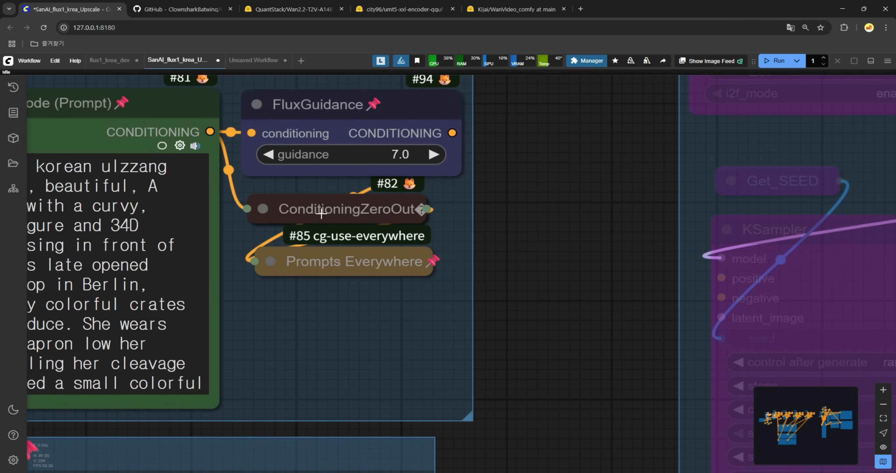
pyautogui.scroll(-13, 322, 214)
pyautogui.moveTo(683, 247); pyautogui.dragTo(446, 243)
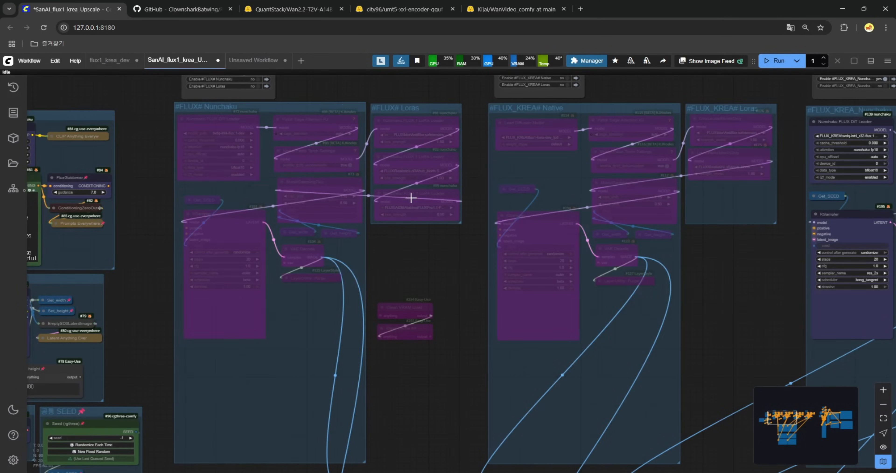
pyautogui.moveTo(747, 264); pyautogui.dragTo(562, 264)
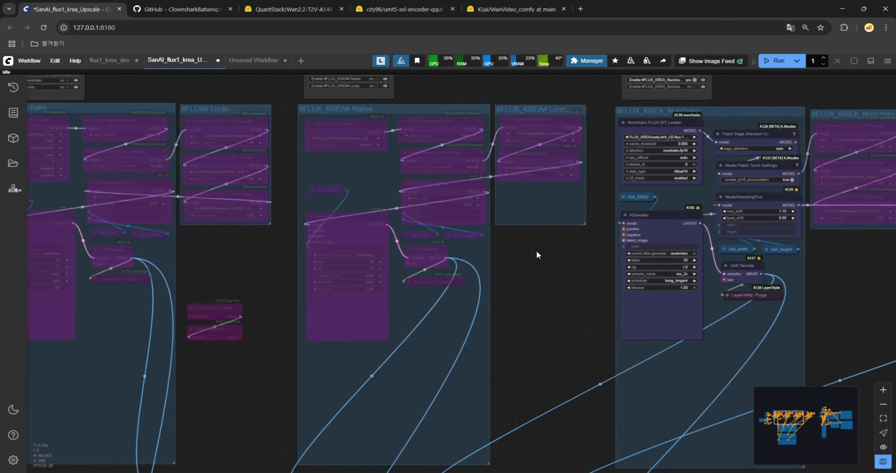
pyautogui.moveTo(211, 250); pyautogui.dragTo(550, 247)
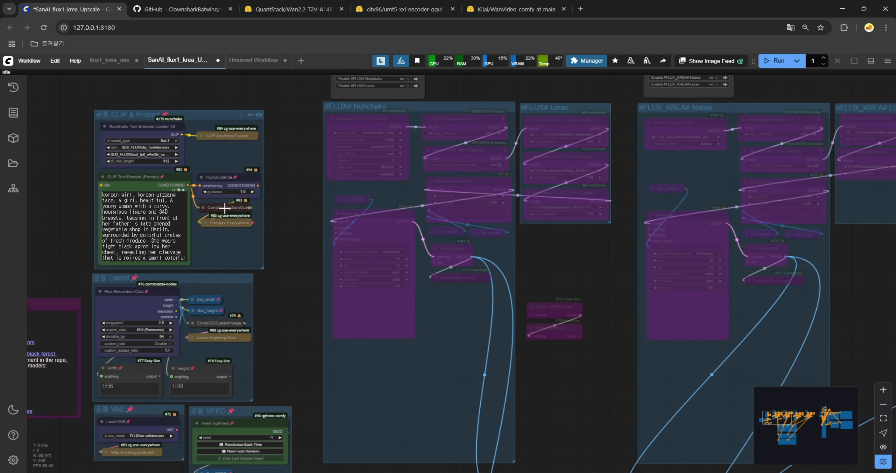
pyautogui.moveTo(640, 243); pyautogui.dragTo(252, 264)
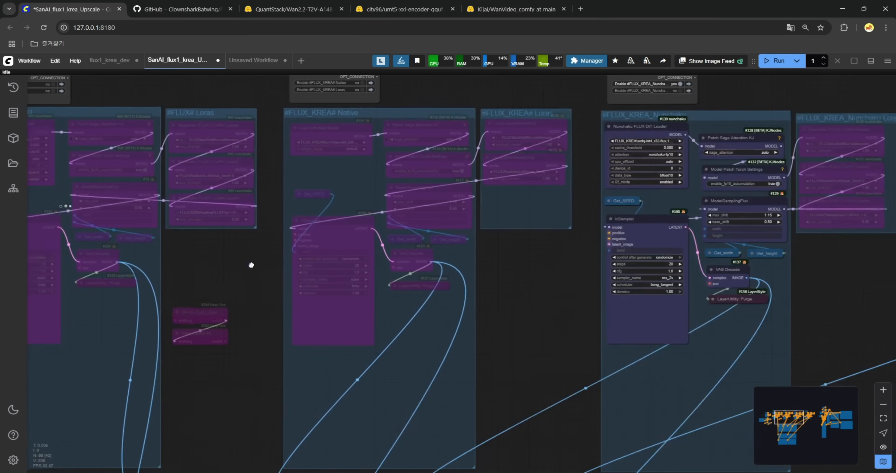
pyautogui.moveTo(574, 285); pyautogui.dragTo(459, 267)
pyautogui.scroll(4, 473, 267)
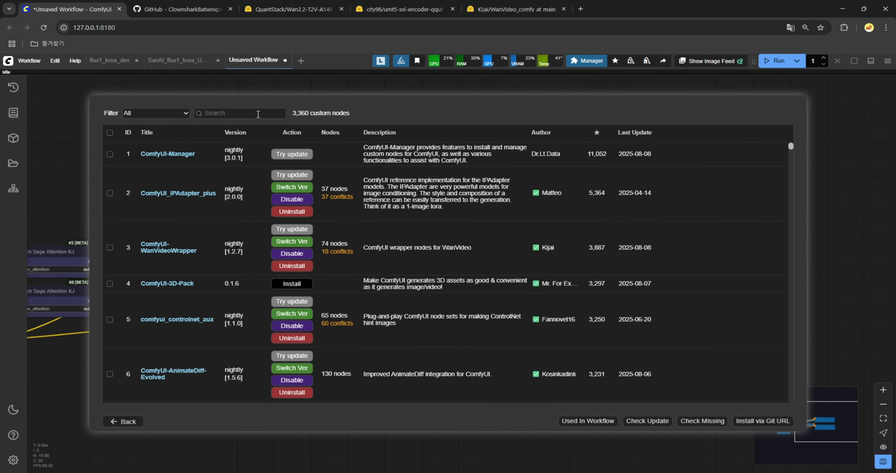
# Step: Search the custom node manager for NAG and locate the ComfyUI-NAG entry in the list
pyautogui.click(258, 114)
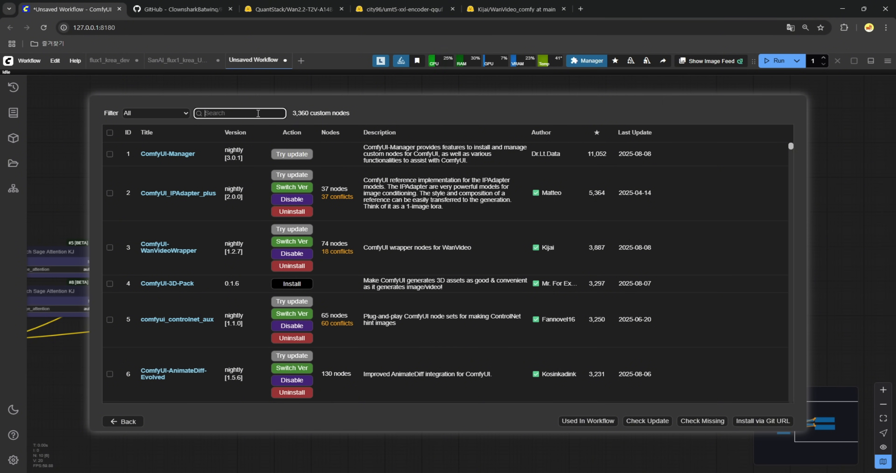
pyautogui.write('Nag')
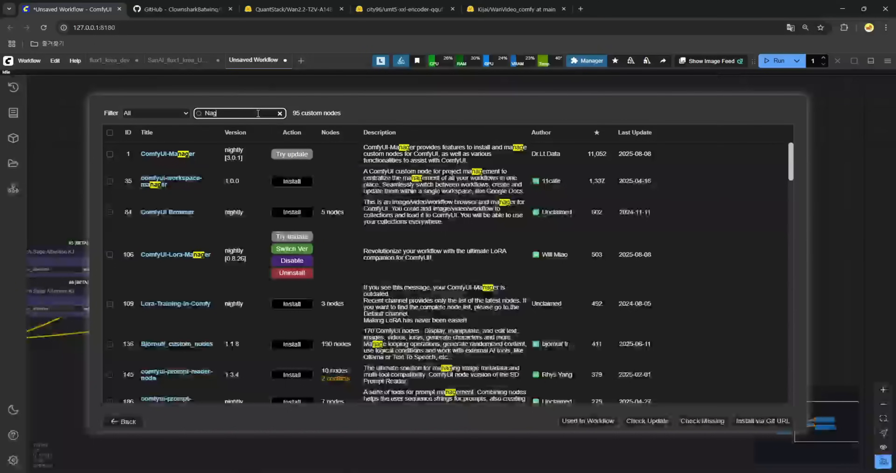
pyautogui.press('BackSpace')
pyautogui.press('BackSpace')
pyautogui.write('AG')
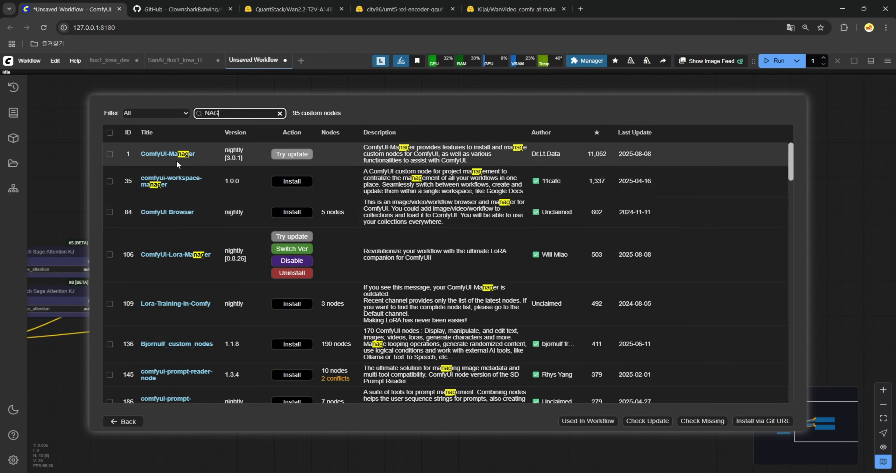
pyautogui.scroll(-5, 180, 226)
pyautogui.scroll(-10, 180, 226)
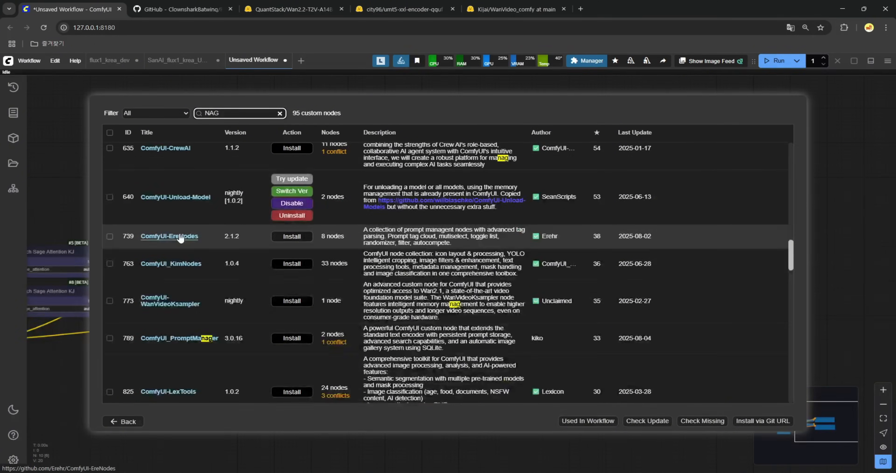
pyautogui.scroll(-5, 180, 232)
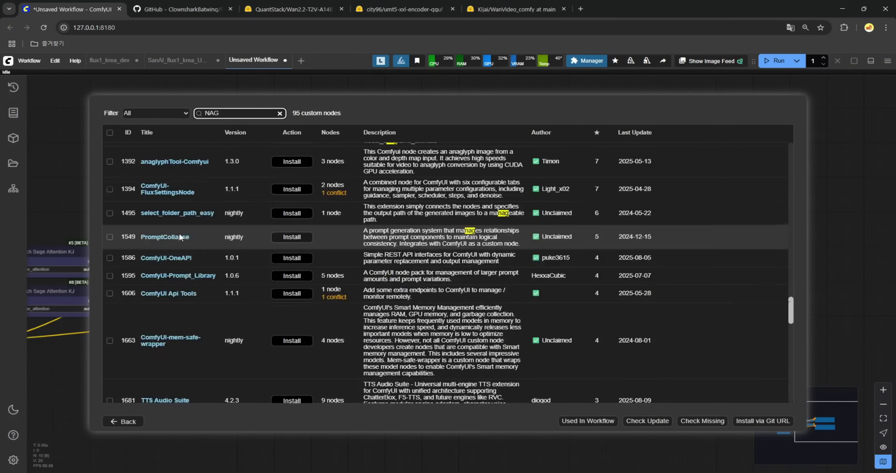
pyautogui.scroll(-5, 165, 247)
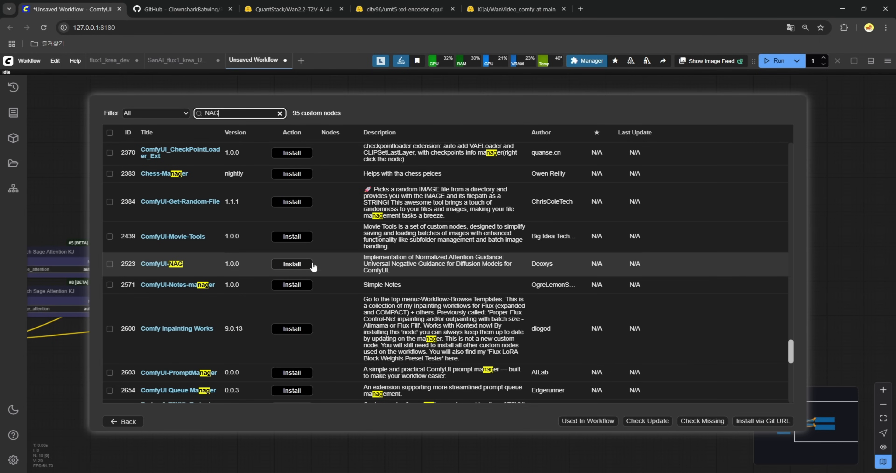
# Step: Open the ComfyUI-NAG repository page and examine its README description, supported-model demos and example workflow
pyautogui.click(163, 264)
pyautogui.click(192, 9)
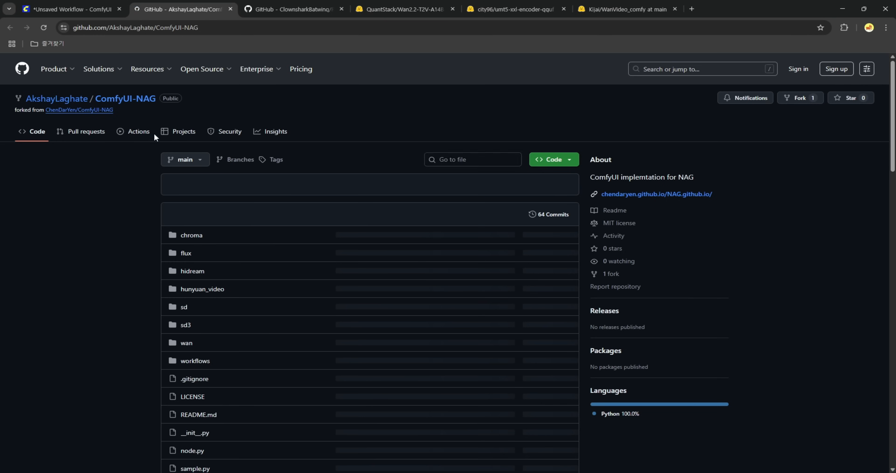
pyautogui.scroll(-15, 142, 287)
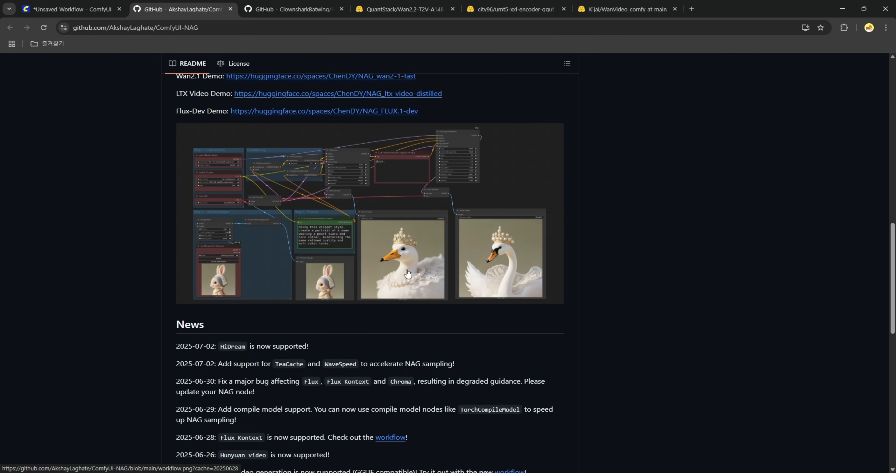
pyautogui.scroll(5, 384, 174)
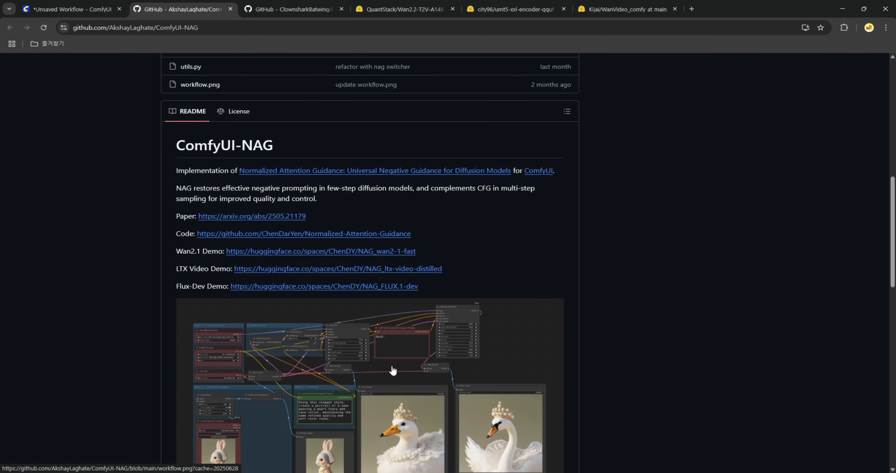
pyautogui.scroll(-2, 395, 349)
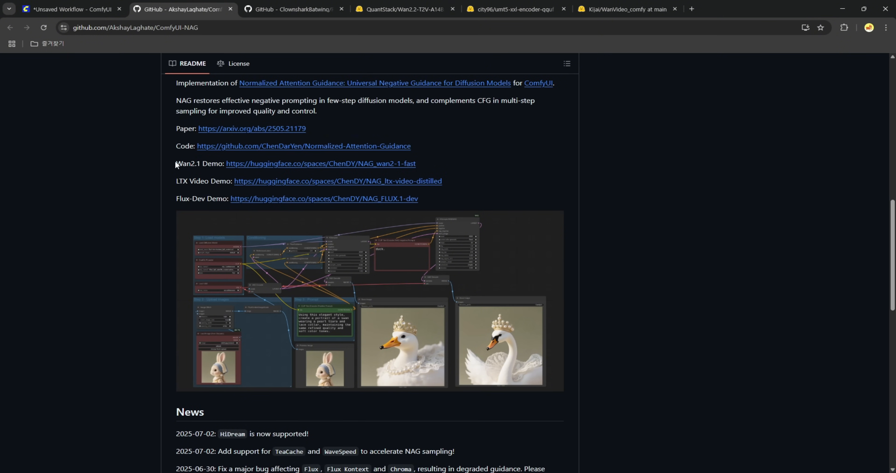
pyautogui.moveTo(176, 161); pyautogui.dragTo(205, 200)
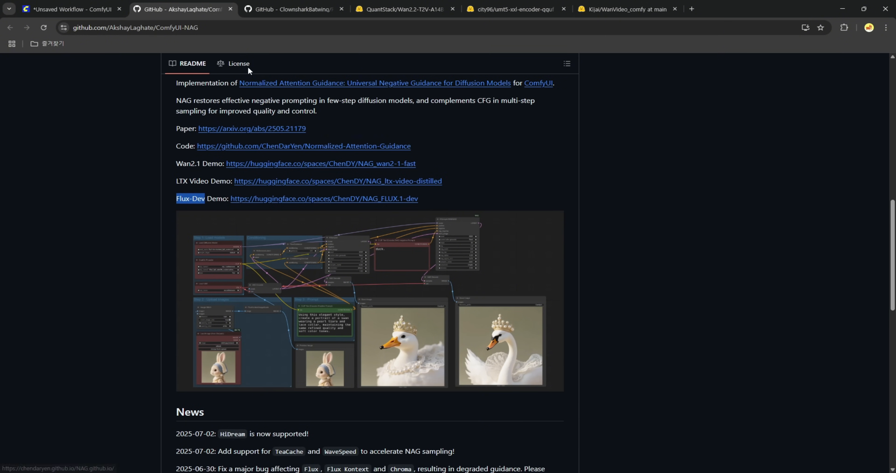
pyautogui.click(84, 10)
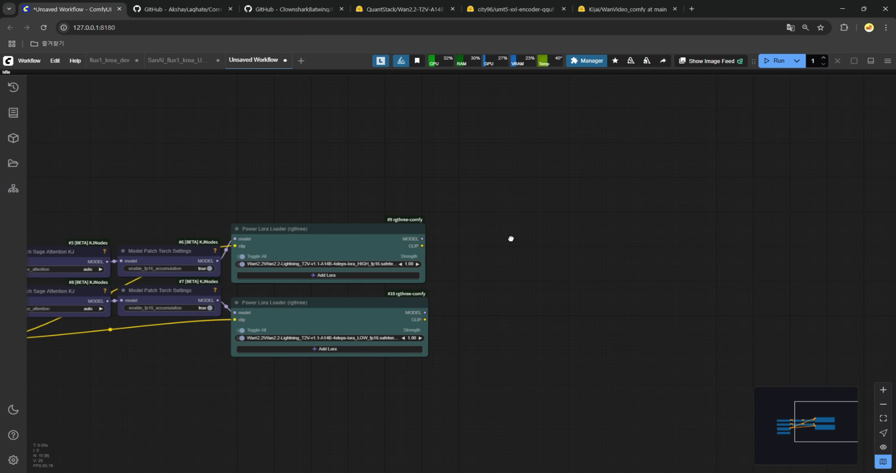
# Step: Add a KSamplerWithNAG (Advanced) node beside the Power Lora Loaders, examine its nag_negative input, and delete the node
pyautogui.doubleClick(510, 239)
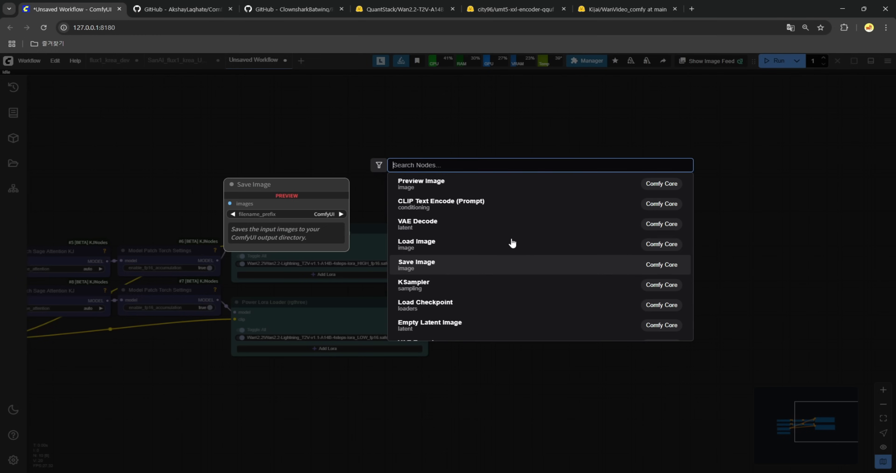
pyautogui.write('NAG')
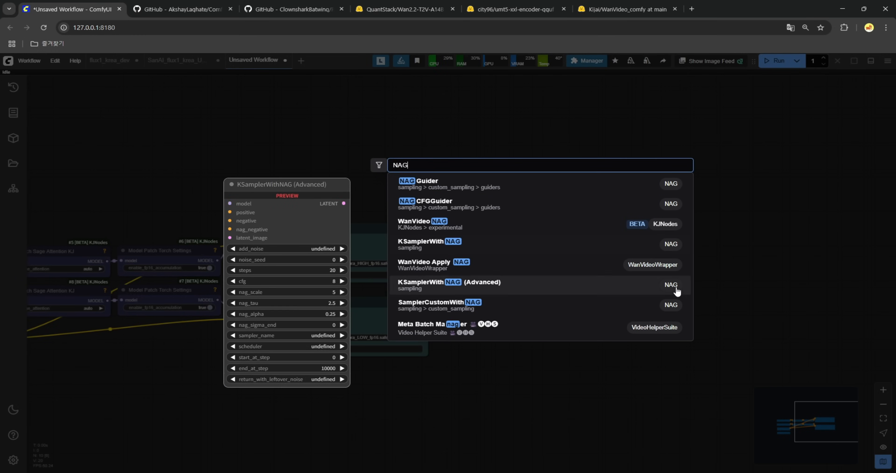
pyautogui.click(472, 286)
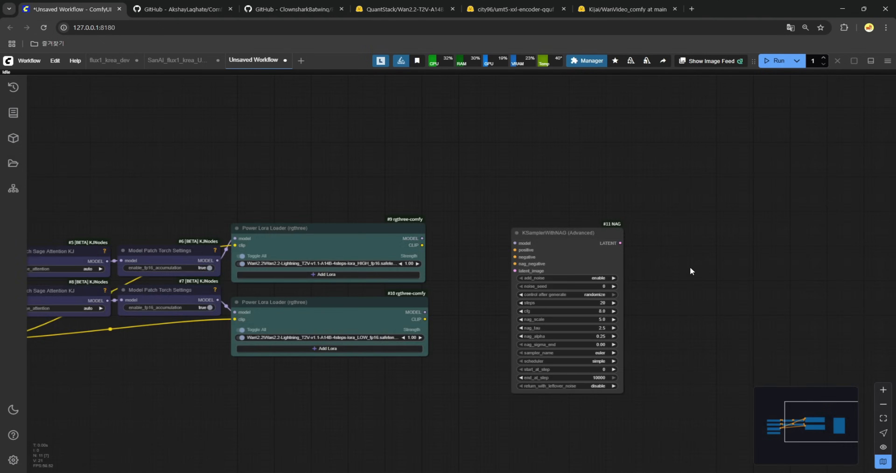
pyautogui.scroll(3, 689, 266)
pyautogui.scroll(4, 733, 261)
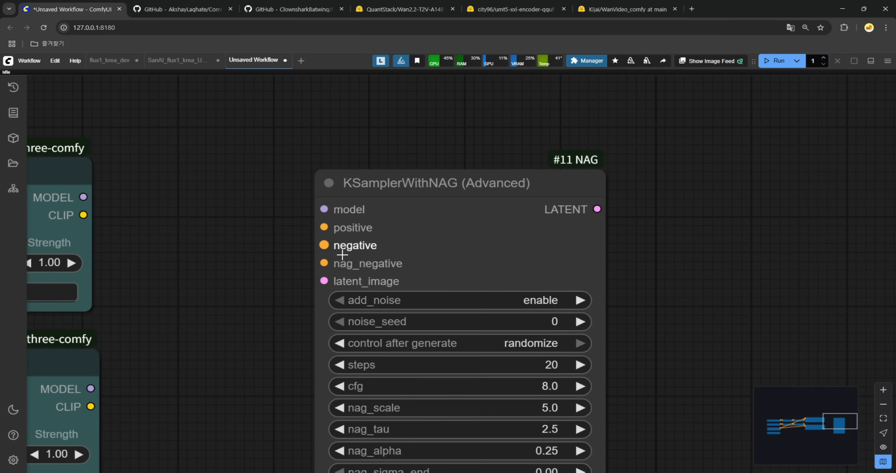
pyautogui.click(367, 268)
pyautogui.press('Delete')
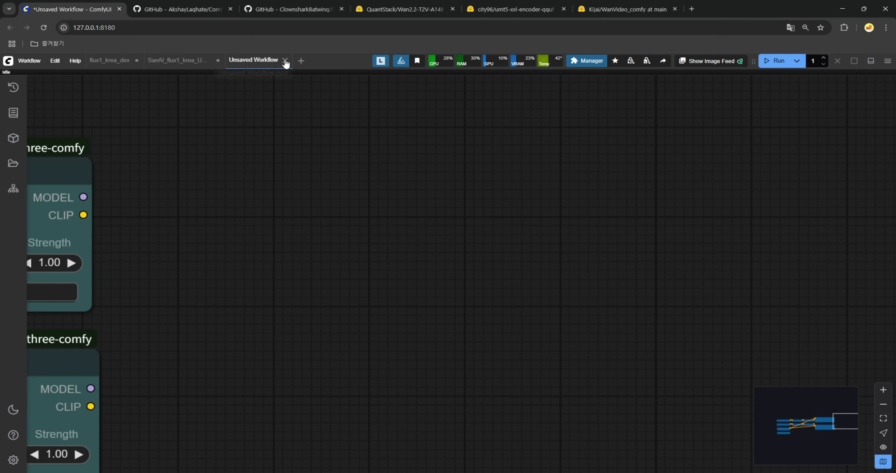
pyautogui.click(302, 61)
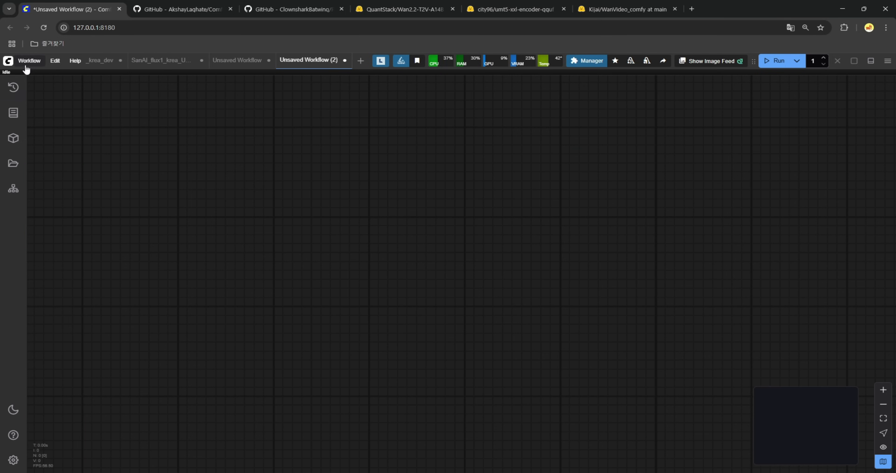
pyautogui.click(344, 60)
pyautogui.click(509, 301)
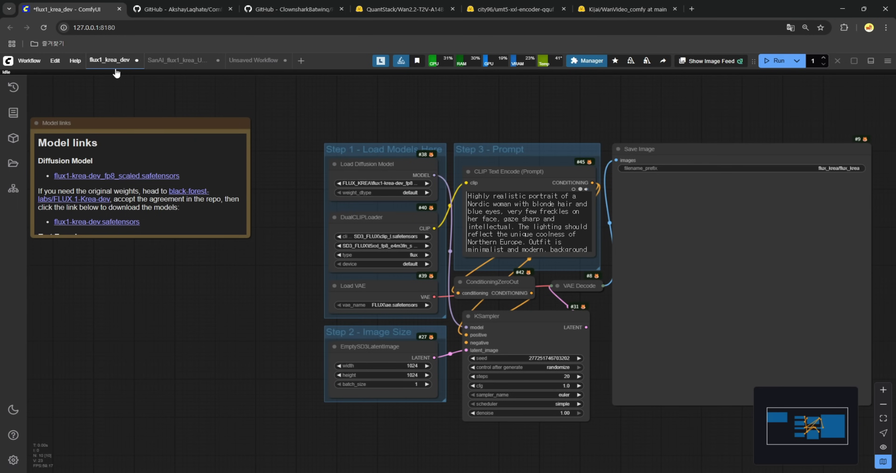
pyautogui.click(253, 60)
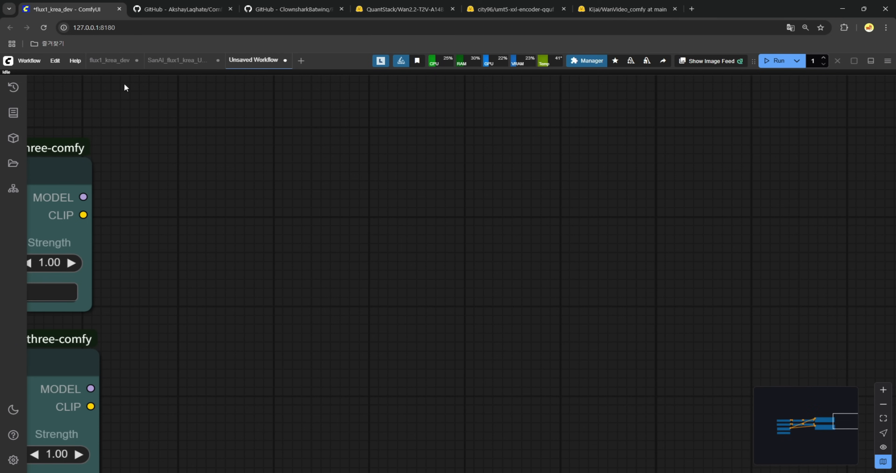
# Step: Open the NAG-Flux-Kontext-Dev-ComfyUI-Workflow template from the ComfyUI-NAG template collection
pyautogui.click(29, 60)
pyautogui.click(180, 295)
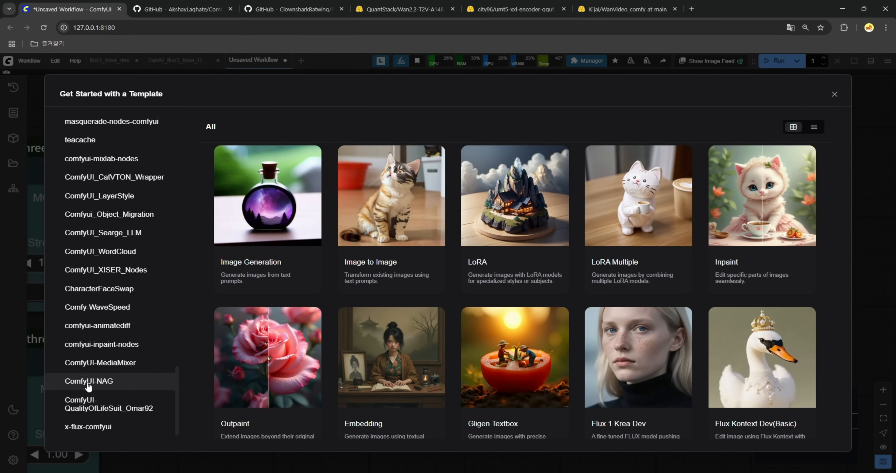
pyautogui.click(99, 385)
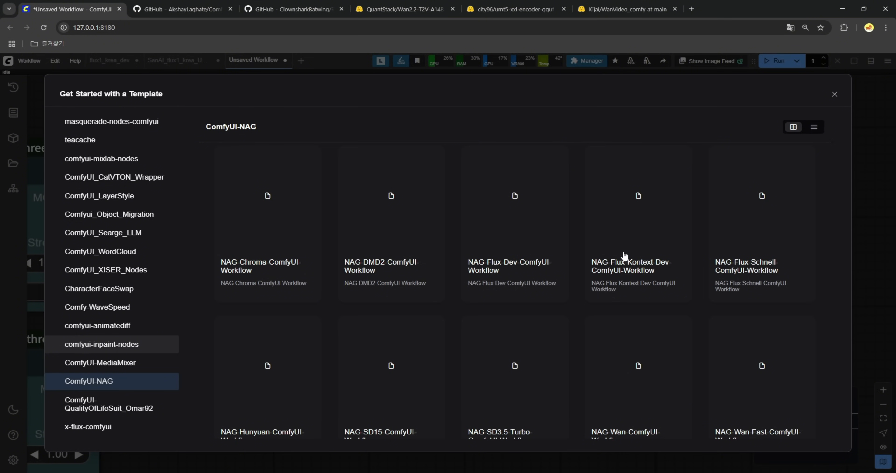
pyautogui.click(628, 266)
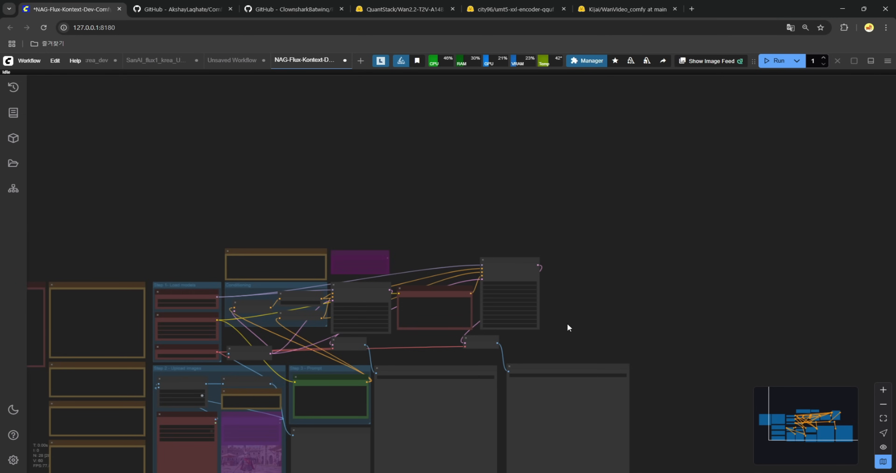
# Step: Examine the template's input image and positive prompt, focusing on the prompt's subject word "swan"
pyautogui.scroll(5, 576, 313)
pyautogui.scroll(6, 344, 287)
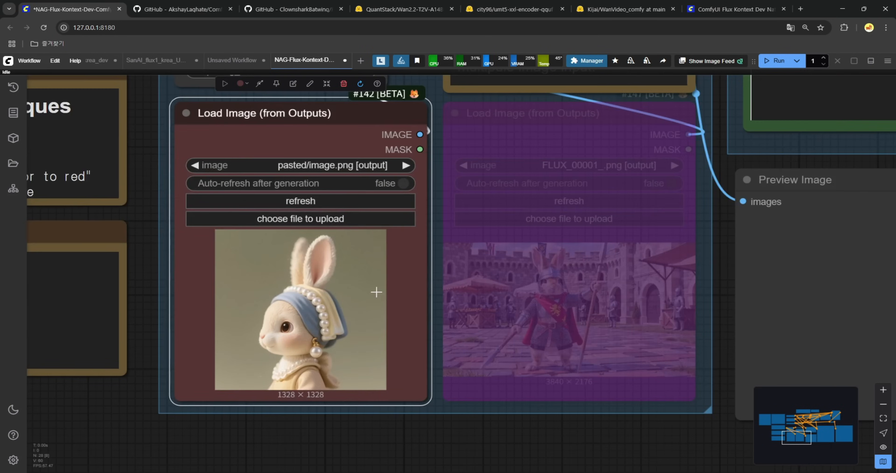
pyautogui.scroll(-8, 357, 269)
pyautogui.scroll(5, 586, 210)
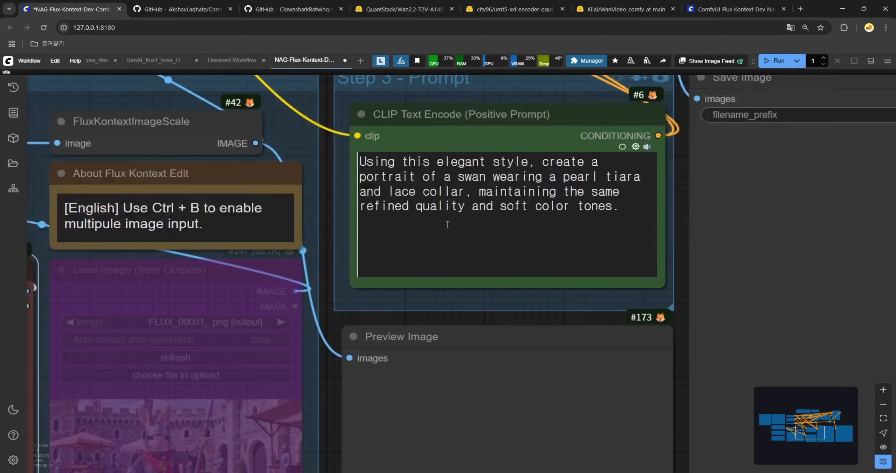
pyautogui.doubleClick(471, 177)
pyautogui.click(491, 176)
pyautogui.moveTo(459, 176); pyautogui.dragTo(483, 176)
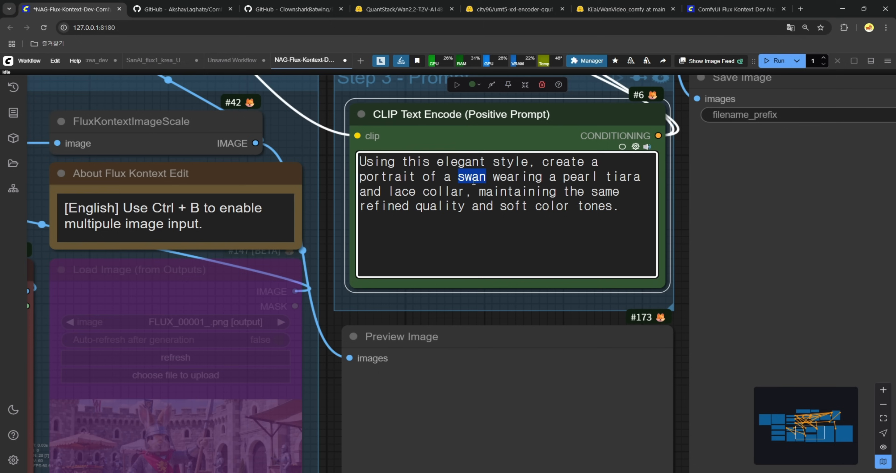
pyautogui.scroll(-10, 475, 170)
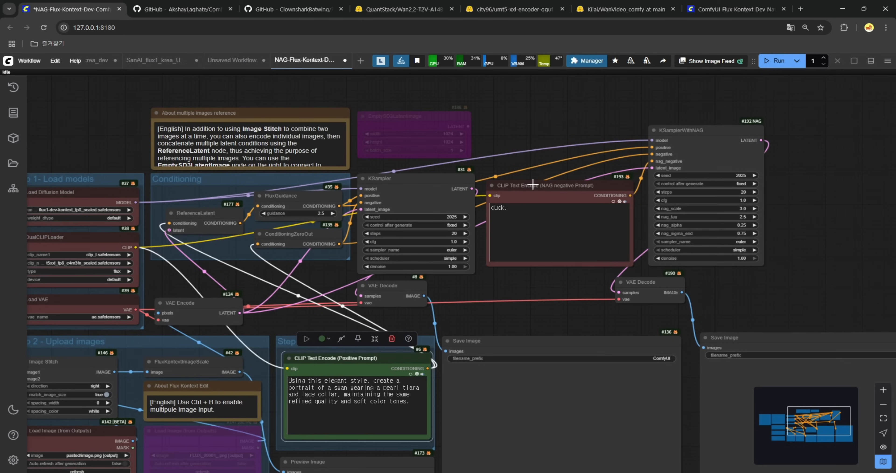
# Step: Examine how the ConditioningZeroOut node connects the positive prompt to the samplers' negative inputs
pyautogui.click(532, 185)
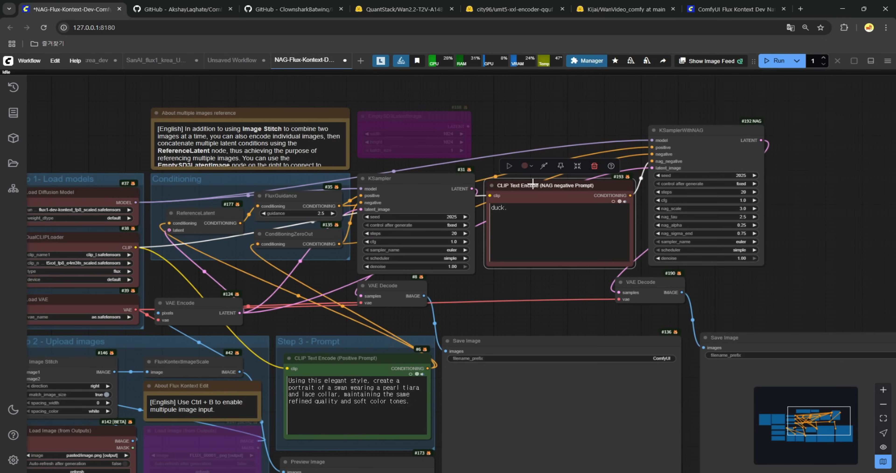
pyautogui.moveTo(528, 188); pyautogui.dragTo(206, 237)
pyautogui.hotkey('ctrl', 'z')
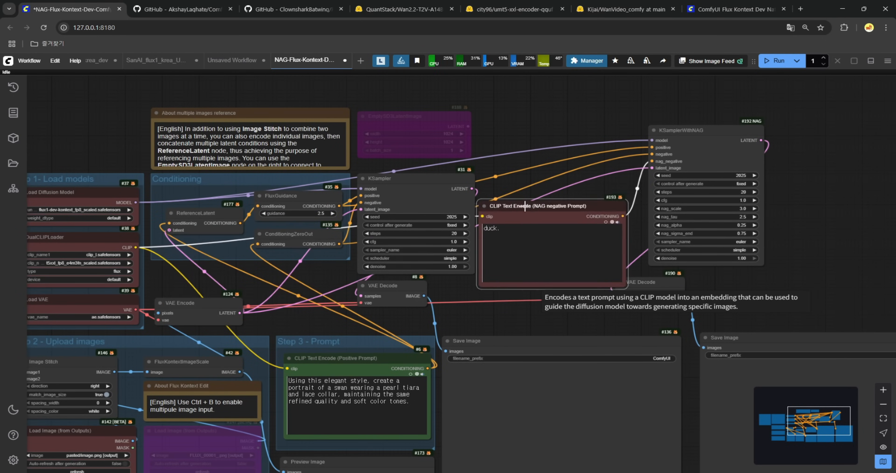
pyautogui.moveTo(258, 261); pyautogui.dragTo(352, 151)
pyautogui.scroll(2, 351, 151)
pyautogui.click(362, 224)
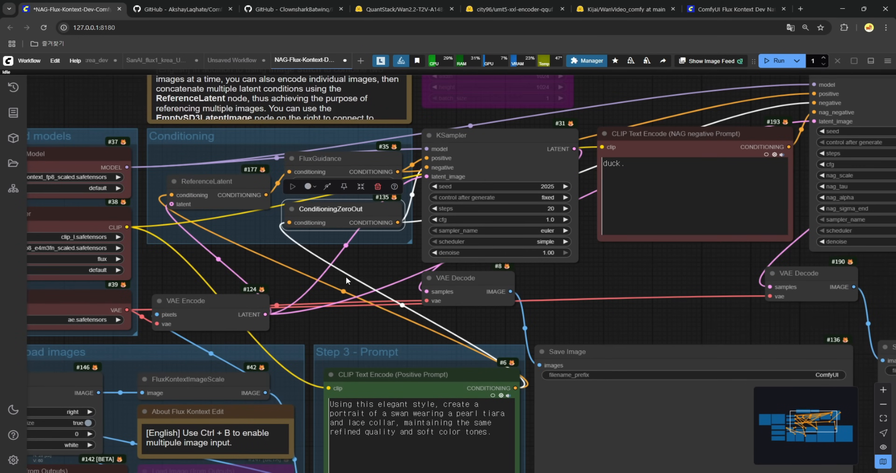
pyautogui.moveTo(350, 215)
pyautogui.mouseDown()
pyautogui.moveTo(329, 236)
pyautogui.moveTo(355, 214)
pyautogui.mouseUp()
# Step: Examine the NAG negative prompt node and its connection to the nag_negative input of KSamplerWithNAG
pyautogui.hscroll(5, 355, 213)
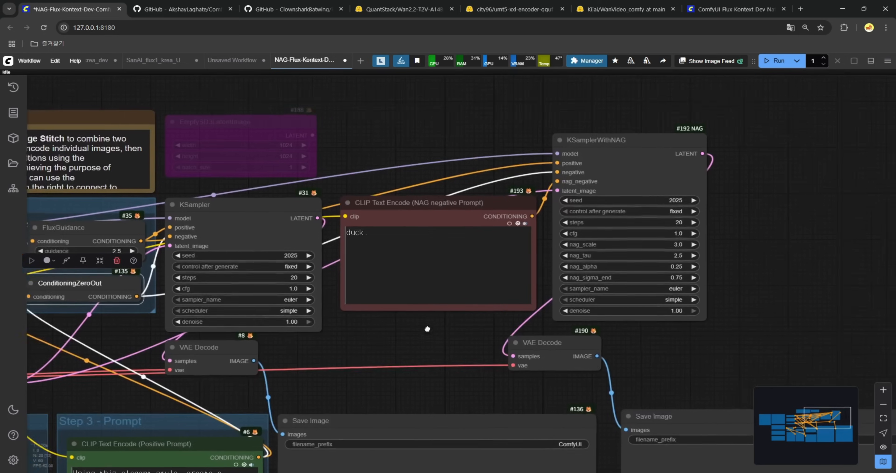
pyautogui.moveTo(438, 203)
pyautogui.mouseDown()
pyautogui.moveTo(416, 227)
pyautogui.moveTo(421, 208)
pyautogui.moveTo(452, 206)
pyautogui.mouseUp()
pyautogui.scroll(9, 315, 242)
pyautogui.moveTo(339, 229); pyautogui.dragTo(284, 214)
pyautogui.scroll(-5, 322, 274)
pyautogui.scroll(-5, 322, 274)
# Step: Set the Load Diffusion Model node to the flux1-dev-kontext_fp8_scaled model in the FLUX folder
pyautogui.scroll(6, 357, 203)
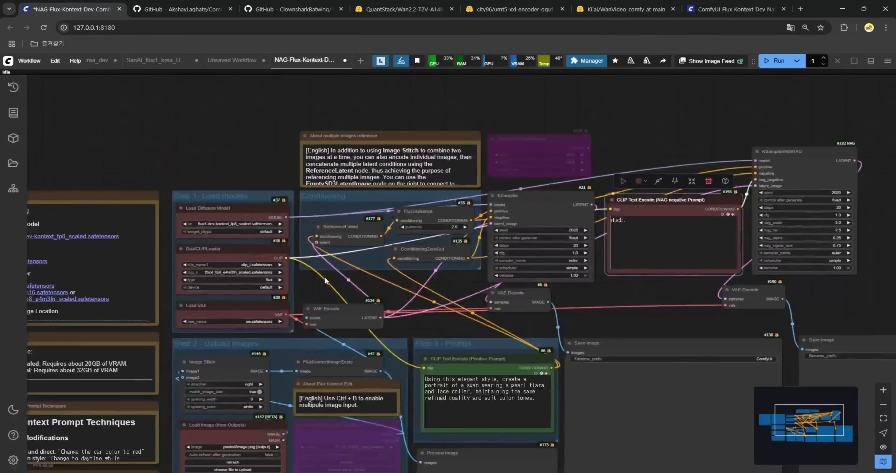
pyautogui.scroll(4, 357, 203)
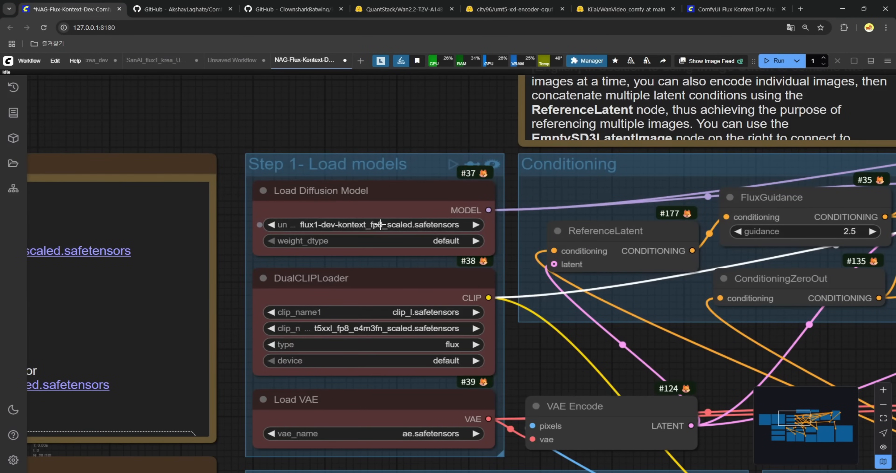
pyautogui.click(380, 225)
pyautogui.click(390, 260)
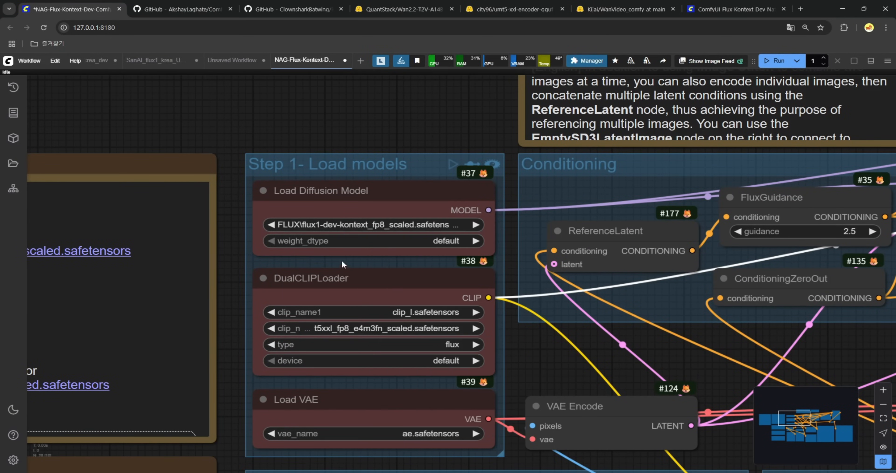
# Step: Set the DualCLIPLoader to clip_l.safetensors and t5xxl_fp8_e4m3fn_scaled from the SD3_FLUX folder, and the VAE to FLUX\ae.safetensors
pyautogui.click(430, 312)
pyautogui.click(444, 427)
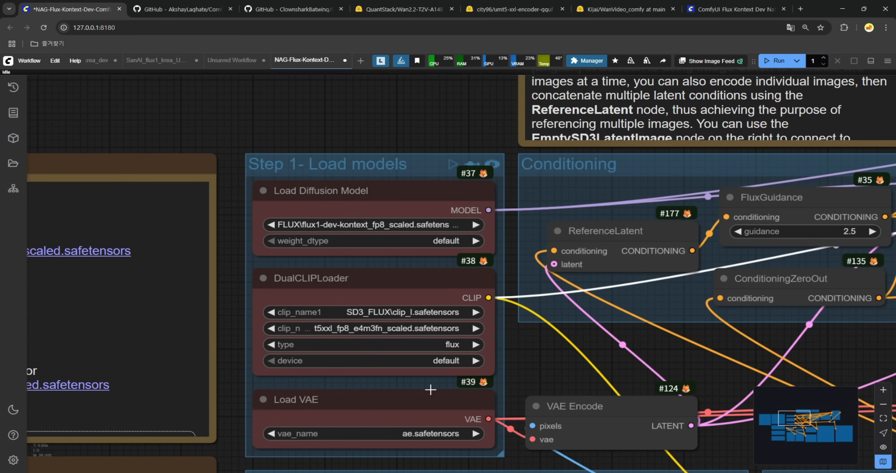
pyautogui.click(389, 329)
pyautogui.click(425, 417)
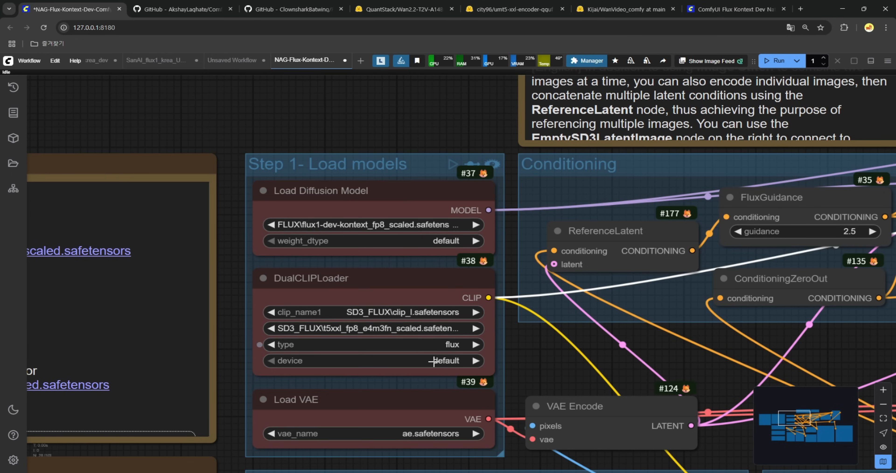
pyautogui.click(421, 437)
pyautogui.click(453, 337)
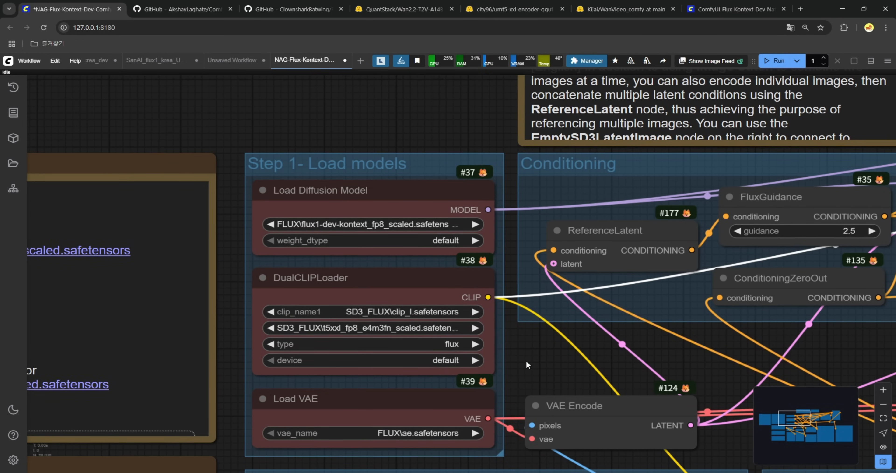
# Step: Run the NAG Flux Kontext workflow with the selected local models
pyautogui.scroll(-5, 525, 361)
pyautogui.moveTo(635, 391); pyautogui.dragTo(457, 244)
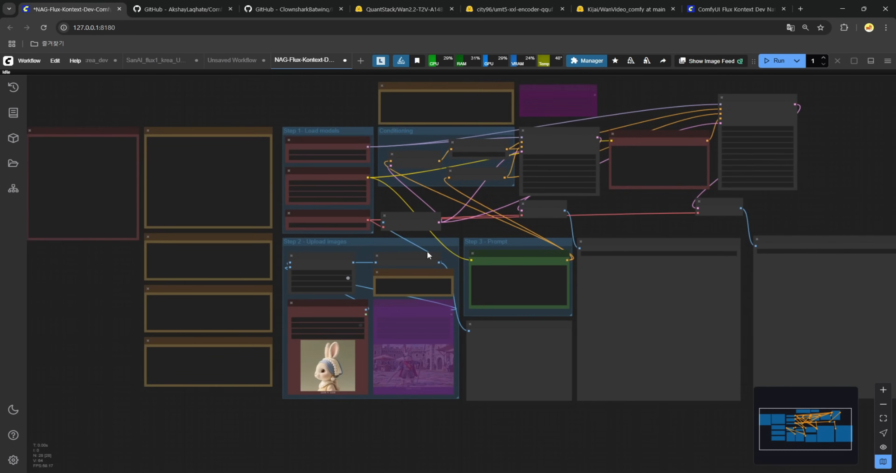
pyautogui.scroll(8, 458, 244)
pyautogui.scroll(-4, 456, 259)
pyautogui.click(776, 62)
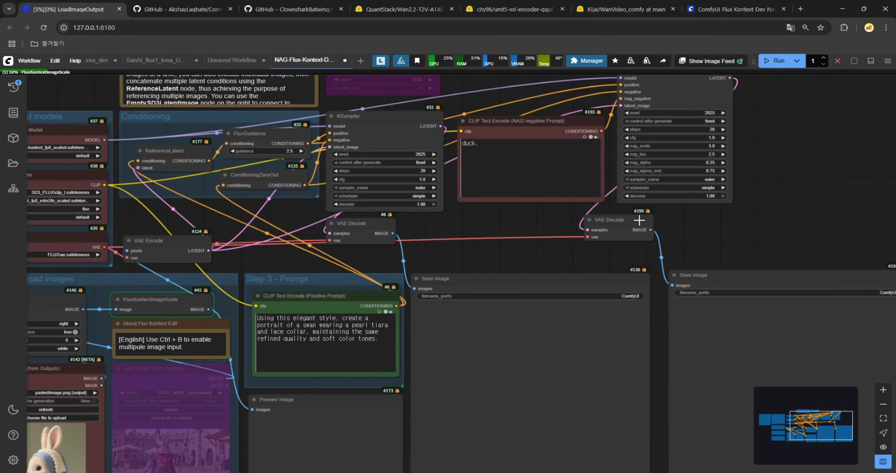
# Step: Compare the inputs of KSampler and KSamplerWithNAG, including the NAG negative prompt, while the workflow runs
pyautogui.moveTo(449, 261); pyautogui.dragTo(486, 148)
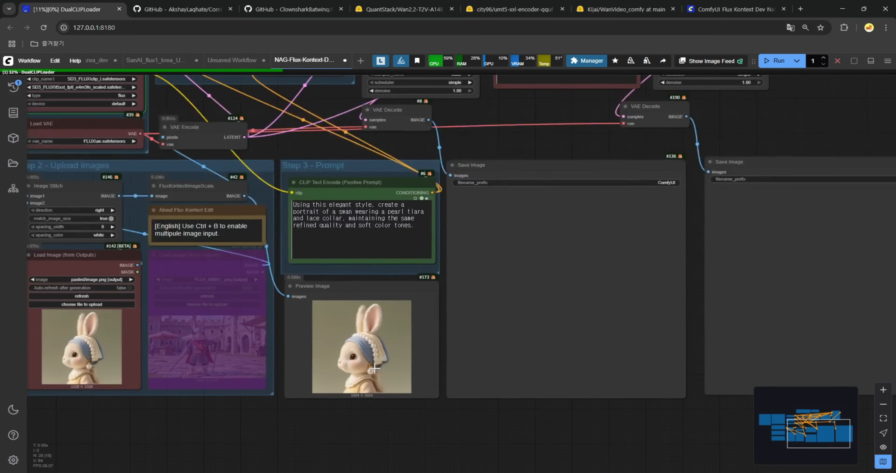
pyautogui.moveTo(530, 112); pyautogui.dragTo(578, 278)
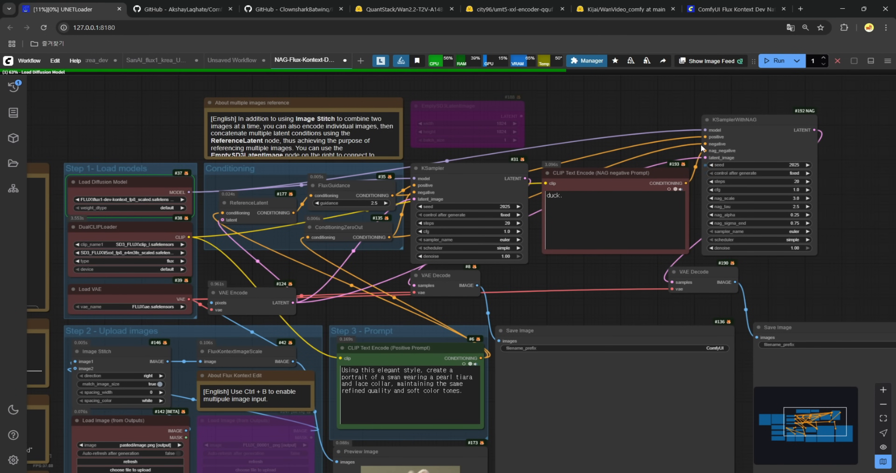
pyautogui.scroll(-2, 466, 206)
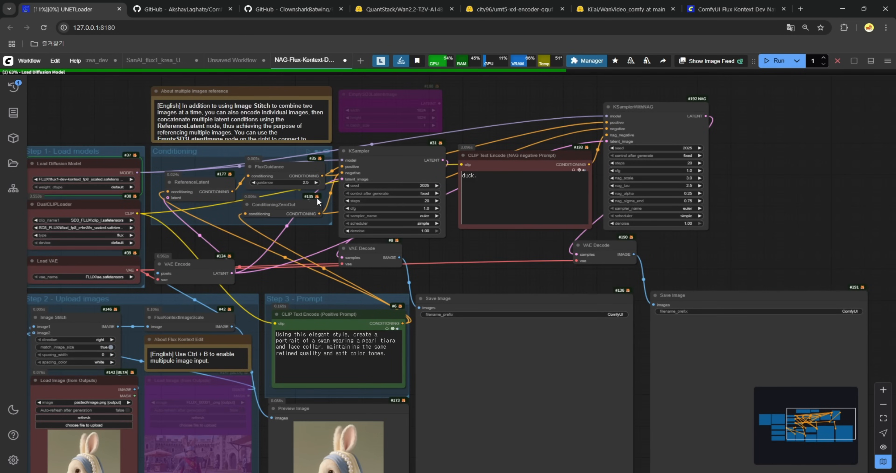
pyautogui.moveTo(376, 155); pyautogui.dragTo(364, 108)
pyautogui.scroll(5, 391, 193)
pyautogui.moveTo(674, 284); pyautogui.dragTo(352, 384)
pyautogui.click(493, 158)
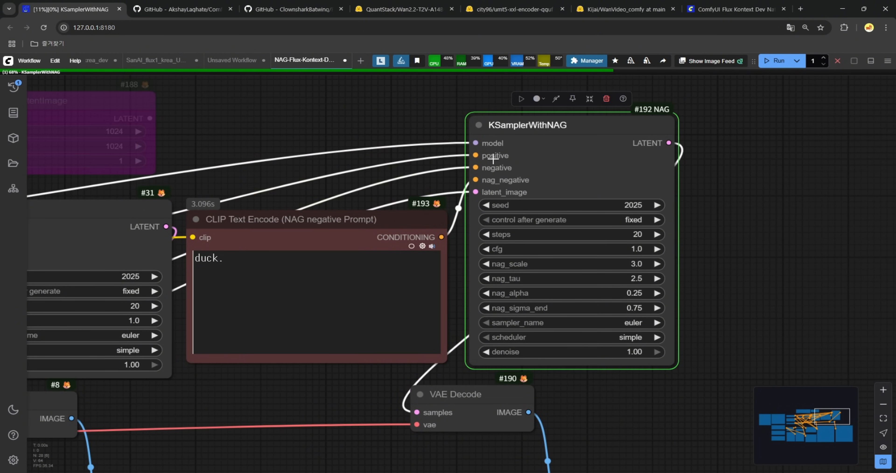
pyautogui.click(408, 219)
pyautogui.scroll(-2, 725, 256)
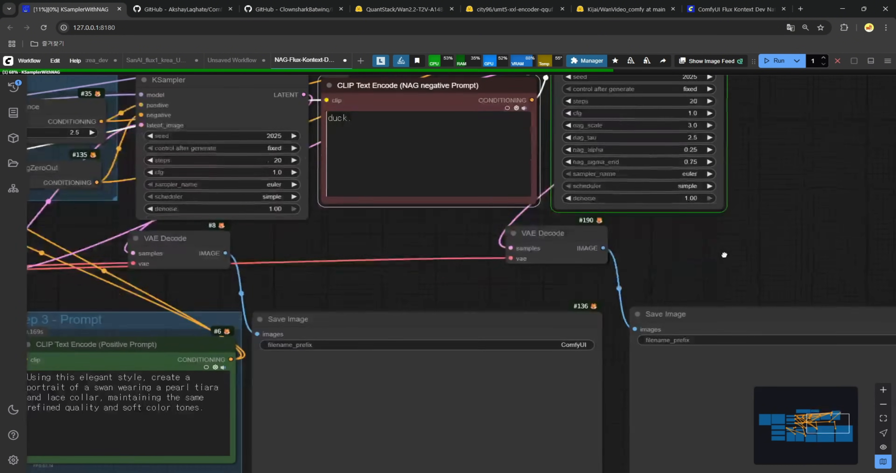
# Step: Examine the image generated with NAG and compare it with the regular KSampler's preview
pyautogui.scroll(-5, 725, 256)
pyautogui.moveTo(649, 391); pyautogui.dragTo(421, 190)
pyautogui.scroll(-1, 421, 190)
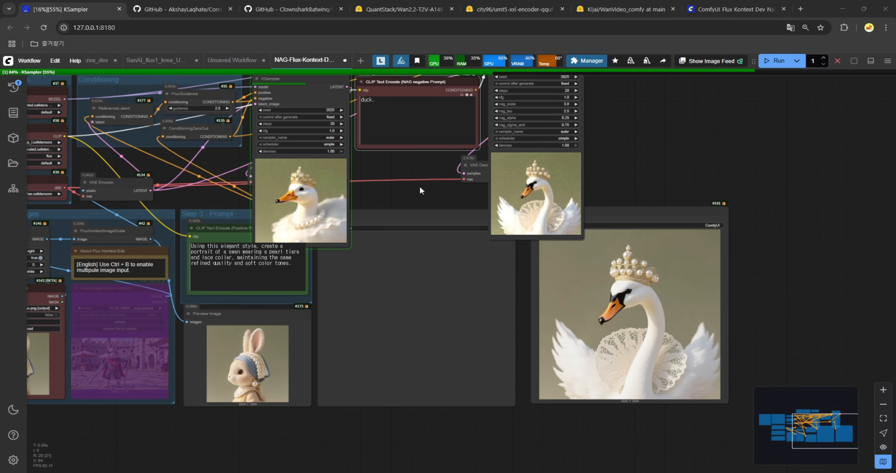
pyautogui.moveTo(622, 177); pyautogui.dragTo(616, 164)
pyautogui.moveTo(410, 155); pyautogui.dragTo(390, 198)
pyautogui.moveTo(595, 207); pyautogui.dragTo(520, 182)
pyautogui.scroll(5, 479, 203)
pyautogui.moveTo(784, 348); pyautogui.dragTo(693, 186)
pyautogui.scroll(3, 450, 258)
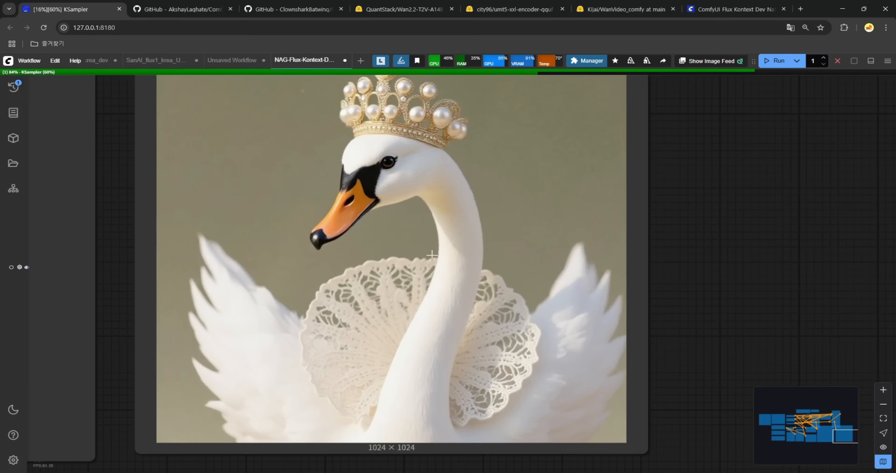
pyautogui.scroll(-3, 355, 421)
pyautogui.scroll(-6, 547, 370)
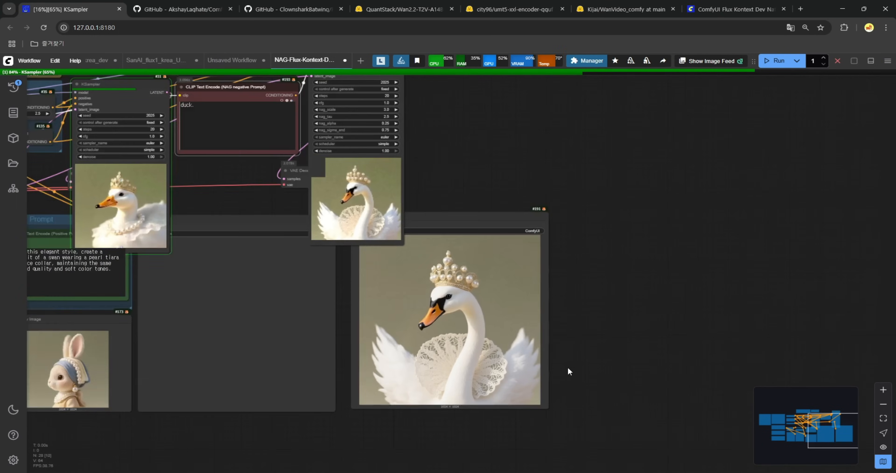
# Step: Compare the image previews of KSampler and KSamplerWithNAG side by side while the regular sampler finishes
pyautogui.moveTo(238, 212); pyautogui.dragTo(356, 215)
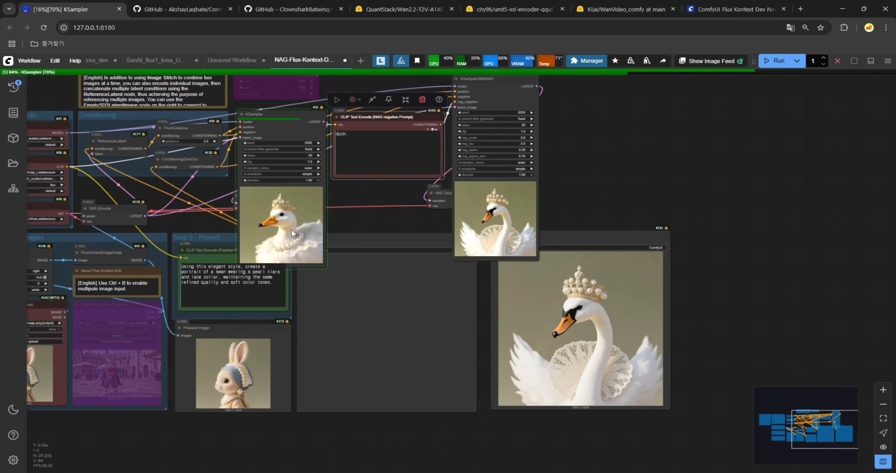
pyautogui.scroll(8, 278, 227)
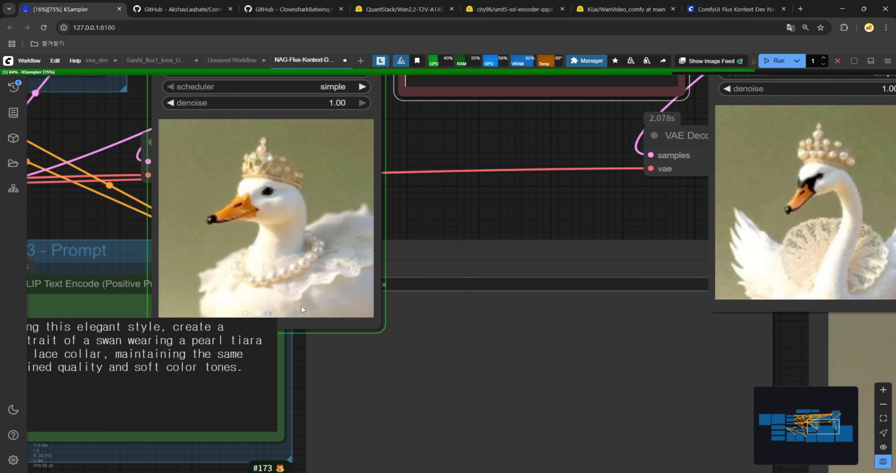
pyautogui.hscroll(3, 400, 243)
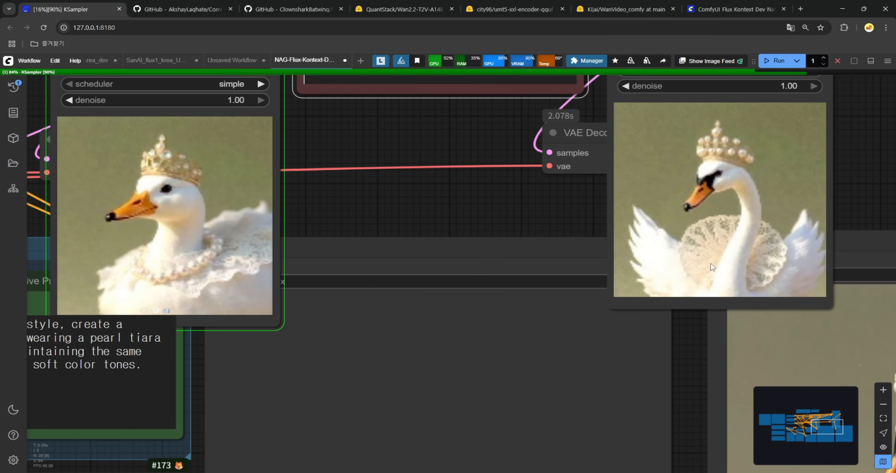
pyautogui.scroll(-5, 131, 225)
pyautogui.scroll(3, 261, 221)
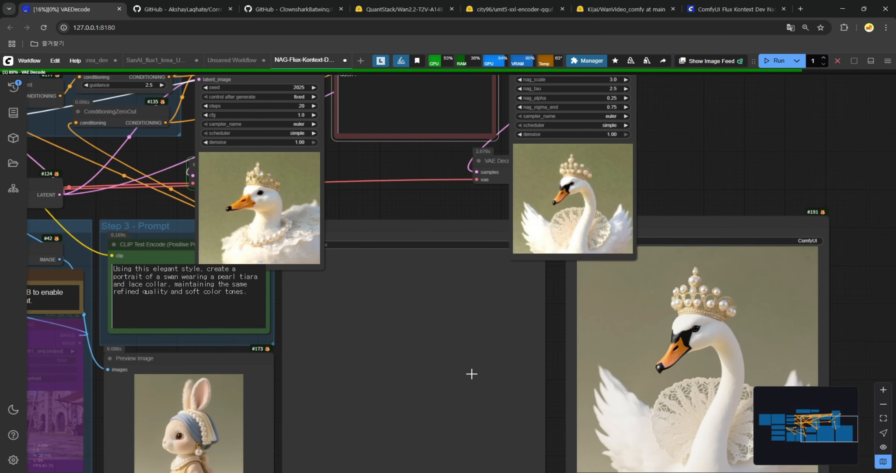
pyautogui.moveTo(554, 357); pyautogui.dragTo(321, 280)
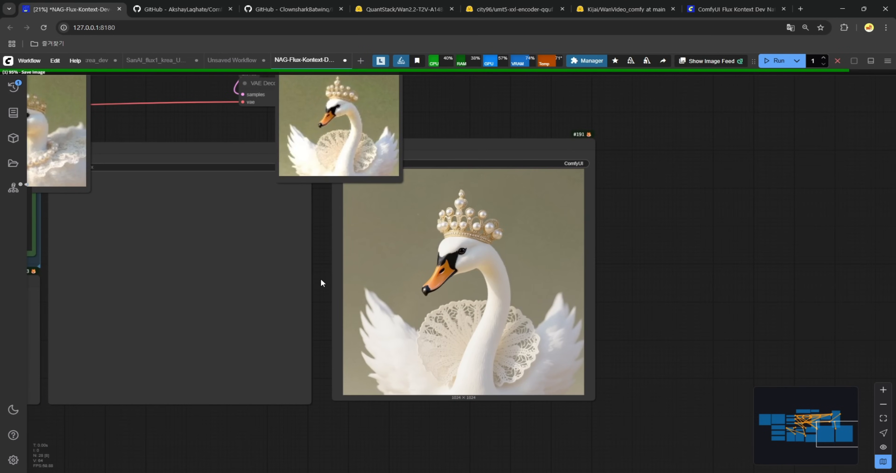
# Step: Compare the two final swan images against the positive prompt and the NAG negative prompt "duck."
pyautogui.scroll(5, 161, 284)
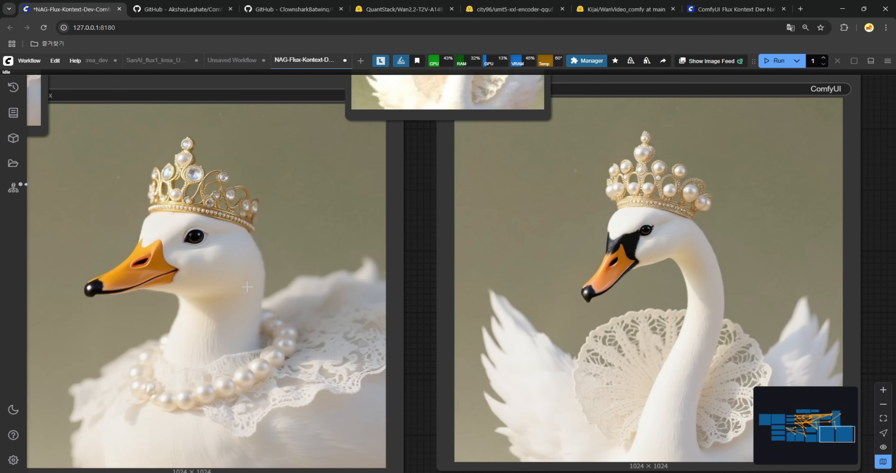
pyautogui.scroll(-3, 682, 305)
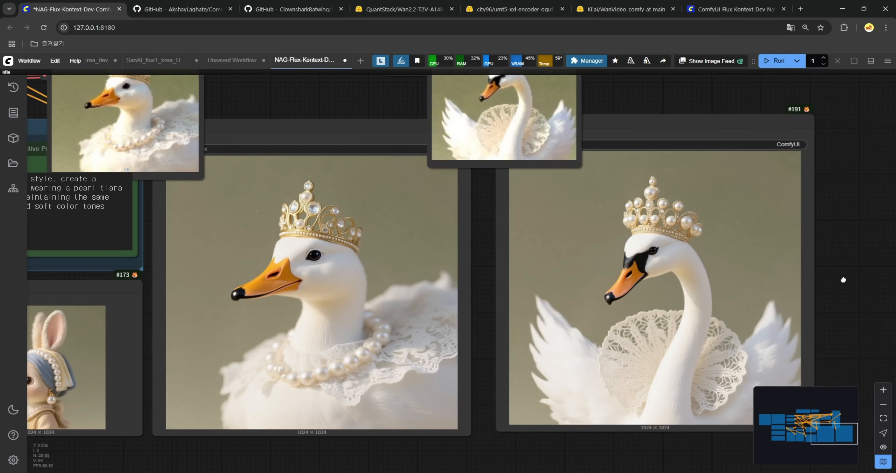
pyautogui.moveTo(849, 281); pyautogui.dragTo(760, 246)
pyautogui.scroll(-6, 495, 216)
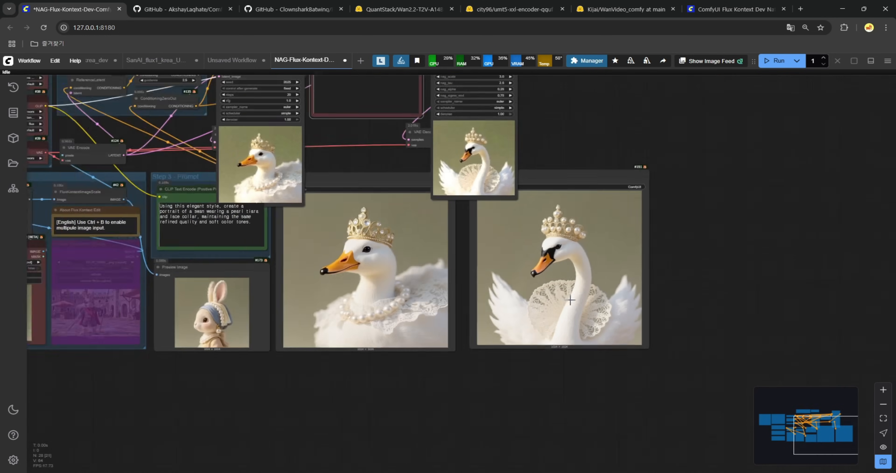
pyautogui.moveTo(420, 173); pyautogui.dragTo(400, 254)
pyautogui.scroll(9, 400, 254)
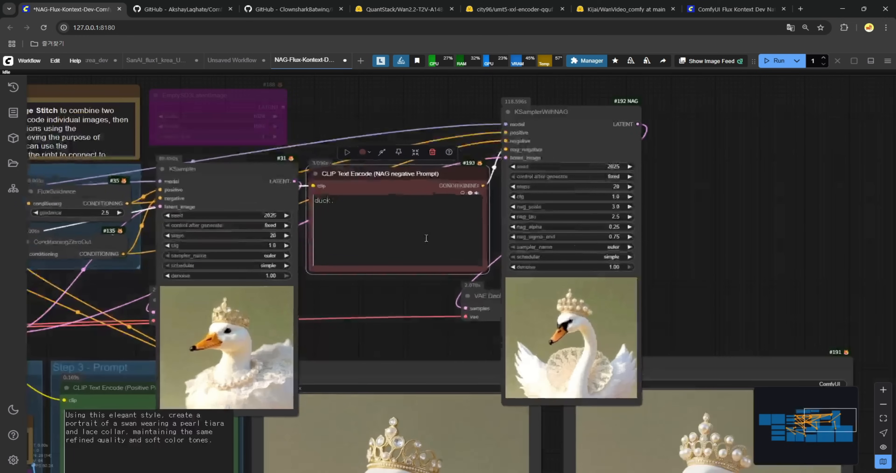
# Step: Switch to the Stability Matrix console to compare both samplers' generation times, and return to KSamplerWithNAG in the workflow
pyautogui.moveTo(505, 151)
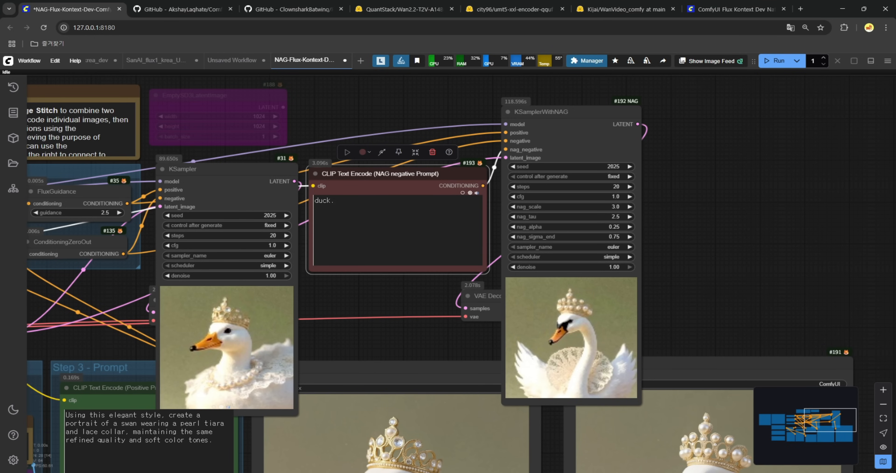
pyautogui.hotkey('alt', 'Tab')
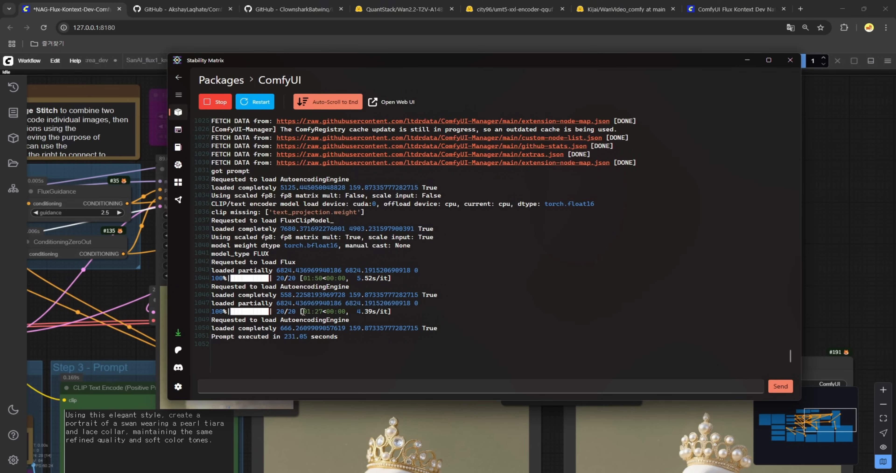
pyautogui.moveTo(312, 311); pyautogui.dragTo(323, 310)
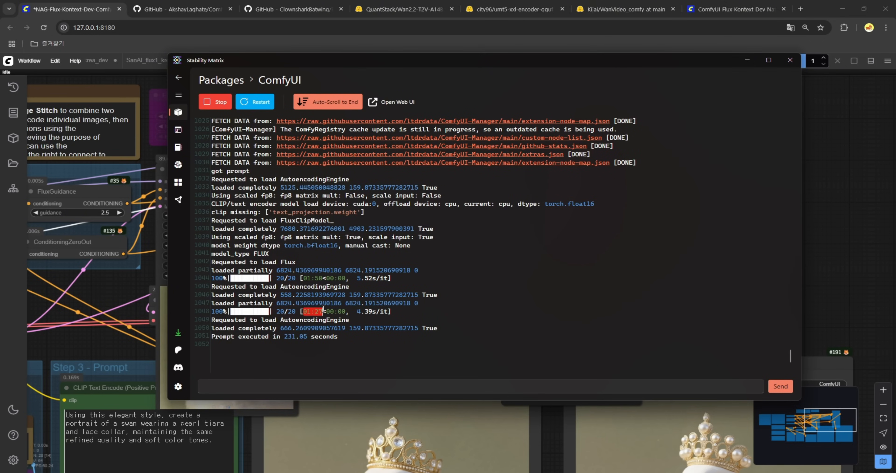
pyautogui.click(824, 210)
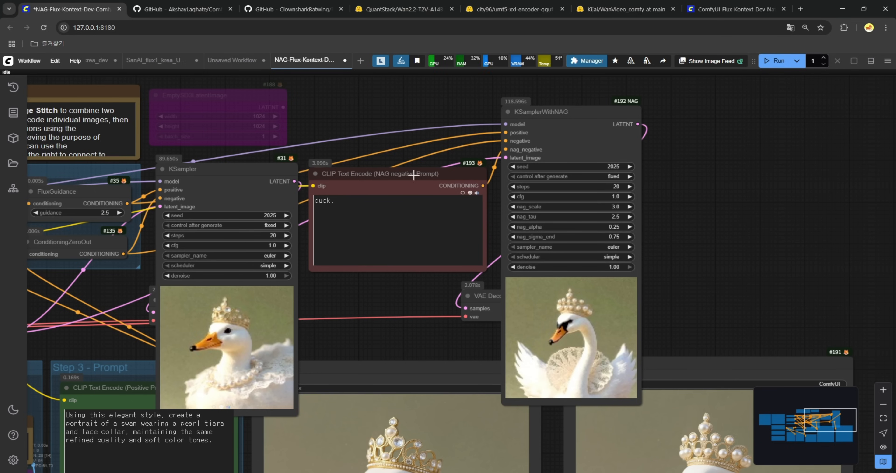
pyautogui.click(574, 112)
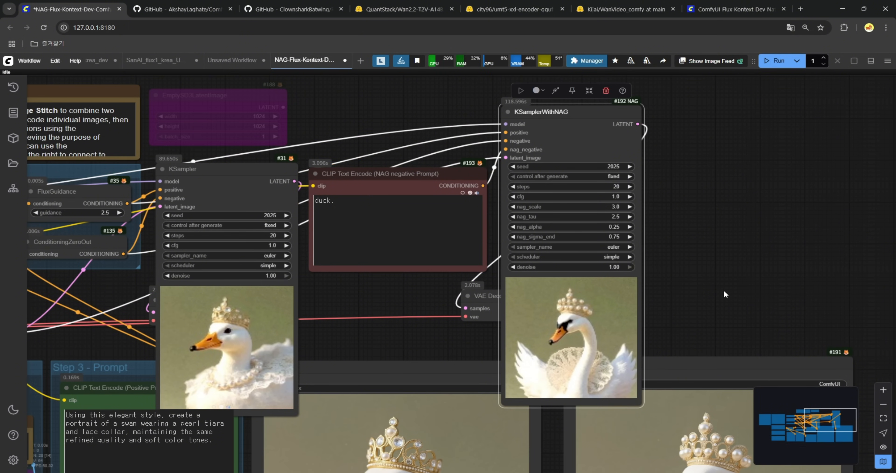
pyautogui.scroll(-5, 635, 194)
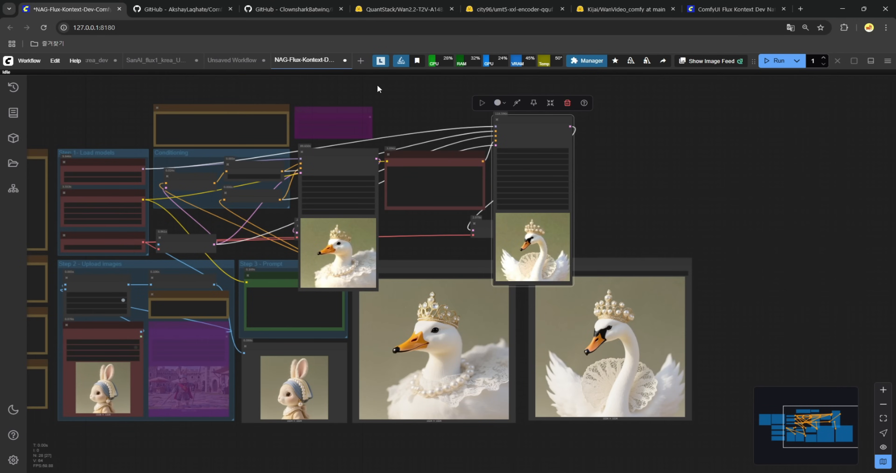
# Step: Close the NAG Flux Kontext workflow and return to the unsaved Wan2.2 workflow at its Power Lora Loaders
pyautogui.click(344, 60)
pyautogui.press('Return')
pyautogui.moveTo(314, 329); pyautogui.dragTo(150, 294)
pyautogui.click(253, 59)
pyautogui.moveTo(614, 264); pyautogui.dragTo(527, 281)
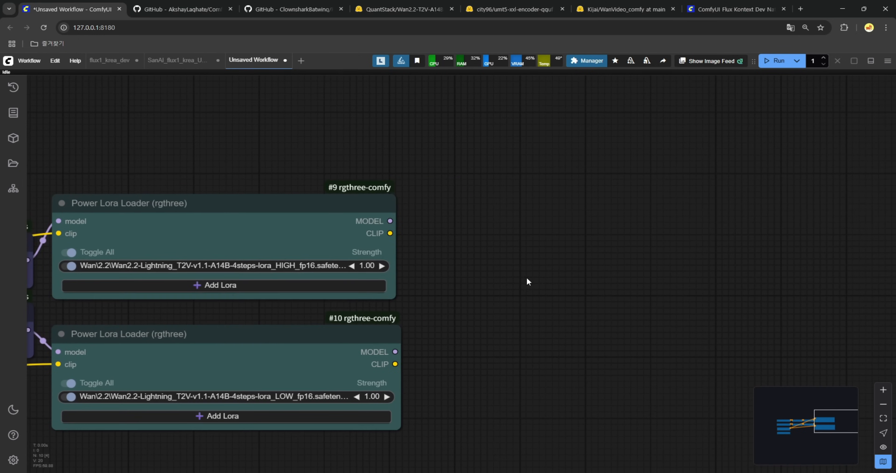
# Step: Search the nodes for NAG and add a WanVideoNAG node from KJNodes beside the HIGH Power Lora Loader
pyautogui.doubleClick(527, 243)
pyautogui.write('ㅜㅁㅎ')
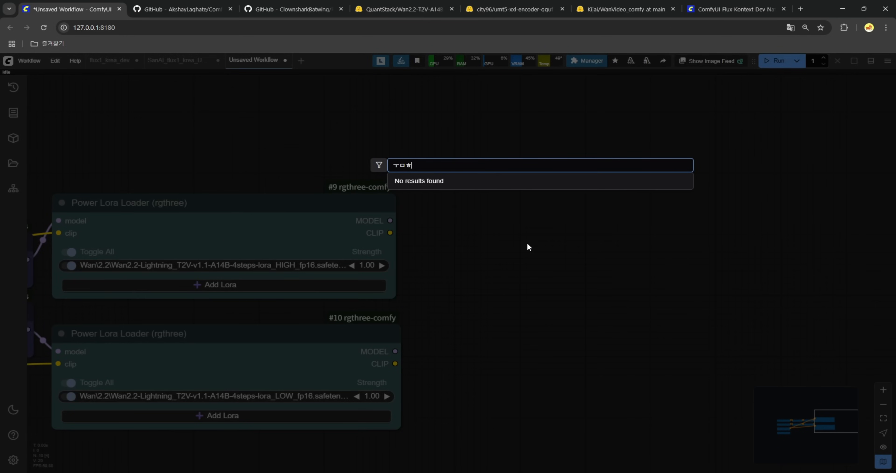
pyautogui.hotkey('ctrl', 'a')
pyautogui.write('NAG')
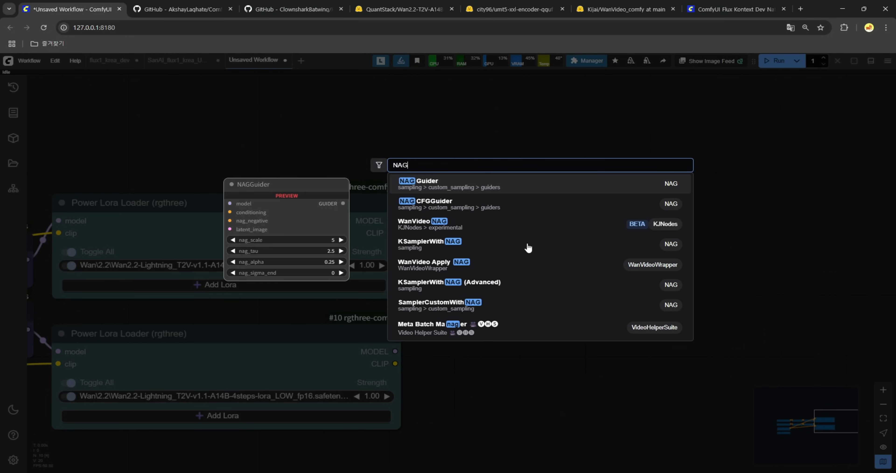
pyautogui.click(410, 227)
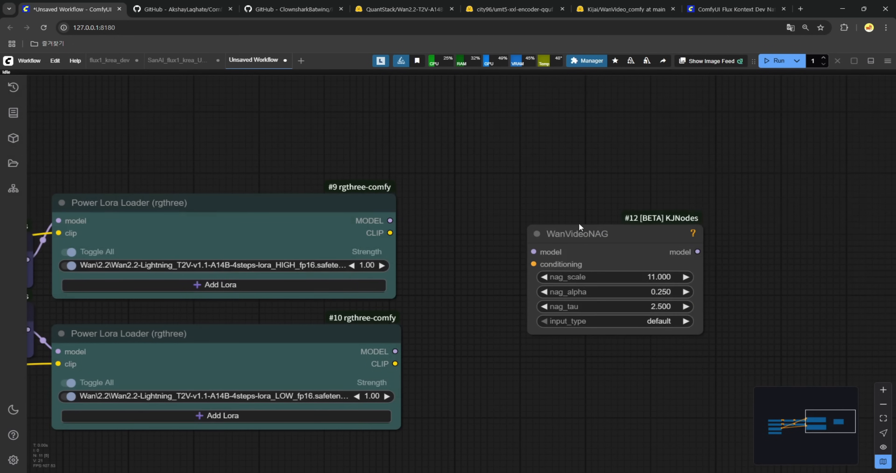
pyautogui.moveTo(617, 254); pyautogui.dragTo(528, 223)
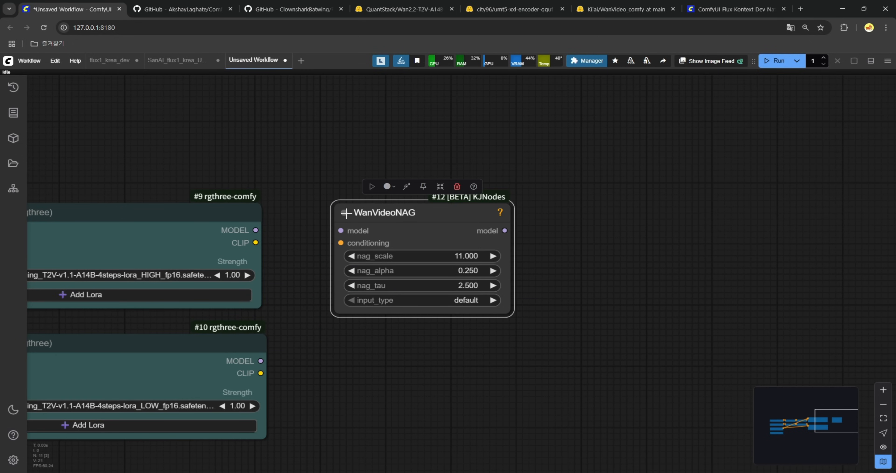
# Step: Connect the HIGH Power Lora Loader's model output to WanVideoNAG and move that node away to leave room between them
pyautogui.moveTo(256, 229); pyautogui.dragTo(312, 251)
pyautogui.click(298, 257)
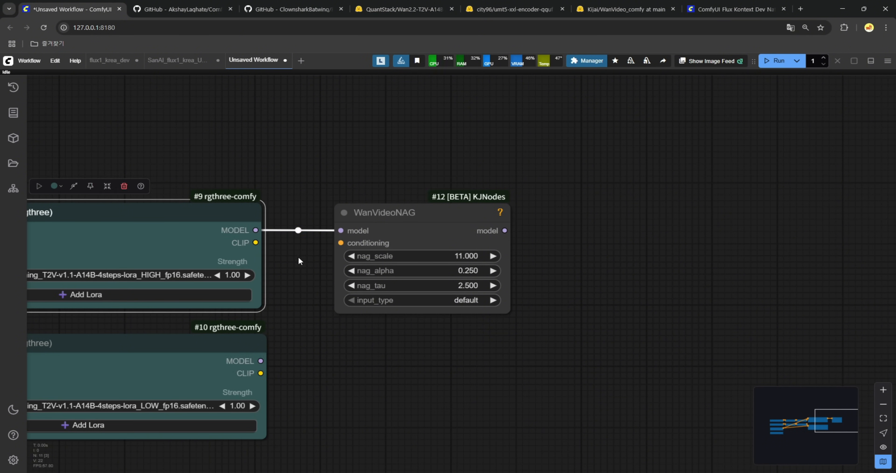
pyautogui.moveTo(387, 211); pyautogui.dragTo(654, 215)
pyautogui.scroll(-10, 475, 321)
pyautogui.moveTo(466, 326); pyautogui.dragTo(554, 256)
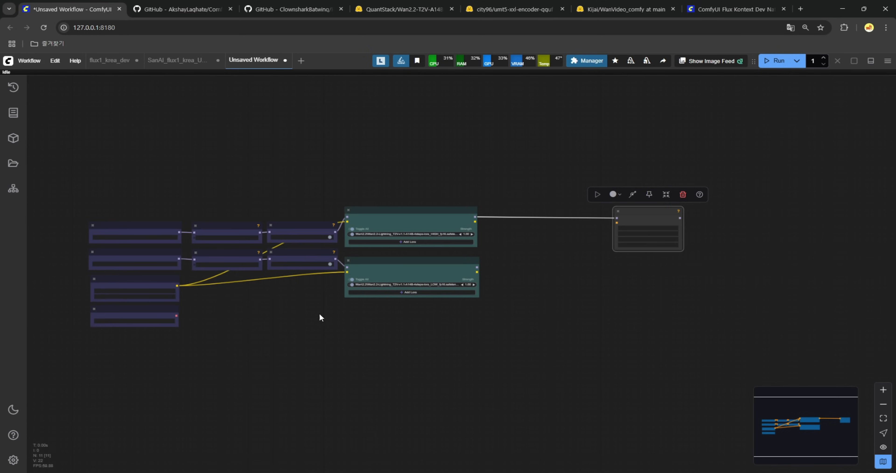
# Step: Rearrange the loader, patch and LoRA nodes into a high-noise row above and a separate low-noise row below
pyautogui.scroll(5, 245, 299)
pyautogui.moveTo(245, 299); pyautogui.dragTo(387, 265)
pyautogui.moveTo(168, 200); pyautogui.dragTo(718, 358)
pyautogui.moveTo(526, 194); pyautogui.dragTo(530, 305)
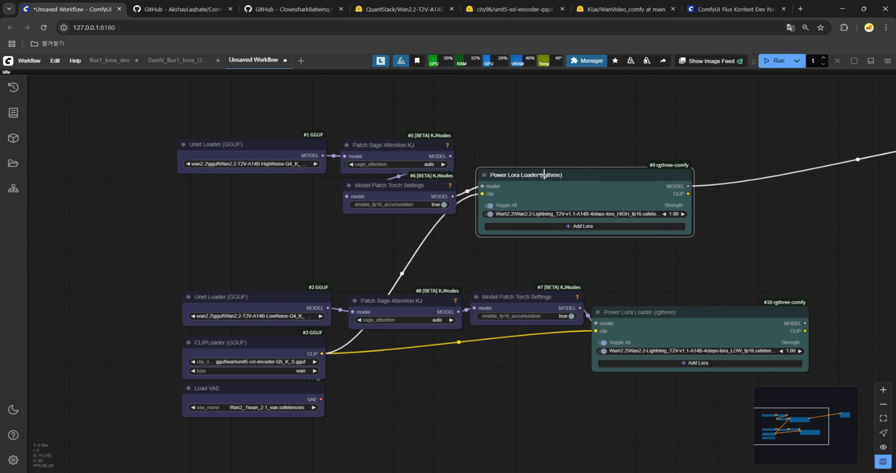
pyautogui.moveTo(539, 175); pyautogui.dragTo(534, 184)
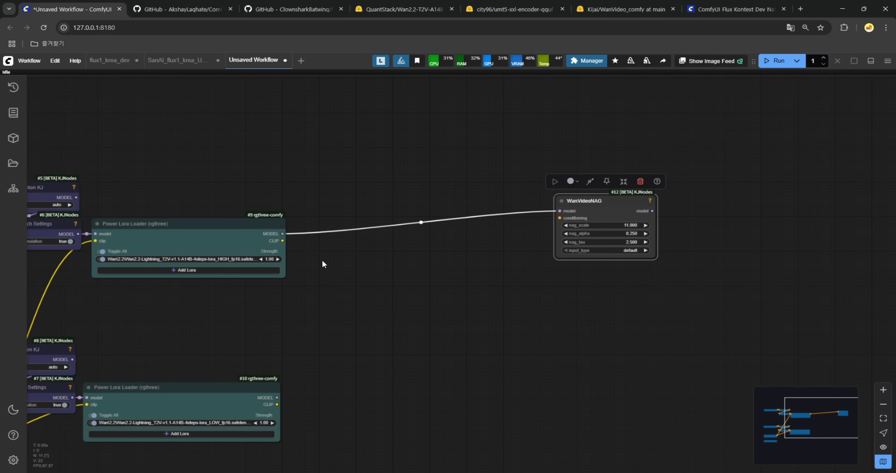
# Step: Paste the Positive Prompt node, connect it to the HIGH LoRA loader's CLIP output, and place it beside that loader
pyautogui.scroll(2, 320, 258)
pyautogui.hotkey('ctrl', 'v')
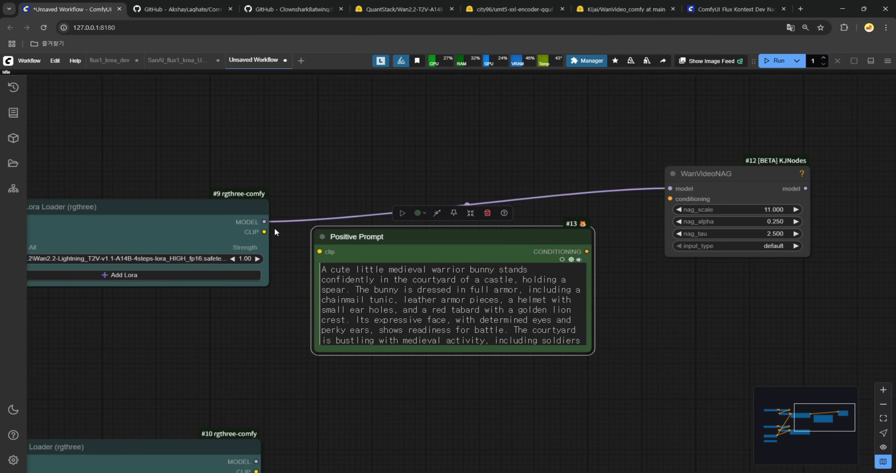
pyautogui.moveTo(265, 232); pyautogui.dragTo(342, 220)
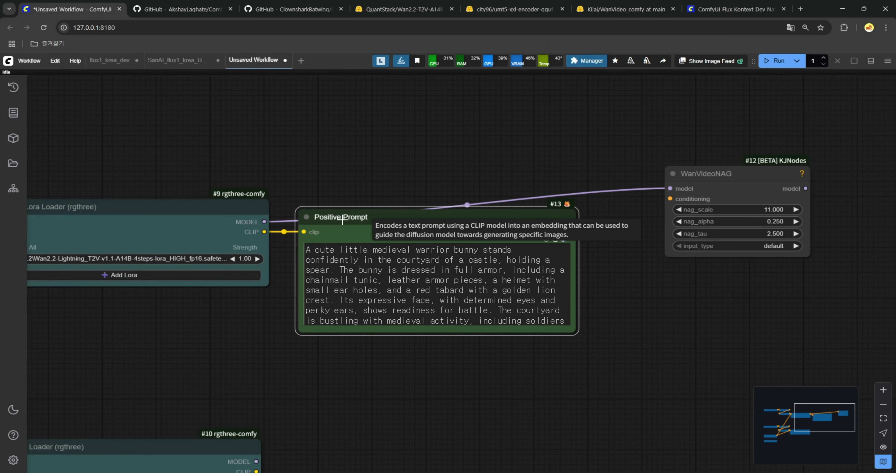
pyautogui.click(402, 230)
pyautogui.moveTo(370, 376); pyautogui.dragTo(379, 355)
pyautogui.scroll(-1, 393, 181)
pyautogui.moveTo(246, 273); pyautogui.dragTo(397, 257)
pyautogui.scroll(-3, 420, 238)
pyautogui.moveTo(608, 191); pyautogui.dragTo(555, 211)
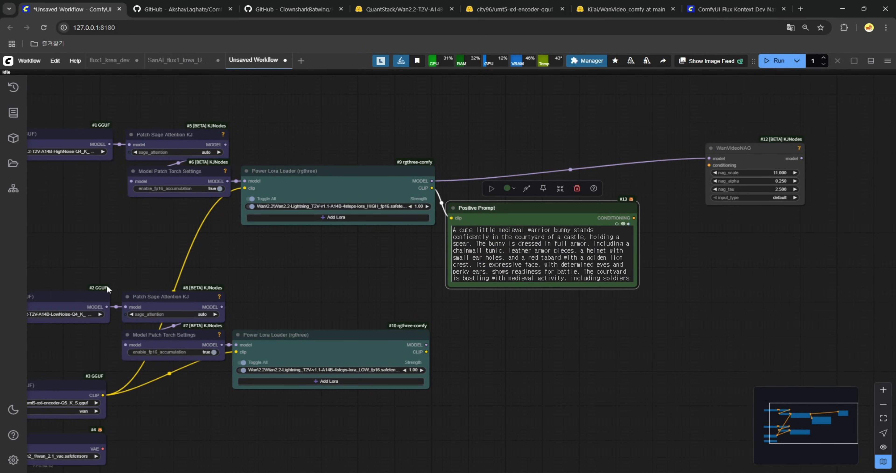
# Step: Paste the Negative Prompt node, feed it from the HIGH LoRA loader's CLIP, and connect its conditioning to WanVideoNAG
pyautogui.hotkey('ctrl', 'v')
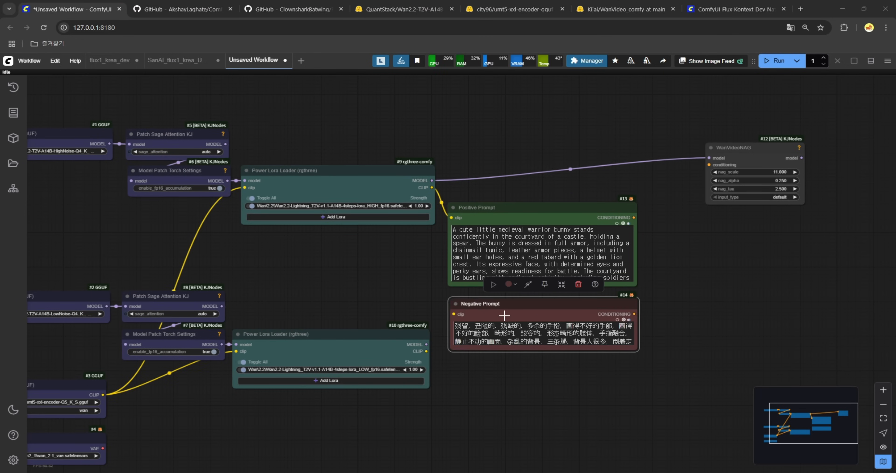
pyautogui.moveTo(431, 187); pyautogui.dragTo(454, 314)
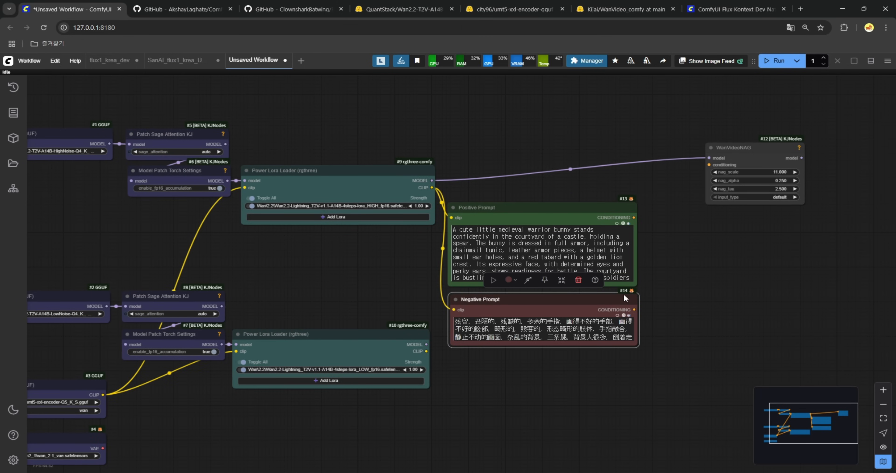
pyautogui.moveTo(634, 308); pyautogui.dragTo(694, 172)
# Step: Duplicate WanVideoNAG for the low-noise row and connect the LOW LoRA loader's model and the negative conditioning to the copy
pyautogui.hotkey('ctrl', 'c')
pyautogui.hotkey('ctrl', 'v')
pyautogui.moveTo(688, 315); pyautogui.dragTo(667, 325)
pyautogui.moveTo(426, 344); pyautogui.dragTo(661, 329)
pyautogui.moveTo(684, 322)
pyautogui.mouseDown()
pyautogui.moveTo(677, 337)
pyautogui.moveTo(690, 334)
pyautogui.mouseUp()
pyautogui.moveTo(634, 310); pyautogui.dragTo(683, 345)
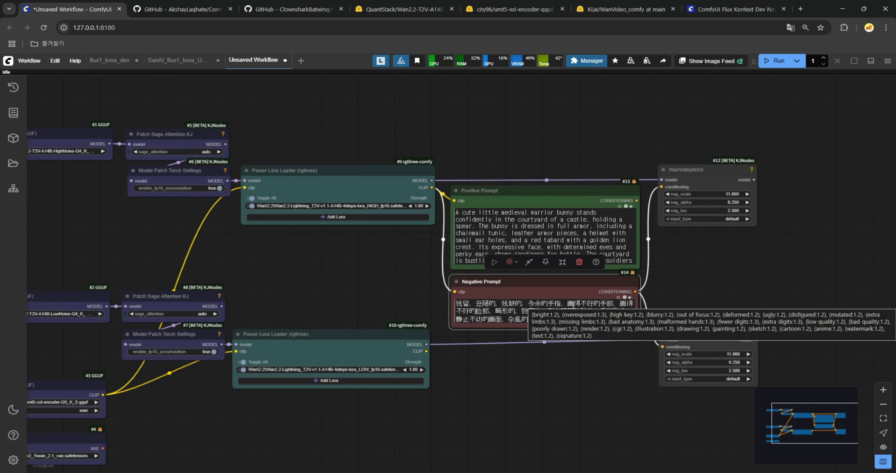
# Step: Read through the full text of the Negative Prompt node
pyautogui.scroll(2, 578, 308)
pyautogui.scroll(-2, 586, 310)
pyautogui.scroll(2, 586, 310)
pyautogui.scroll(-2, 586, 310)
pyautogui.scroll(2, 587, 310)
pyautogui.scroll(1, 587, 310)
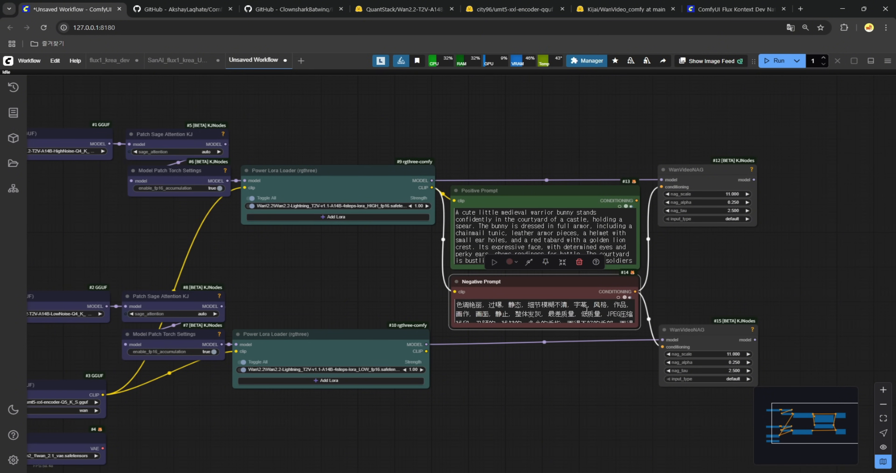
# Step: Add a KSampler (Advanced) node beside the high-noise WanVideoNAG node
pyautogui.moveTo(799, 295); pyautogui.dragTo(748, 251)
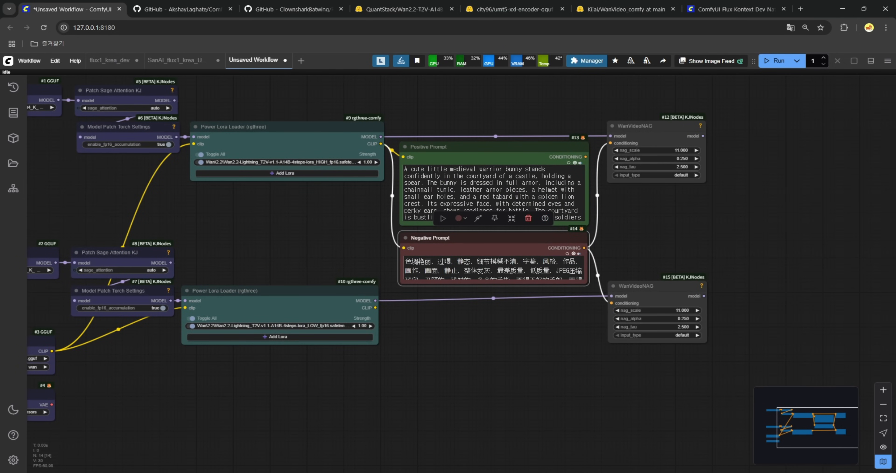
pyautogui.hscroll(5, 392, 346)
pyautogui.scroll(-2, 383, 349)
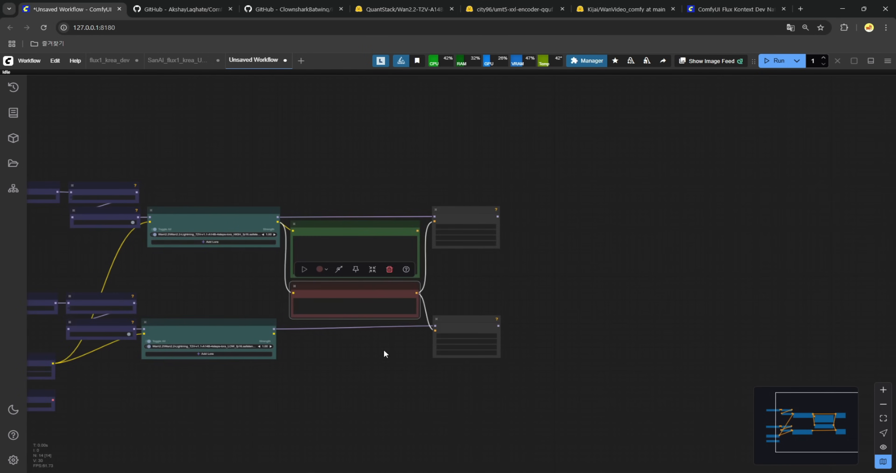
pyautogui.hscroll(5, 478, 278)
pyautogui.scroll(3, 320, 258)
pyautogui.doubleClick(302, 163)
pyautogui.write('ksa')
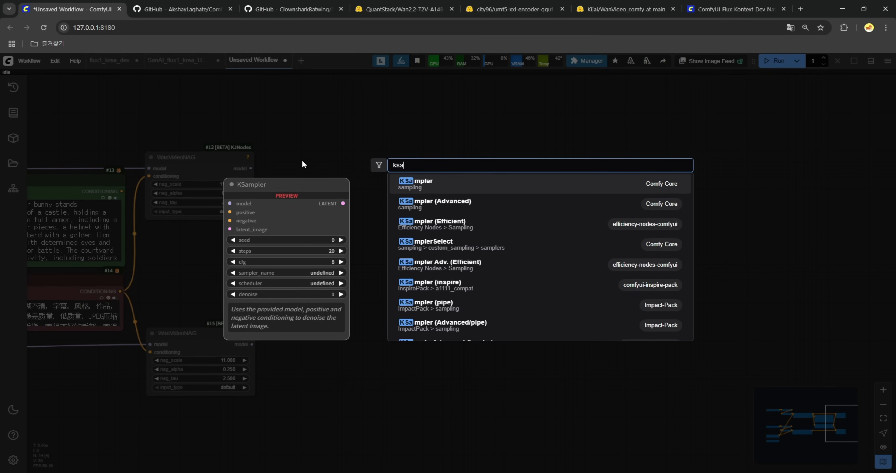
pyautogui.press('Down')
pyautogui.press('Return')
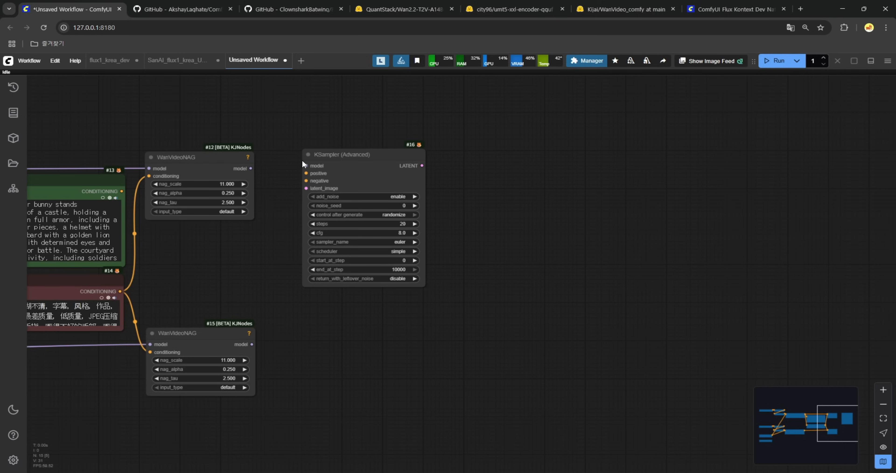
# Step: Duplicate the KSampler (Advanced) node into the low-noise row beside the lower WanVideoNAG
pyautogui.click(347, 153)
pyautogui.hotkey('ctrl', 'c')
pyautogui.hotkey('ctrl', 'v')
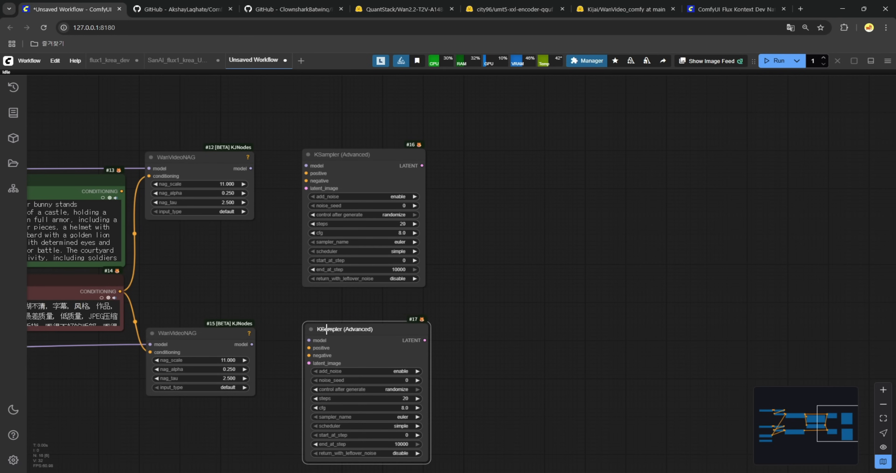
# Step: Set steps to 4 and cfg to 1.0 on both KSampler (Advanced) nodes
pyautogui.click(401, 224)
pyautogui.write('4')
pyautogui.press('Return')
pyautogui.click(402, 398)
pyautogui.write('4')
pyautogui.press('Return')
pyautogui.click(395, 232)
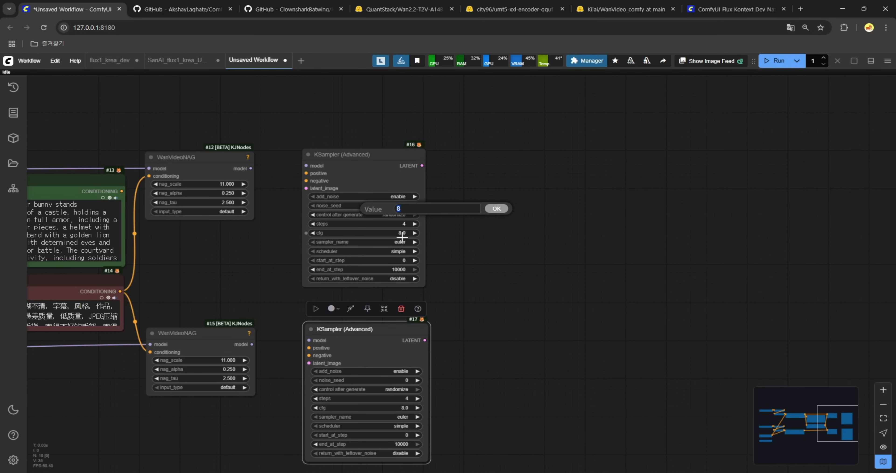
pyautogui.press('Return')
pyautogui.click(403, 407)
pyautogui.write('1')
pyautogui.press('Return')
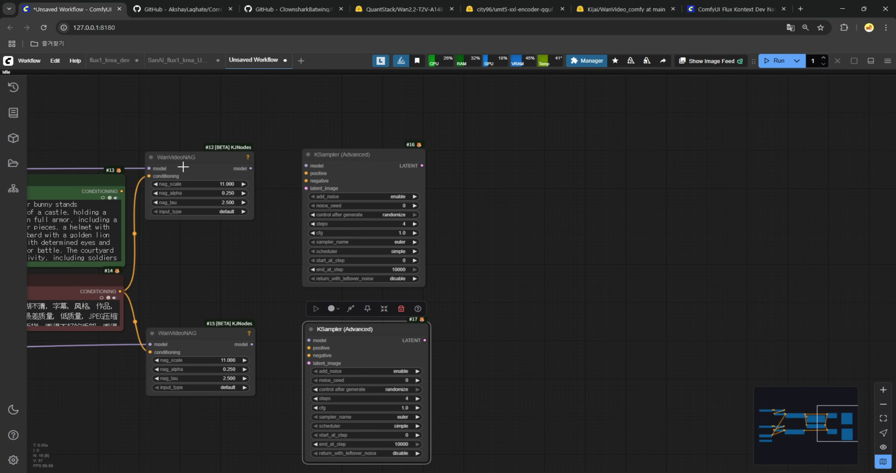
# Step: Set both KSampler (Advanced) nodes to the res_2s sampler and the bong_tangent scheduler
pyautogui.click(394, 242)
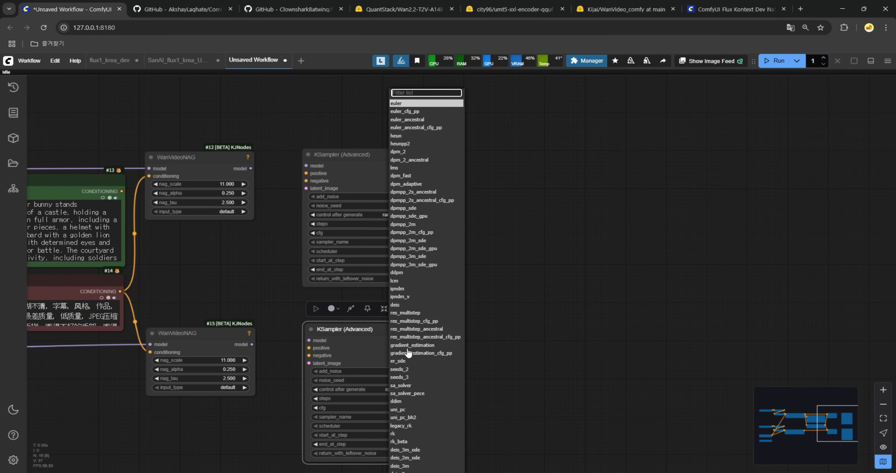
pyautogui.scroll(-4, 415, 417)
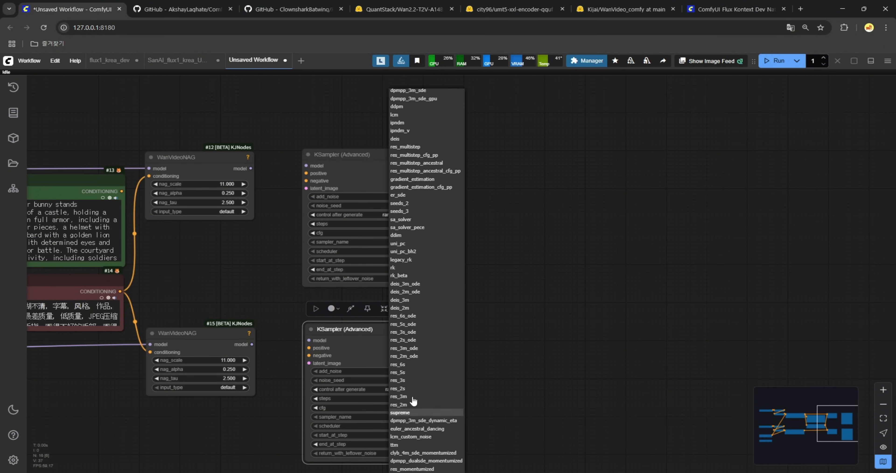
pyautogui.click(403, 388)
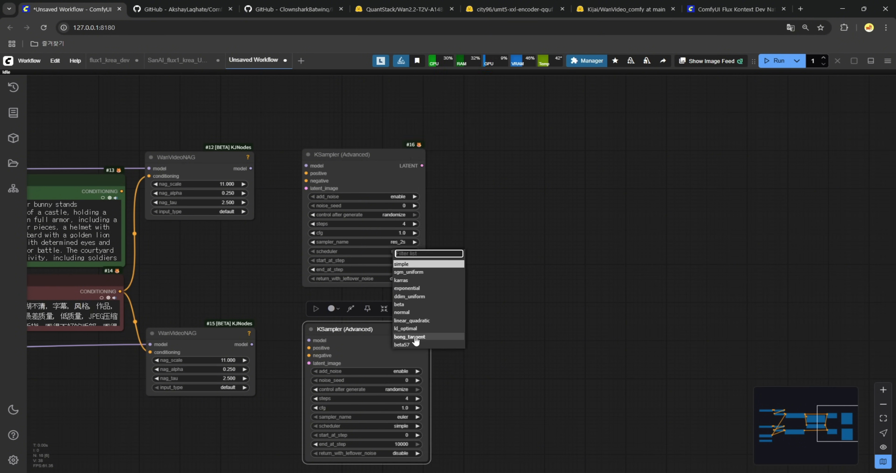
pyautogui.click(399, 417)
pyautogui.scroll(-4, 411, 400)
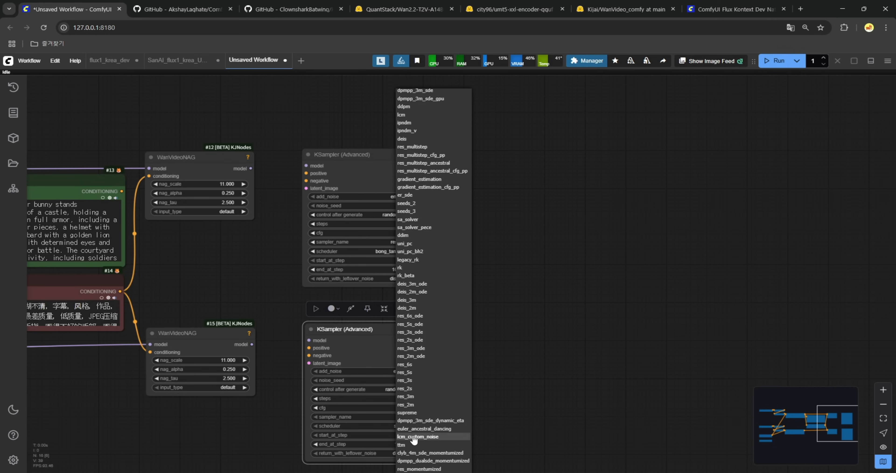
pyautogui.click(411, 389)
pyautogui.click(404, 425)
pyautogui.click(421, 456)
# Step: Connect each WanVideoNAG model to its row's KSampler and feed the Positive and Negative Prompt conditioning into both samplers
pyautogui.moveTo(460, 383); pyautogui.dragTo(472, 371)
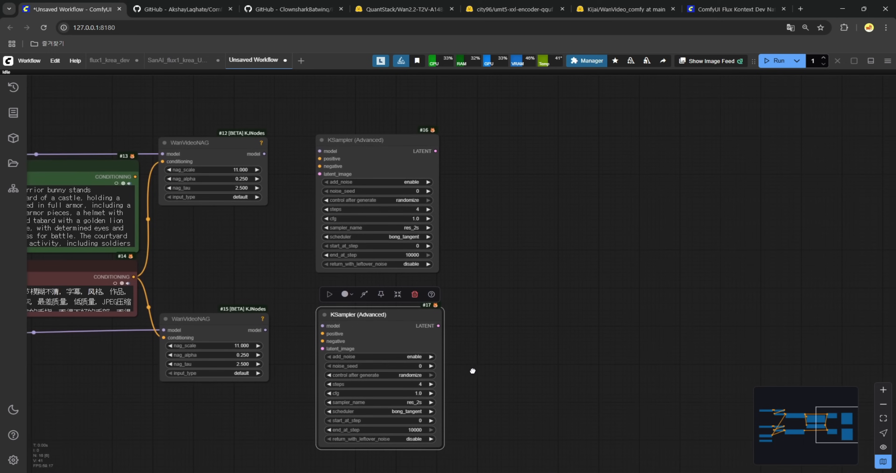
pyautogui.moveTo(264, 153); pyautogui.dragTo(344, 160)
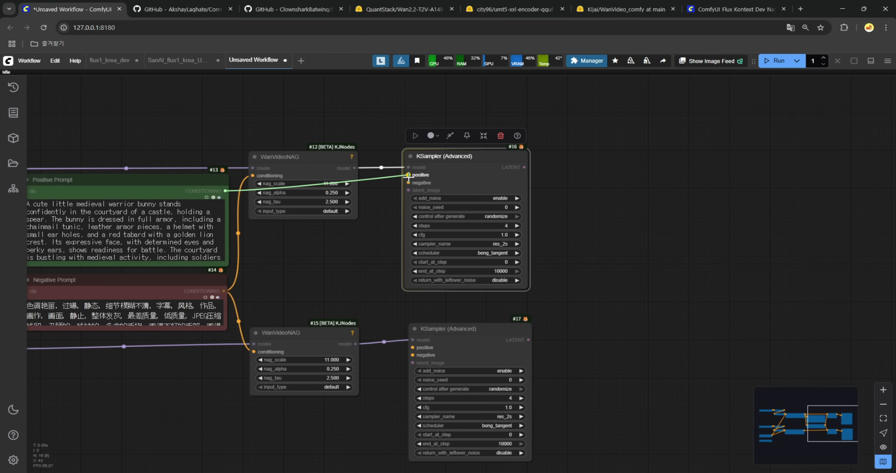
pyautogui.moveTo(225, 190); pyautogui.dragTo(408, 175)
pyautogui.moveTo(223, 290); pyautogui.dragTo(408, 183)
pyautogui.moveTo(227, 191); pyautogui.dragTo(412, 347)
pyautogui.moveTo(224, 290); pyautogui.dragTo(413, 355)
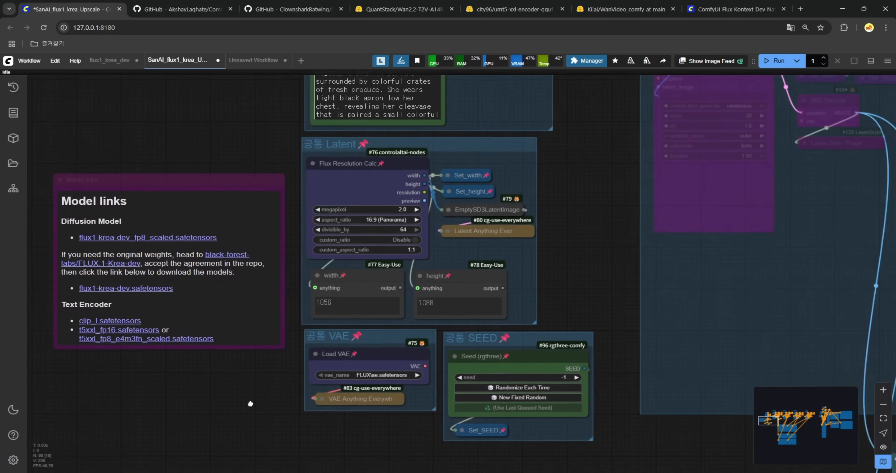
# Step: Copy Flux Resolution Calc with its width and height display nodes from the SanAI_flux1_krea_Upscale workflow into the unsaved workflow
pyautogui.scroll(3, 389, 170)
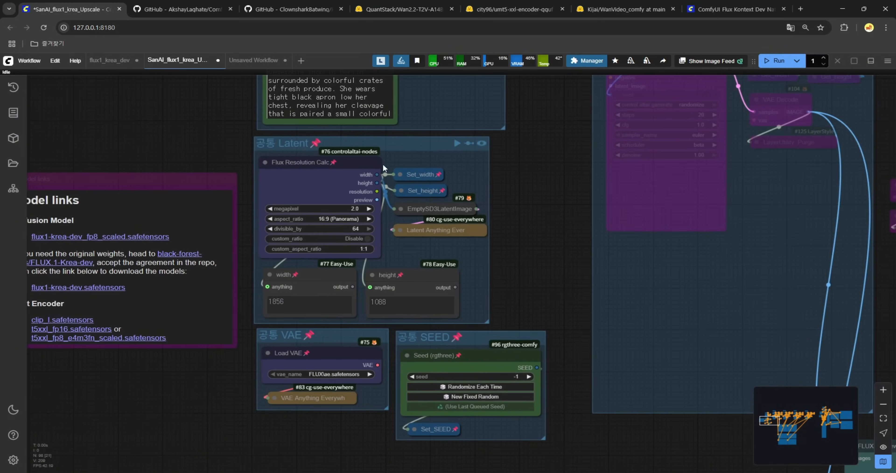
pyautogui.click(301, 162)
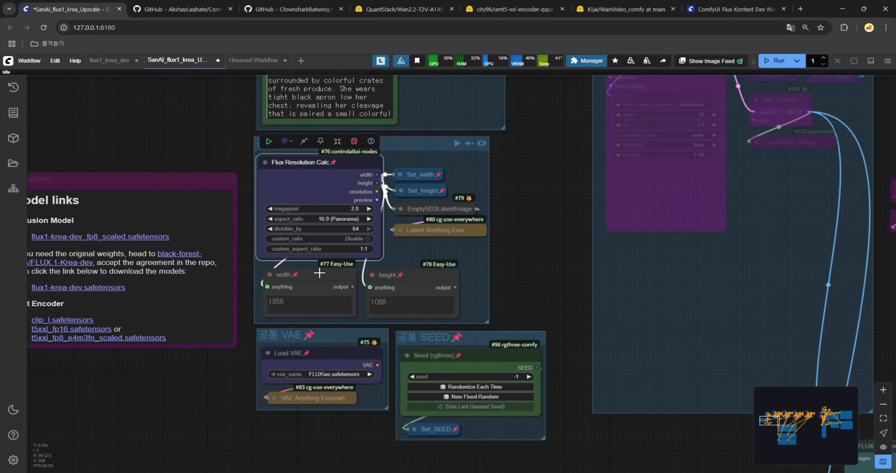
pyautogui.click(253, 60)
pyautogui.moveTo(291, 190); pyautogui.dragTo(699, 230)
pyautogui.hotkey('ctrl', 'v')
# Step: Connect Flux Resolution Calc's width and height to EmptyHunyuanLatentVideo and its latent to the high-noise KSampler's latent_image input
pyautogui.click(230, 225)
pyautogui.moveTo(230, 225)
pyautogui.mouseDown()
pyautogui.moveTo(386, 158)
pyautogui.moveTo(234, 230)
pyautogui.mouseUp()
pyautogui.moveTo(718, 240); pyautogui.dragTo(525, 152)
pyautogui.moveTo(311, 135); pyautogui.dragTo(400, 166)
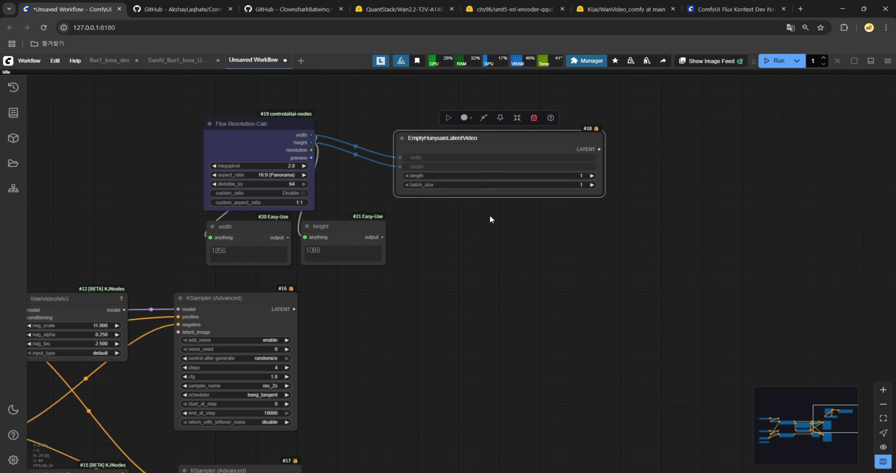
pyautogui.moveTo(603, 149); pyautogui.dragTo(178, 331)
# Step: Arrange Flux Resolution Calc and EmptyHunyuanLatentVideo side by side above the high-noise KSampler
pyautogui.moveTo(247, 130); pyautogui.dragTo(129, 180)
pyautogui.moveTo(487, 139); pyautogui.dragTo(319, 153)
pyautogui.moveTo(149, 173); pyautogui.dragTo(149, 156)
pyautogui.click(392, 152)
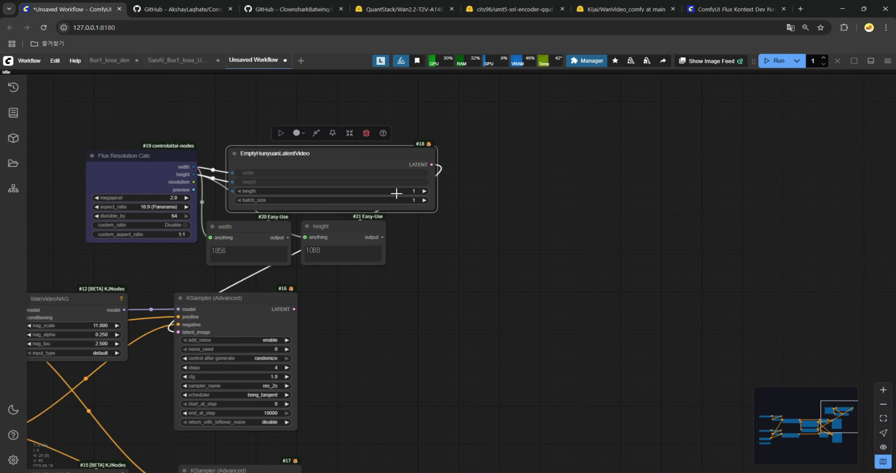
# Step: Set end_at_step to 2 on the high-noise KSampler (Advanced)
pyautogui.moveTo(324, 371); pyautogui.dragTo(363, 271)
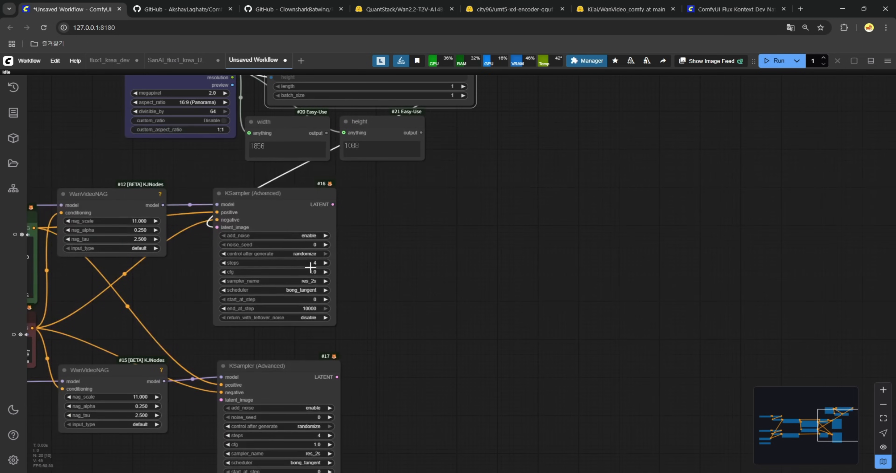
pyautogui.scroll(5, 305, 284)
pyautogui.click(311, 314)
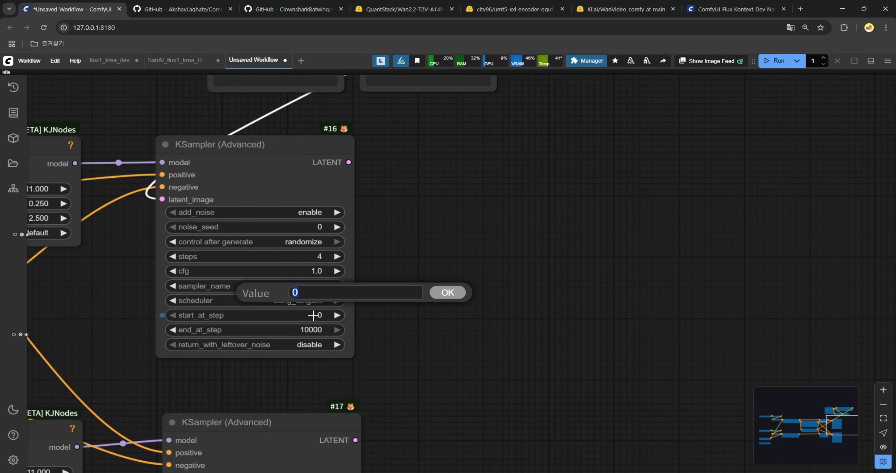
pyautogui.click(319, 329)
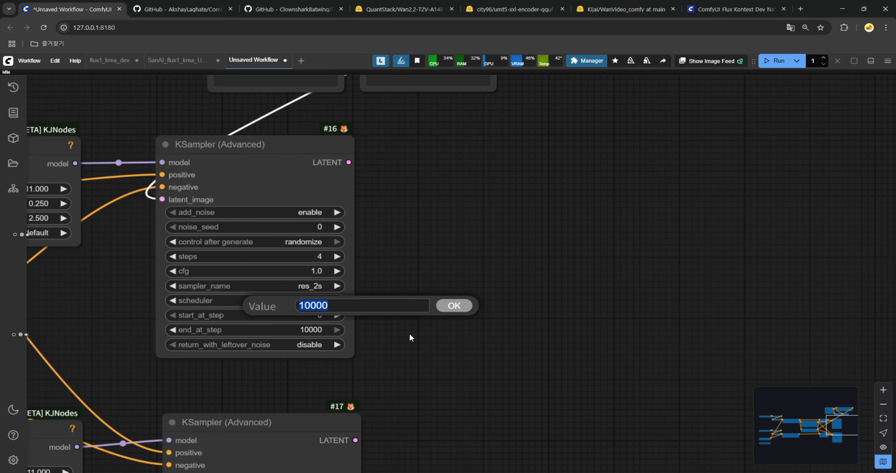
pyautogui.write('2')
pyautogui.press('Return')
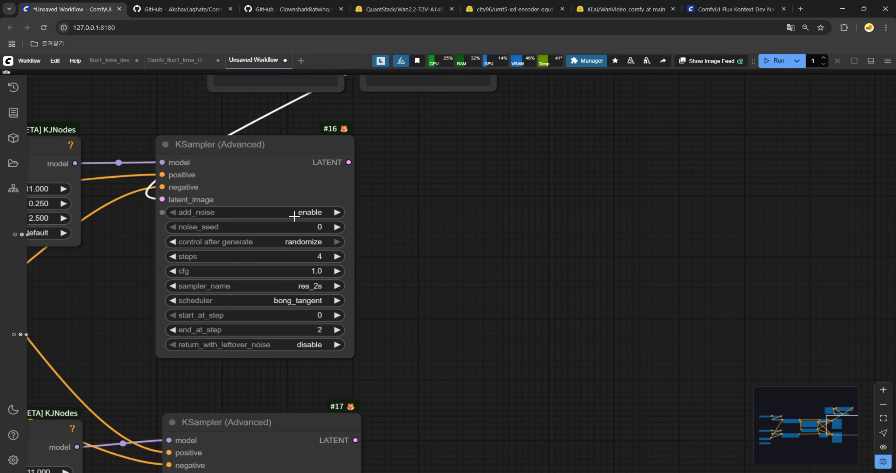
# Step: Align the low-noise KSampler under the high-noise one and connect the high-noise LATENT output to its latent_image input
pyautogui.moveTo(368, 392); pyautogui.dragTo(445, 272)
pyautogui.moveTo(349, 300)
pyautogui.mouseDown()
pyautogui.moveTo(336, 288)
pyautogui.moveTo(340, 301)
pyautogui.mouseUp()
pyautogui.moveTo(445, 383); pyautogui.dragTo(466, 293)
pyautogui.moveTo(527, 201); pyautogui.dragTo(576, 289)
pyautogui.scroll(-5, 531, 214)
pyautogui.moveTo(537, 138); pyautogui.dragTo(524, 152)
pyautogui.moveTo(498, 120); pyautogui.dragTo(388, 320)
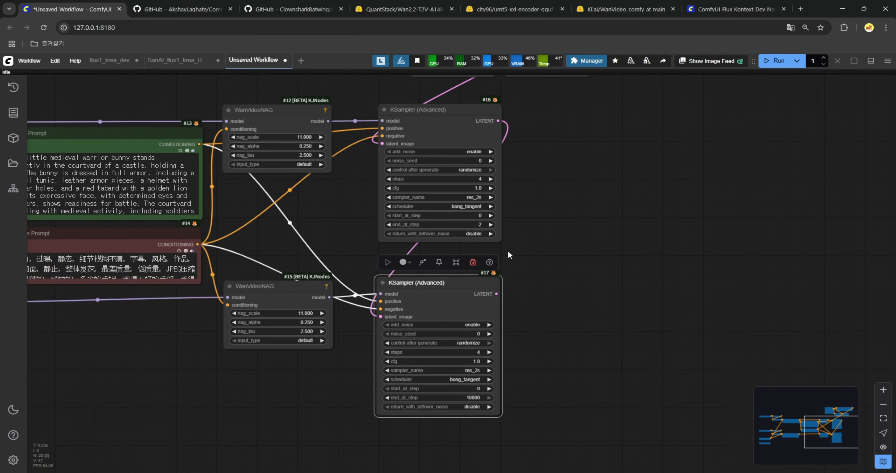
# Step: Set start_at_step to 2 on the low-noise KSampler (Advanced)
pyautogui.click(472, 389)
pyautogui.write('2')
pyautogui.press('Return')
# Step: Color both WanVideoNAG nodes red
pyautogui.moveTo(639, 347); pyautogui.dragTo(551, 387)
pyautogui.click(201, 150)
pyautogui.keyDown('ctrl'); pyautogui.click(196, 327); pyautogui.keyUp('ctrl')
pyautogui.click(166, 131)
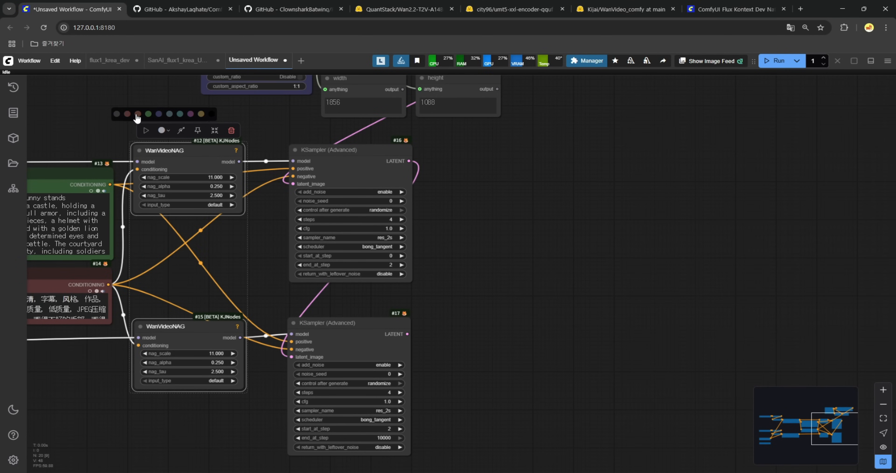
pyautogui.click(127, 114)
pyautogui.click(259, 277)
# Step: Add a VAE Decode node fed by the low-noise KSampler's latent and connect the Load VAE output to it
pyautogui.moveTo(456, 314); pyautogui.dragTo(366, 293)
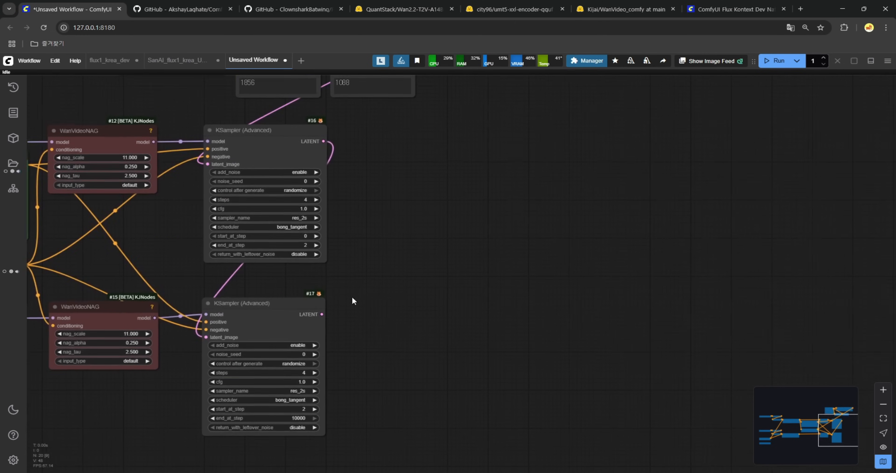
pyautogui.moveTo(317, 313); pyautogui.dragTo(352, 205)
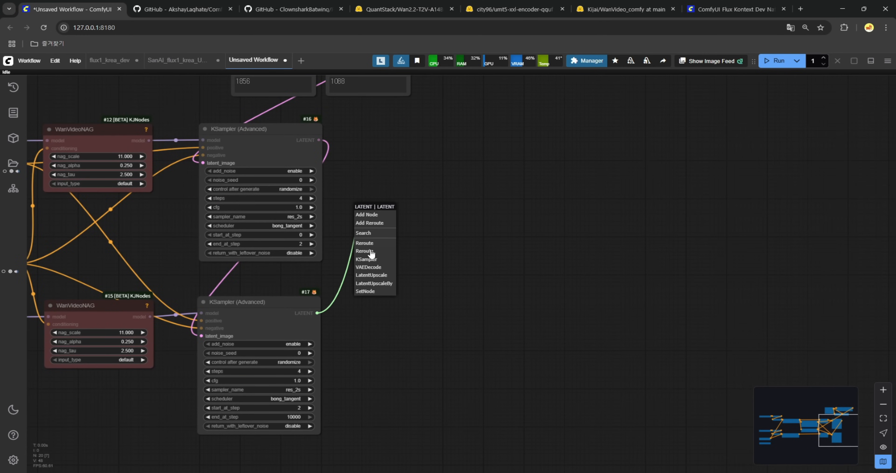
pyautogui.click(373, 268)
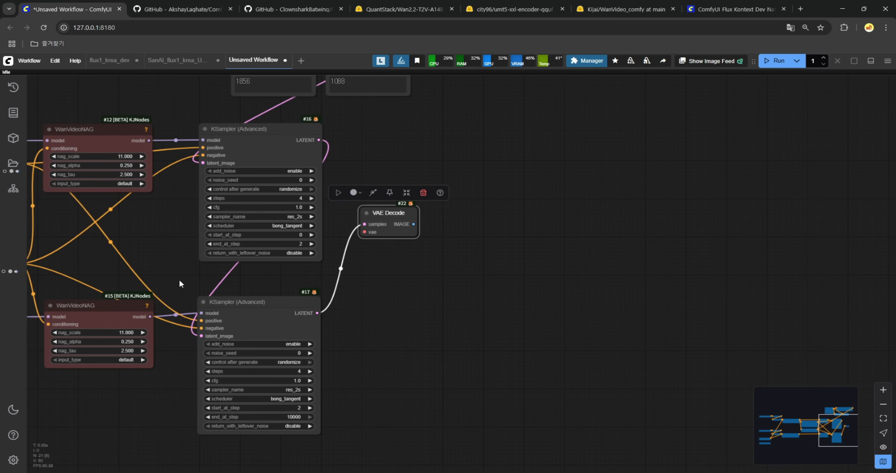
pyautogui.scroll(-4, 179, 282)
pyautogui.moveTo(130, 362); pyautogui.dragTo(399, 335)
pyautogui.moveTo(114, 348); pyautogui.dragTo(294, 339)
pyautogui.moveTo(121, 350); pyautogui.dragTo(757, 210)
pyautogui.moveTo(831, 236); pyautogui.dragTo(437, 288)
# Step: Chain a Clean VRAM Used node and a Clear Cache All node after the VAE Decode image output
pyautogui.moveTo(413, 261); pyautogui.dragTo(414, 262)
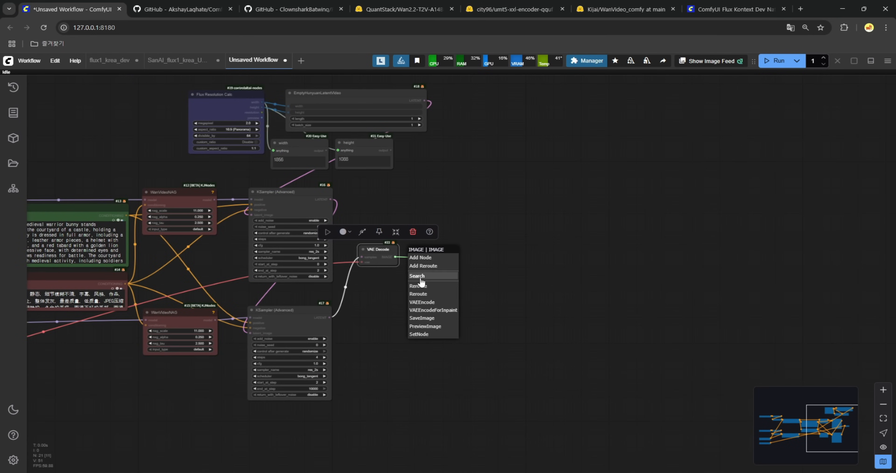
pyautogui.click(422, 278)
pyautogui.write('clean')
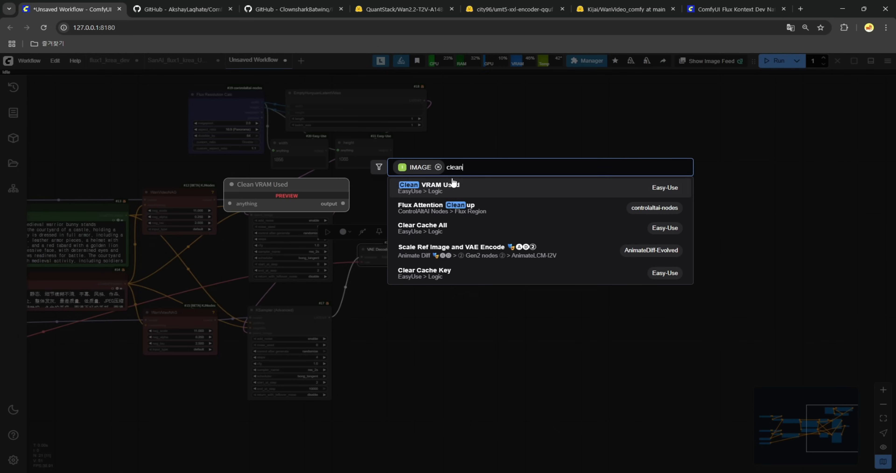
pyautogui.press('Return')
pyautogui.click(471, 281)
pyautogui.write('clear')
pyautogui.moveTo(453, 261); pyautogui.dragTo(493, 253)
pyautogui.press('Return')
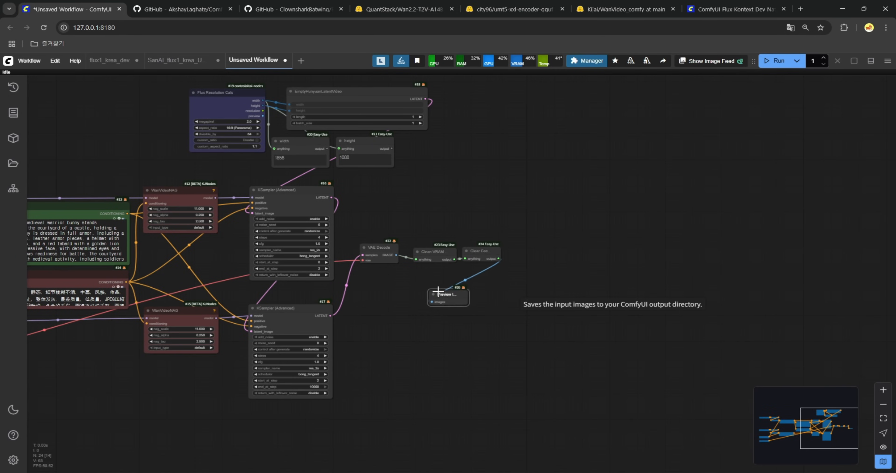
# Step: Enlarge the Preview Image node beneath the VRAM and cache cleanup nodes
pyautogui.moveTo(441, 295); pyautogui.dragTo(516, 396)
pyautogui.scroll(-5, 286, 359)
pyautogui.scroll(3, 342, 346)
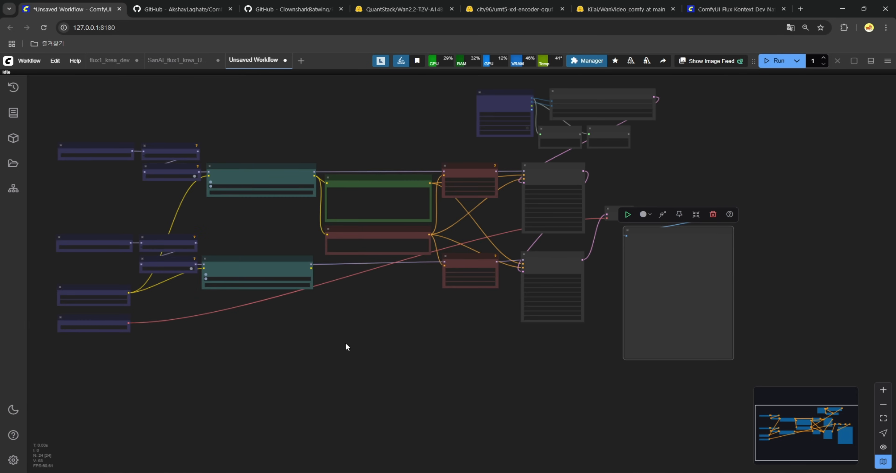
# Step: Move the HIGH Power Lora Loader beneath the high-noise Unet Loader and narrow it to match the loader's width
pyautogui.scroll(4, 345, 342)
pyautogui.moveTo(339, 304); pyautogui.dragTo(575, 442)
pyautogui.scroll(5, 299, 273)
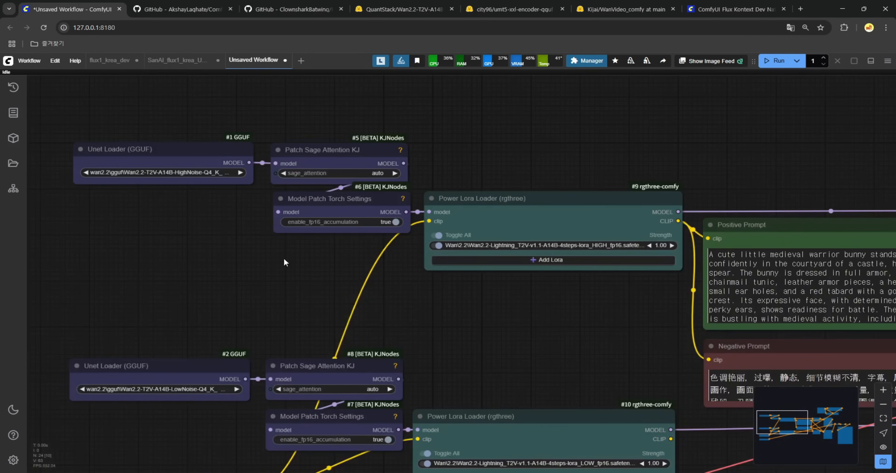
pyautogui.moveTo(243, 245); pyautogui.dragTo(319, 294)
pyautogui.moveTo(528, 248); pyautogui.dragTo(178, 253)
pyautogui.moveTo(407, 325); pyautogui.dragTo(328, 319)
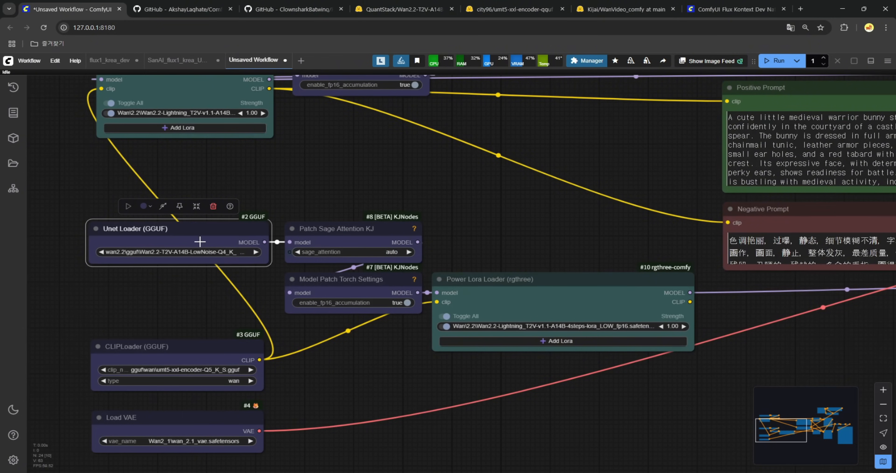
# Step: Stack the LOW Power Lora Loader, narrowed, under the low-noise Unet Loader, with CLIPLoader and Load VAE shifted below it
pyautogui.moveTo(588, 284); pyautogui.dragTo(242, 281)
pyautogui.moveTo(353, 350); pyautogui.dragTo(265, 330)
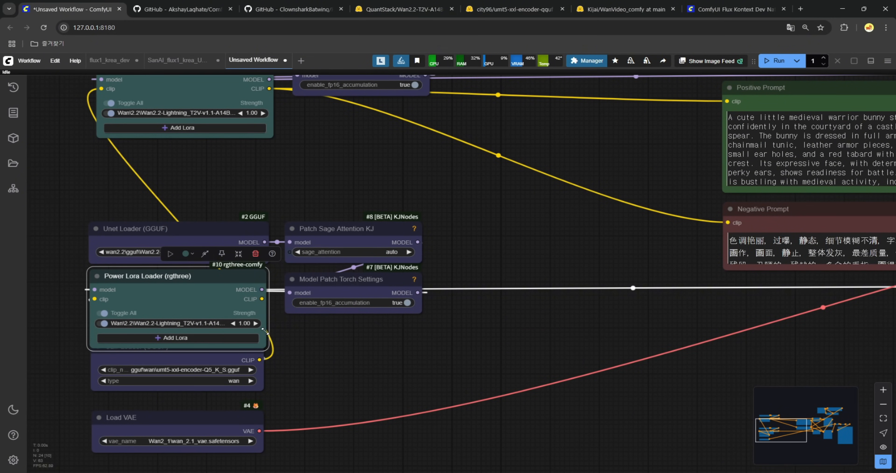
pyautogui.moveTo(186, 357); pyautogui.dragTo(187, 374)
pyautogui.moveTo(159, 418); pyautogui.dragTo(157, 441)
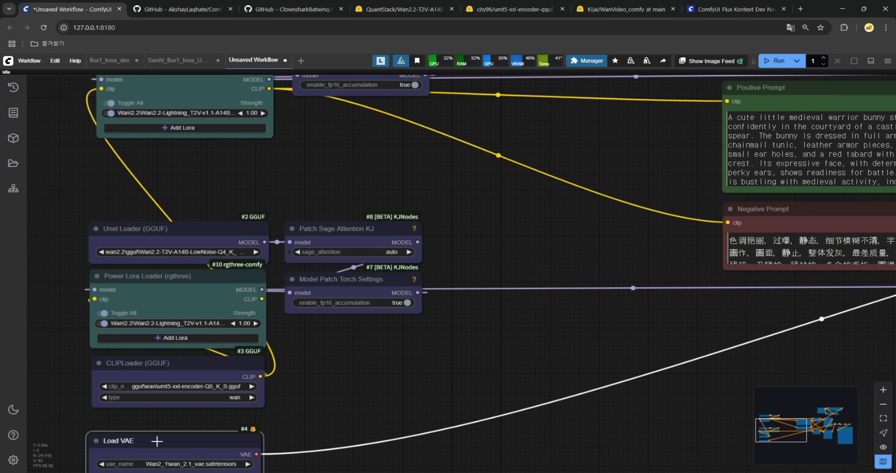
pyautogui.moveTo(168, 364); pyautogui.dragTo(168, 384)
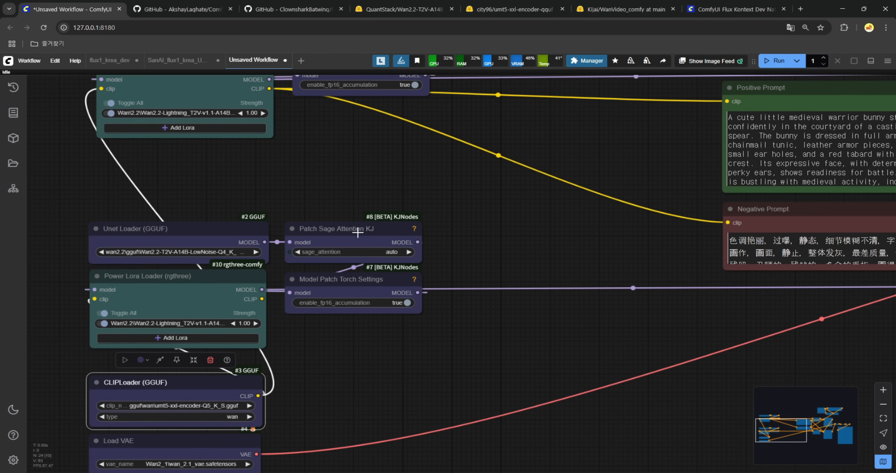
# Step: Move the prompt nodes and the nodes that follow them closer to the model patch nodes
pyautogui.scroll(-6, 491, 287)
pyautogui.scroll(-5, 574, 342)
pyautogui.moveTo(574, 351); pyautogui.dragTo(482, 357)
pyautogui.moveTo(408, 168); pyautogui.dragTo(637, 360)
pyautogui.moveTo(425, 250); pyautogui.dragTo(370, 252)
# Step: Collapse both WanVideoNAG nodes and place one above the Positive Prompt and the other below the Negative Prompt
pyautogui.scroll(5, 370, 251)
pyautogui.moveTo(408, 220); pyautogui.dragTo(406, 225)
pyautogui.moveTo(406, 350); pyautogui.dragTo(418, 347)
pyautogui.click(384, 344)
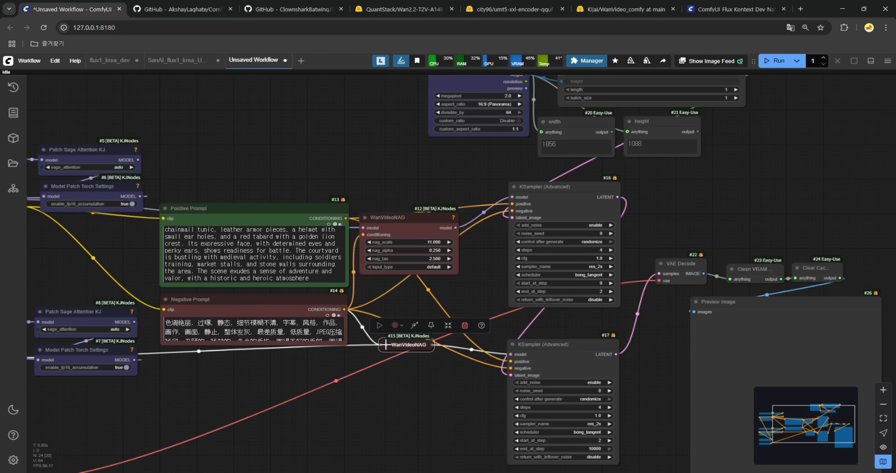
pyautogui.click(365, 217)
pyautogui.moveTo(386, 216); pyautogui.dragTo(315, 189)
pyautogui.moveTo(374, 355); pyautogui.dragTo(309, 361)
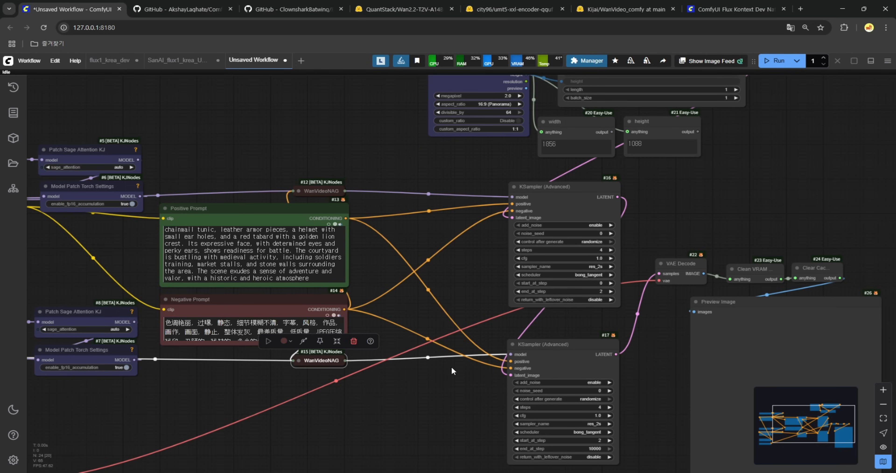
# Step: Move the two KSamplers together with the decode, cleanup and preview nodes next to the prompt nodes
pyautogui.scroll(-6, 478, 381)
pyautogui.moveTo(468, 274); pyautogui.dragTo(761, 464)
pyautogui.moveTo(533, 271); pyautogui.dragTo(457, 282)
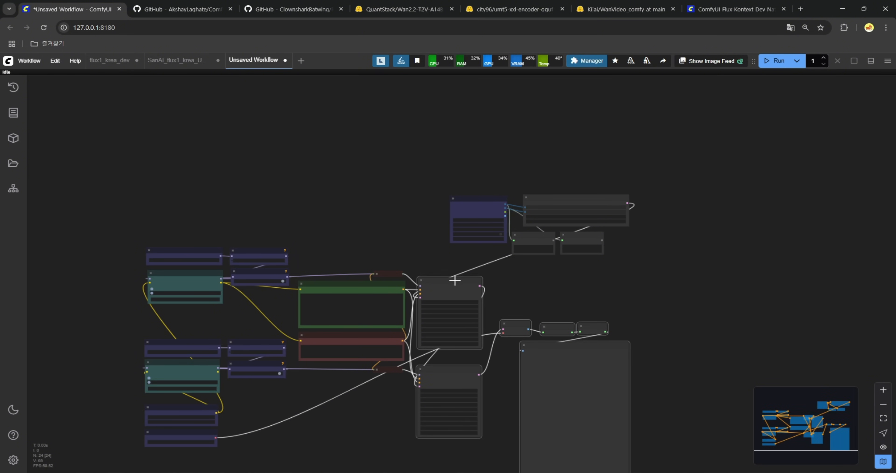
# Step: Place the second KSampler (Advanced) directly beside the first, shifting the decode, cleanup and preview nodes away to make room
pyautogui.scroll(4, 524, 395)
pyautogui.moveTo(498, 362); pyautogui.dragTo(432, 349)
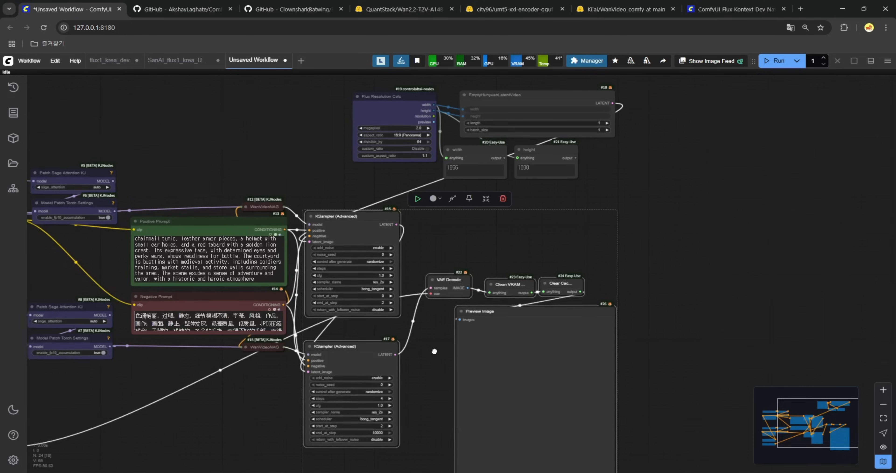
pyautogui.click(428, 368)
pyautogui.moveTo(356, 321); pyautogui.dragTo(584, 441)
pyautogui.moveTo(450, 302); pyautogui.dragTo(563, 282)
pyautogui.moveTo(329, 354); pyautogui.dragTo(475, 220)
pyautogui.click(500, 243)
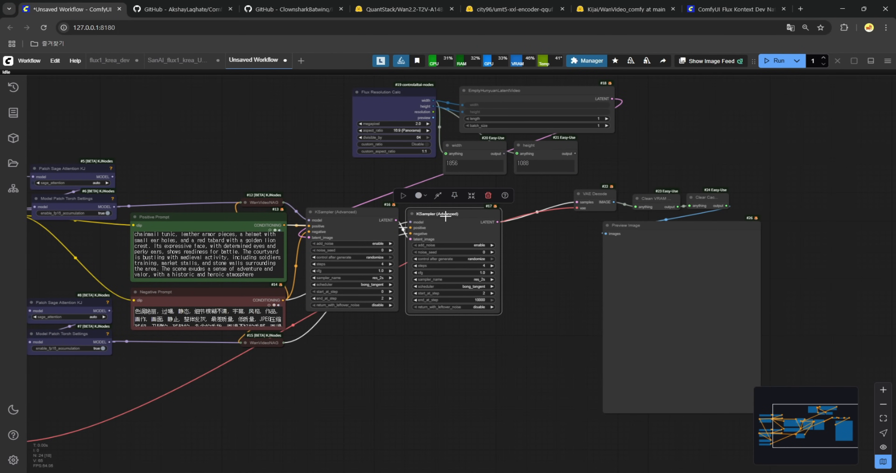
# Step: Line up VAE Decode, Clean VRAM, Clear Cache and Preview Image beside the second KSampler, and shift the latent sizing nodes back toward the prompts
pyautogui.moveTo(594, 193); pyautogui.dragTo(530, 213)
pyautogui.moveTo(655, 193); pyautogui.dragTo(584, 209)
pyautogui.moveTo(713, 197); pyautogui.dragTo(598, 247)
pyautogui.moveTo(626, 164); pyautogui.dragTo(679, 225)
pyautogui.moveTo(420, 141); pyautogui.dragTo(691, 257)
pyautogui.moveTo(587, 158); pyautogui.dragTo(411, 179)
pyautogui.moveTo(407, 417); pyautogui.dragTo(578, 332)
pyautogui.moveTo(619, 355); pyautogui.dragTo(558, 351)
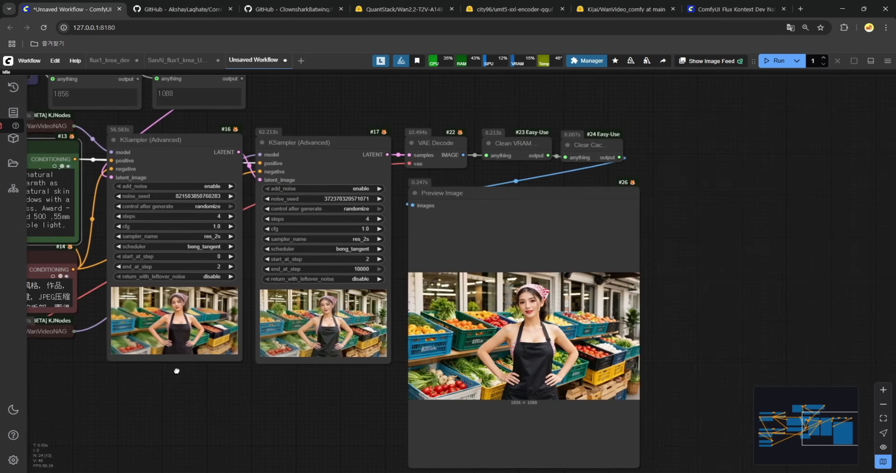
# Step: Examine the generated vegetable market picture up close, including the woman, the lettering on the crates and the produce
pyautogui.moveTo(603, 354); pyautogui.dragTo(546, 310)
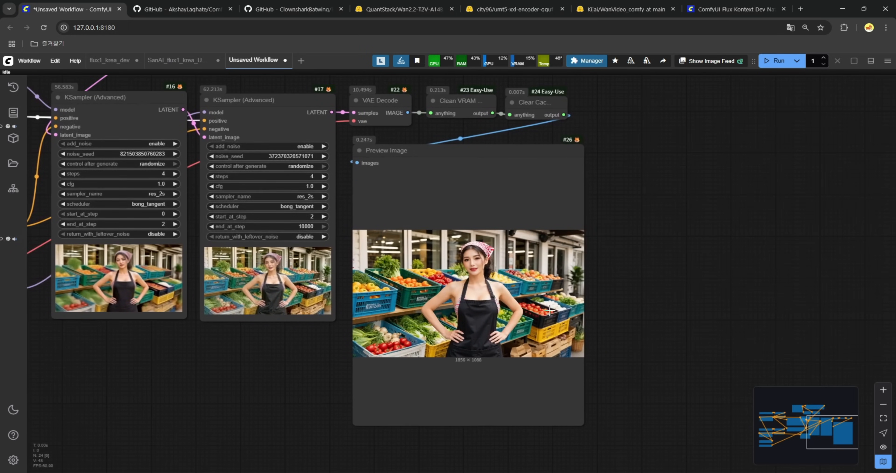
pyautogui.scroll(8, 546, 340)
pyautogui.moveTo(722, 230); pyautogui.dragTo(786, 284)
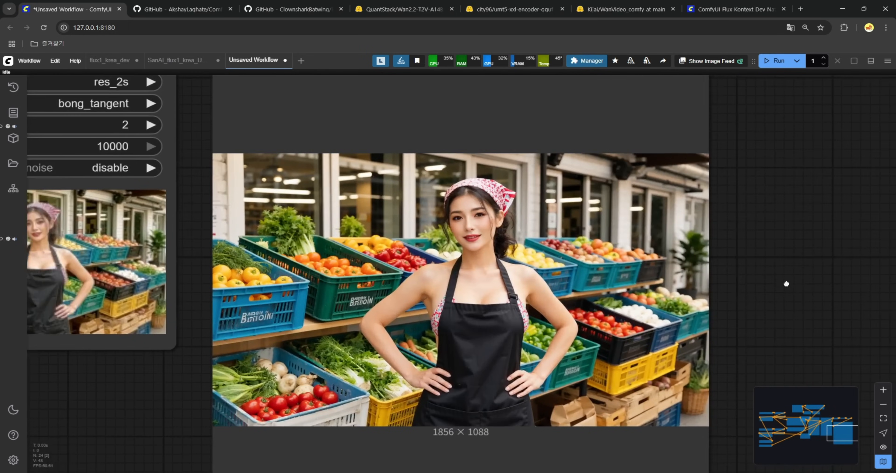
pyautogui.scroll(9, 195, 410)
pyautogui.scroll(1, 306, 383)
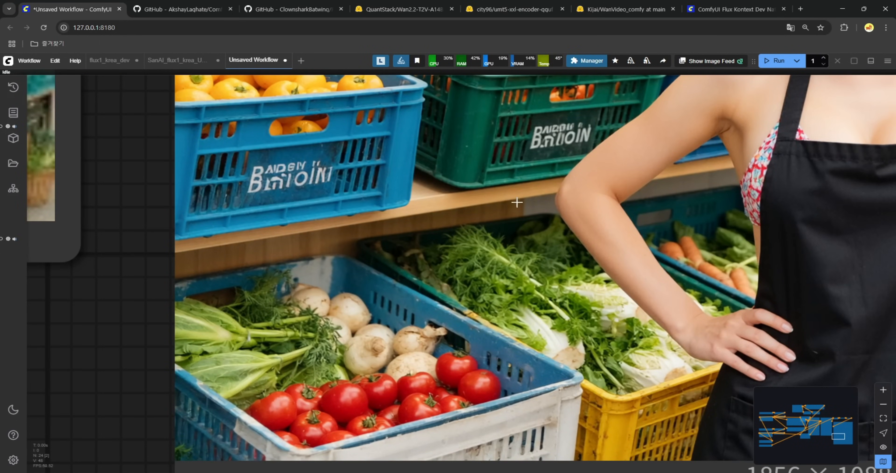
pyautogui.moveTo(144, 164); pyautogui.dragTo(127, 332)
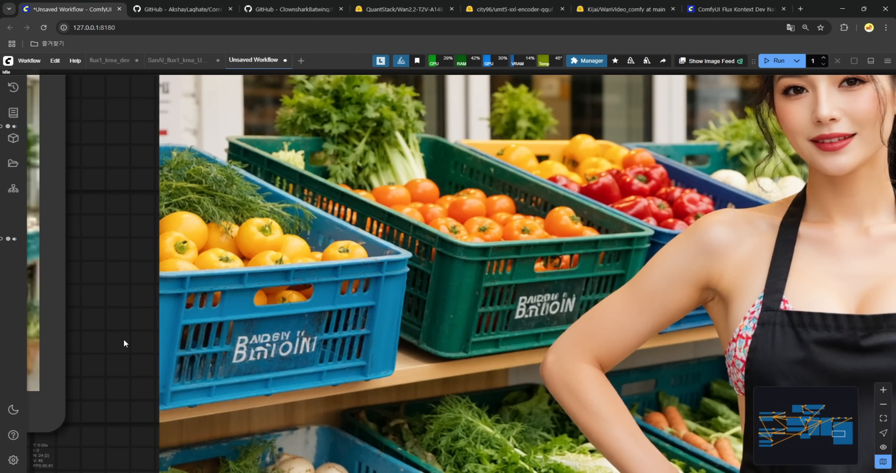
pyautogui.scroll(-7, 339, 391)
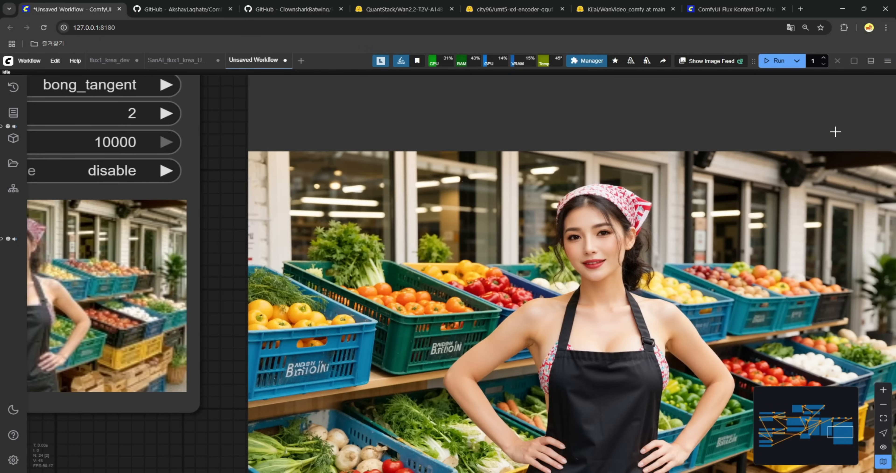
pyautogui.scroll(-4, 338, 246)
pyautogui.moveTo(887, 246); pyautogui.dragTo(799, 146)
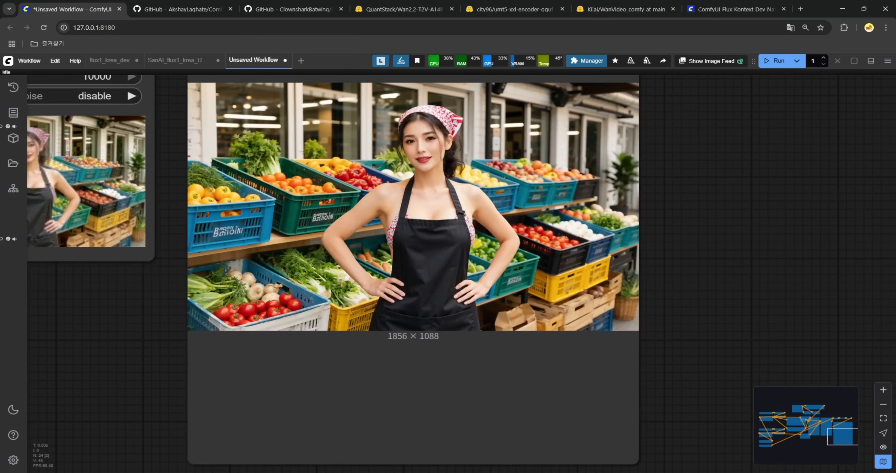
pyautogui.scroll(5, 449, 264)
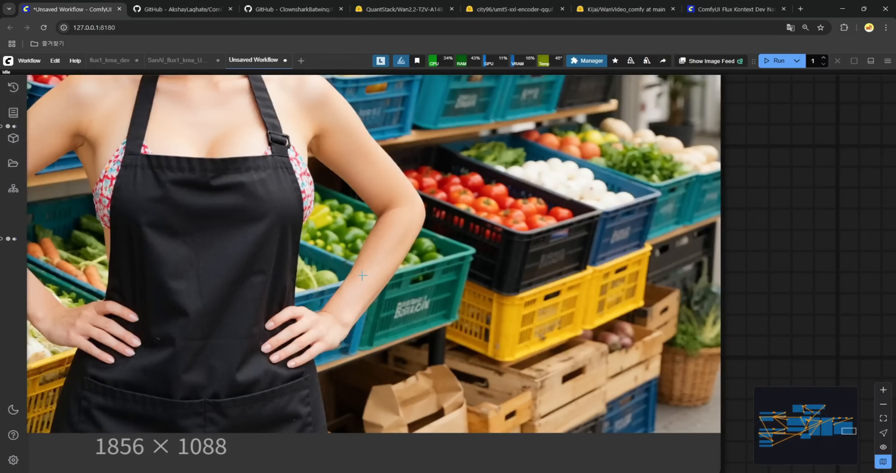
# Step: Shorten the Preview Image node to fit the generated picture and check the picture's details again
pyautogui.moveTo(812, 262); pyautogui.dragTo(754, 445)
pyautogui.moveTo(766, 184); pyautogui.dragTo(847, 277)
pyautogui.scroll(-4, 847, 277)
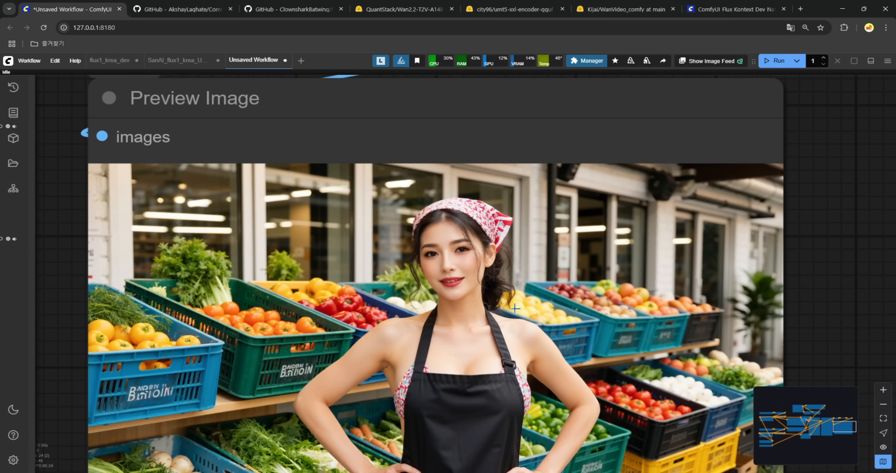
pyautogui.scroll(-1, 456, 285)
pyautogui.scroll(-2, 416, 417)
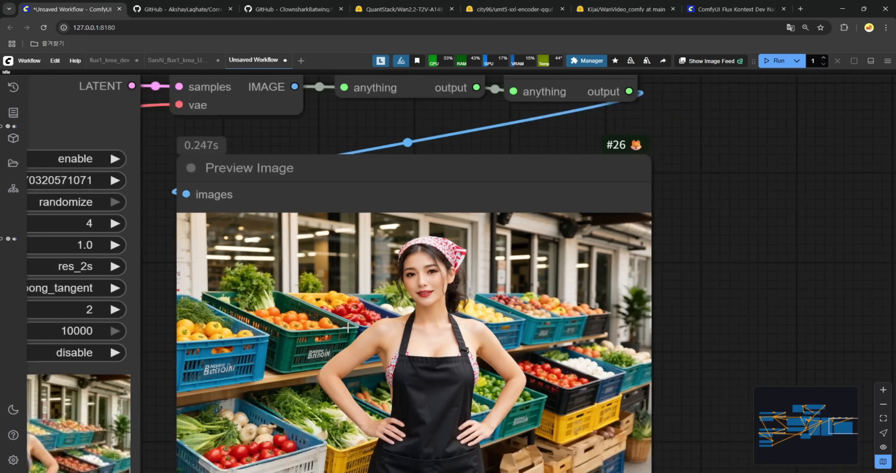
pyautogui.scroll(-3, 235, 322)
pyautogui.scroll(5, 416, 349)
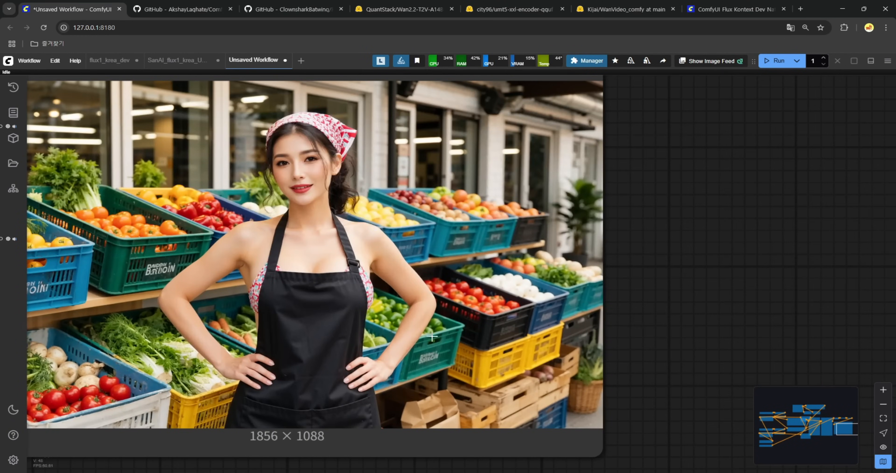
pyautogui.scroll(-9, 365, 210)
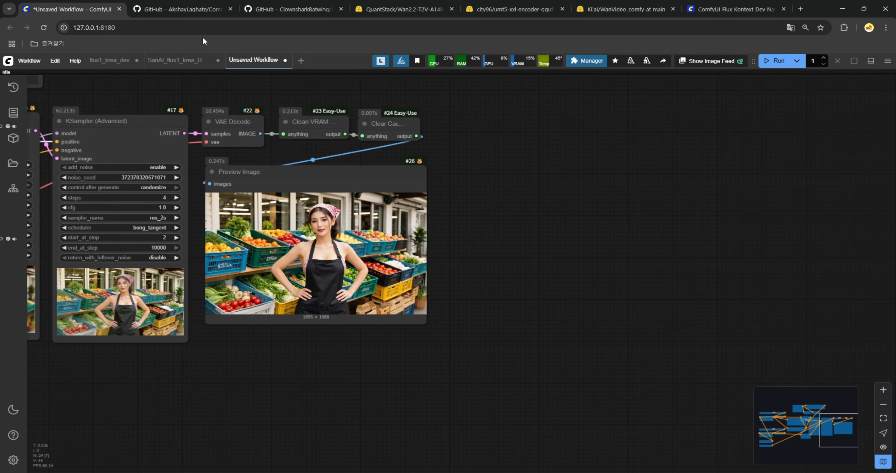
# Step: Replace the positive prompt with the description of a young woman in a luxury vehicle's driver's seat and run the workflow
pyautogui.moveTo(302, 249); pyautogui.dragTo(698, 235)
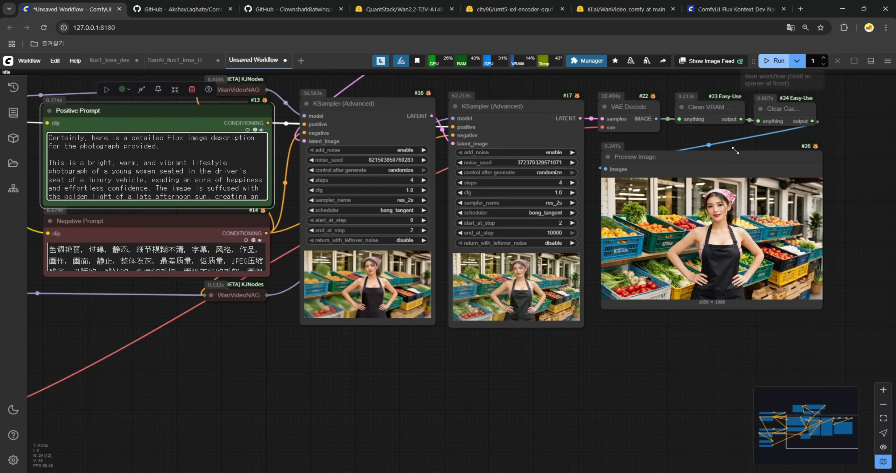
pyautogui.click(777, 66)
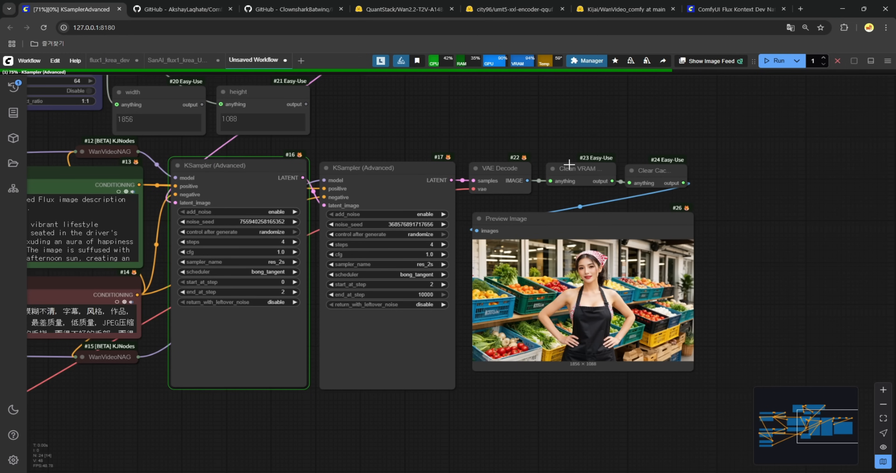
# Step: Make room between the two KSamplers and add copies of the Clean VRAM and Clear Cache nodes there
pyautogui.click(569, 164)
pyautogui.keyDown('shift'); pyautogui.click(651, 169); pyautogui.keyUp('shift')
pyautogui.moveTo(423, 131); pyautogui.dragTo(595, 221)
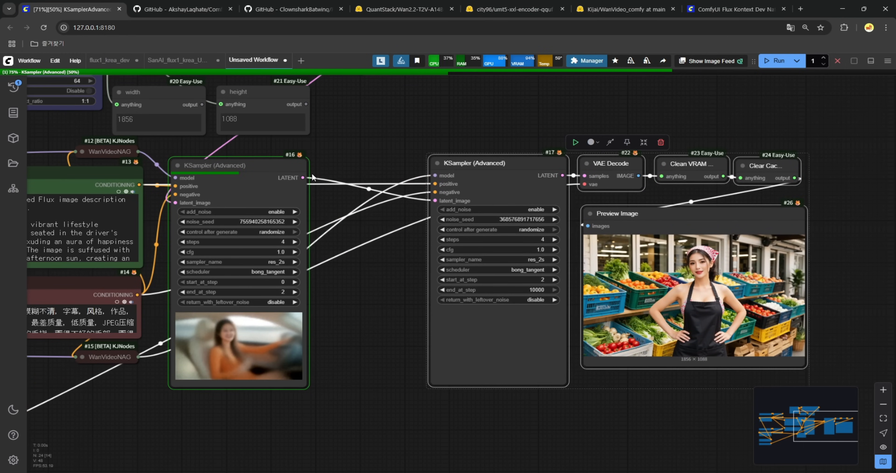
pyautogui.click(326, 152)
pyautogui.hotkey('ctrl', 'v')
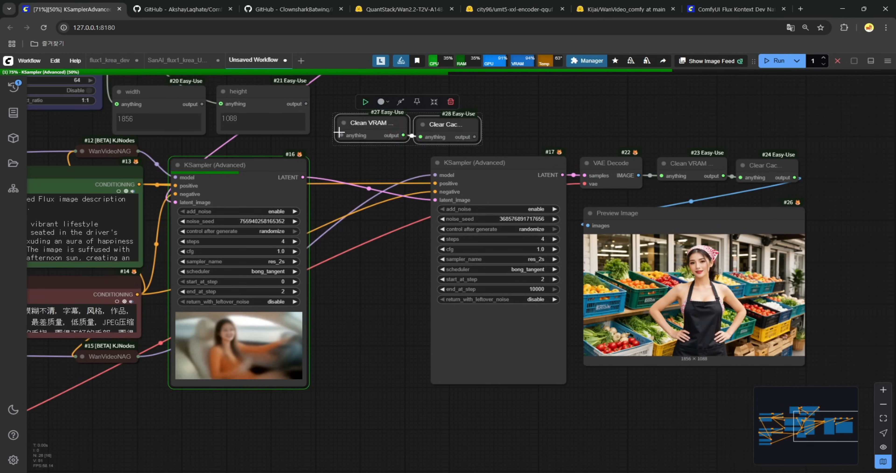
# Step: Route the first KSampler's LATENT through the copied Clean VRAM and Clear Cache nodes into the second KSampler's latent_image
pyautogui.moveTo(303, 178); pyautogui.dragTo(327, 142)
pyautogui.click(394, 167)
pyautogui.moveTo(302, 178); pyautogui.dragTo(341, 134)
pyautogui.moveTo(474, 136); pyautogui.dragTo(436, 203)
# Step: Stack the copied Clean VRAM above Clear Cache and move the second KSampler back beside the first
pyautogui.moveTo(362, 122); pyautogui.dragTo(363, 101)
pyautogui.moveTo(436, 129); pyautogui.dragTo(366, 137)
pyautogui.moveTo(462, 166); pyautogui.dragTo(355, 169)
# Step: Shift the latent sizing nodes away from the copied cleanup nodes, and position the cleanup stack above the gap between the KSamplers
pyautogui.scroll(5, 355, 169)
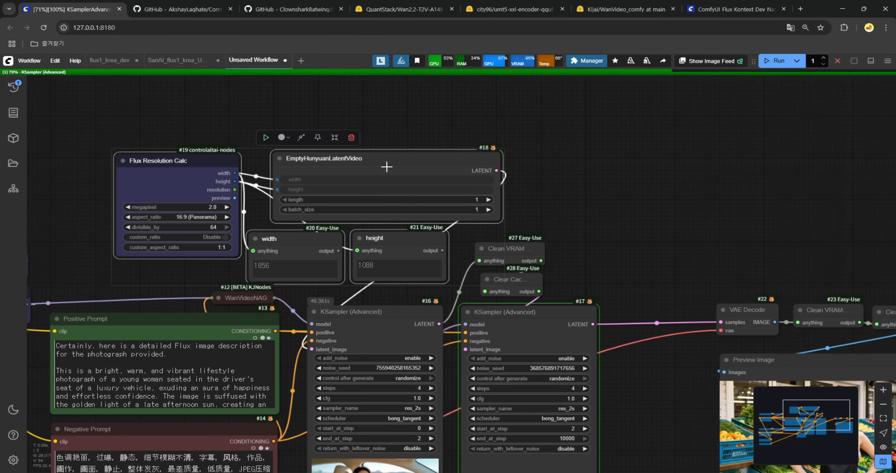
pyautogui.moveTo(305, 146); pyautogui.dragTo(297, 144)
pyautogui.moveTo(454, 169); pyautogui.dragTo(551, 153)
pyautogui.moveTo(434, 125); pyautogui.dragTo(476, 120)
pyautogui.moveTo(667, 191); pyautogui.dragTo(449, 136)
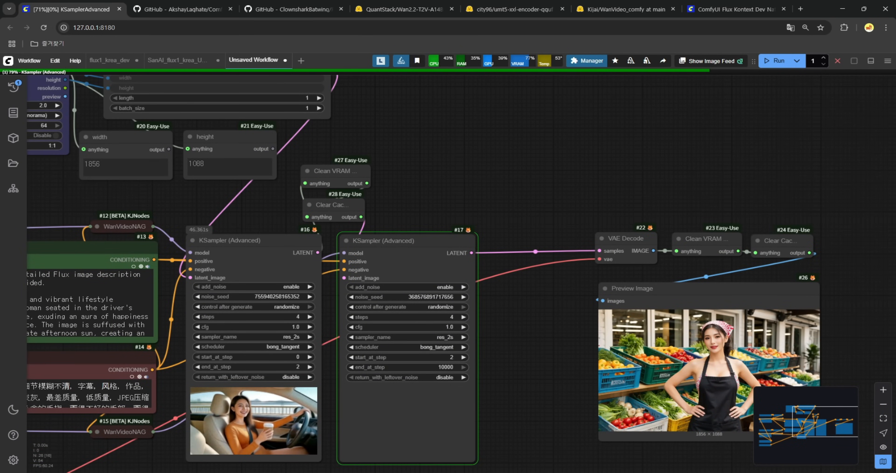
# Step: Check the SanAI_flux1_krea_Upscale workflow briefly, and return to review the generated car image and both KSamplers' sampler and scheduler settings
pyautogui.hotkey('ctrl', 'shift', 'Tab')
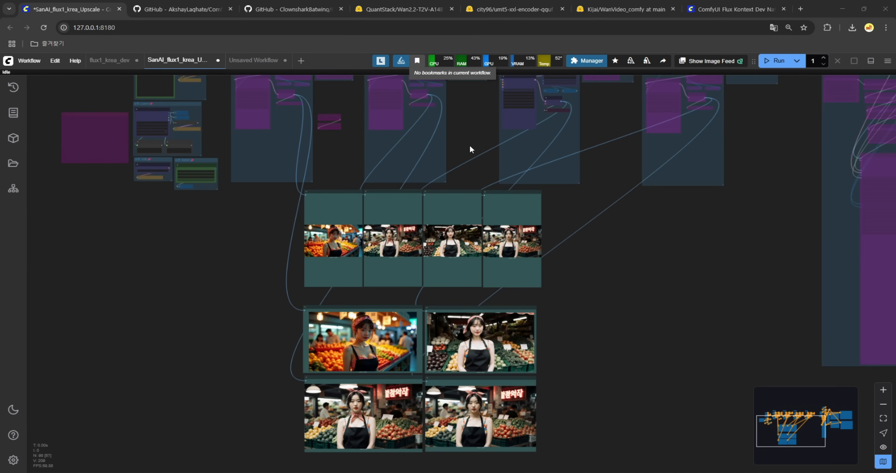
pyautogui.hotkey('ctrl', 'Tab')
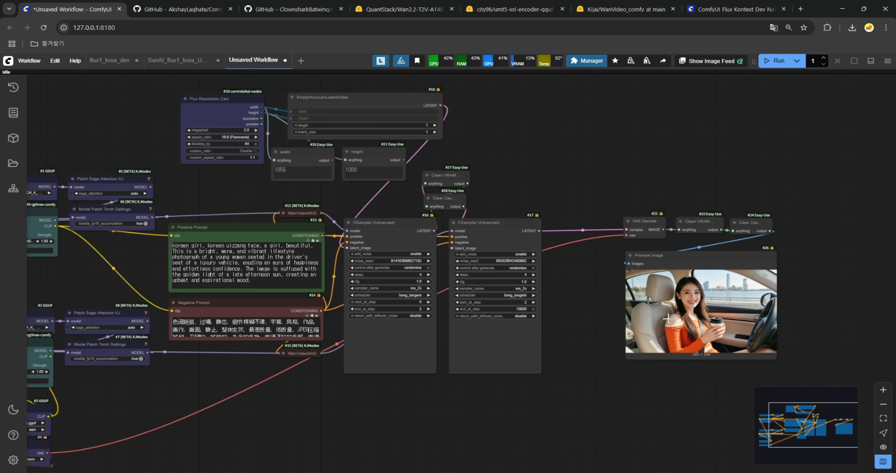
pyautogui.scroll(5, 436, 303)
pyautogui.moveTo(436, 304); pyautogui.dragTo(616, 236)
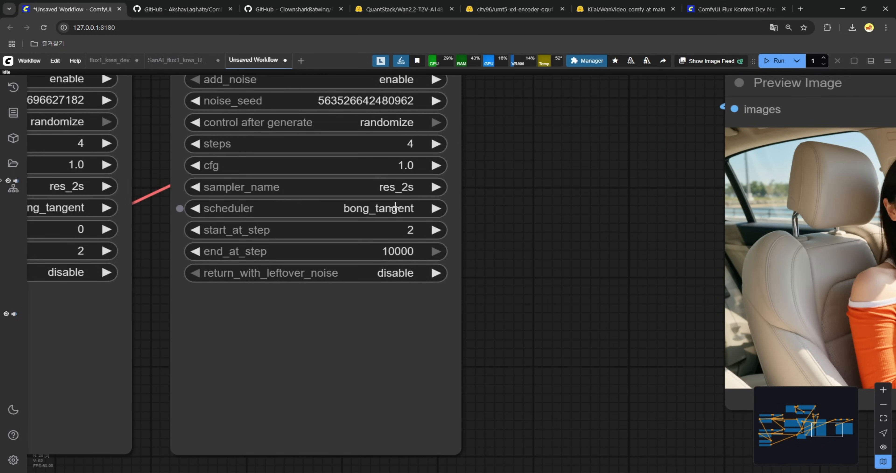
pyautogui.scroll(-4, 403, 188)
pyautogui.scroll(-2, 509, 208)
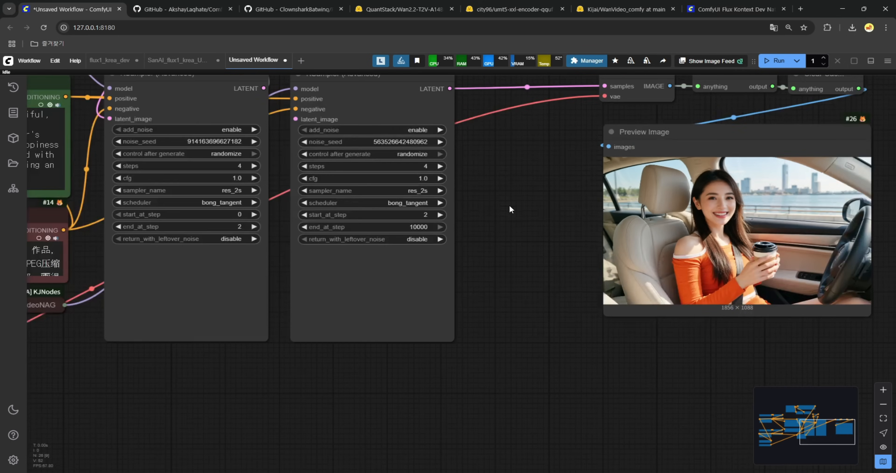
pyautogui.moveTo(468, 211); pyautogui.dragTo(540, 203)
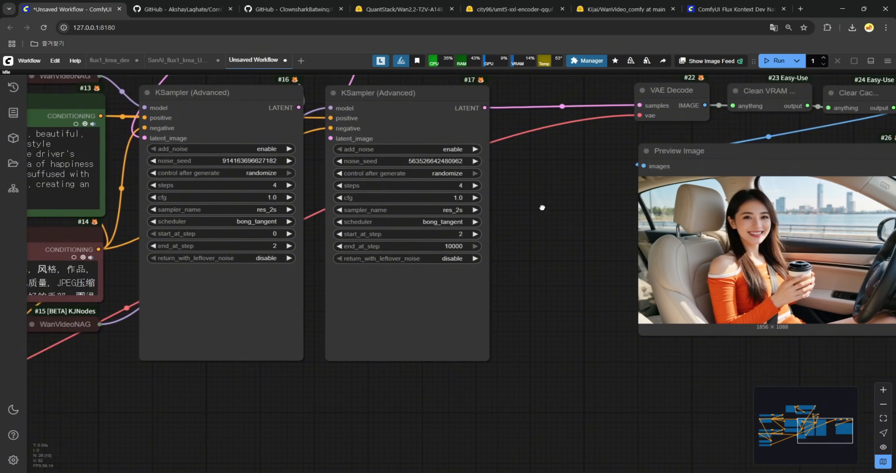
pyautogui.scroll(-4, 533, 197)
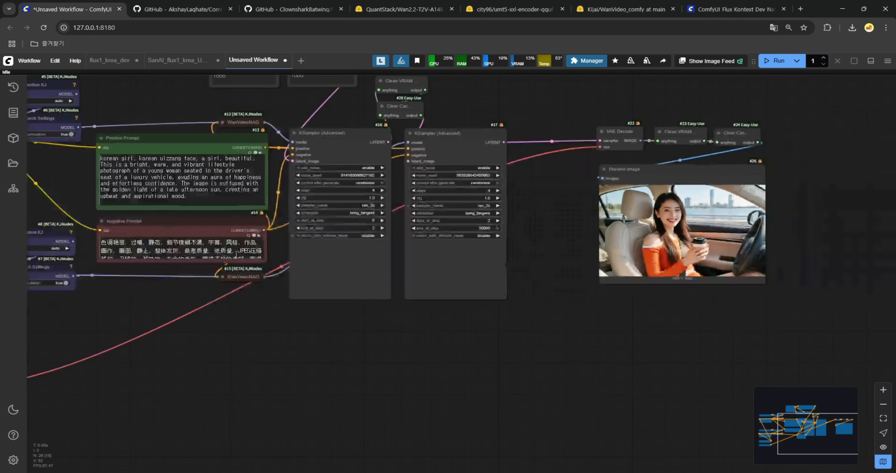
# Step: Expand the WanVideoNAG node above the Positive Prompt to check it, collapse it again, and inspect the one below the Negative Prompt
pyautogui.scroll(8, 330, 103)
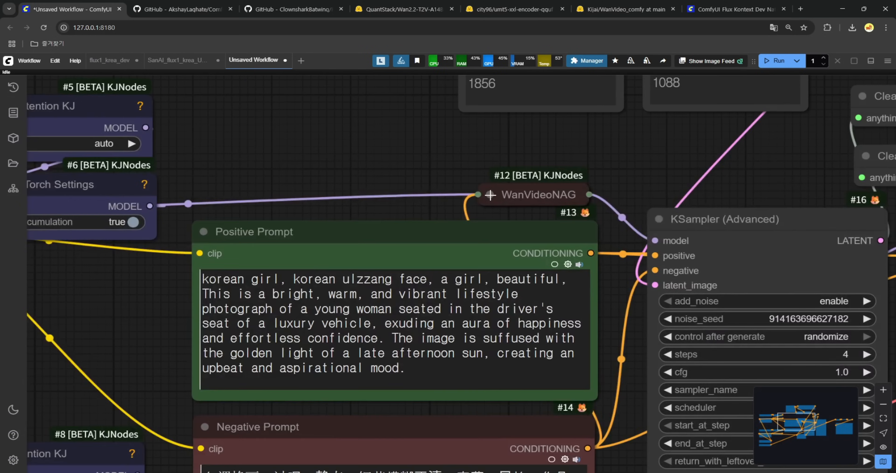
pyautogui.click(490, 195)
pyautogui.click(490, 194)
pyautogui.click(490, 194)
pyautogui.click(489, 195)
pyautogui.moveTo(164, 421); pyautogui.dragTo(187, 216)
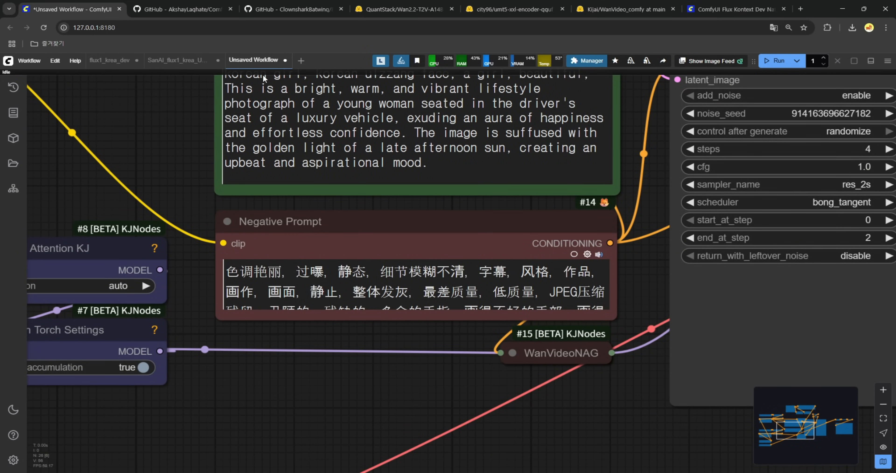
# Step: Open the Normalized Attention Guidance page linked in the ComfyUI-NAG README and compare its Wan2.1-T2V-14B Baseline and NAG video examples
pyautogui.click(193, 61)
pyautogui.hotkey('ctrl', 'Tab')
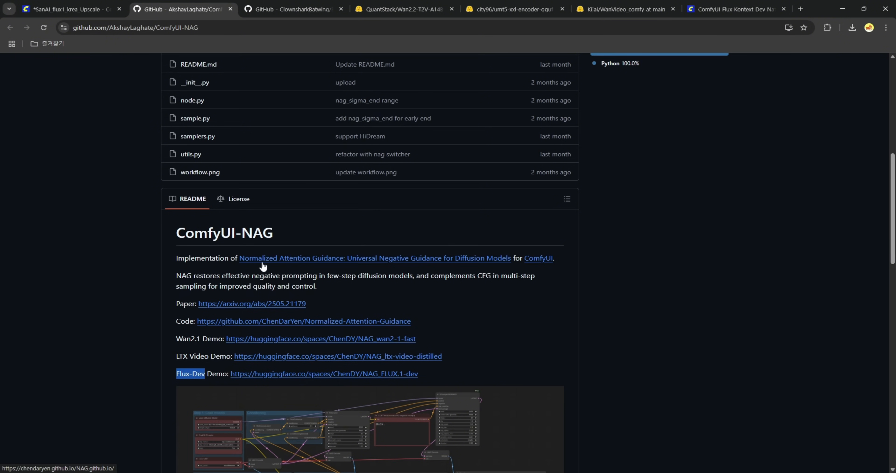
pyautogui.keyDown('ctrl'); pyautogui.click(321, 265); pyautogui.keyUp('ctrl')
pyautogui.hotkey('ctrl', 'Tab')
pyautogui.scroll(-10, 291, 236)
pyautogui.scroll(-6, 292, 236)
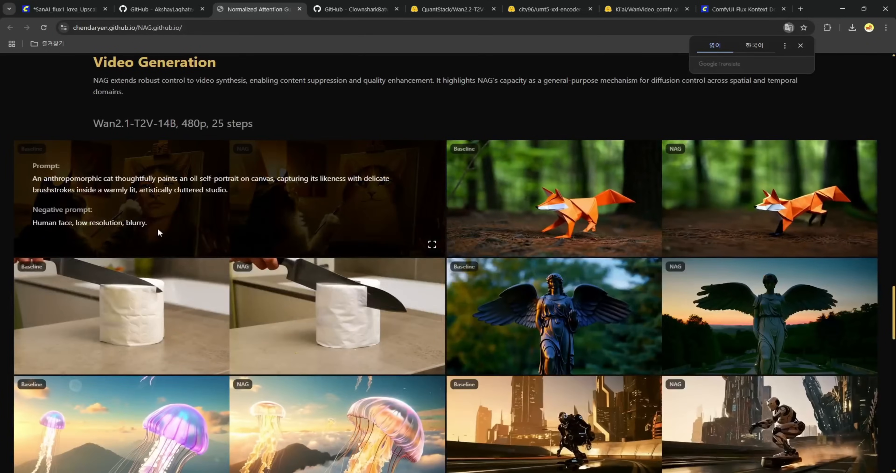
pyautogui.moveTo(613, 192)
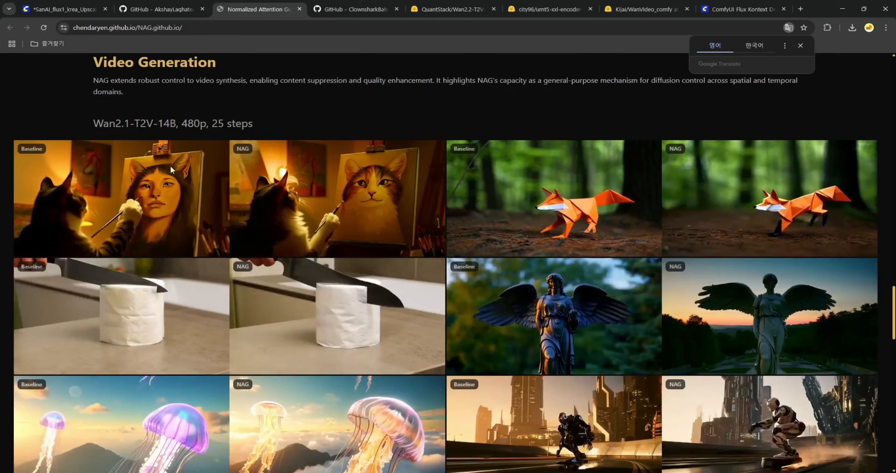
pyautogui.moveTo(392, 176)
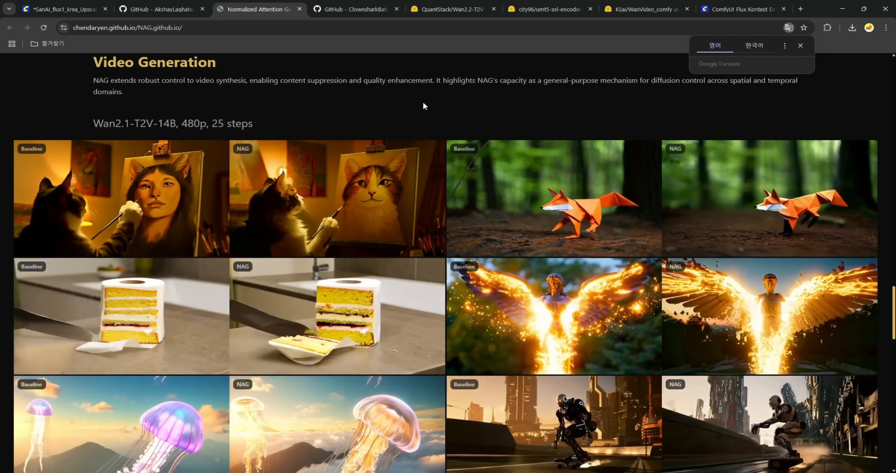
# Step: Read the negative prompts of the jellyfish and skateboarding robot examples while comparing their Baseline and NAG versions
pyautogui.scroll(-3, 261, 394)
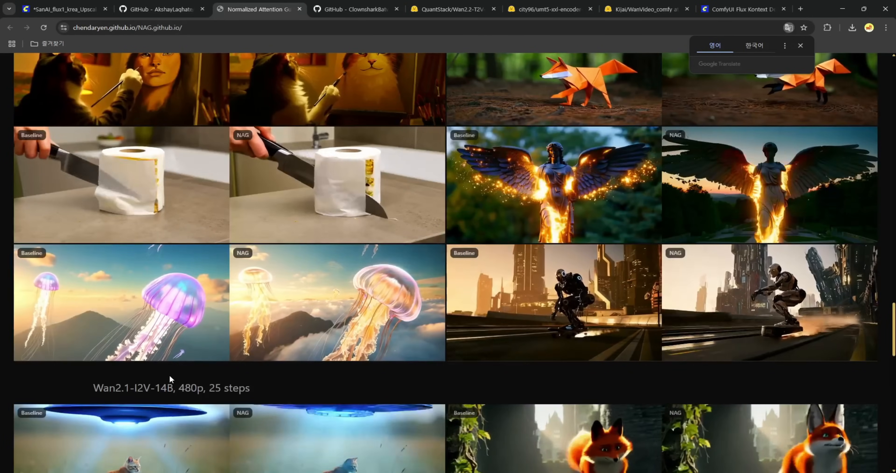
pyautogui.moveTo(166, 327)
pyautogui.moveTo(36, 338); pyautogui.dragTo(107, 340)
pyautogui.click(310, 377)
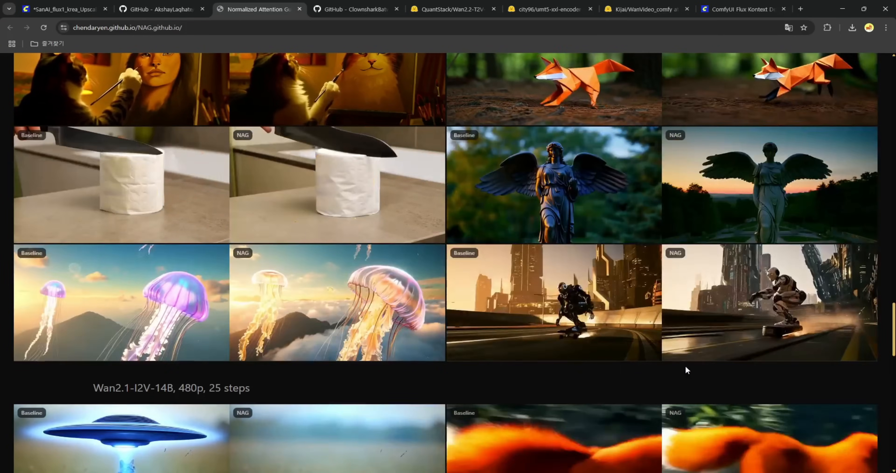
pyautogui.moveTo(474, 315)
pyautogui.moveTo(474, 315); pyautogui.dragTo(534, 317)
pyautogui.click(554, 319)
pyautogui.rightClick(554, 319)
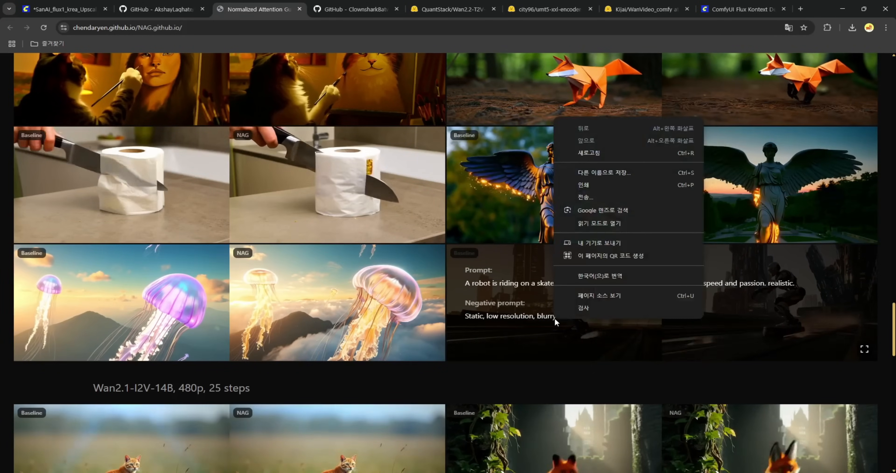
# Step: Compare the Wan2.1-I2V-14B, SD3.5-Large and Flux-Dev Baseline and NAG examples on the Normalized Attention Guidance page
pyautogui.click(555, 319)
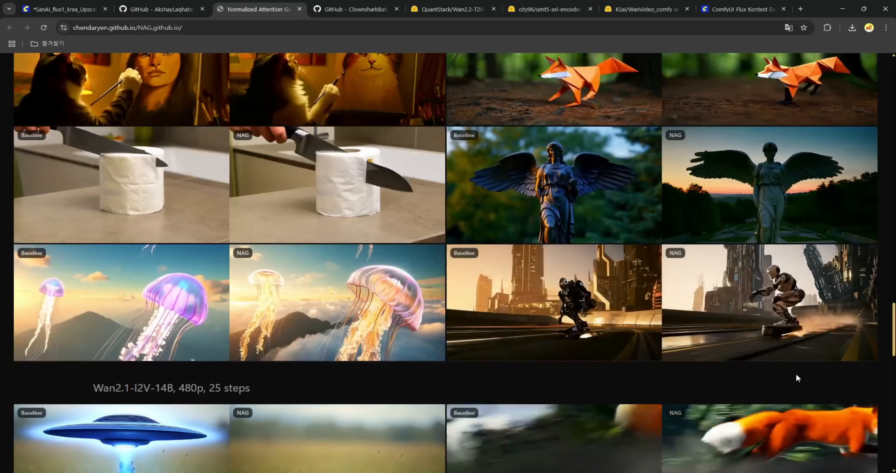
pyautogui.scroll(-3, 443, 382)
pyautogui.scroll(-2, 417, 325)
pyautogui.scroll(10, 445, 334)
pyautogui.scroll(9, 444, 344)
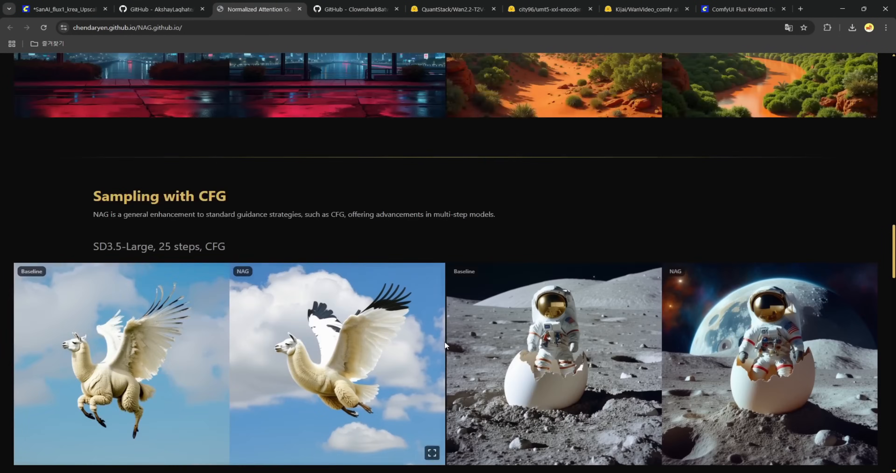
pyautogui.scroll(4, 446, 342)
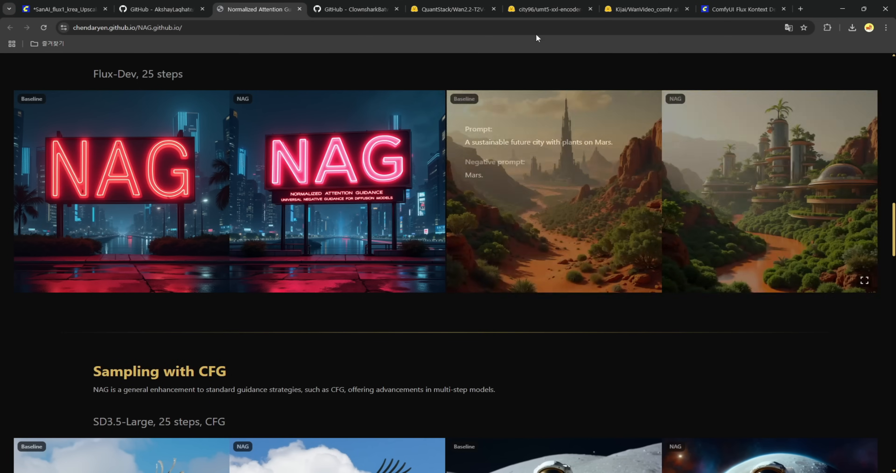
# Step: Return to ComfyUI and look over the SanAI_flux1_krea_Upscale workflow and the unsaved workflow's Negative Prompt and WanVideoNAG nodes
pyautogui.click(76, 9)
pyautogui.moveTo(579, 265); pyautogui.dragTo(540, 333)
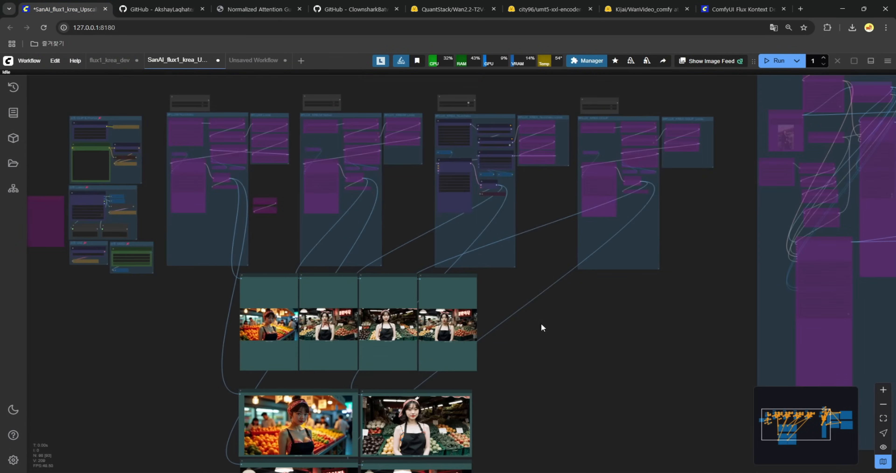
pyautogui.scroll(3, 550, 196)
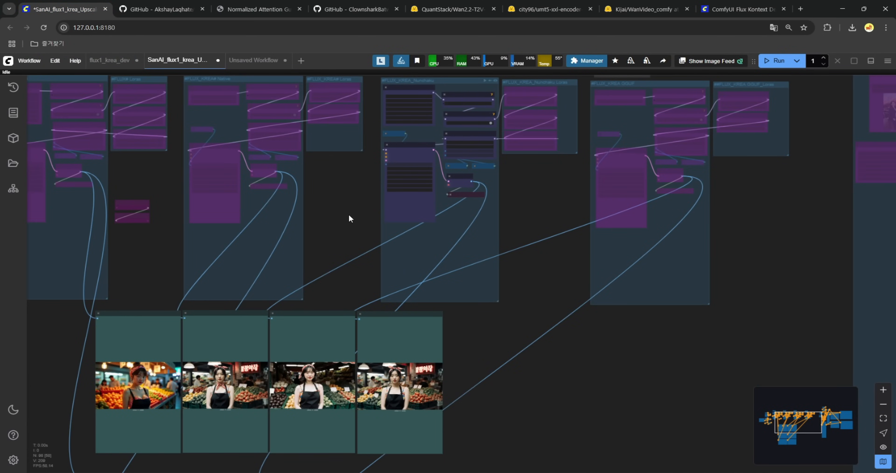
pyautogui.click(253, 59)
pyautogui.click(513, 353)
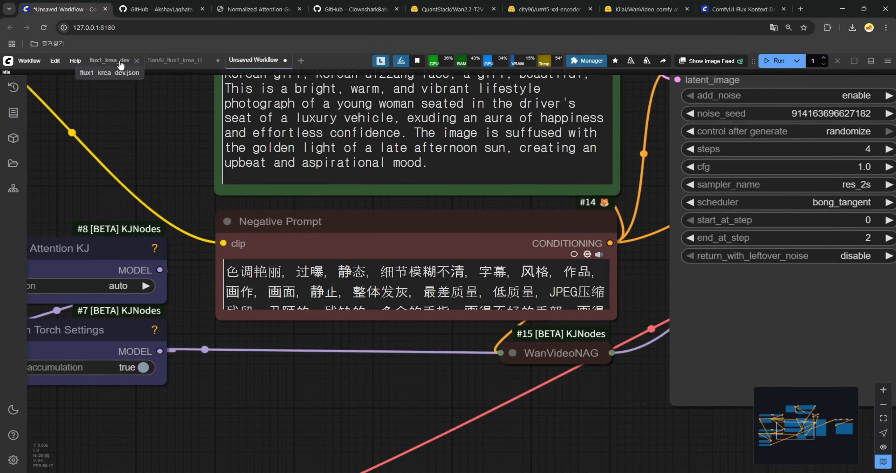
pyautogui.click(110, 59)
pyautogui.click(177, 59)
pyautogui.click(253, 60)
pyautogui.click(177, 60)
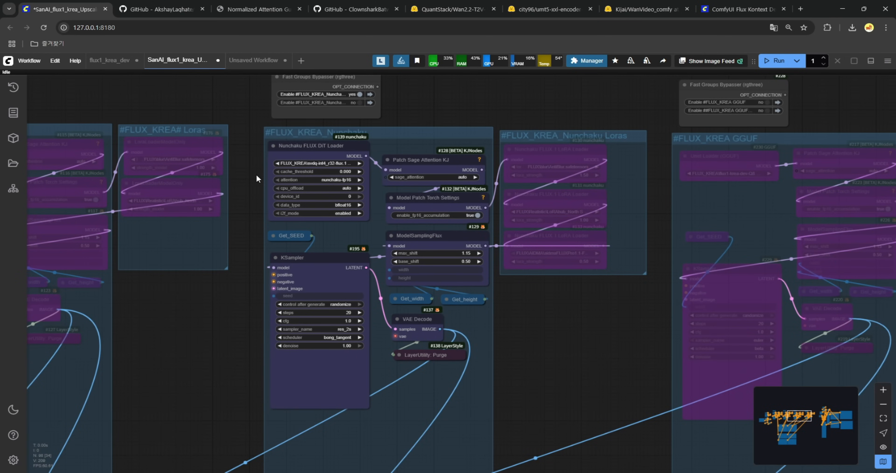
# Step: Inspect the FLUX_KREA Nunchaku and GGUF groups, check the ComfyUI-NAG repository's code page, and return to ComfyUI
pyautogui.scroll(-3, 256, 174)
pyautogui.moveTo(543, 296); pyautogui.dragTo(262, 270)
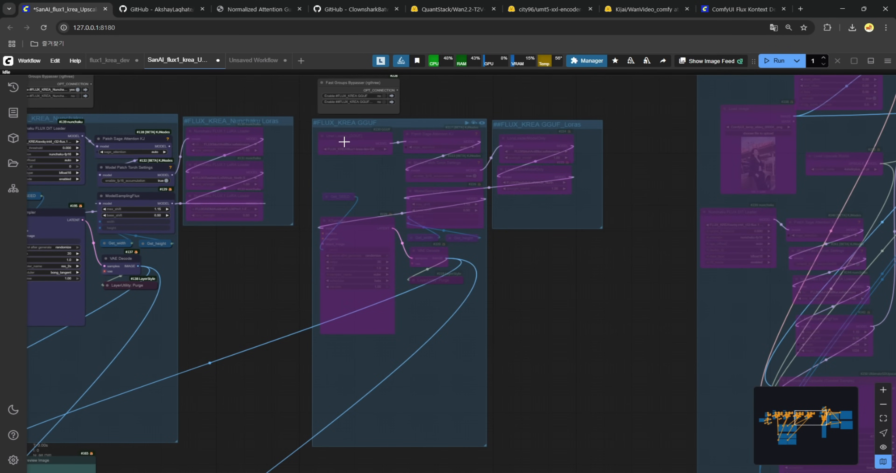
pyautogui.scroll(5, 347, 144)
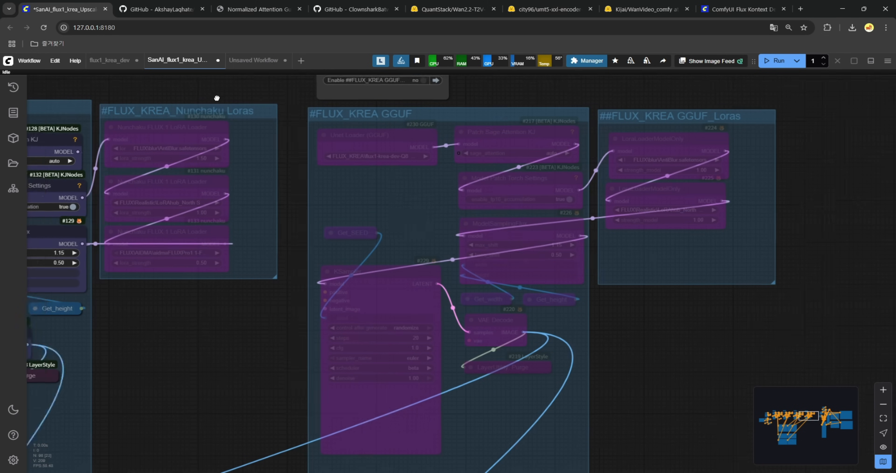
pyautogui.moveTo(169, 86); pyautogui.dragTo(499, 141)
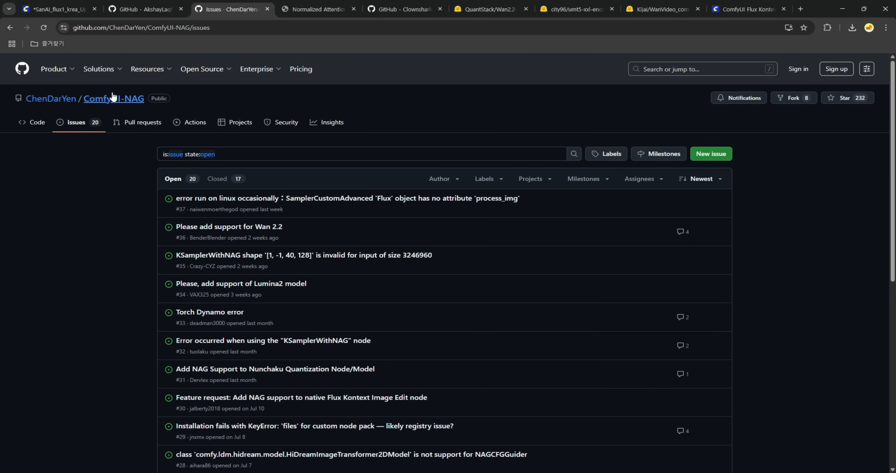
pyautogui.click(31, 122)
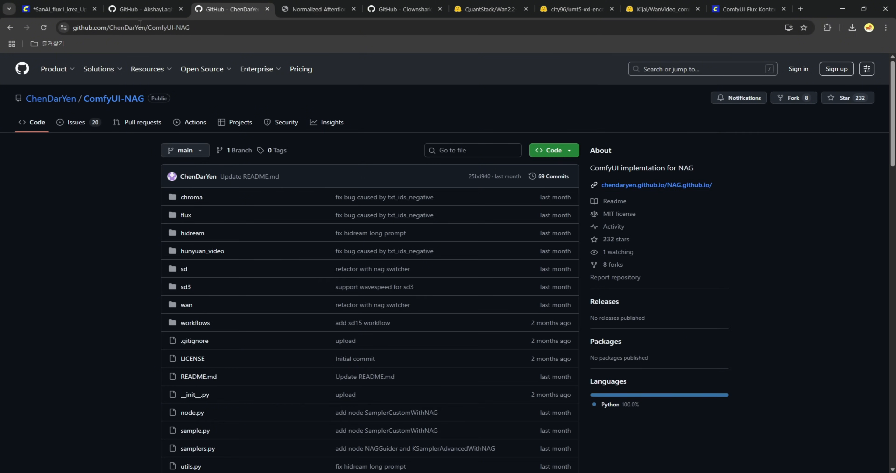
pyautogui.click(71, 9)
# Step: Enable the bypassed Upscale group in the SanAI_flux1_krea_Upscale workflow
pyautogui.scroll(-3, 523, 376)
pyautogui.scroll(-3, 521, 376)
pyautogui.moveTo(766, 219); pyautogui.dragTo(596, 158)
pyautogui.moveTo(603, 202); pyautogui.dragTo(150, 307)
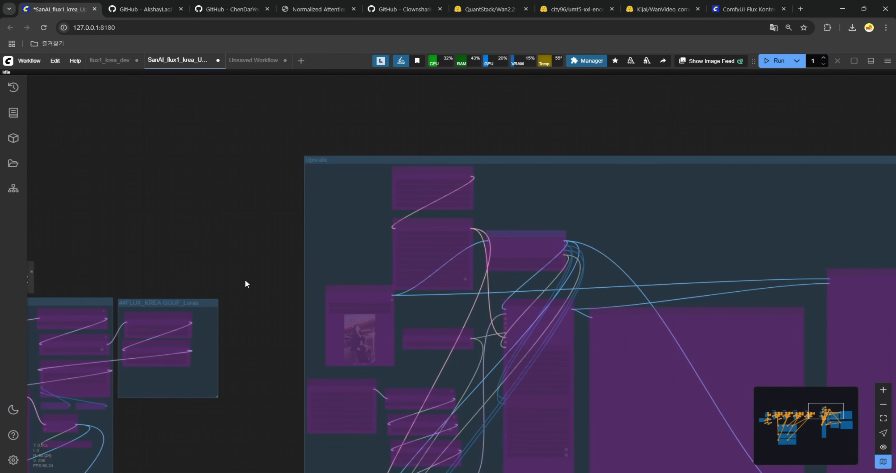
pyautogui.moveTo(229, 284); pyautogui.dragTo(68, 235)
pyautogui.scroll(3, 391, 295)
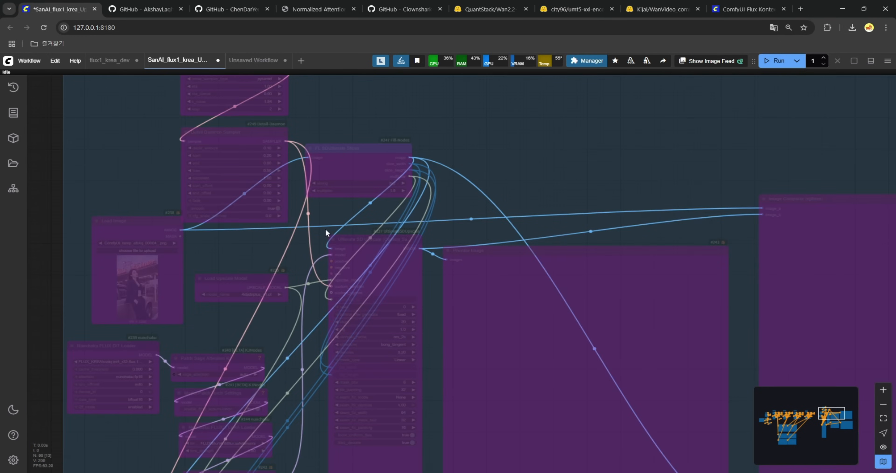
pyautogui.scroll(-5, 595, 202)
pyautogui.moveTo(742, 87); pyautogui.dragTo(510, 169)
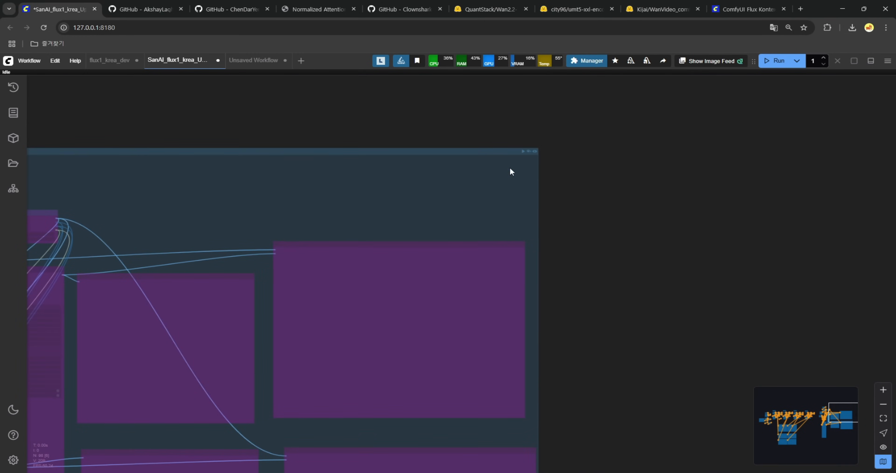
pyautogui.click(527, 152)
# Step: Examine the Upscale group's source image, upscale model, Detail Daemon Sampler, slicing node and upper Ultimate SD Upscale node
pyautogui.moveTo(180, 136); pyautogui.dragTo(326, 112)
pyautogui.scroll(6, 256, 260)
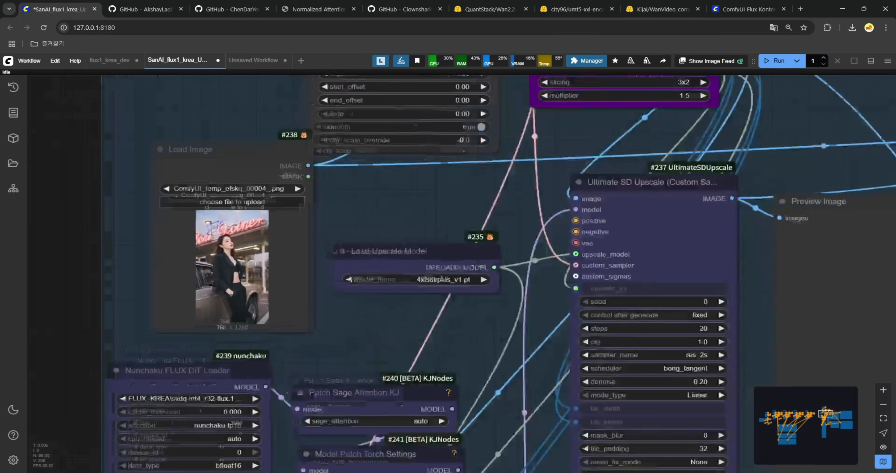
pyautogui.scroll(1, 240, 243)
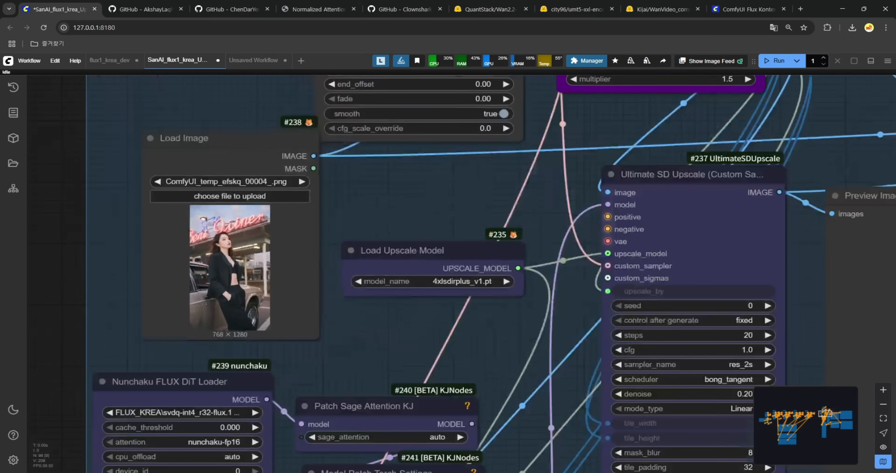
pyautogui.scroll(-5, 441, 189)
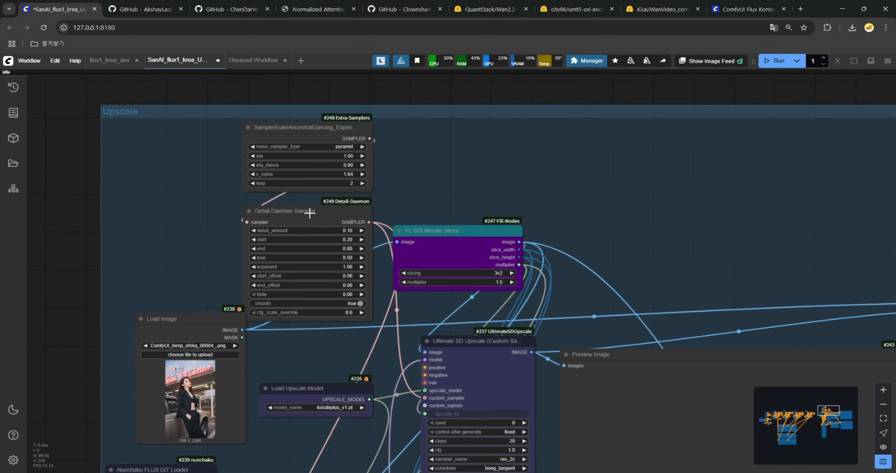
pyautogui.moveTo(340, 355); pyautogui.dragTo(271, 176)
pyautogui.moveTo(273, 282); pyautogui.dragTo(242, 234)
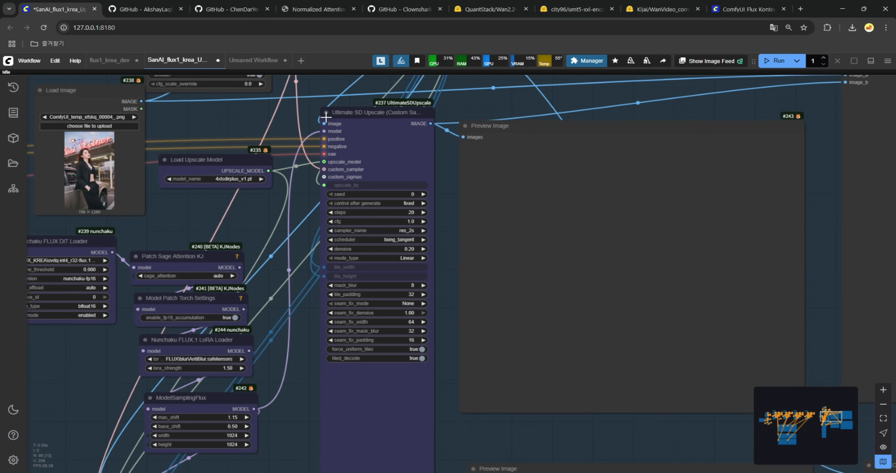
# Step: Examine the lower Ultimate SD Upscale node's denoise, tile padding and seam fix settings, along with its preview and comparer nodes
pyautogui.scroll(5, 414, 339)
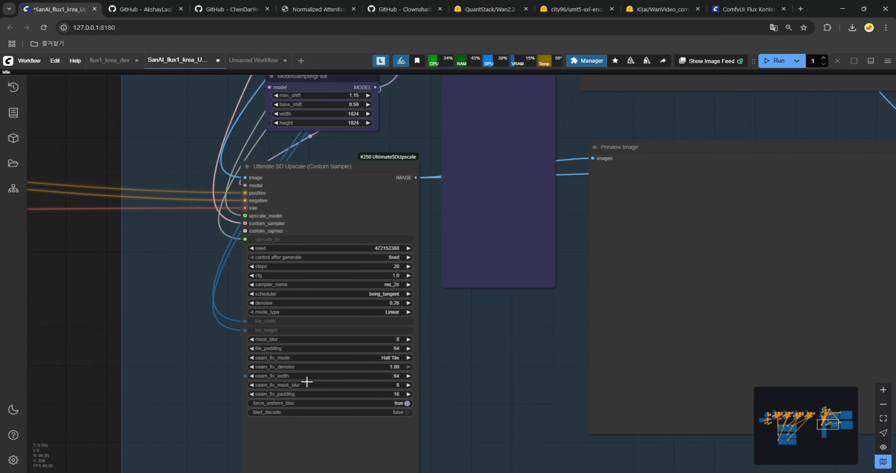
pyautogui.scroll(5, 308, 381)
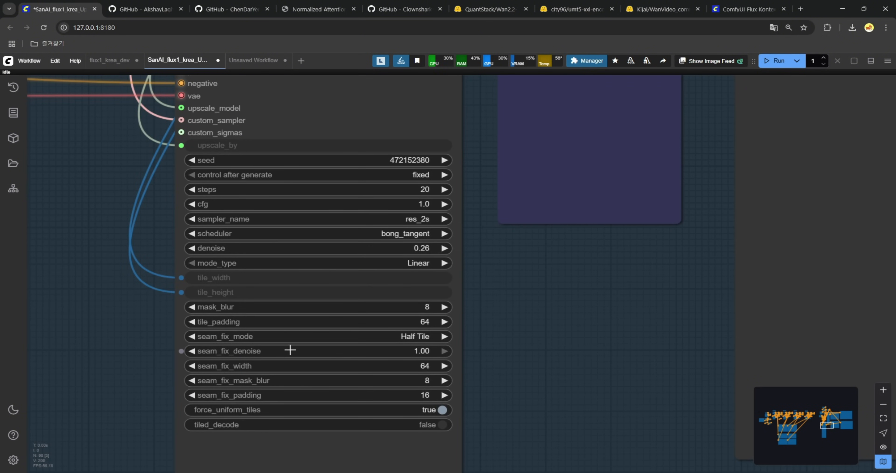
pyautogui.scroll(-5, 488, 346)
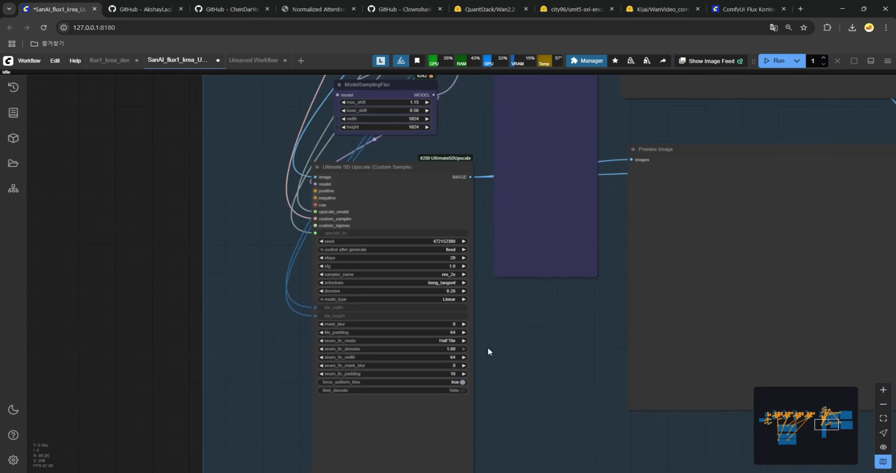
pyautogui.scroll(4, 566, 196)
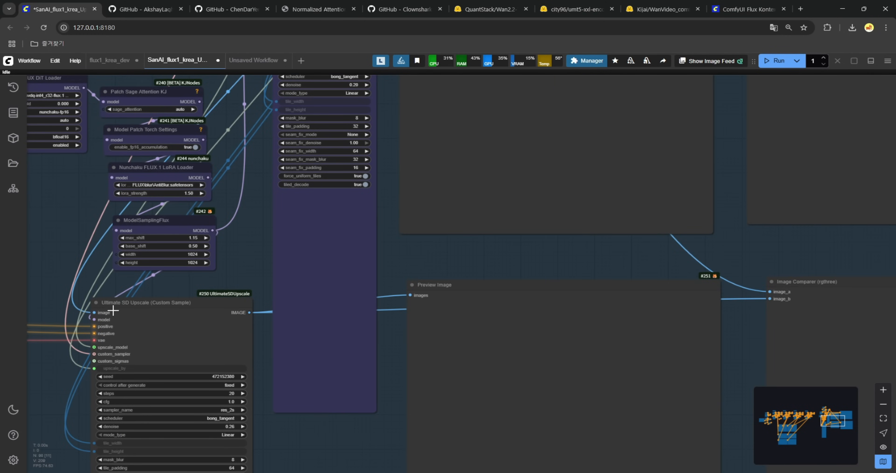
pyautogui.moveTo(506, 267); pyautogui.dragTo(324, 189)
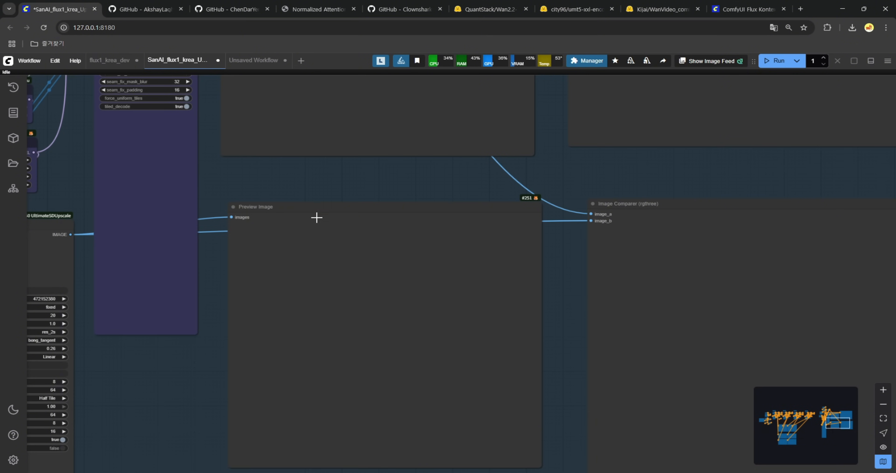
pyautogui.moveTo(172, 376); pyautogui.dragTo(486, 285)
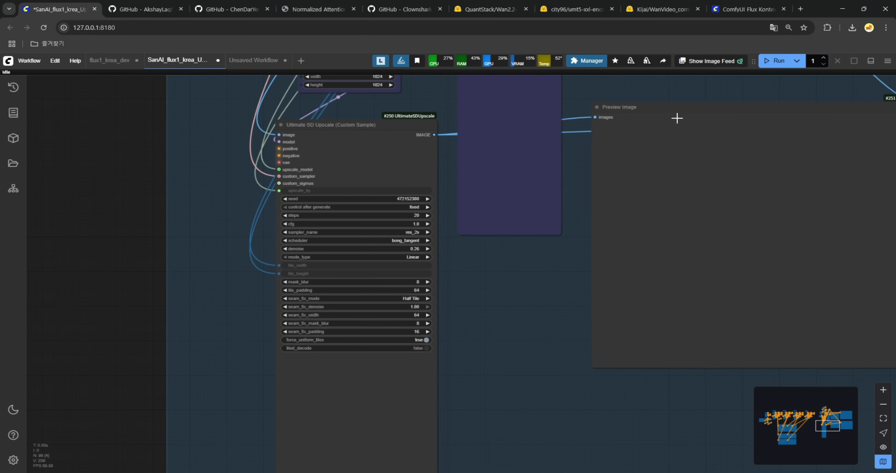
pyautogui.scroll(5, 433, 309)
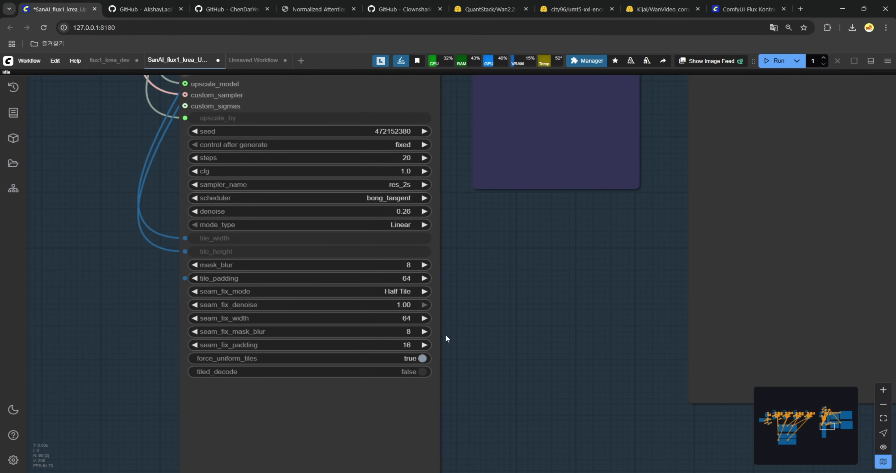
# Step: Nudge the ModelSamplingFlux node in the Upscale group into place and narrow the Nunchaku FLUX DiT Loader node slightly
pyautogui.scroll(-10, 406, 342)
pyautogui.moveTo(513, 229); pyautogui.dragTo(498, 331)
pyautogui.scroll(7, 339, 238)
pyautogui.moveTo(348, 242); pyautogui.dragTo(345, 242)
pyautogui.moveTo(346, 306); pyautogui.dragTo(335, 300)
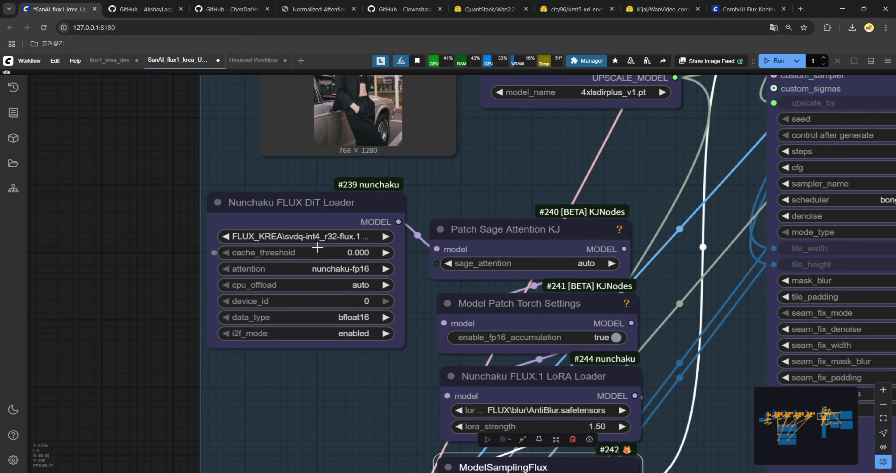
pyautogui.moveTo(404, 336)
pyautogui.mouseDown()
pyautogui.moveTo(425, 336)
pyautogui.moveTo(400, 336)
pyautogui.mouseUp()
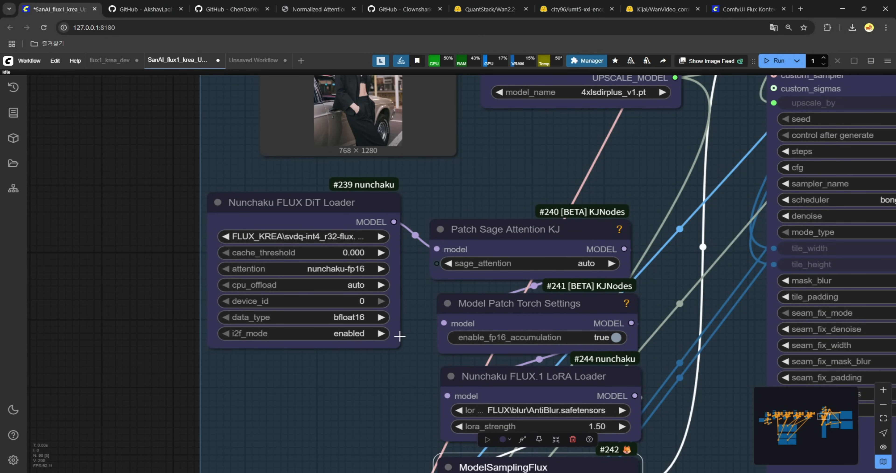
# Step: Set the slicing of the FL SDUltimate Slices node to 2x3
pyautogui.moveTo(502, 154); pyautogui.dragTo(341, 260)
pyautogui.scroll(-3, 340, 261)
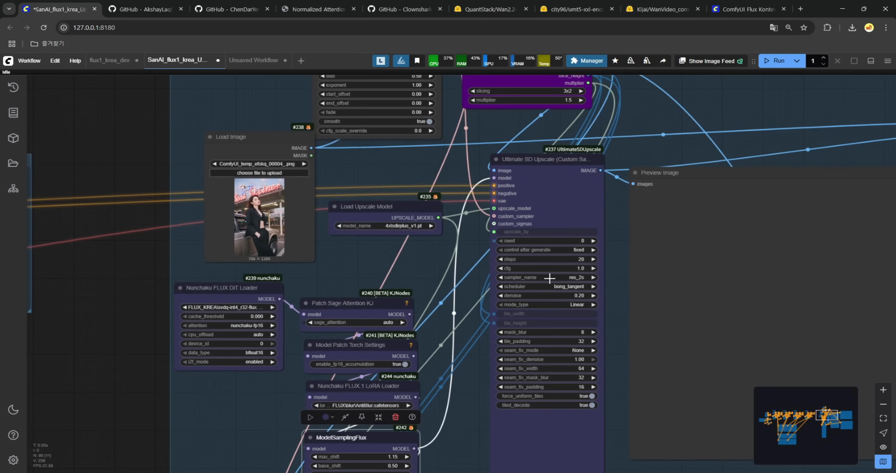
pyautogui.scroll(4, 440, 293)
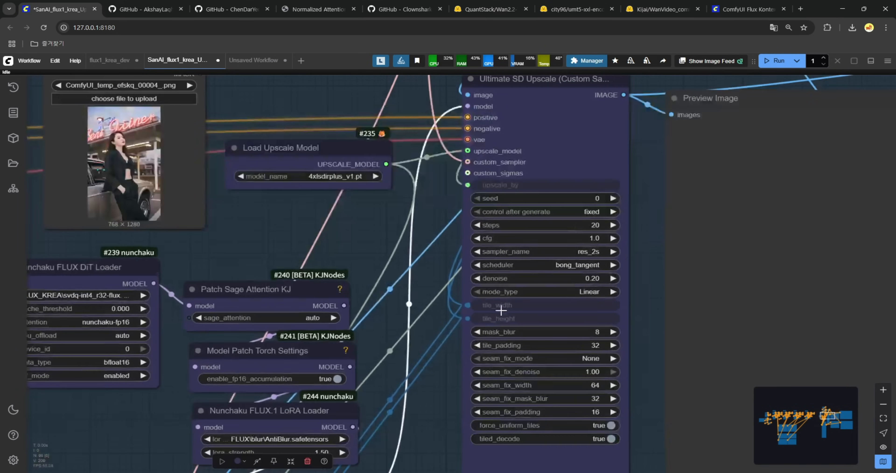
pyautogui.scroll(-3, 439, 211)
pyautogui.moveTo(426, 131); pyautogui.dragTo(391, 272)
pyautogui.scroll(5, 462, 201)
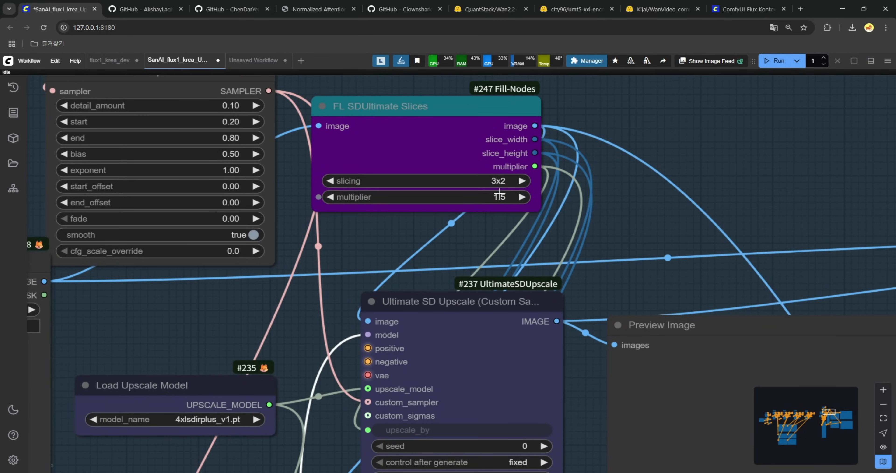
pyautogui.click(493, 181)
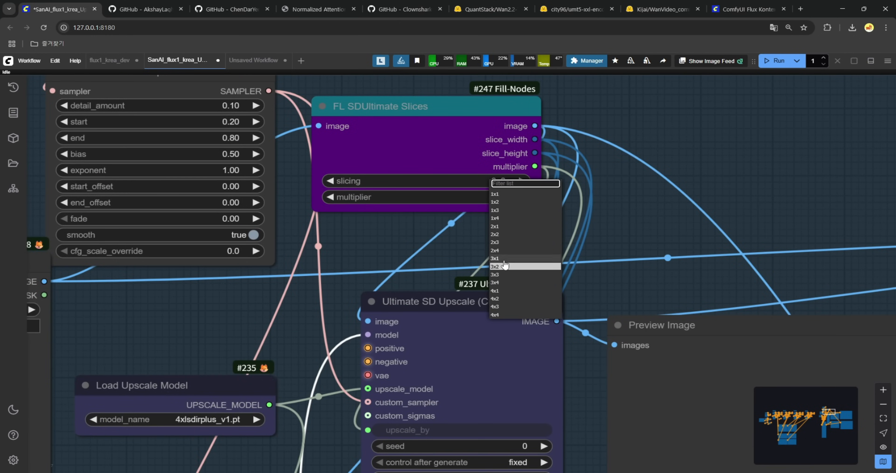
pyautogui.moveTo(389, 257)
pyautogui.mouseDown()
pyautogui.moveTo(452, 222)
pyautogui.moveTo(487, 146)
pyautogui.moveTo(386, 271)
pyautogui.mouseUp()
pyautogui.click(541, 187)
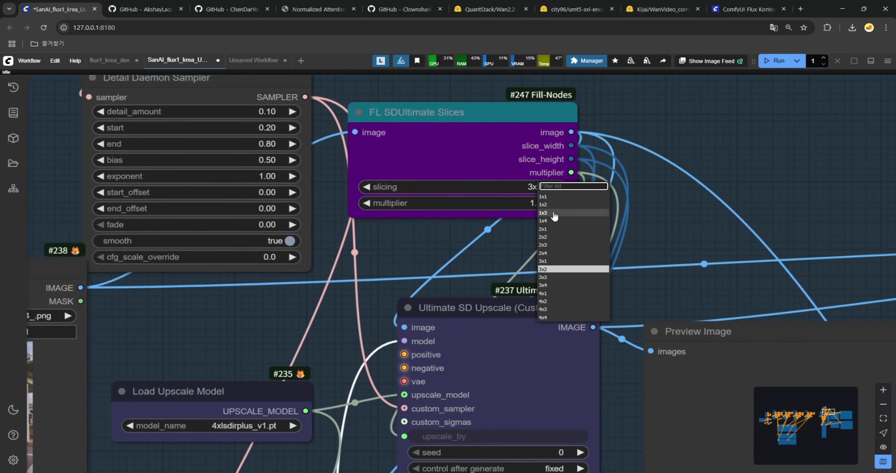
pyautogui.click(554, 247)
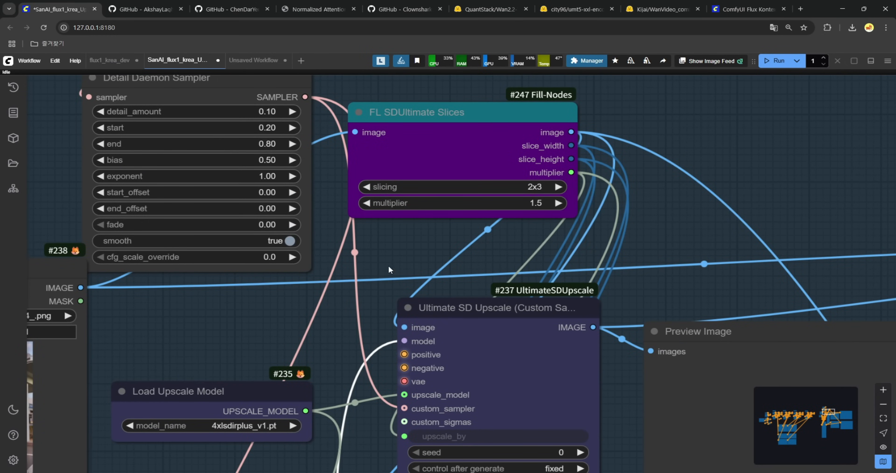
# Step: Review the Upscale group from the Load Image and model loader nodes down to the second Ultimate SD Upscale node
pyautogui.scroll(-3, 486, 257)
pyautogui.moveTo(383, 313); pyautogui.dragTo(457, 215)
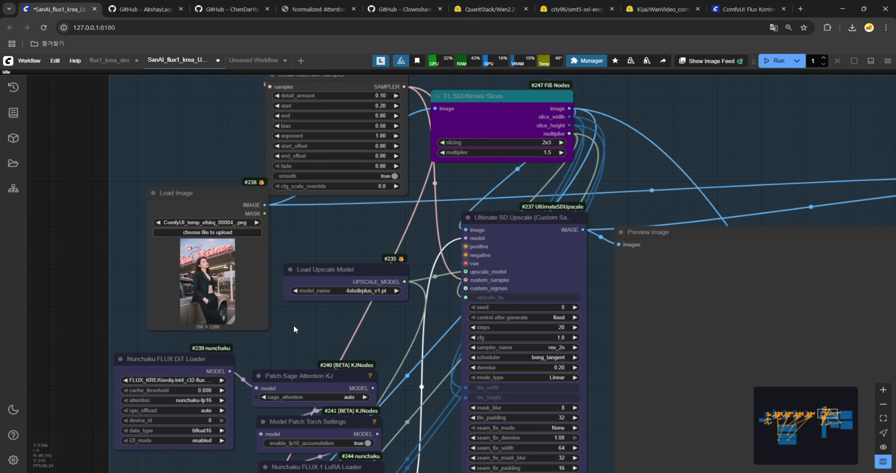
pyautogui.click(576, 297)
pyautogui.scroll(-3, 348, 354)
pyautogui.hotkey('ctrl', 'shift', 'v')
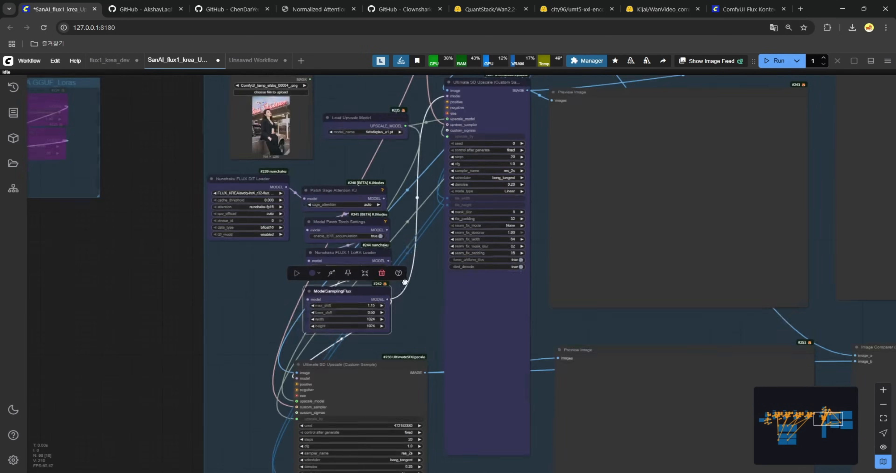
# Step: Examine the Upscale group's model patch chain and how the lower Ultimate SD Upscale node is wired and set
pyautogui.scroll(-3, 359, 250)
pyautogui.click(571, 232)
pyautogui.click(313, 249)
pyautogui.moveTo(253, 208); pyautogui.dragTo(305, 459)
pyautogui.scroll(5, 301, 230)
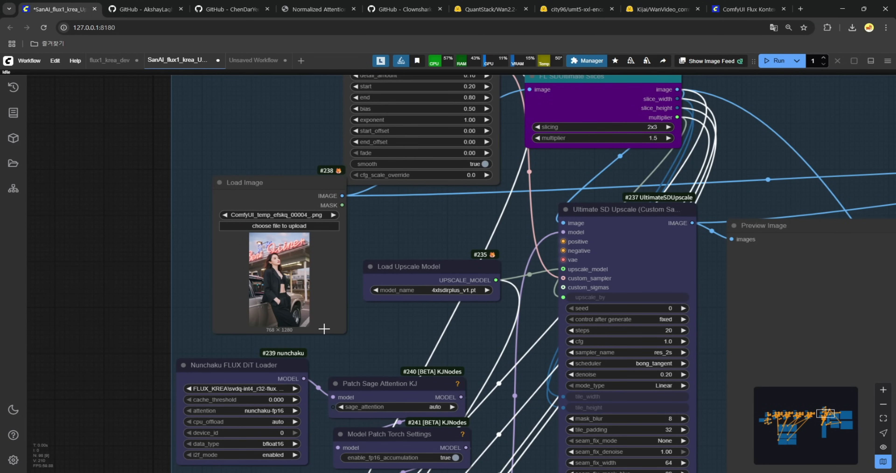
pyautogui.moveTo(400, 354); pyautogui.dragTo(410, 153)
pyautogui.scroll(-4, 310, 370)
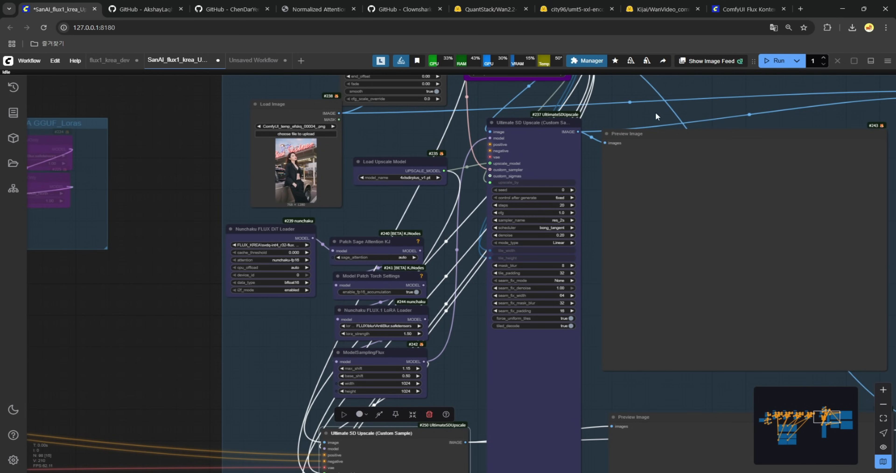
pyautogui.moveTo(714, 106); pyautogui.dragTo(567, 109)
pyautogui.moveTo(309, 388); pyautogui.dragTo(480, 298)
pyautogui.moveTo(310, 367); pyautogui.dragTo(255, 222)
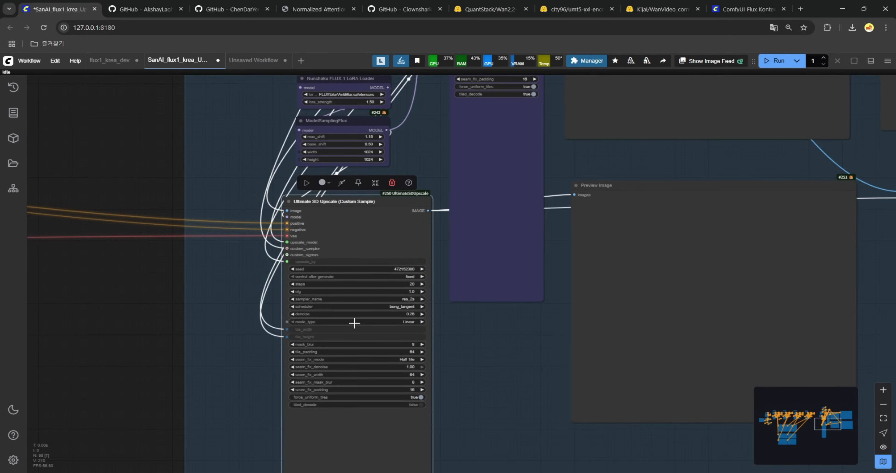
# Step: Bypass all the nodes in the Upscale group of the Flux Krea workflow
pyautogui.scroll(-5, 354, 323)
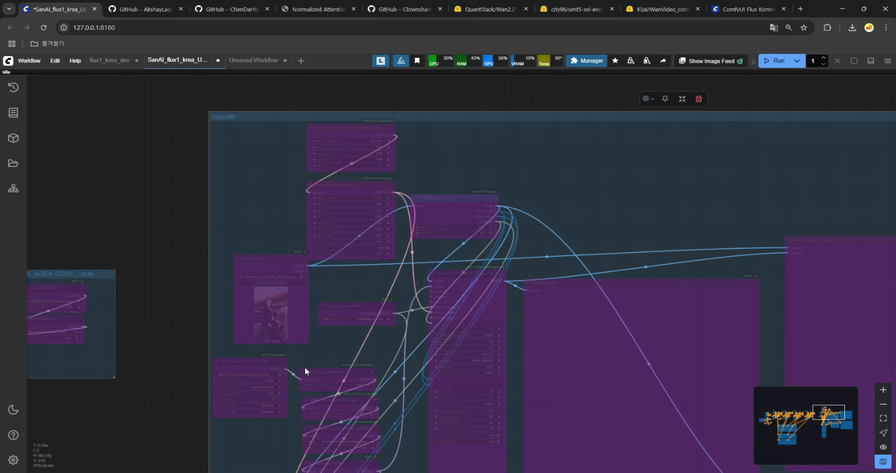
pyautogui.moveTo(277, 259); pyautogui.dragTo(261, 261)
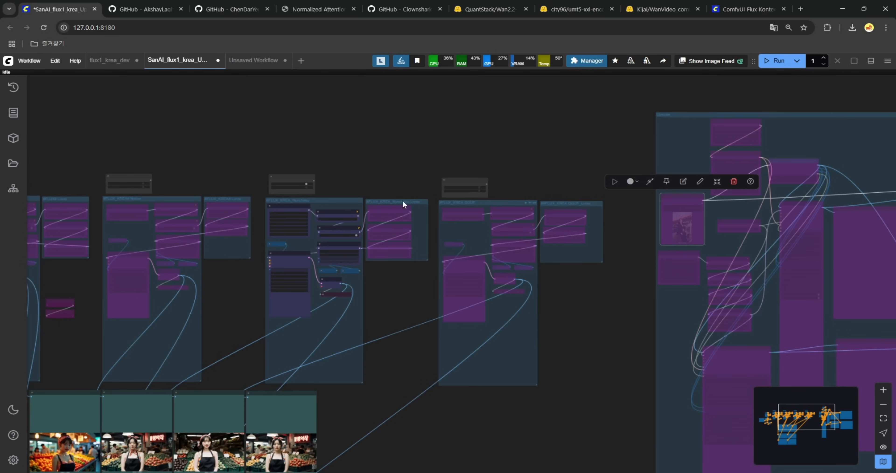
pyautogui.hscroll(-5, 358, 152)
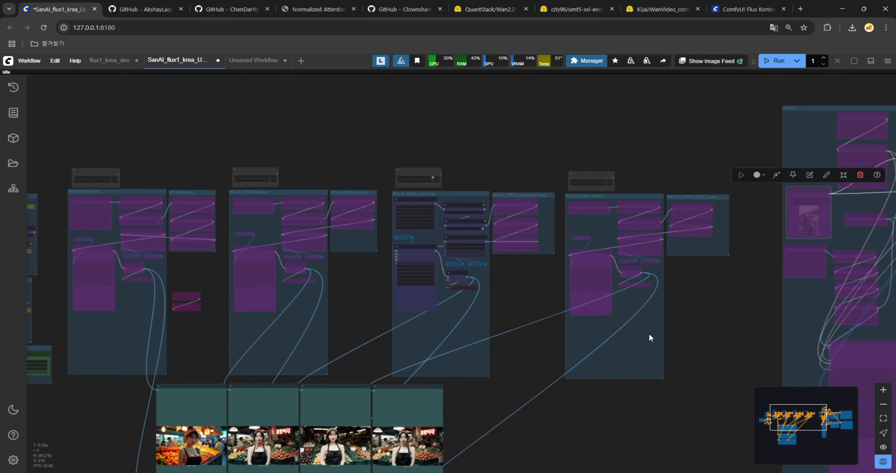
pyautogui.moveTo(229, 141); pyautogui.dragTo(141, 102)
pyautogui.scroll(-3, 142, 108)
pyautogui.moveTo(380, 114); pyautogui.dragTo(373, 121)
pyautogui.moveTo(573, 319); pyautogui.dragTo(542, 319)
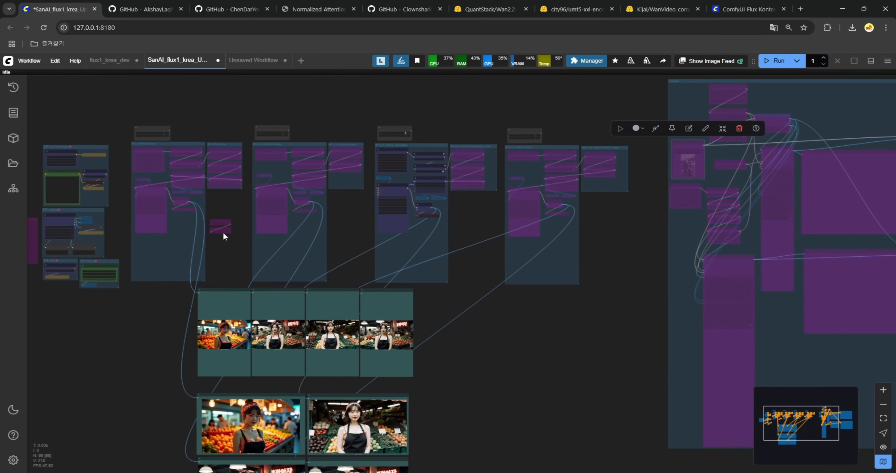
# Step: Switch to the unsaved Wan2.2 workflow and save it as SanAI_Wan2.2_Image
pyautogui.click(256, 60)
pyautogui.scroll(-5, 343, 409)
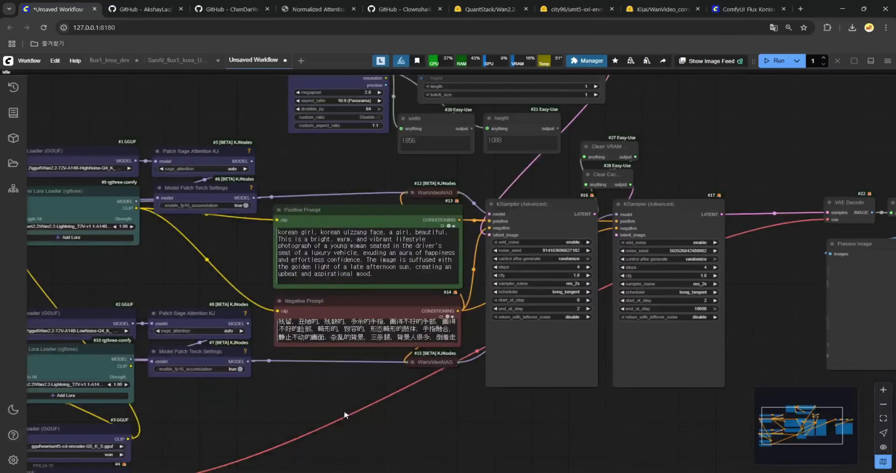
pyautogui.moveTo(373, 426); pyautogui.dragTo(393, 385)
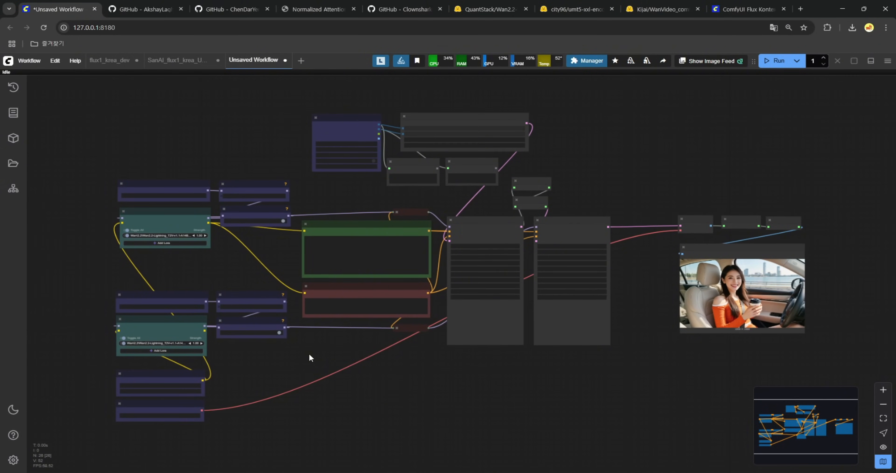
pyautogui.hotkey('ctrl', 's')
pyautogui.write('SanAI_Wan2.2_Image')
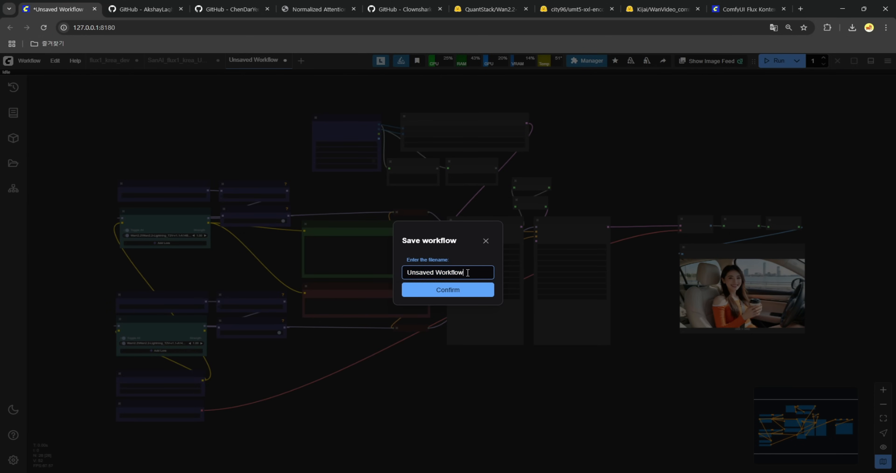
pyautogui.press('Return')
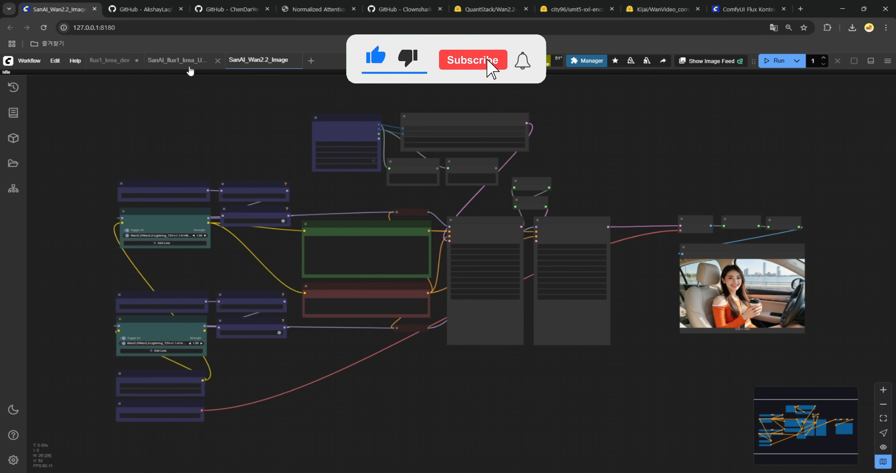
# Step: Return to the Flux Krea workflow and save its changes
pyautogui.click(189, 67)
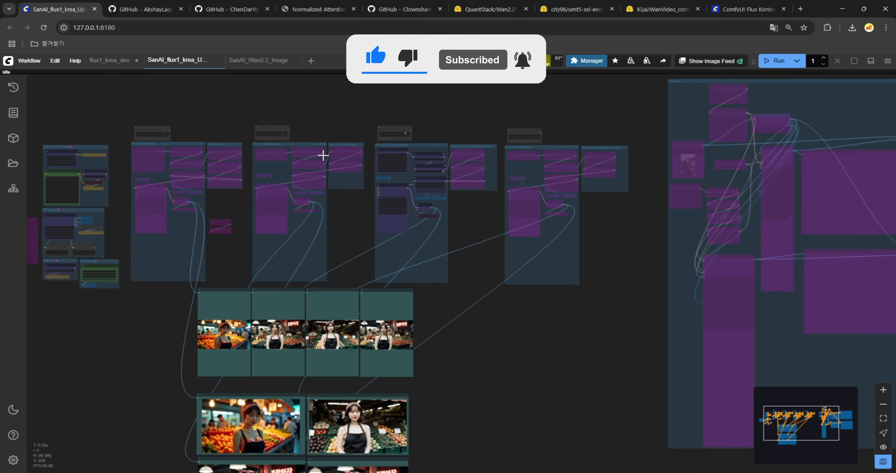
pyautogui.scroll(-4, 328, 125)
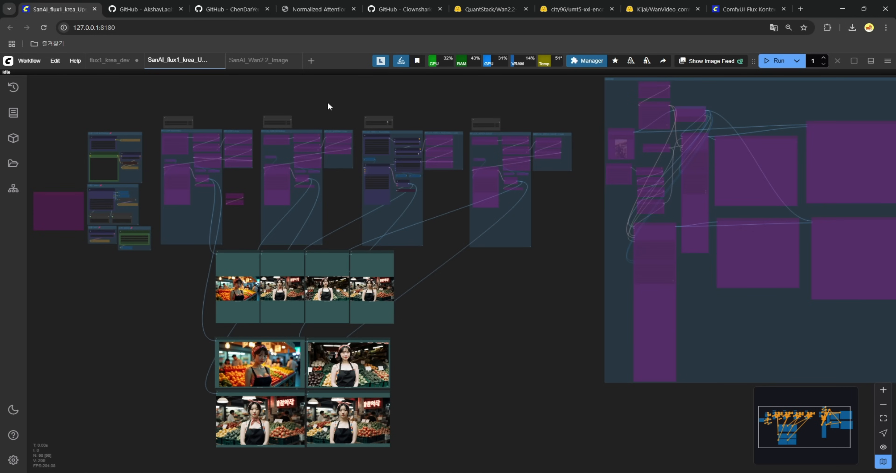